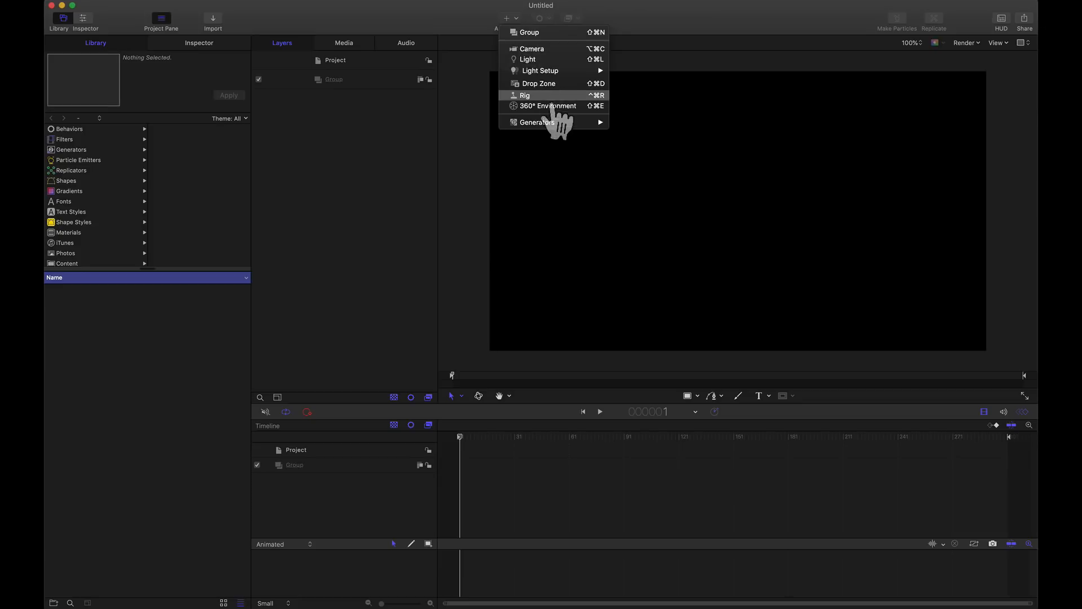
# Step: Add the motionVFX mO2 generator to the empty project
pyautogui.moveTo(550, 125)
pyautogui.moveTo(639, 141)
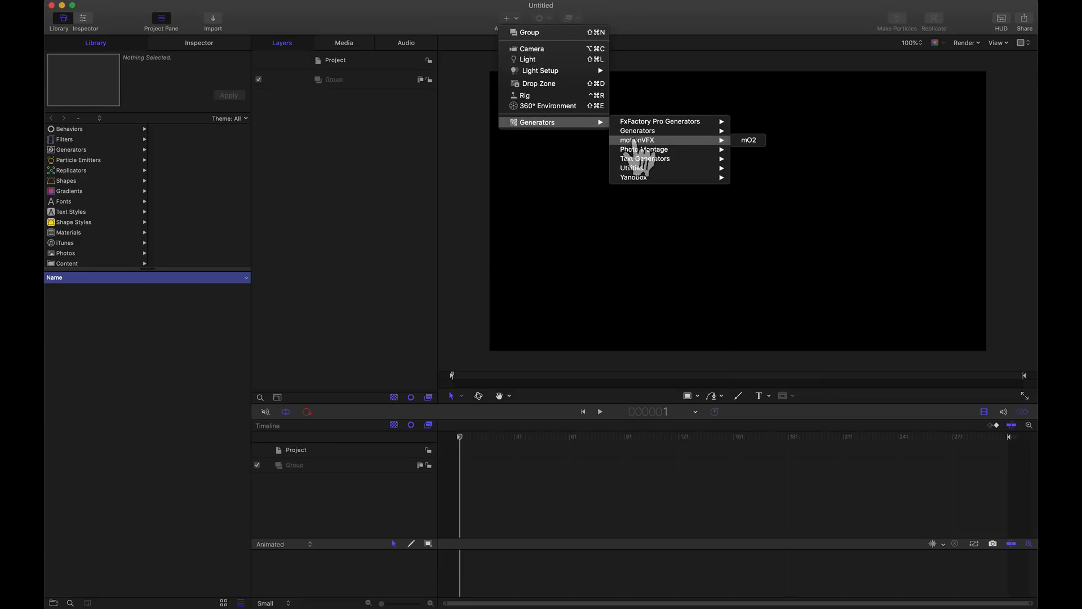
pyautogui.click(748, 142)
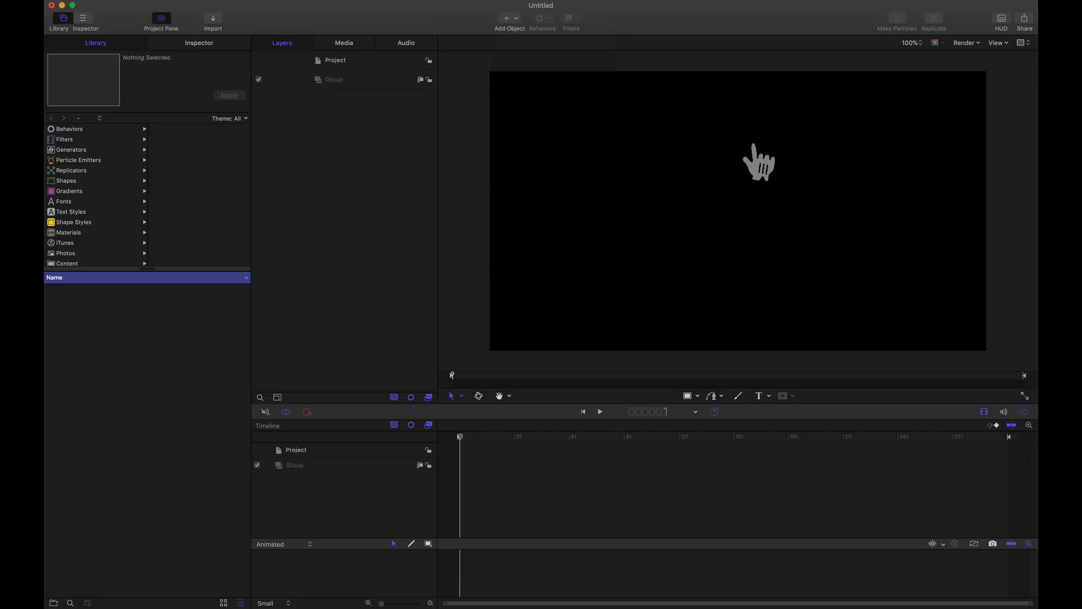
# Step: Hide the project pane and the timeline tracks, and enlarge the canvas area
pyautogui.click(161, 21)
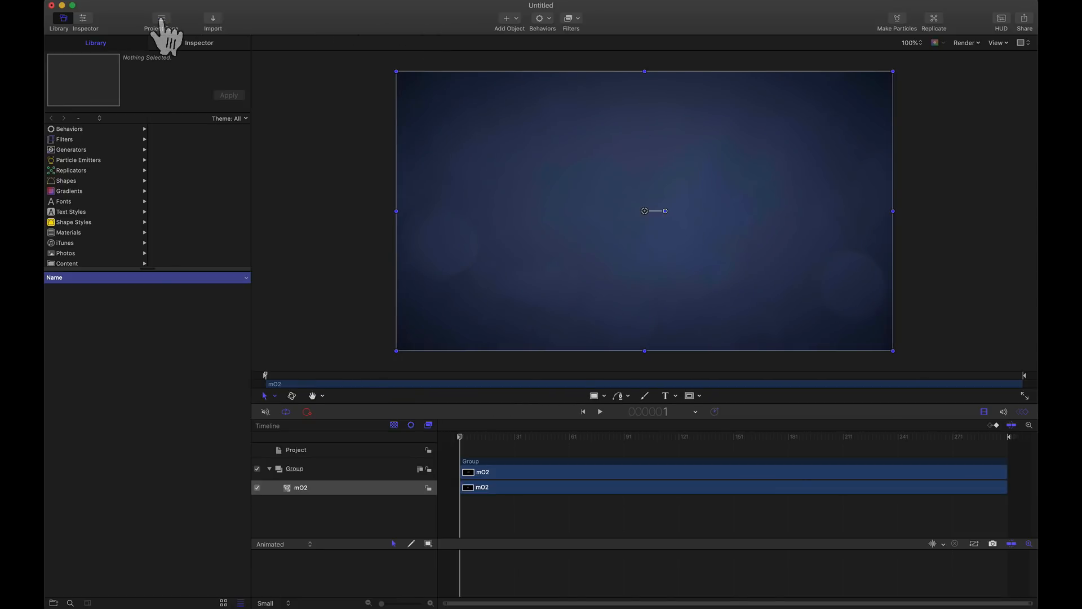
pyautogui.click(983, 412)
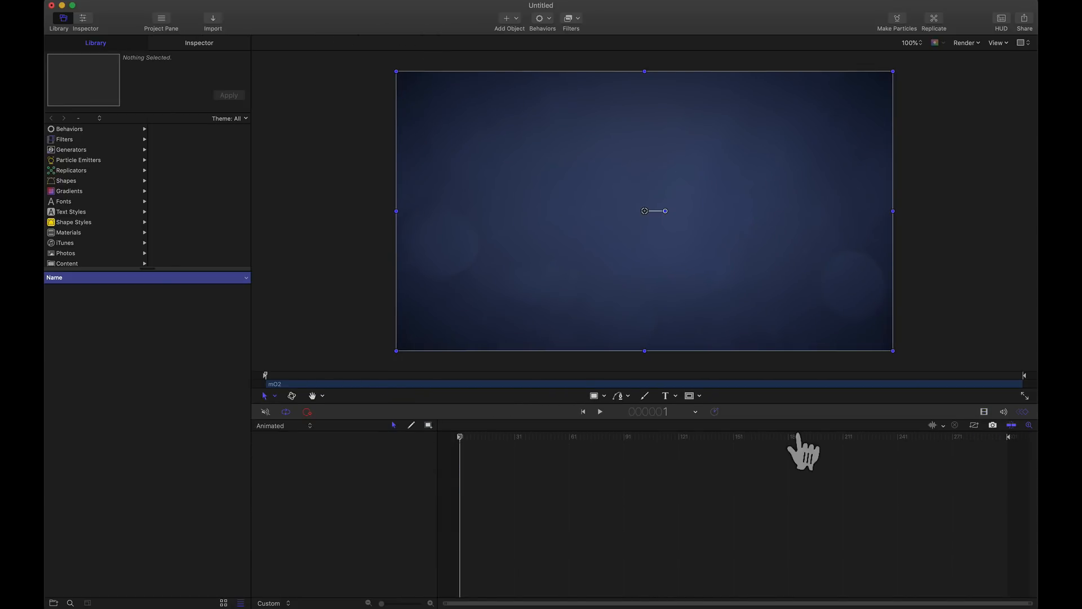
pyautogui.moveTo(793, 420); pyautogui.dragTo(793, 471)
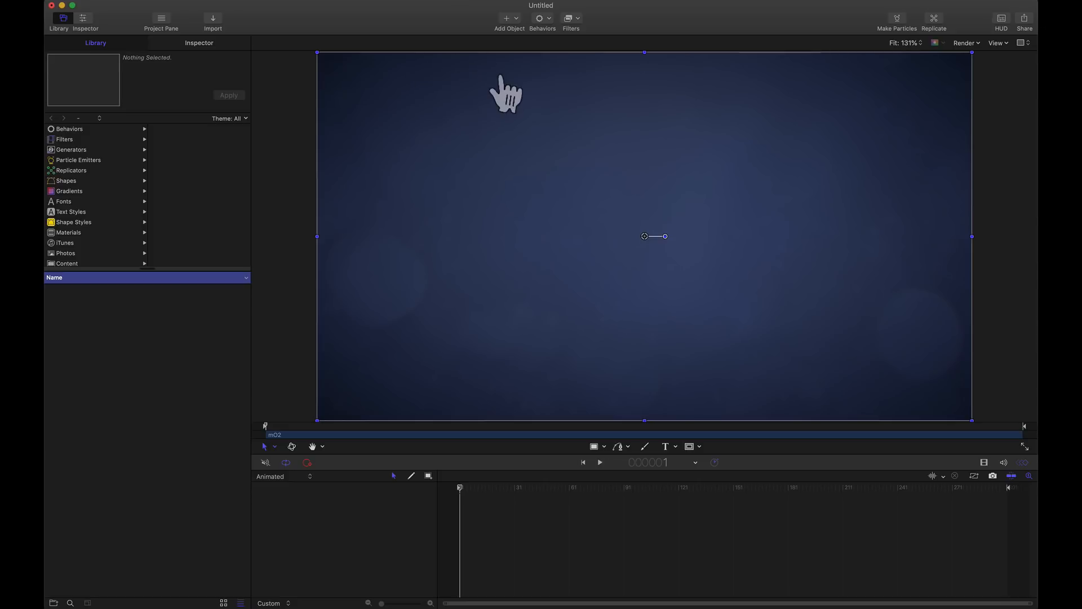
# Step: Switch the canvas to the mO2 generator's own on-screen scene controls
pyautogui.rightClick(440, 179)
pyautogui.click(471, 241)
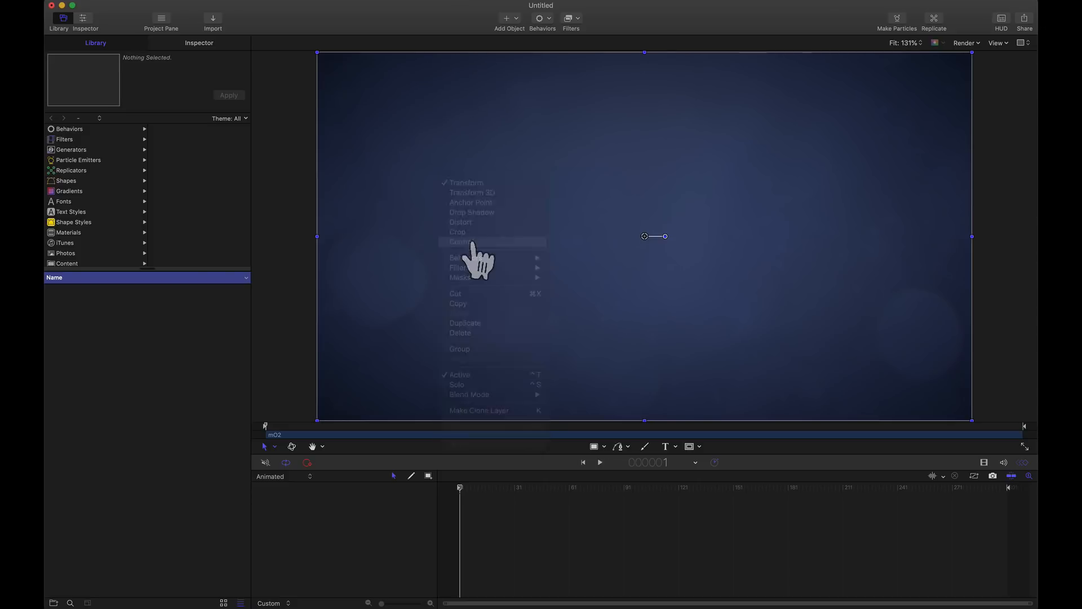
pyautogui.click(271, 445)
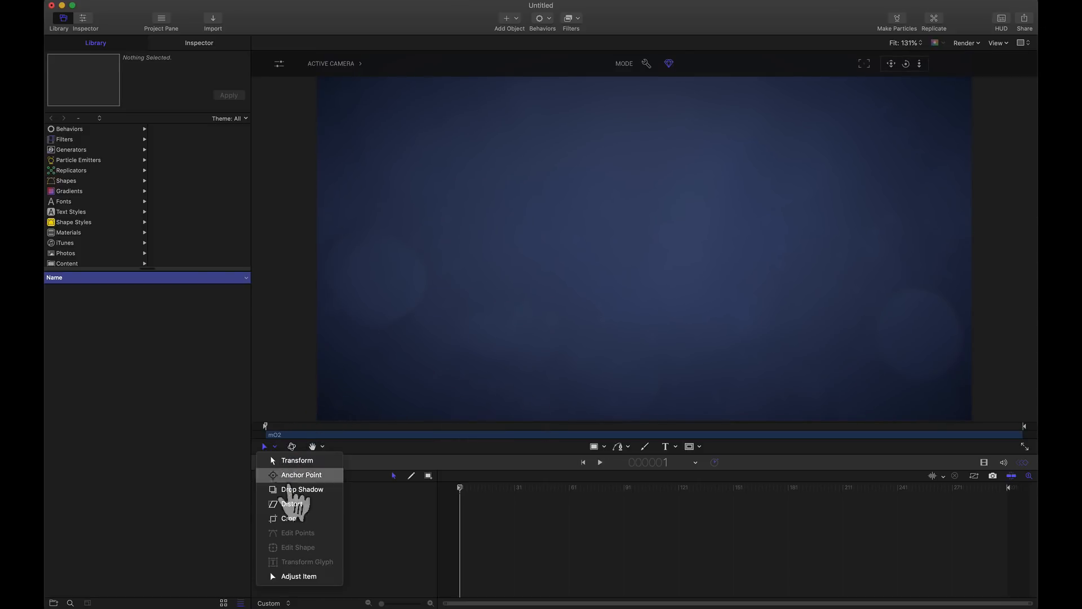
pyautogui.click(284, 331)
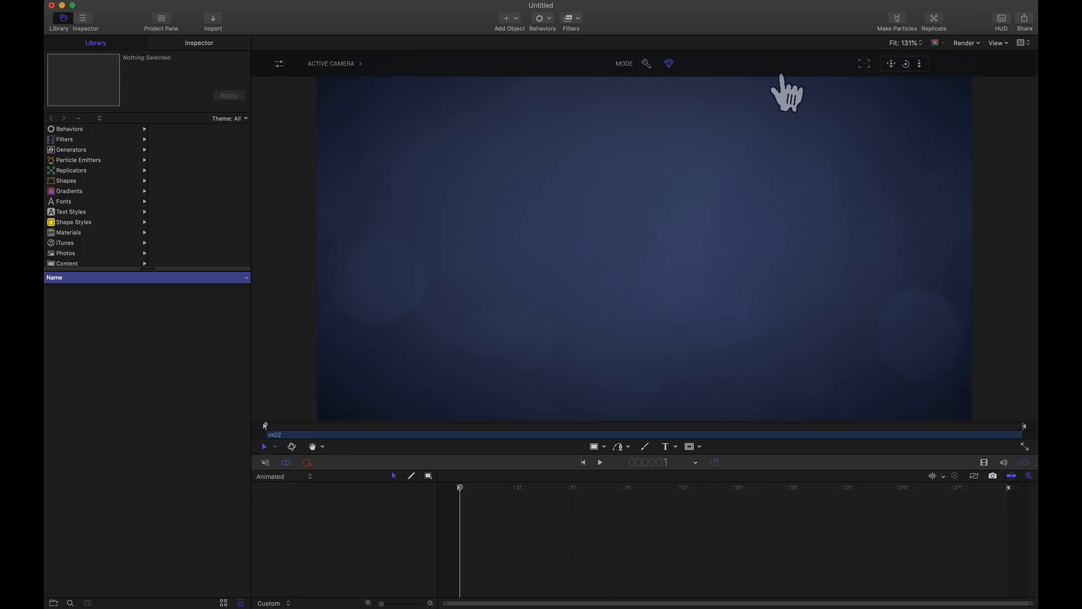
# Step: Add a 3D Text object to the mO2 generator's scene
pyautogui.click(204, 48)
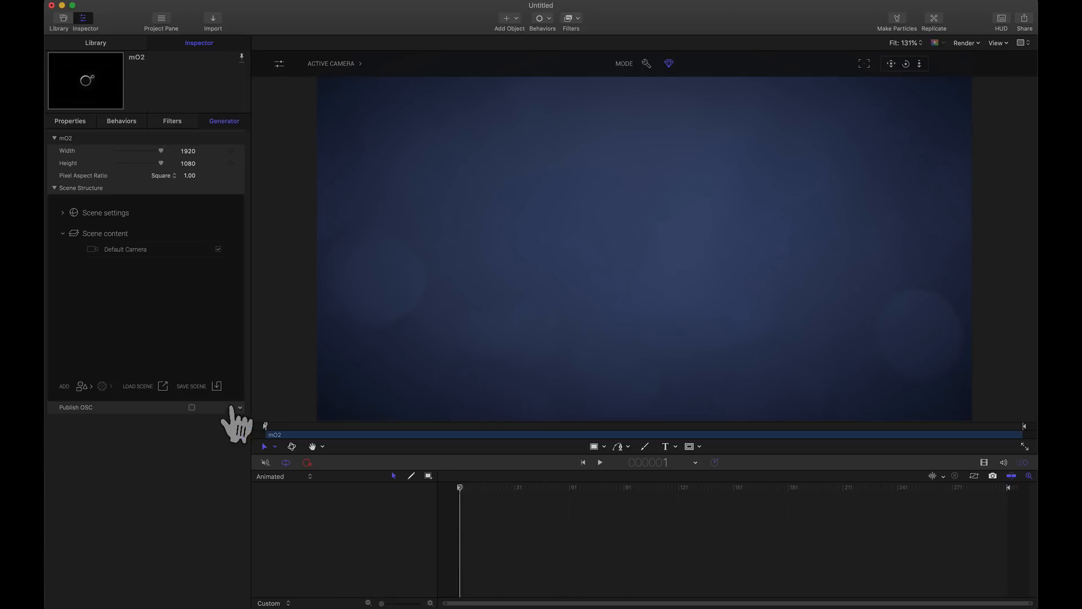
pyautogui.click(82, 386)
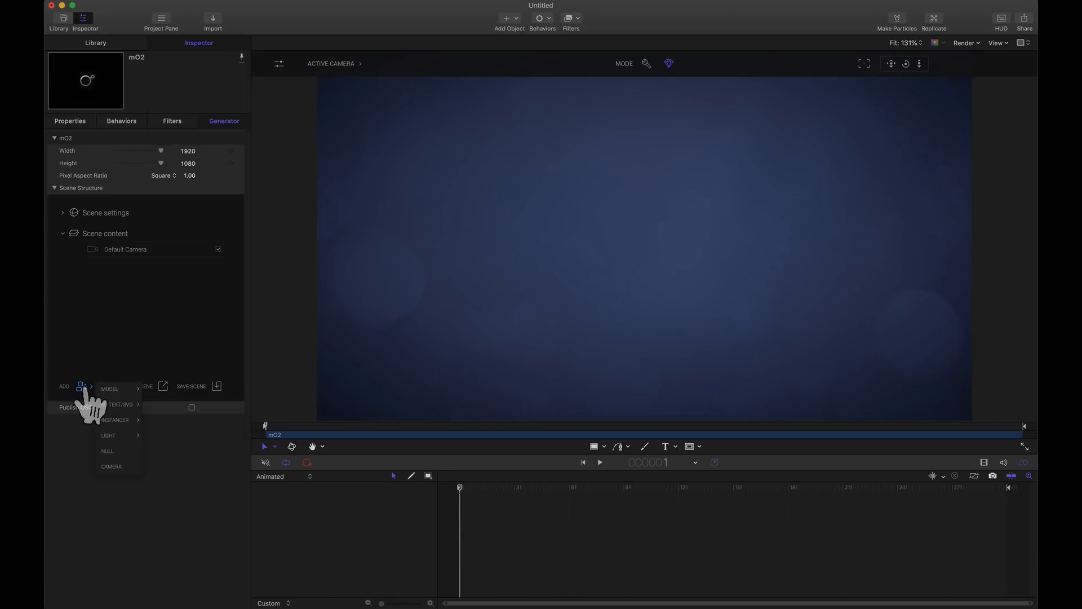
pyautogui.moveTo(112, 404)
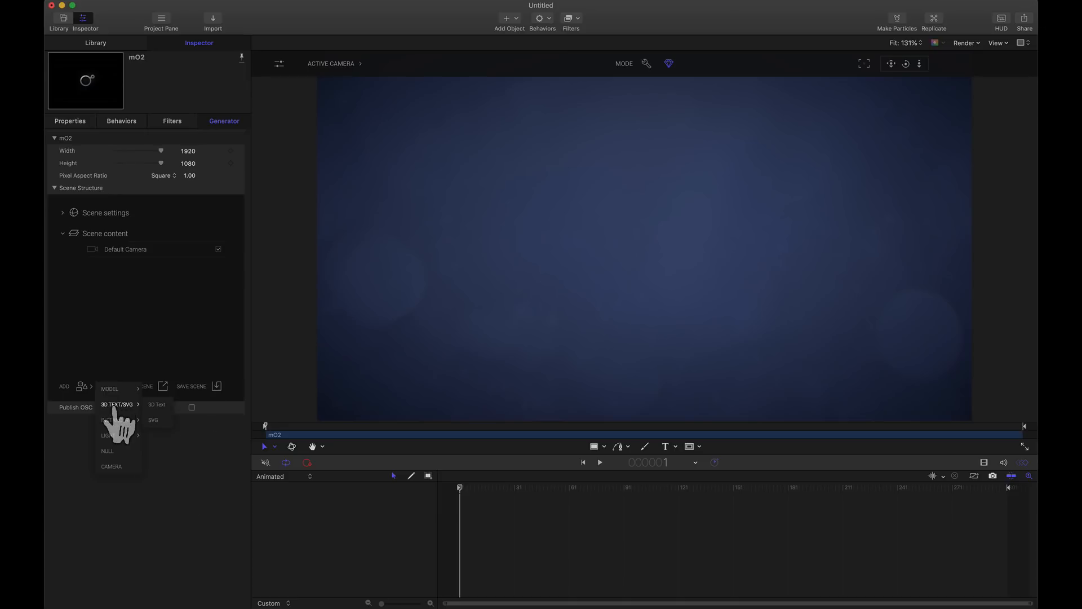
pyautogui.click(153, 404)
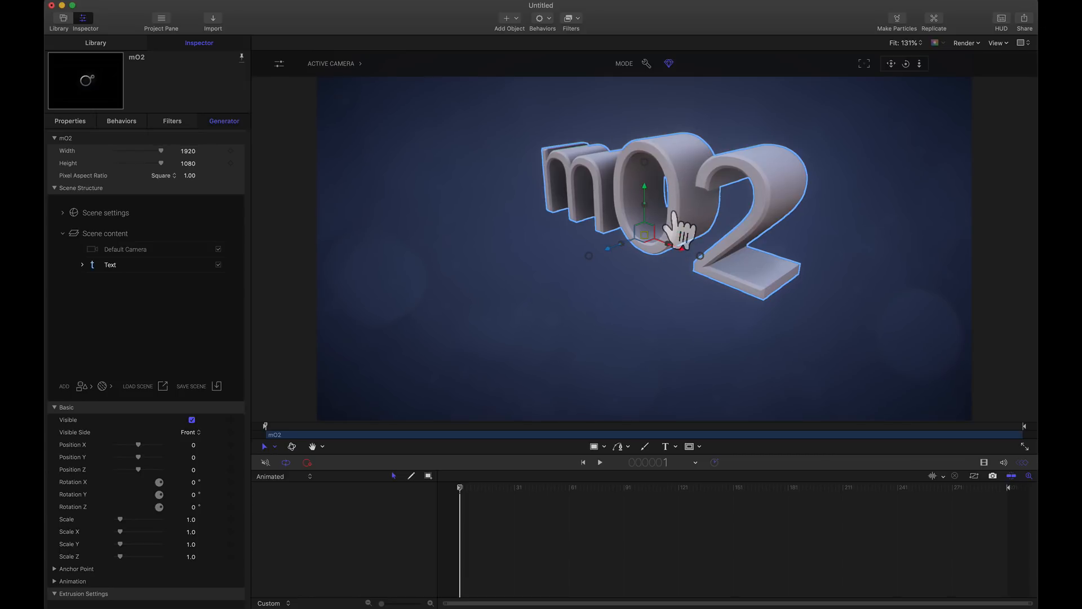
# Step: Apply the Carbon and Chrome preset from the style library to the 3D text
pyautogui.scroll(-4, 113, 172)
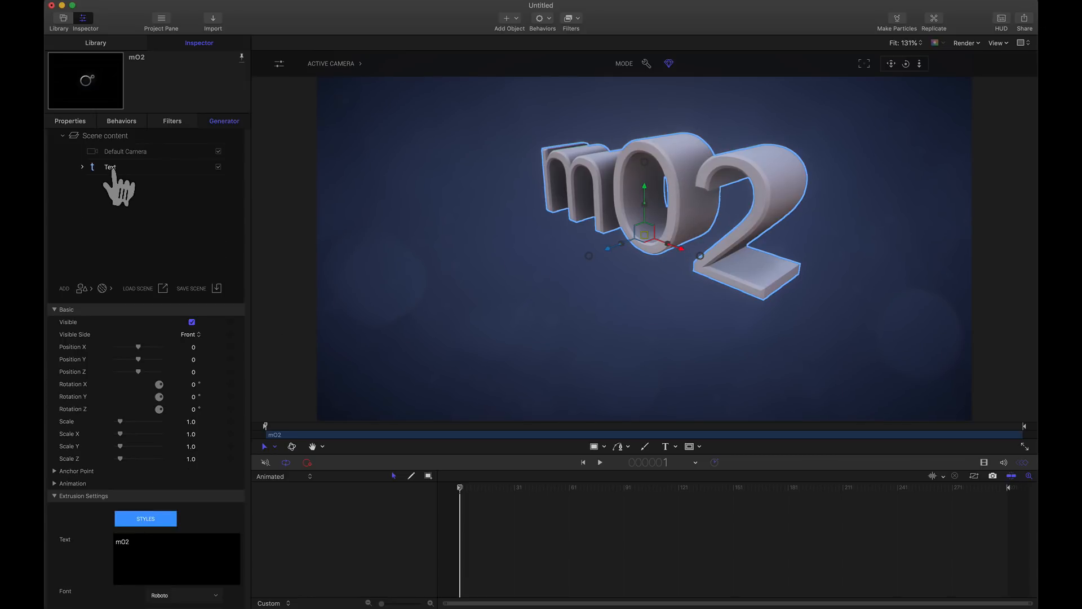
pyautogui.click(145, 519)
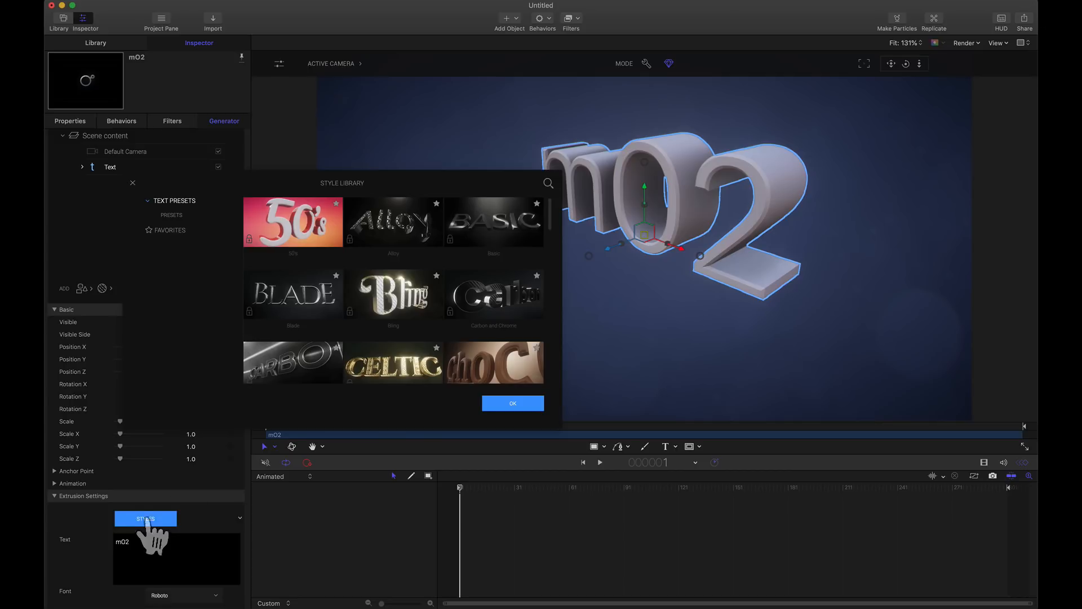
pyautogui.click(484, 310)
pyautogui.click(510, 406)
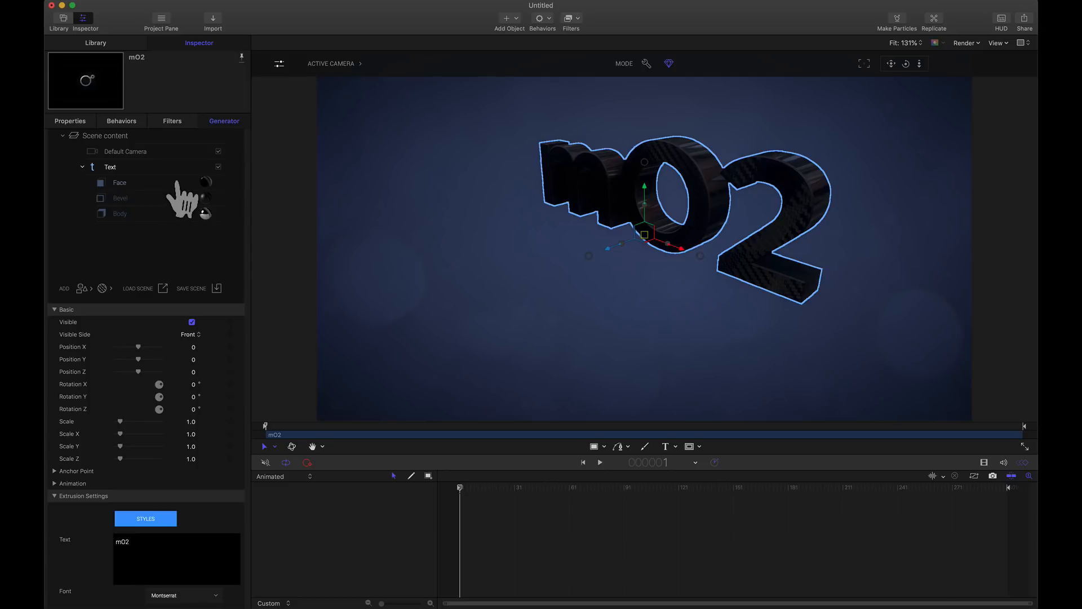
# Step: Replace the text's face material with Basic Surface 1 from the Basic Surfaces category of the material library
pyautogui.click(206, 182)
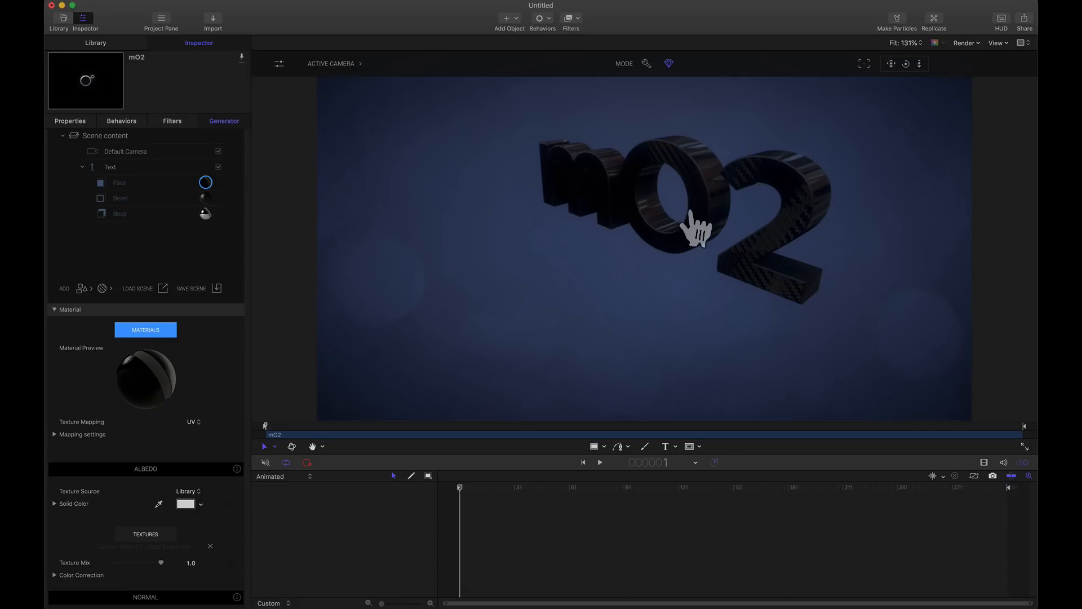
pyautogui.click(152, 333)
pyautogui.click(186, 216)
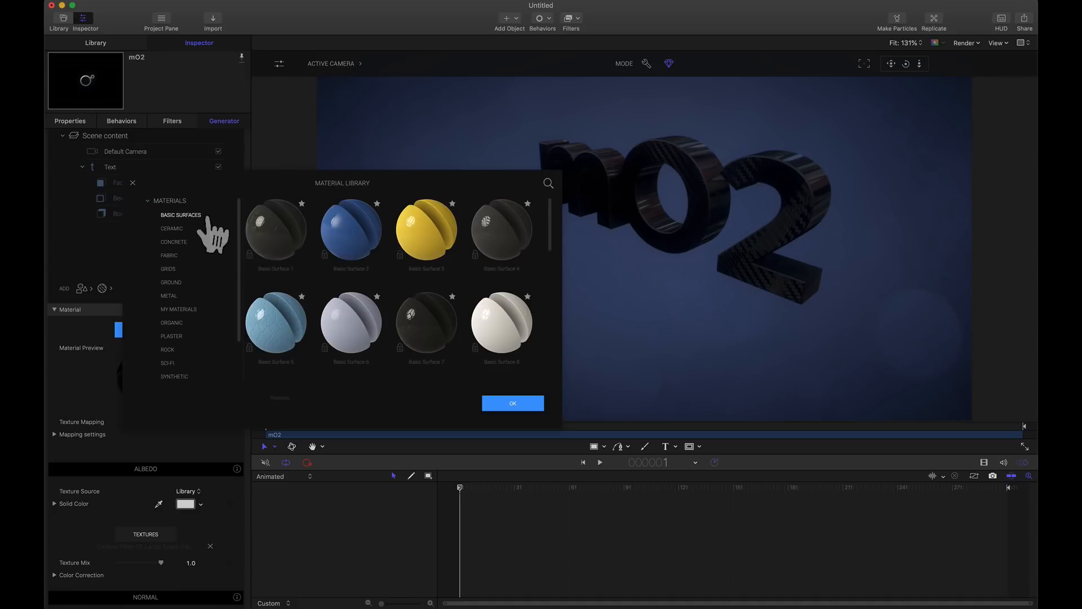
pyautogui.click(283, 248)
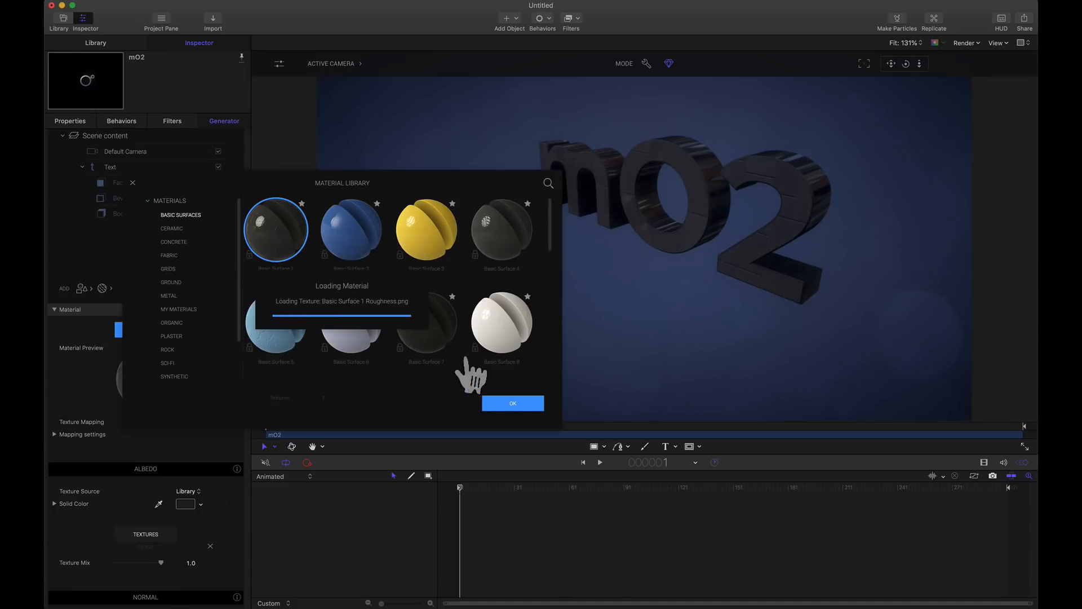
pyautogui.click(515, 403)
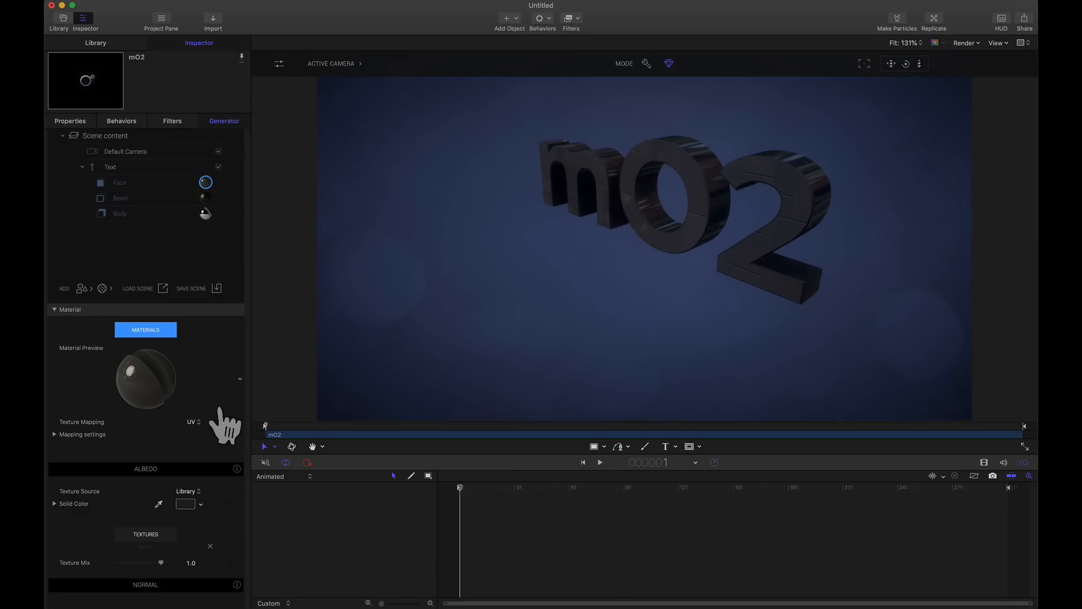
# Step: Try Cubic texture mapping on the face material and return it to UV
pyautogui.click(194, 423)
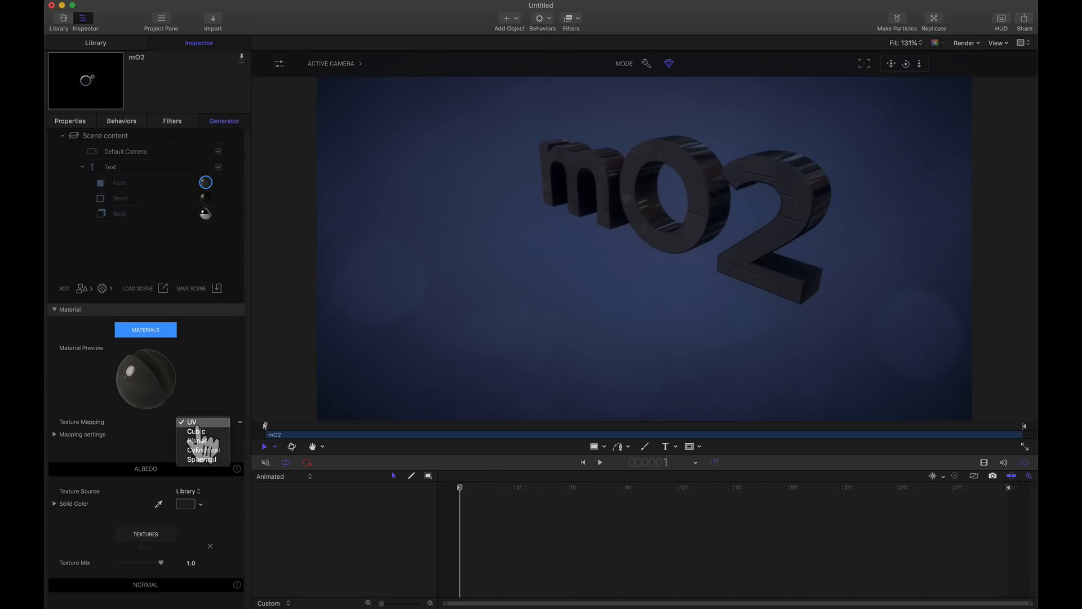
pyautogui.click(196, 431)
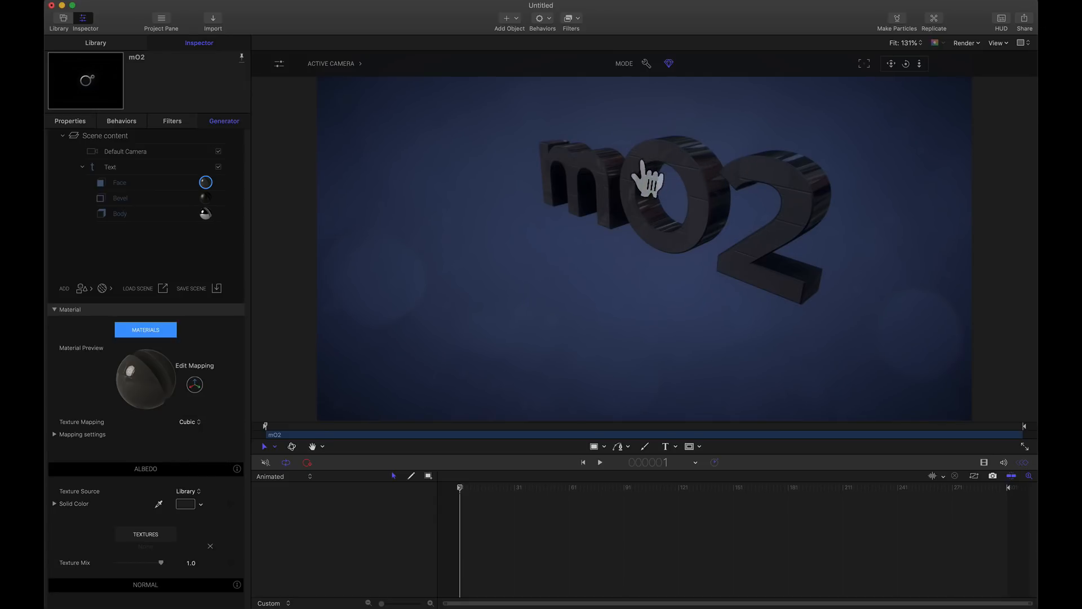
pyautogui.click(192, 429)
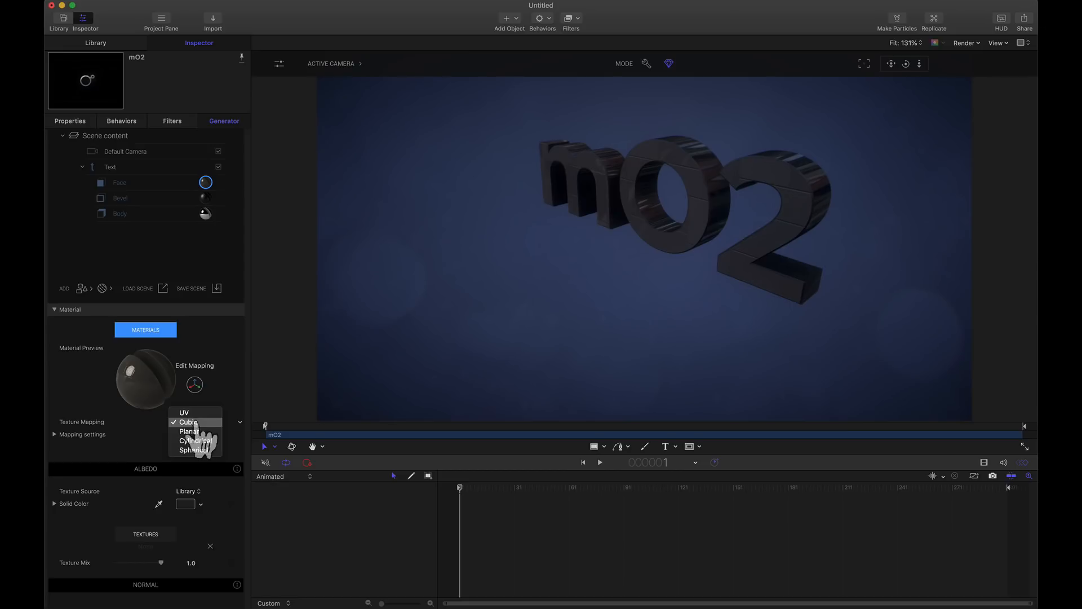
pyautogui.click(192, 413)
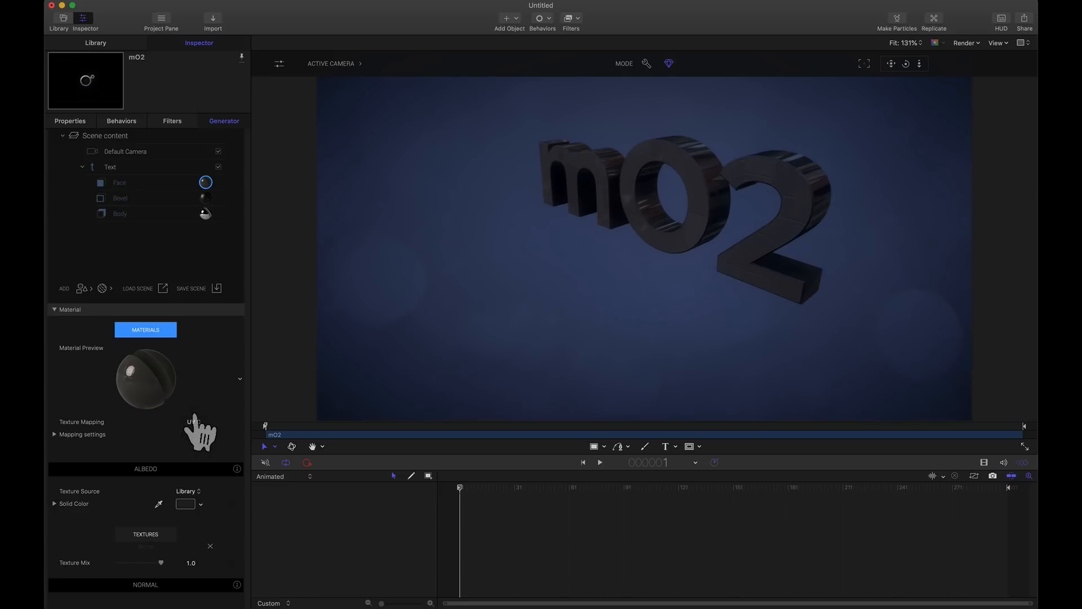
# Step: Assign a mirror-like chrome preset from the Metal materials to the text's bevel
pyautogui.click(205, 198)
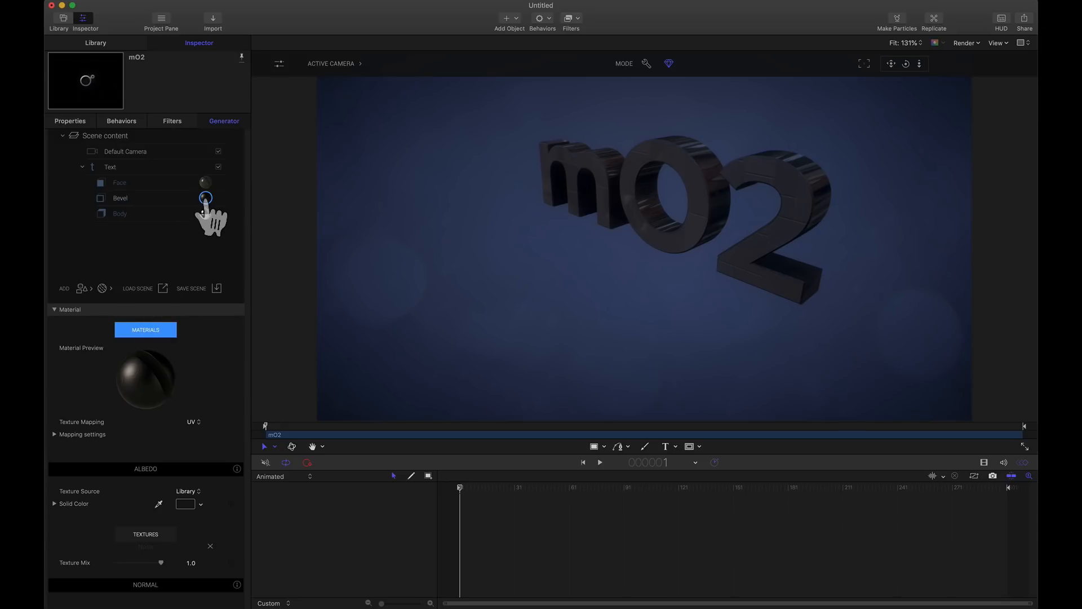
pyautogui.click(104, 289)
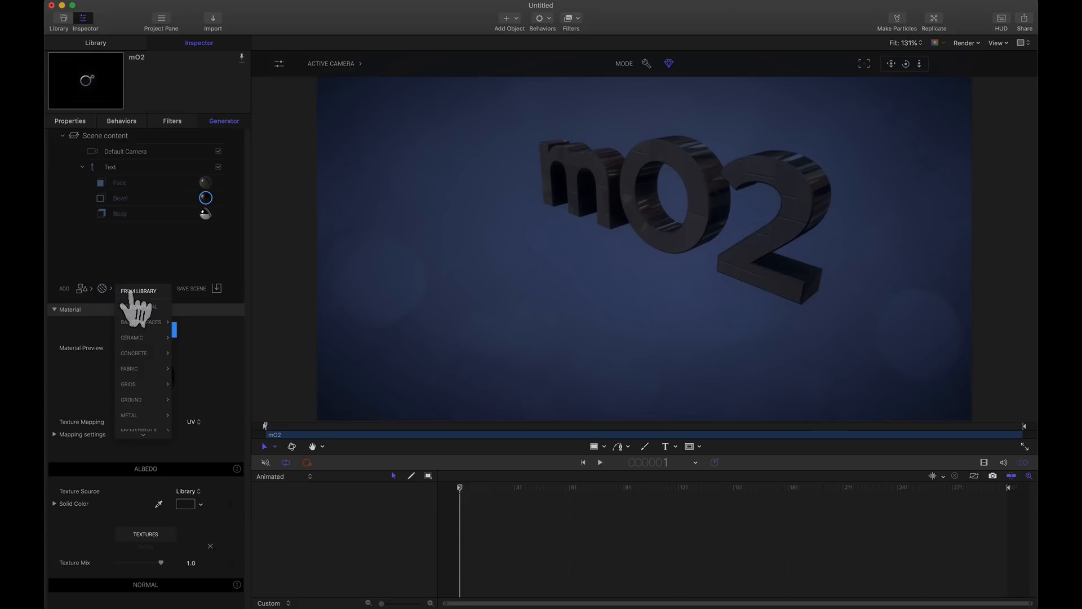
pyautogui.moveTo(144, 387)
pyautogui.moveTo(143, 415)
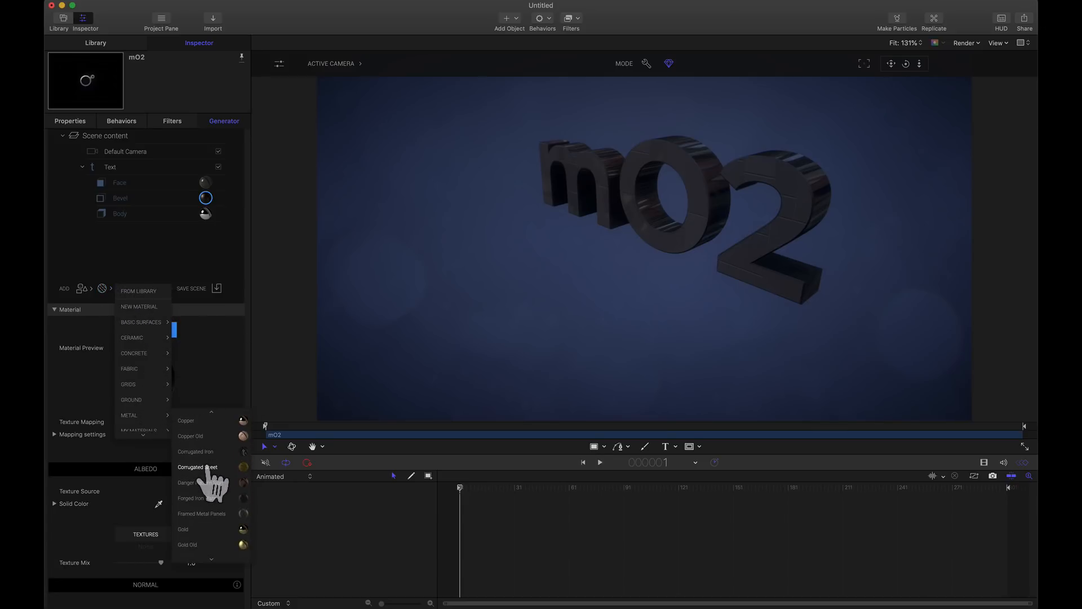
pyautogui.click(208, 467)
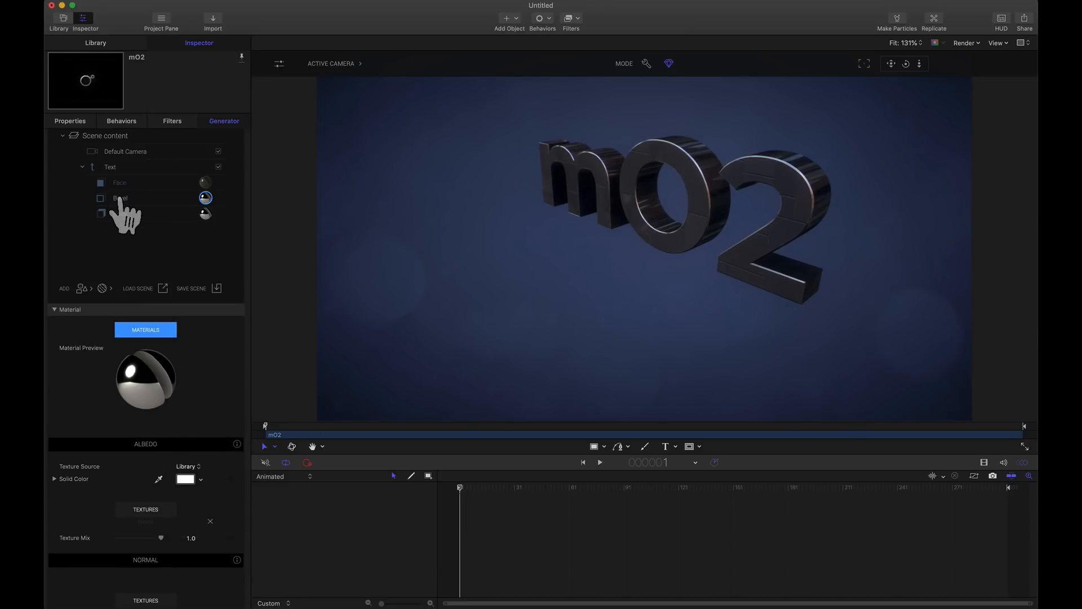
# Step: Set the 3D text's bevel shape to Bevel and inspect the letter edges up close
pyautogui.click(110, 167)
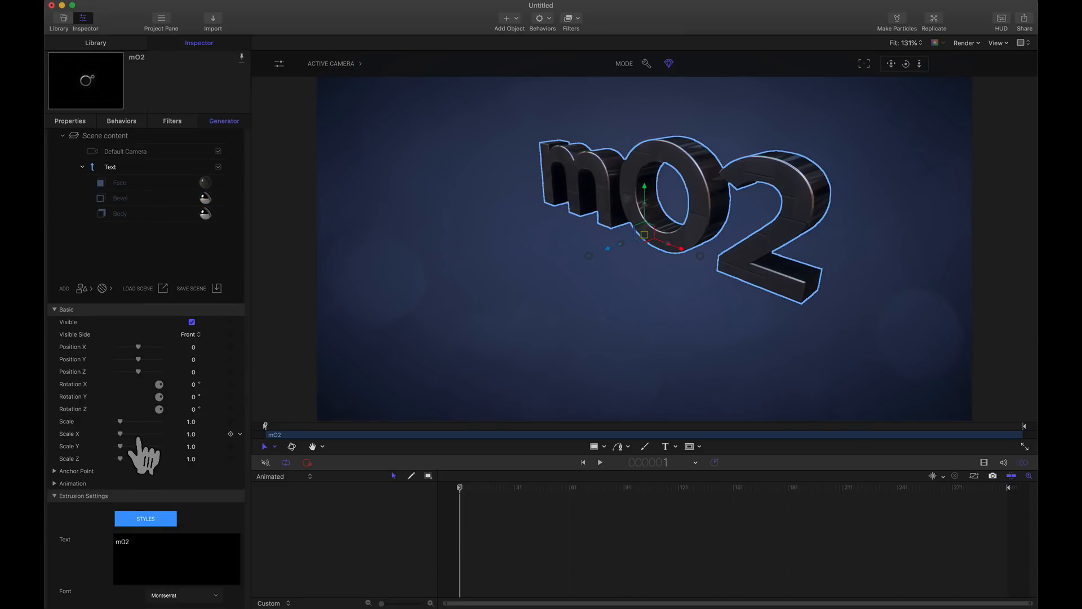
pyautogui.scroll(-5, 140, 441)
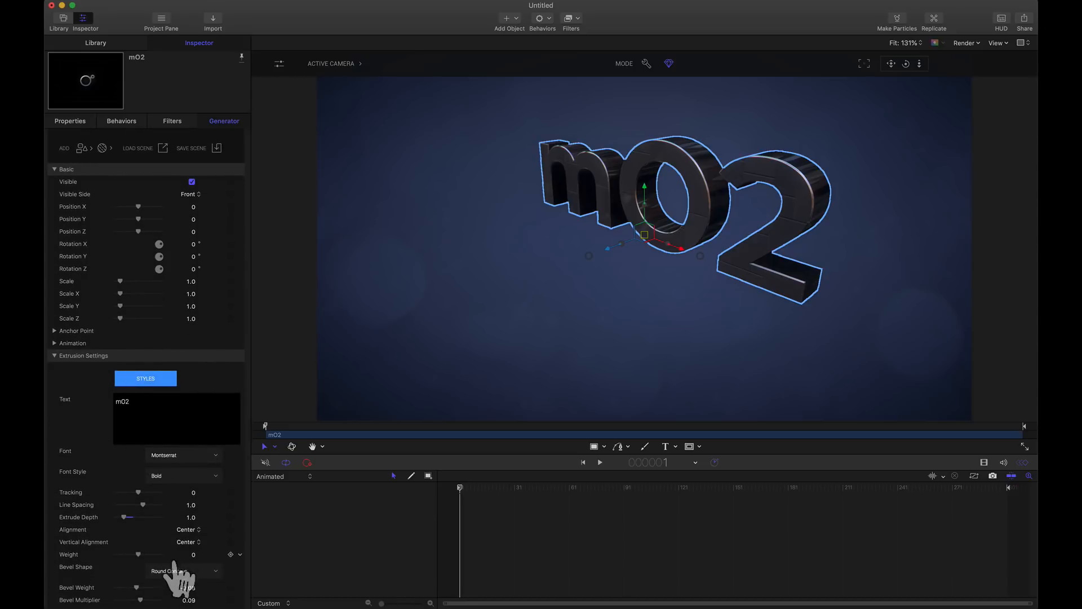
pyautogui.click(175, 571)
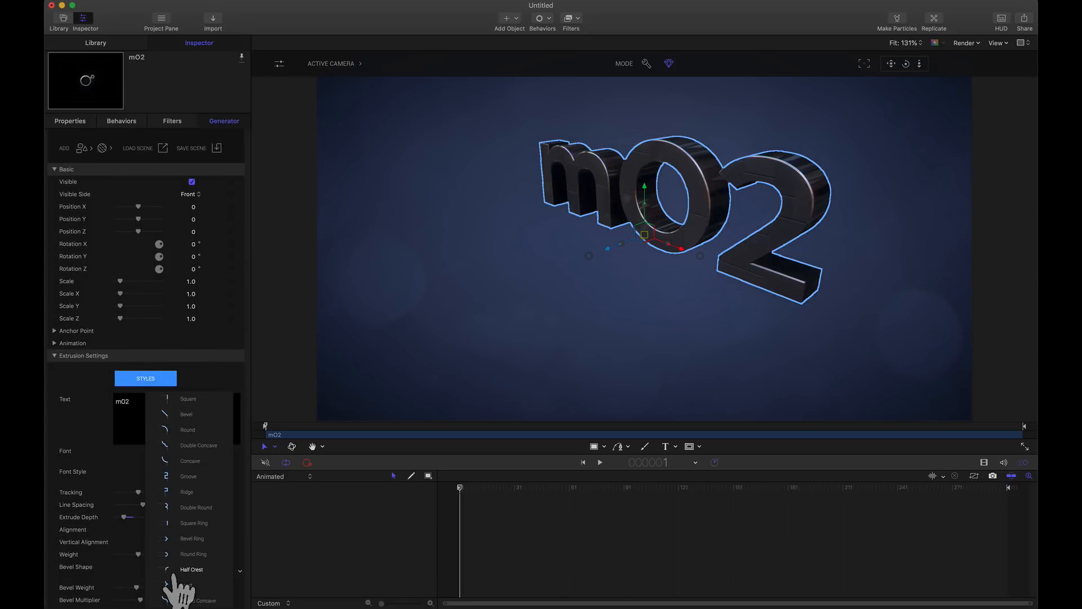
pyautogui.click(186, 415)
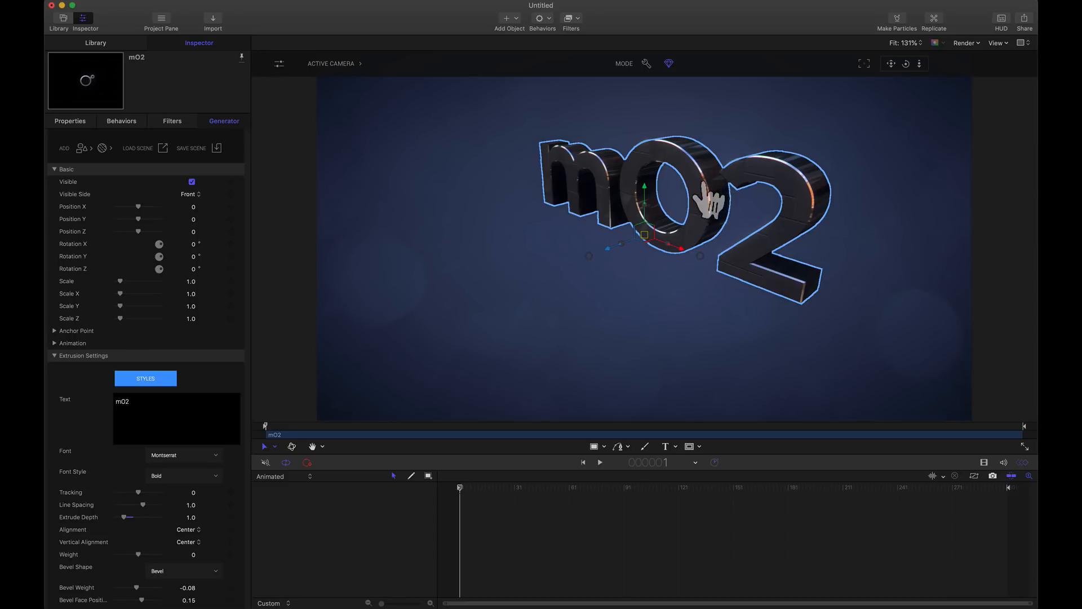
pyautogui.moveTo(919, 63); pyautogui.dragTo(919, 29)
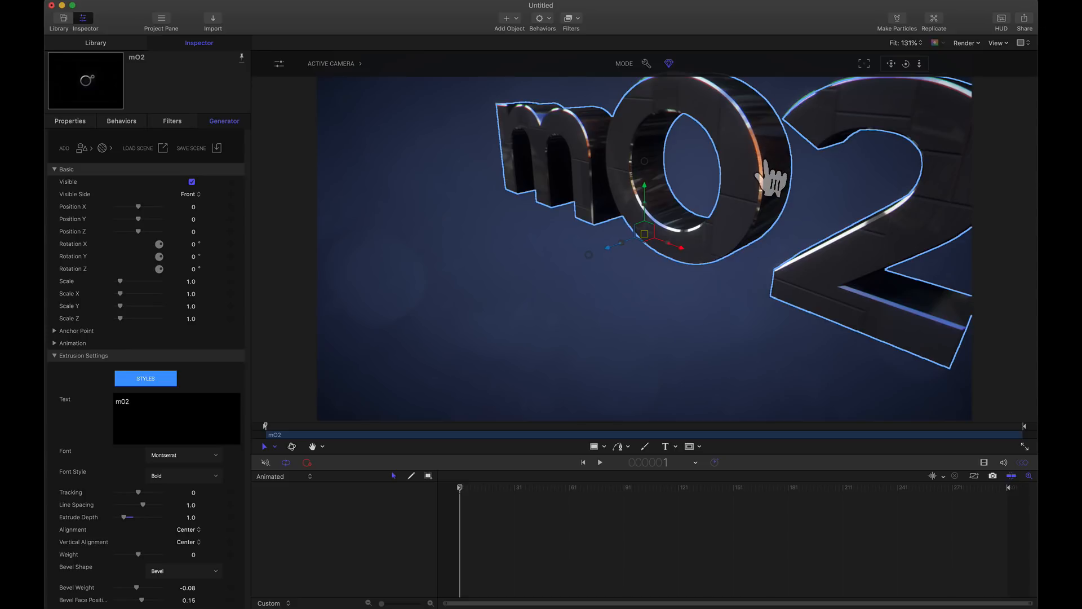
# Step: Replace the text's body material with Basic Surface 4 from the Basic Surfaces category of the material library
pyautogui.scroll(5, 248, 194)
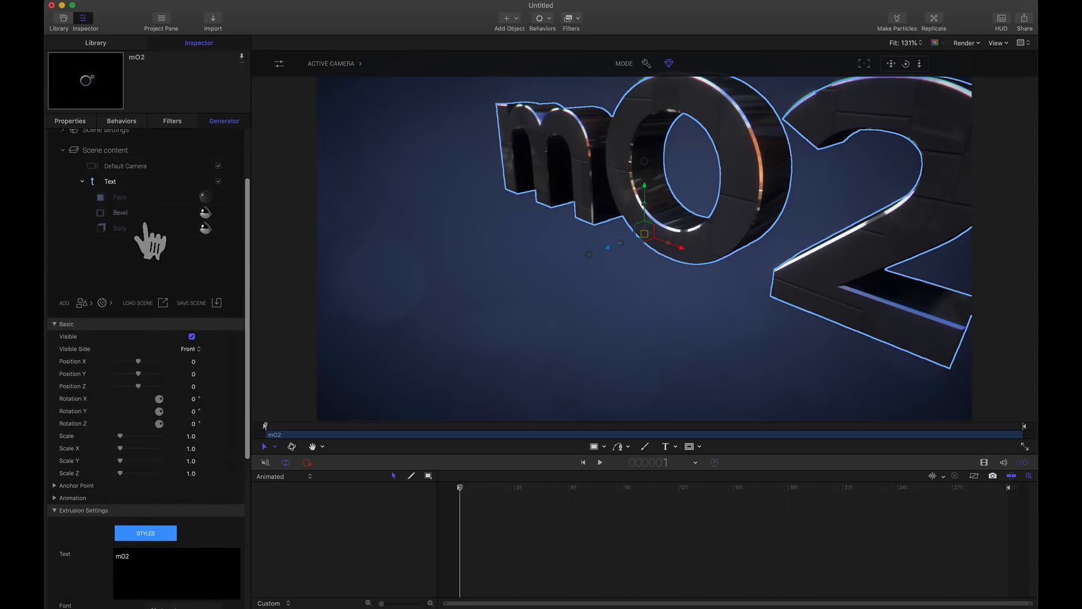
pyautogui.click(205, 228)
pyautogui.click(161, 343)
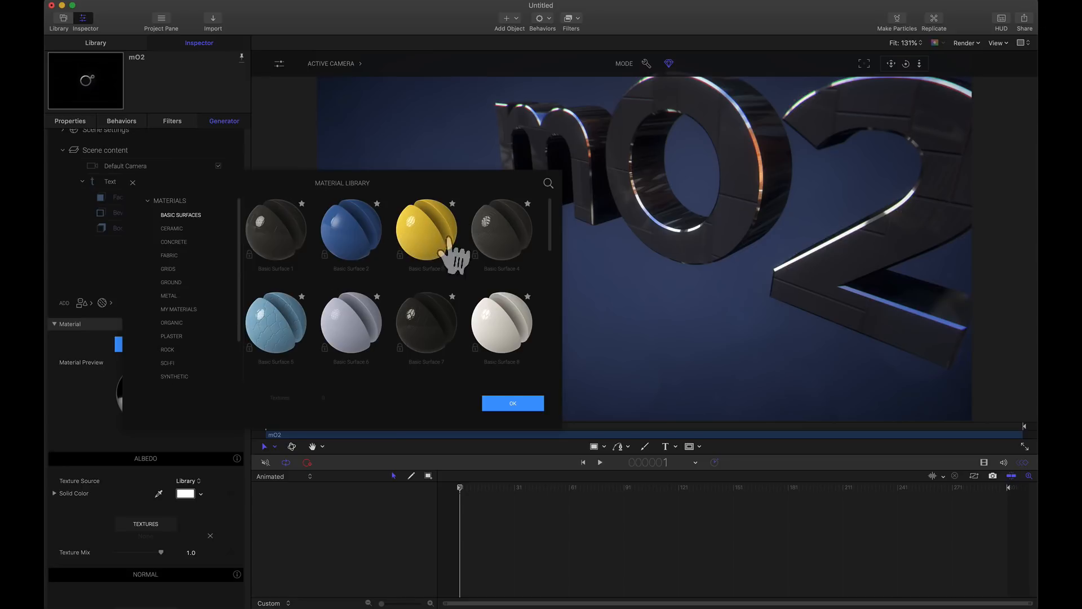
pyautogui.click(501, 230)
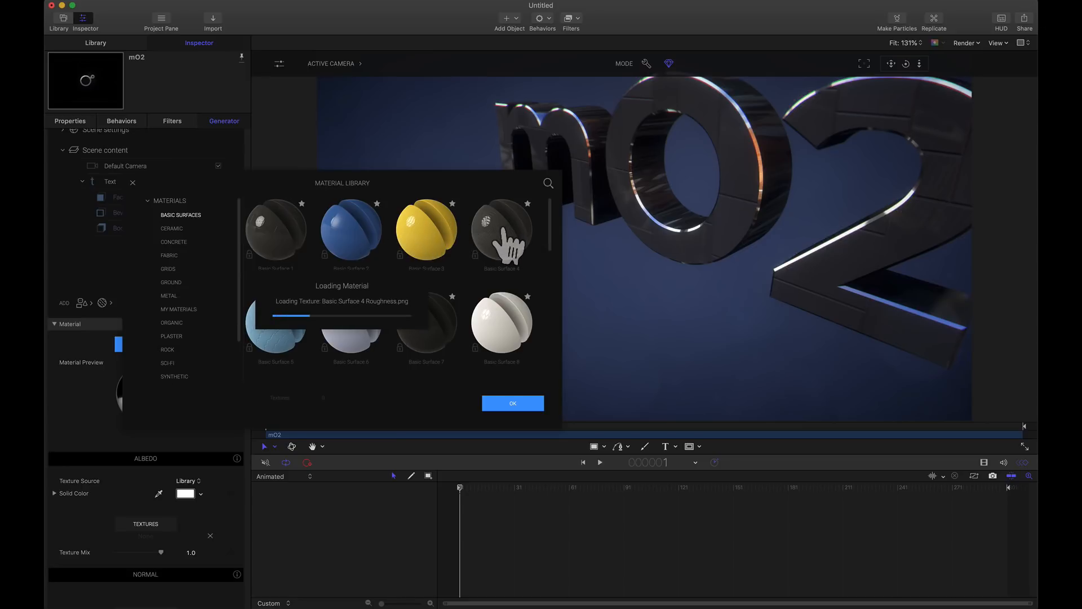
pyautogui.click(513, 403)
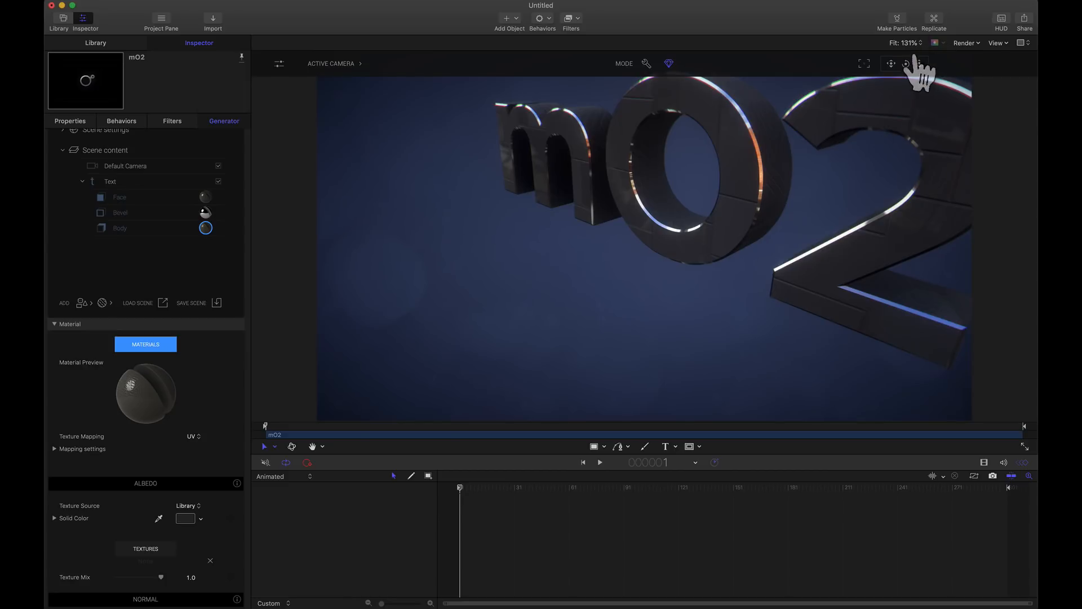
# Step: Try Cubic texture mapping on the text's body material and return it to UV
pyautogui.moveTo(906, 64); pyautogui.dragTo(814, 101)
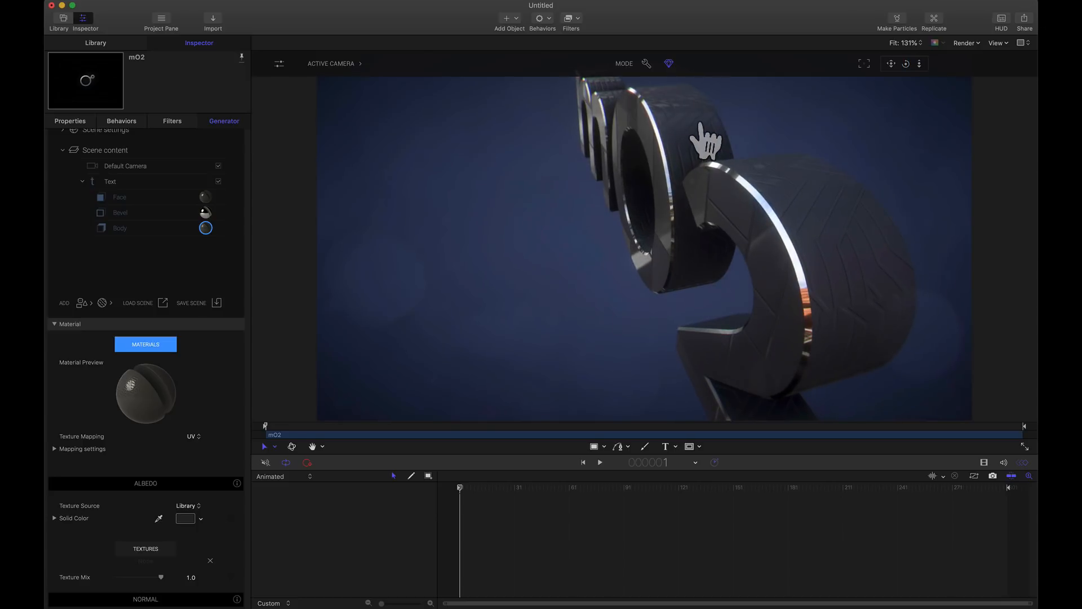
pyautogui.click(198, 437)
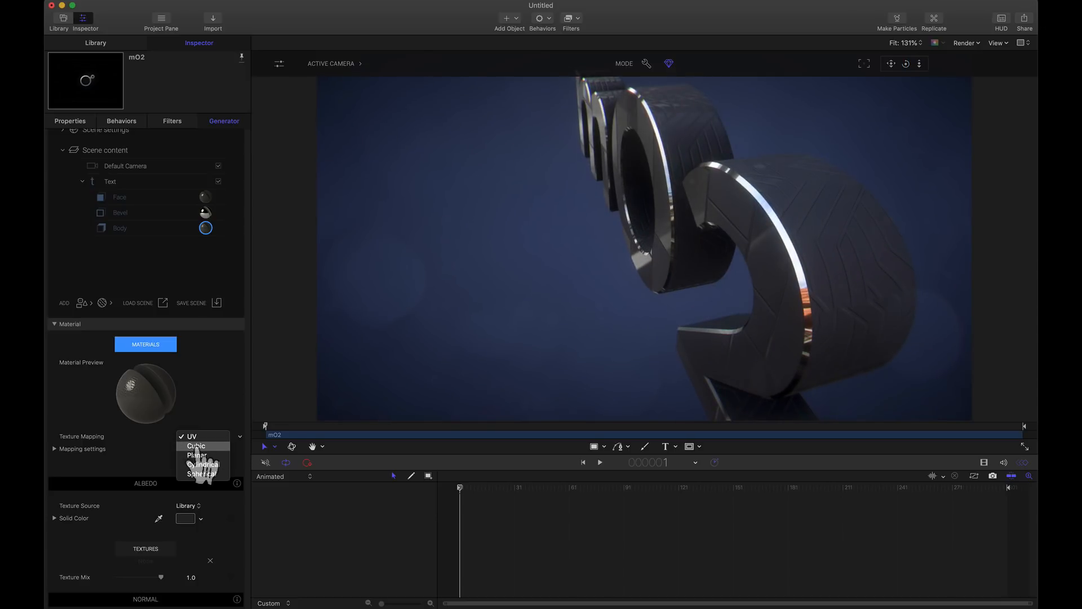
pyautogui.click(197, 446)
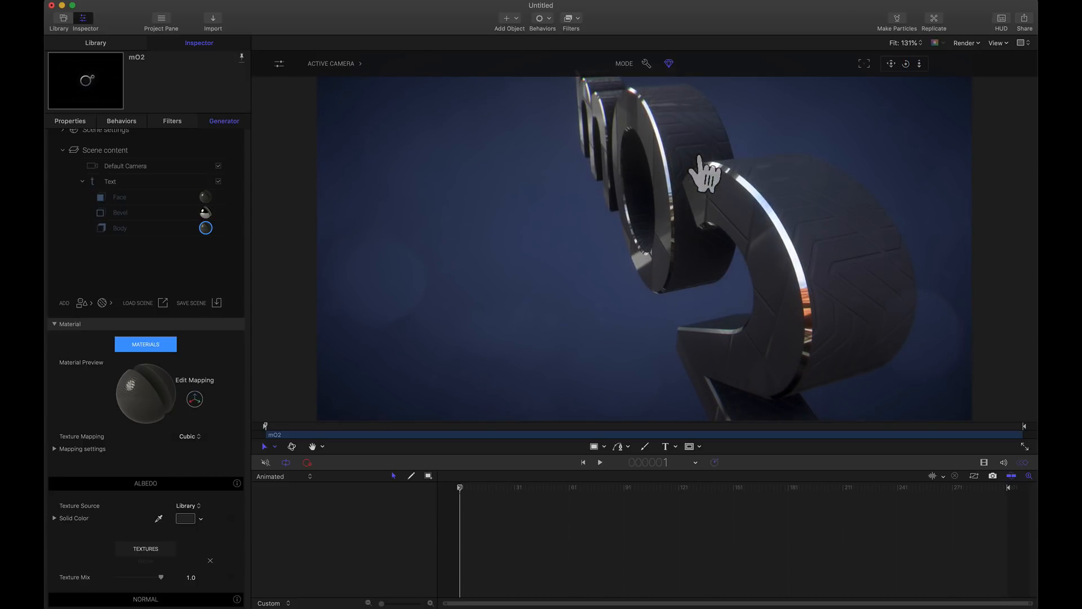
pyautogui.click(190, 437)
pyautogui.click(195, 428)
# Step: Reset the default camera's Basic parameters and set its Position Z to 5.0
pyautogui.click(148, 167)
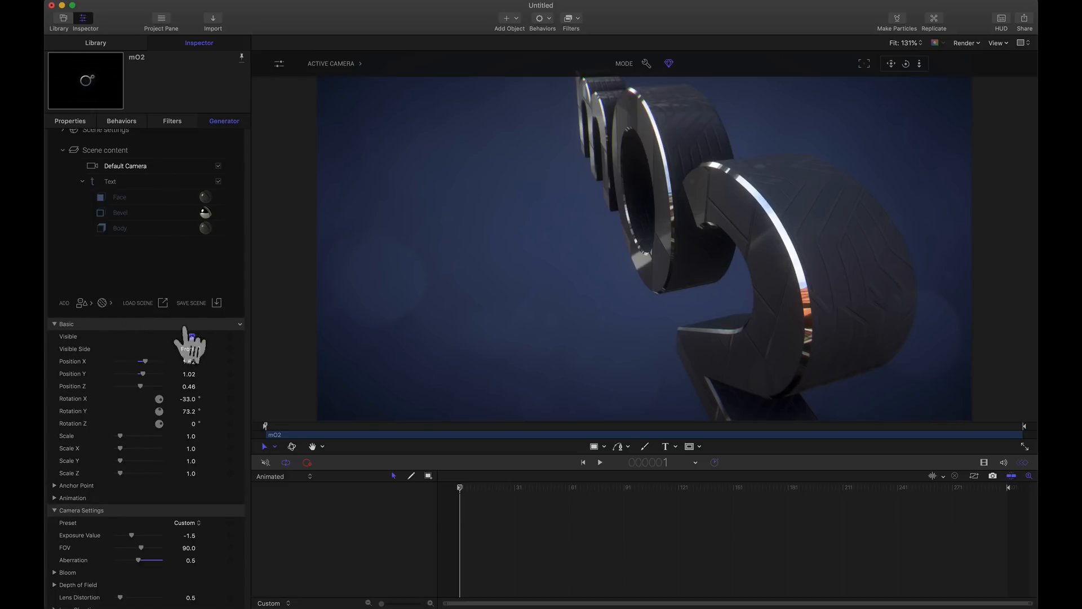
pyautogui.click(240, 325)
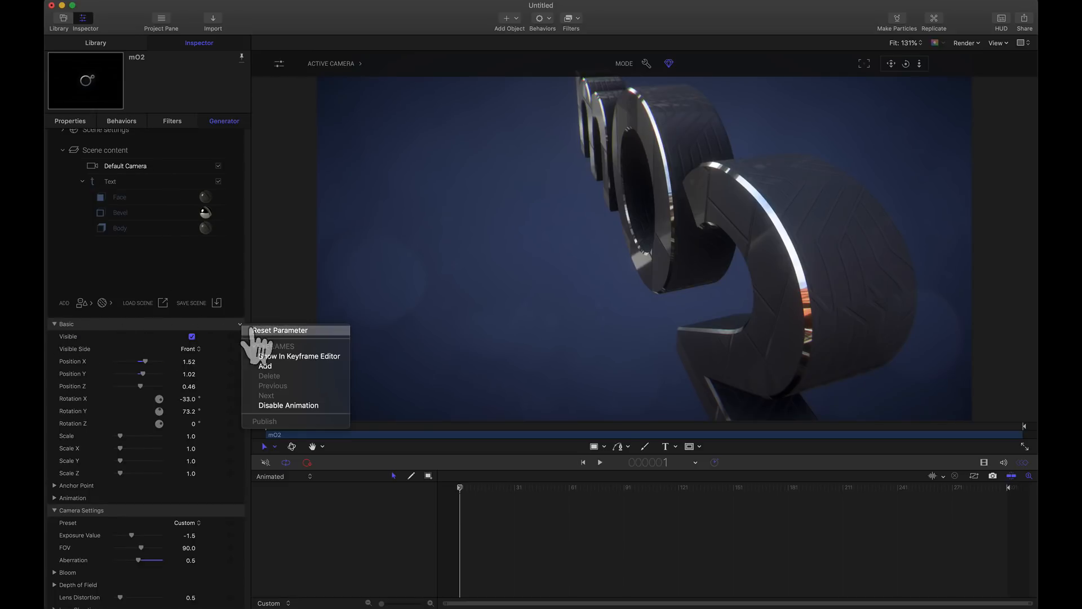
pyautogui.click(257, 334)
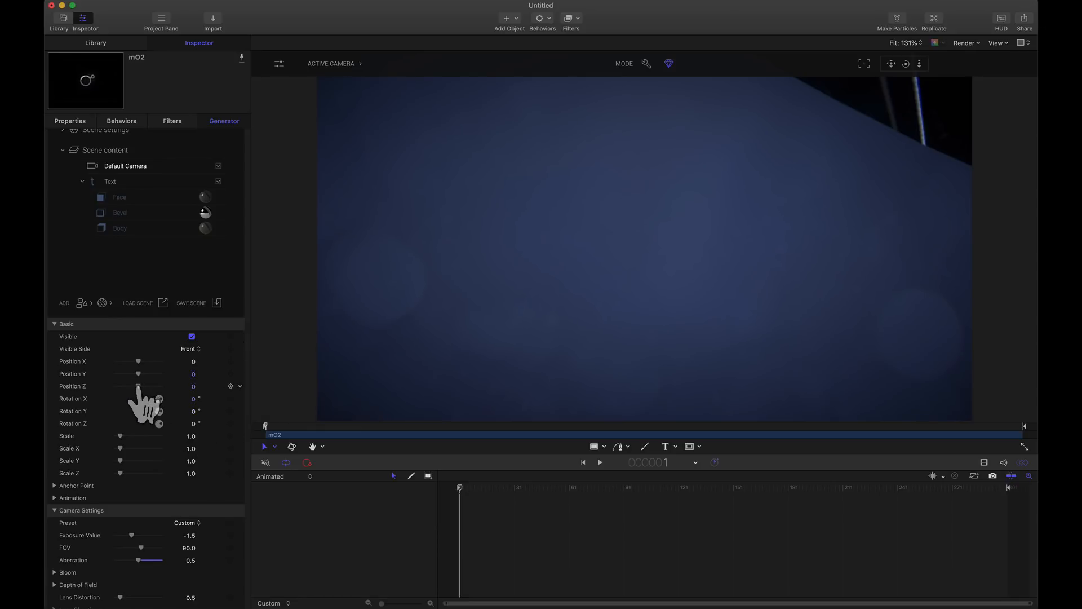
pyautogui.moveTo(139, 388); pyautogui.dragTo(206, 383)
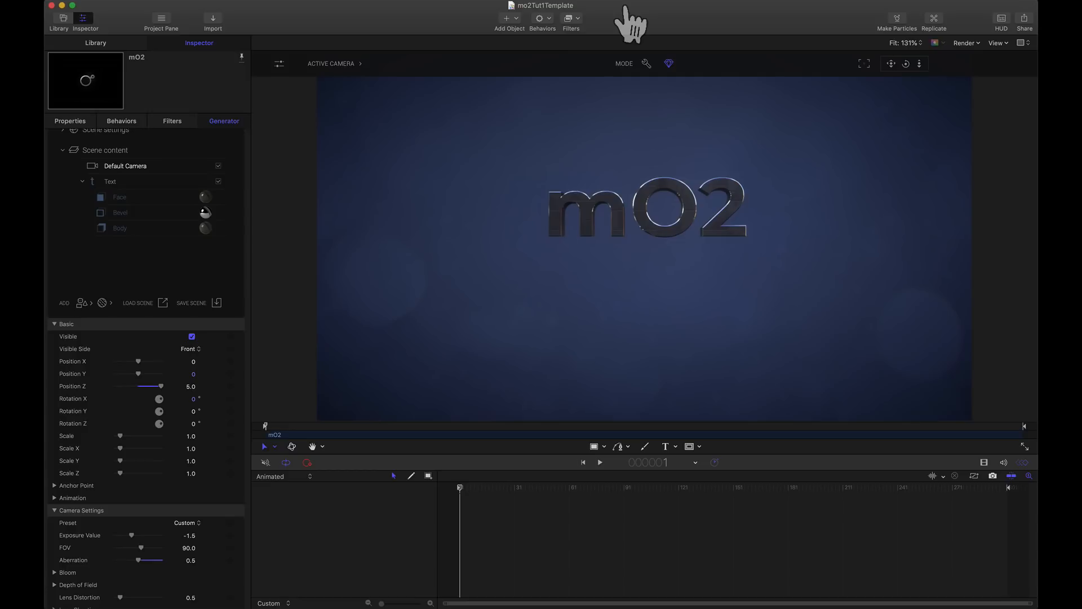
# Step: Add a Cylinder primitive to the scene and set its height to 0.1
pyautogui.click(83, 303)
pyautogui.moveTo(121, 307)
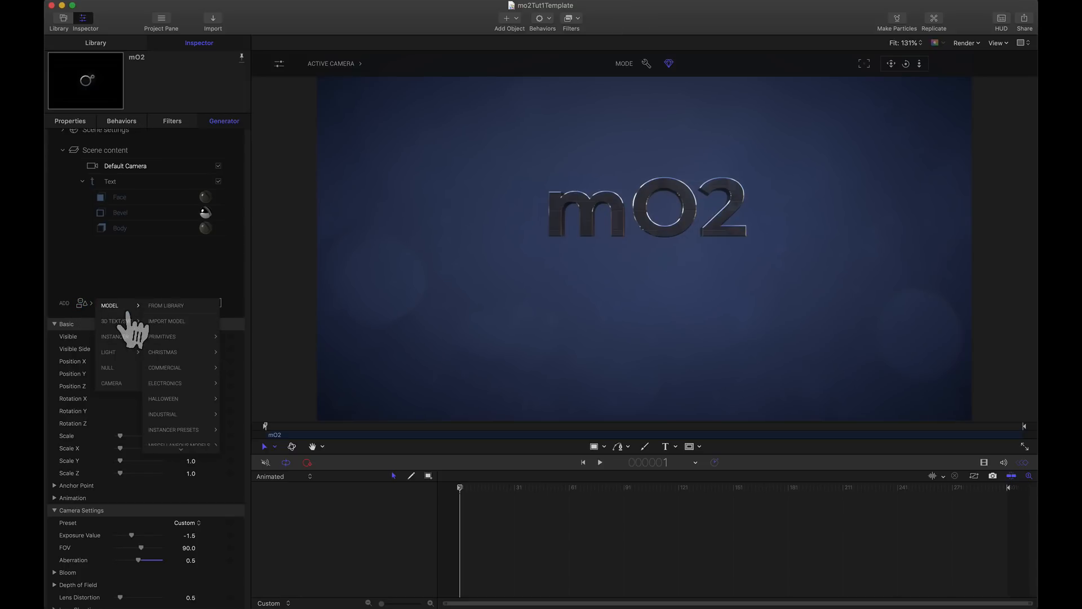
pyautogui.moveTo(181, 338)
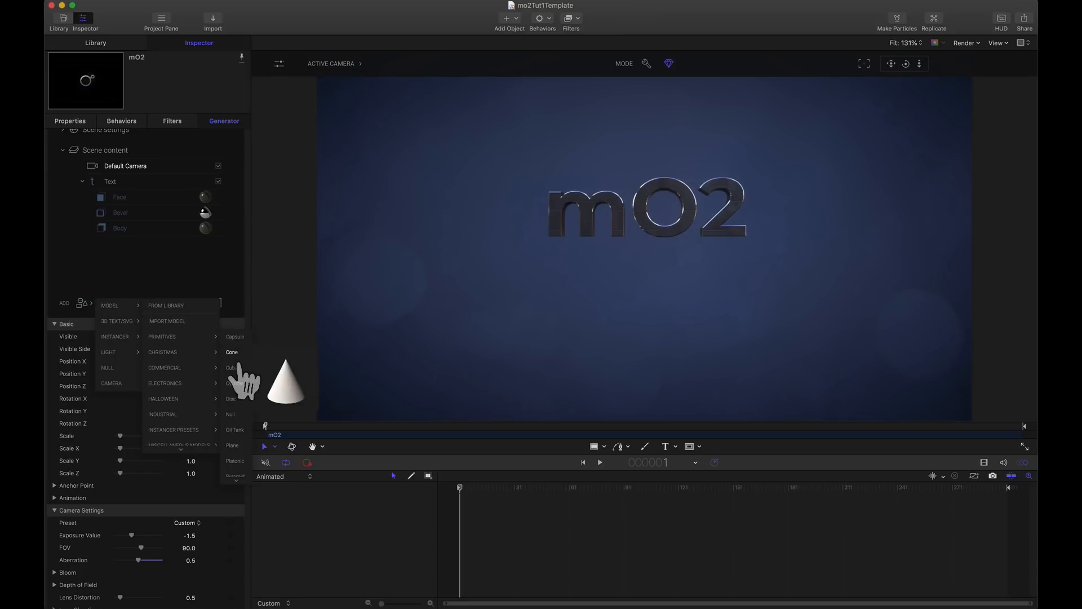
pyautogui.click(241, 396)
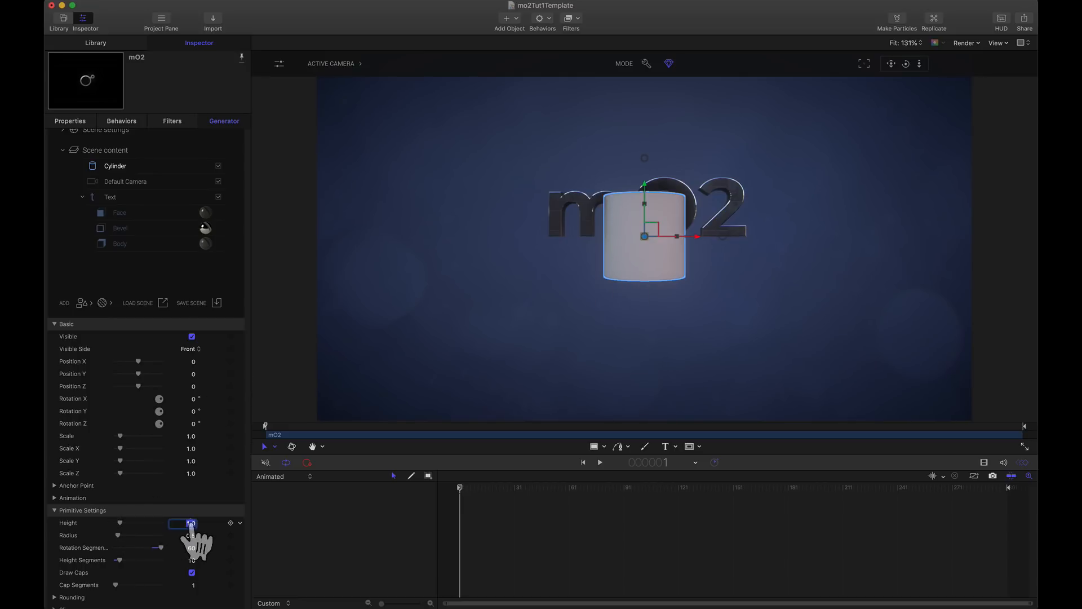
pyautogui.press('Return')
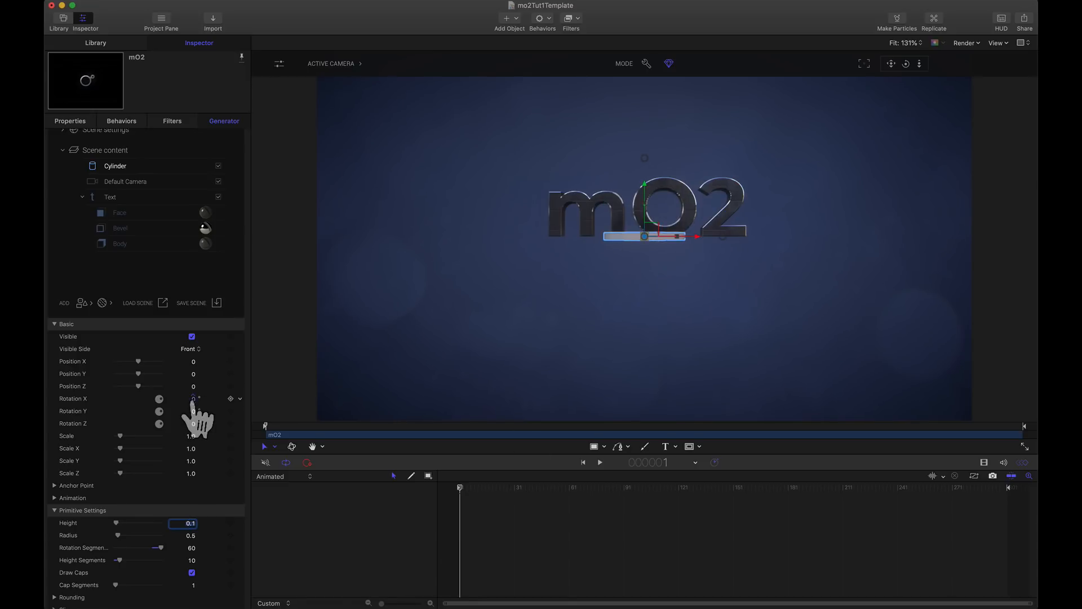
# Step: Set the cylinder's Rotation X to 90° and its radius to 2
pyautogui.moveTo(191, 401)
pyautogui.mouseDown()
pyautogui.moveTo(239, 402)
pyautogui.moveTo(193, 401)
pyautogui.mouseUp()
pyautogui.click(193, 402)
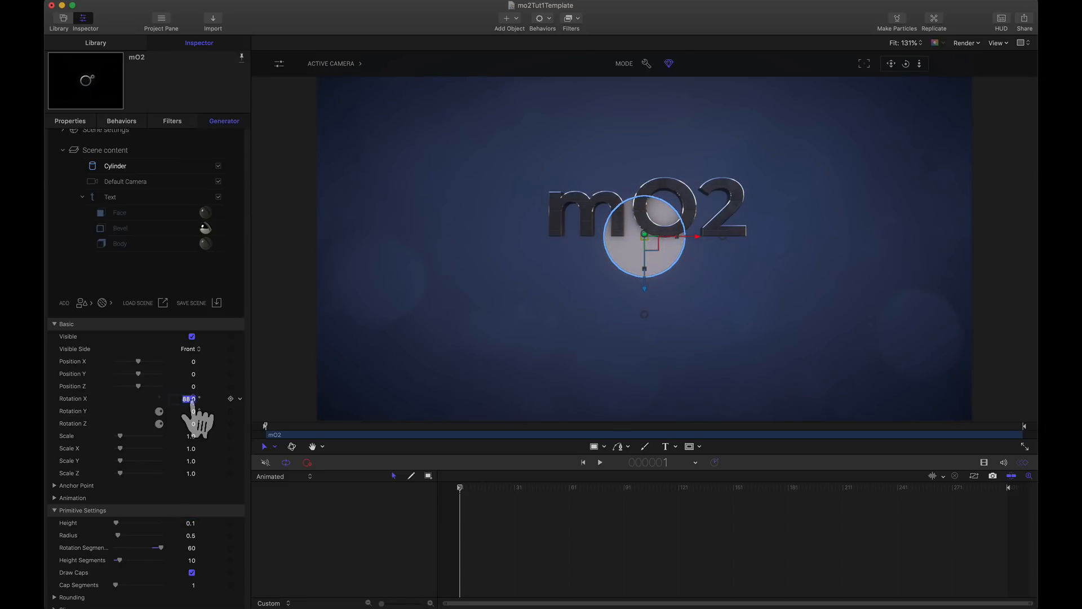
pyautogui.write('90')
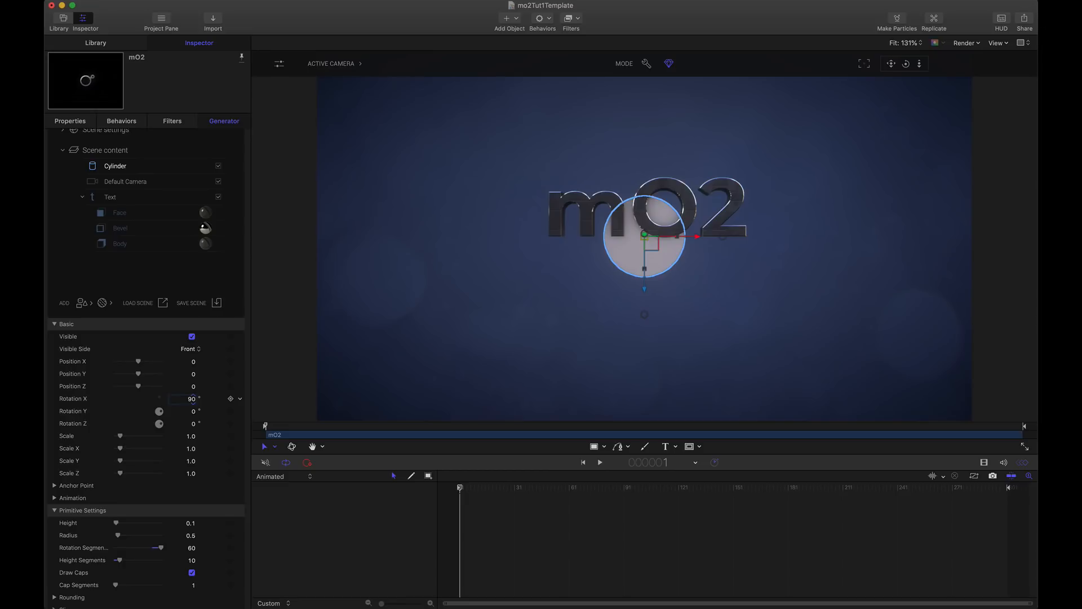
pyautogui.press('Return')
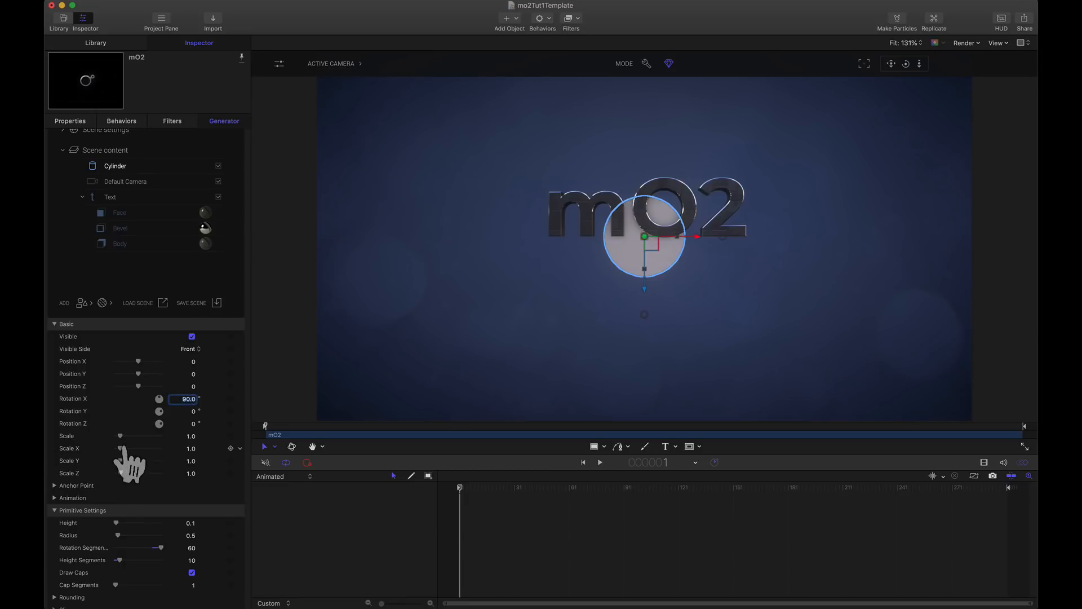
pyautogui.click(190, 536)
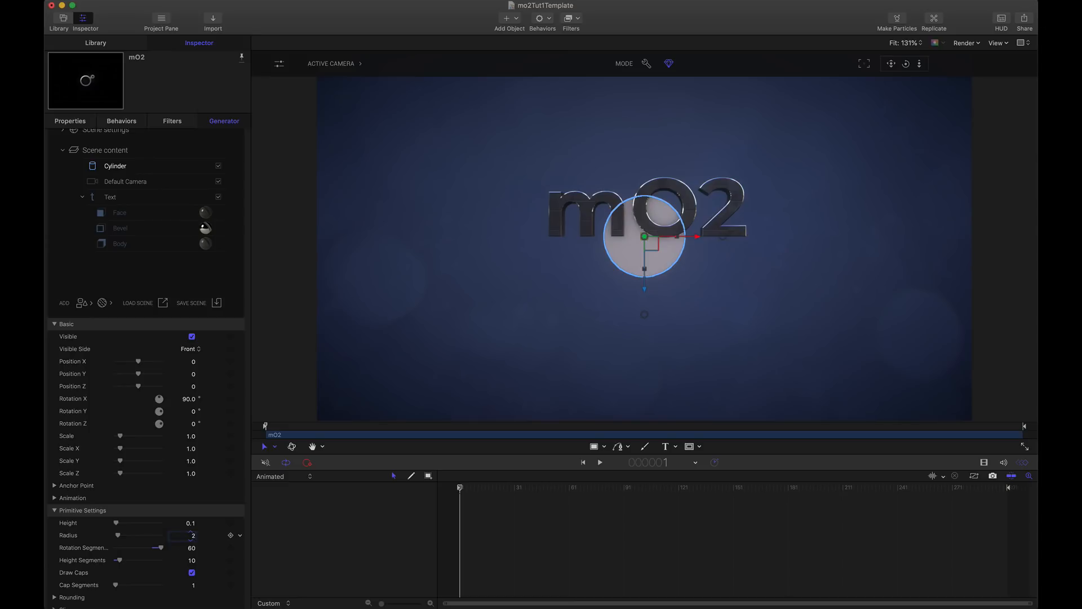
pyautogui.write('2')
pyautogui.press('Return')
# Step: Center the text on the disc by moving it to about -0.04 in X and -0.29 in Y
pyautogui.click(598, 217)
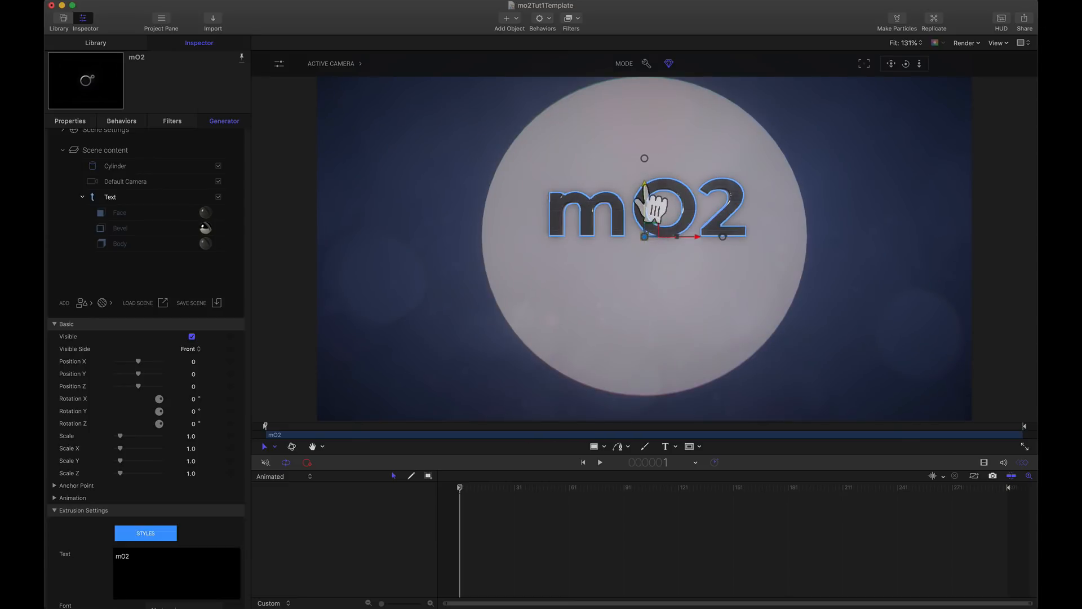
pyautogui.moveTo(646, 185); pyautogui.dragTo(645, 208)
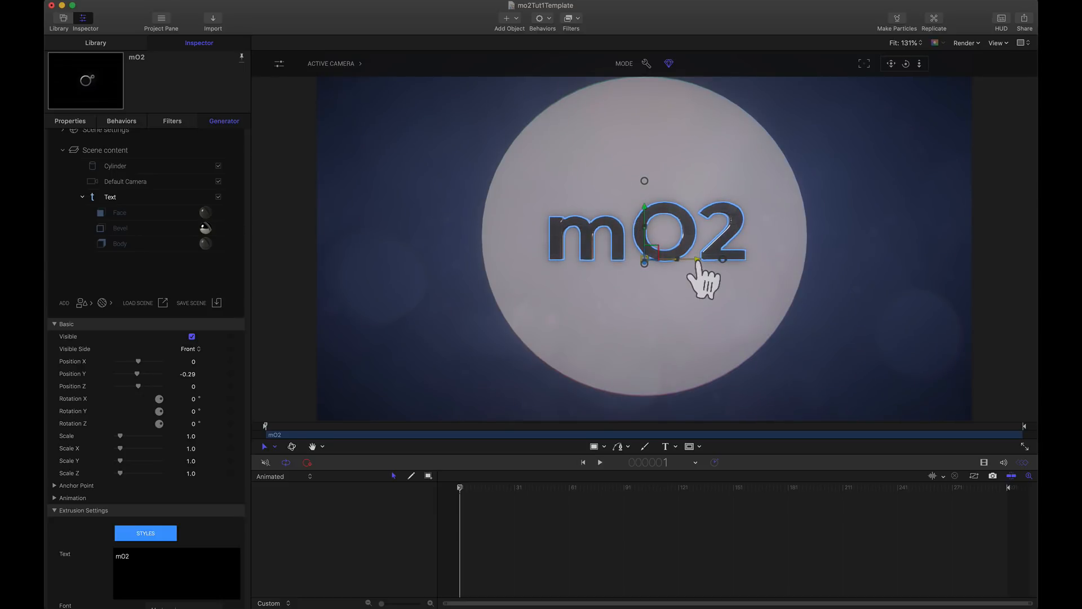
pyautogui.moveTo(699, 261); pyautogui.dragTo(696, 261)
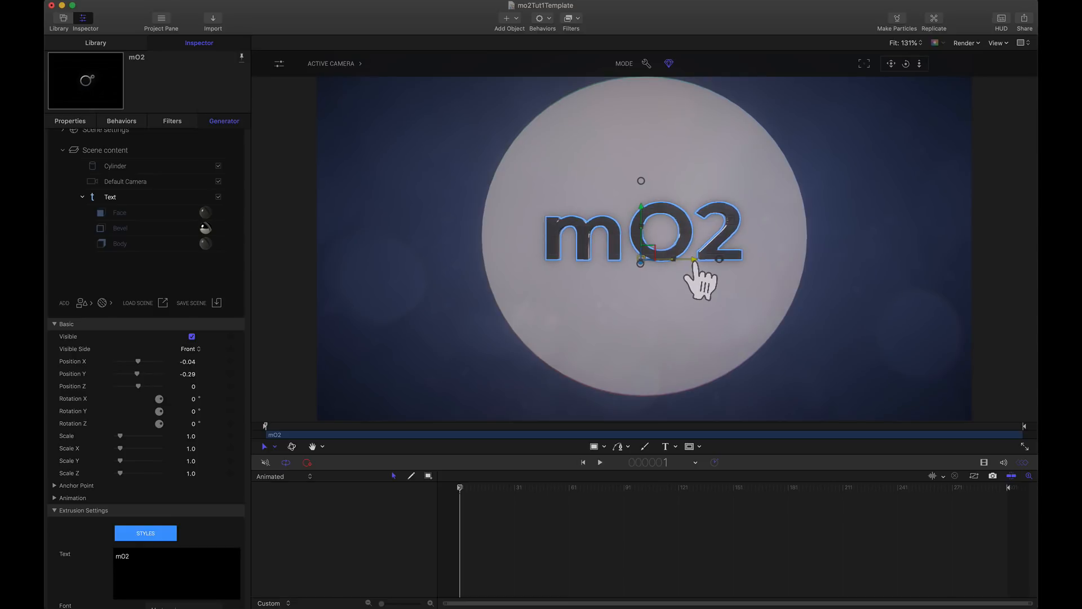
# Step: Move the text forward off the disc to about 0.14 in Z in the Perspective view, and return to the Active Camera
pyautogui.click(349, 64)
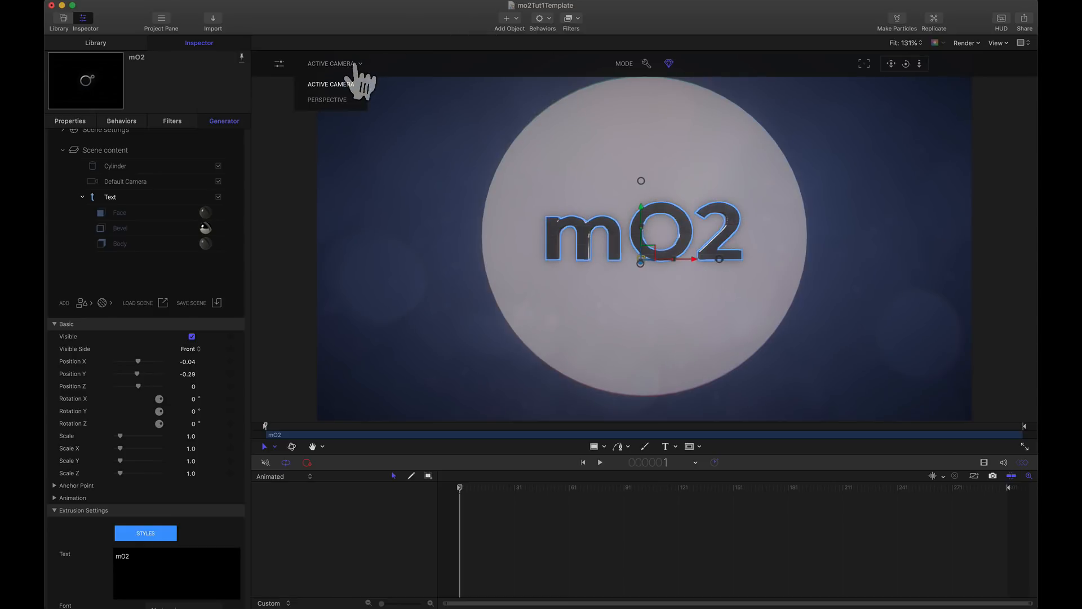
pyautogui.click(338, 100)
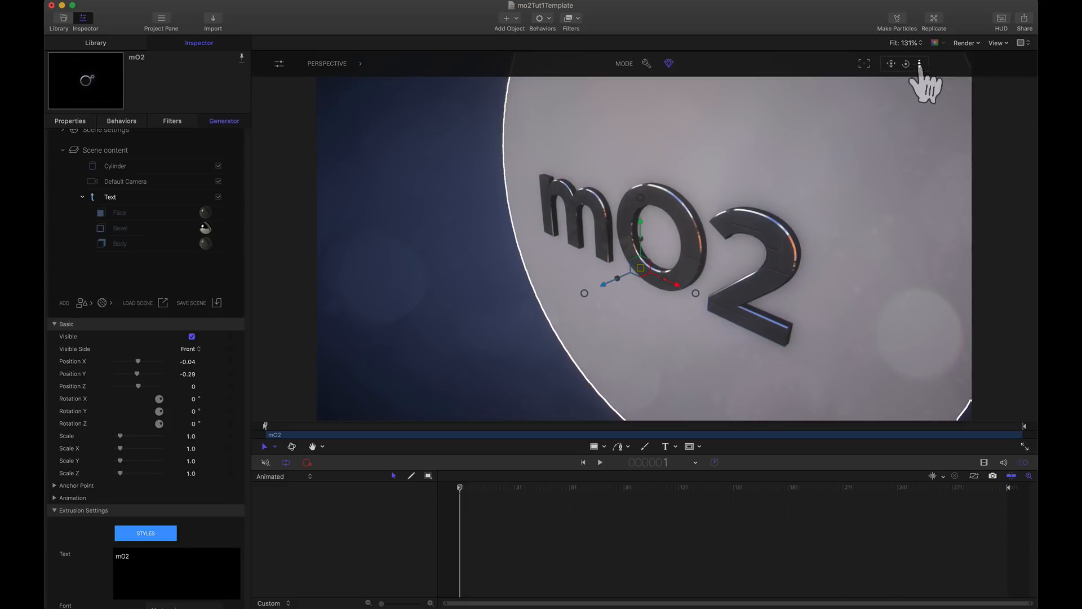
pyautogui.moveTo(919, 65); pyautogui.dragTo(995, 72)
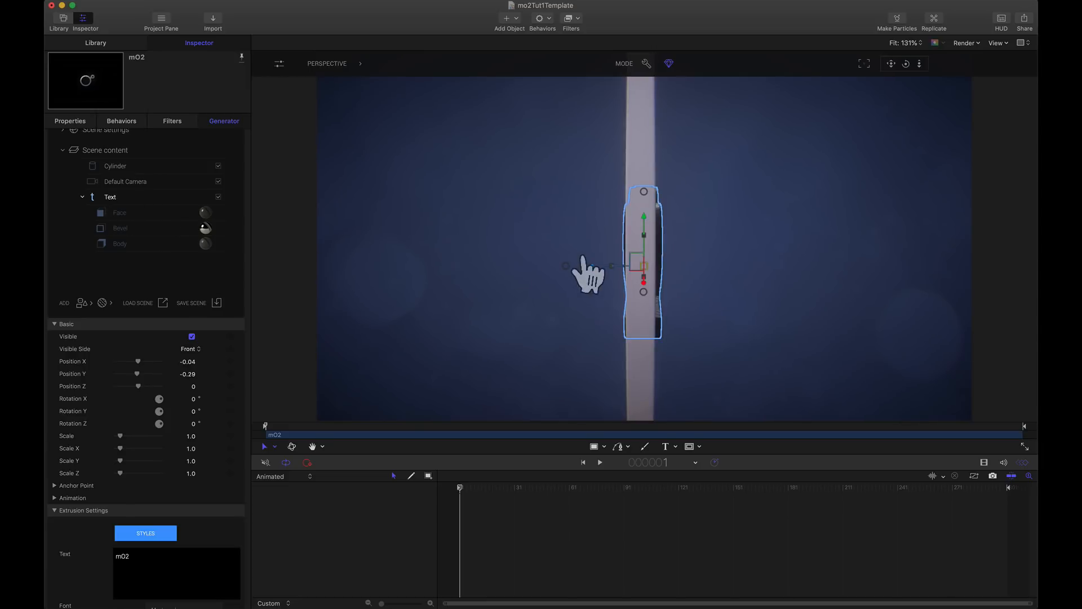
pyautogui.moveTo(590, 265); pyautogui.dragTo(575, 265)
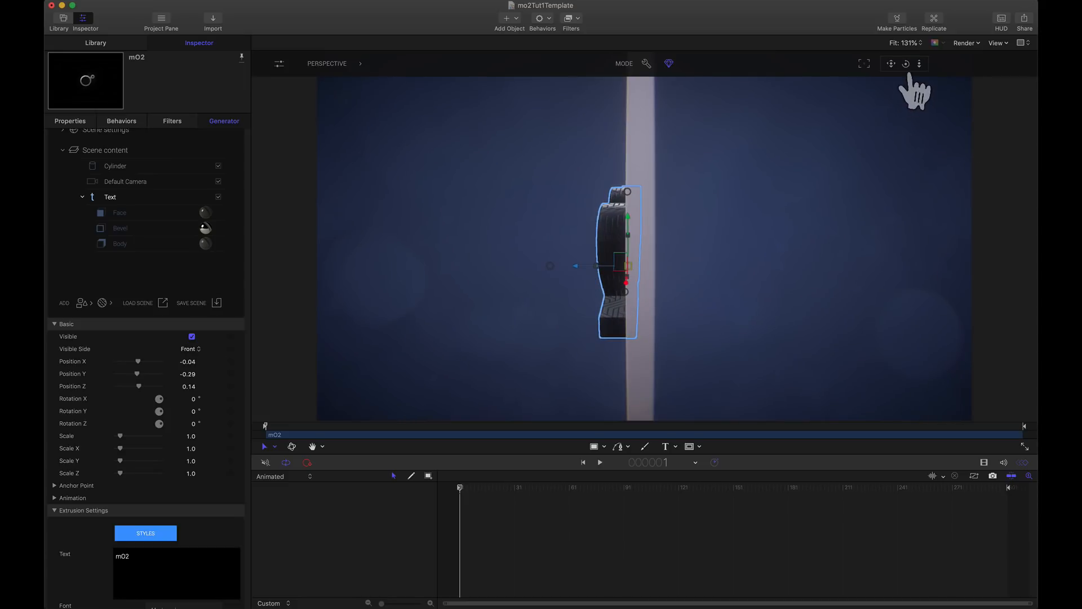
pyautogui.moveTo(905, 64); pyautogui.dragTo(906, 65)
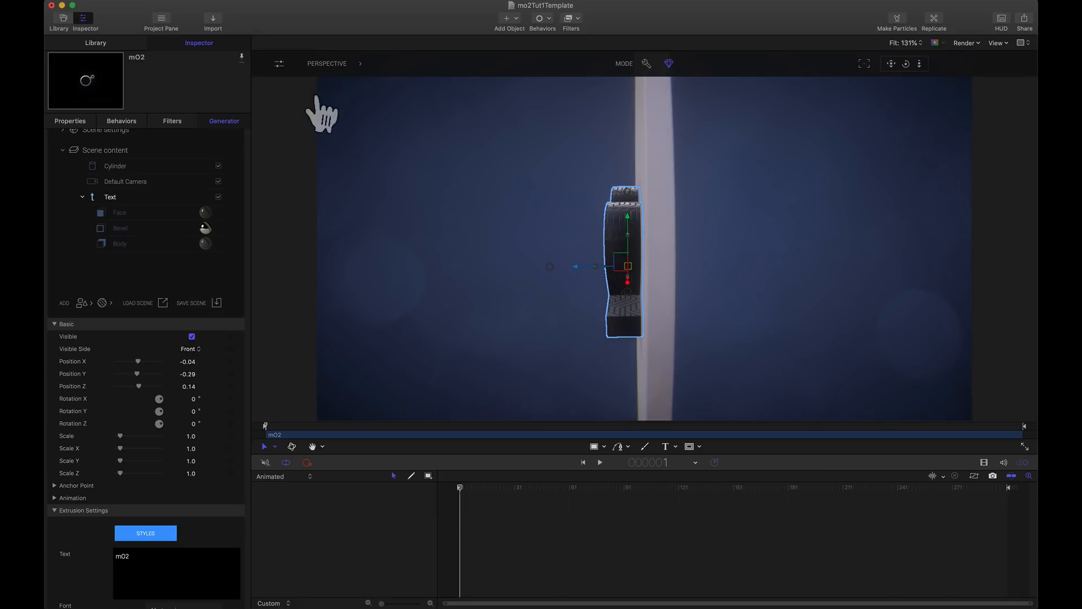
pyautogui.click(331, 64)
pyautogui.click(337, 86)
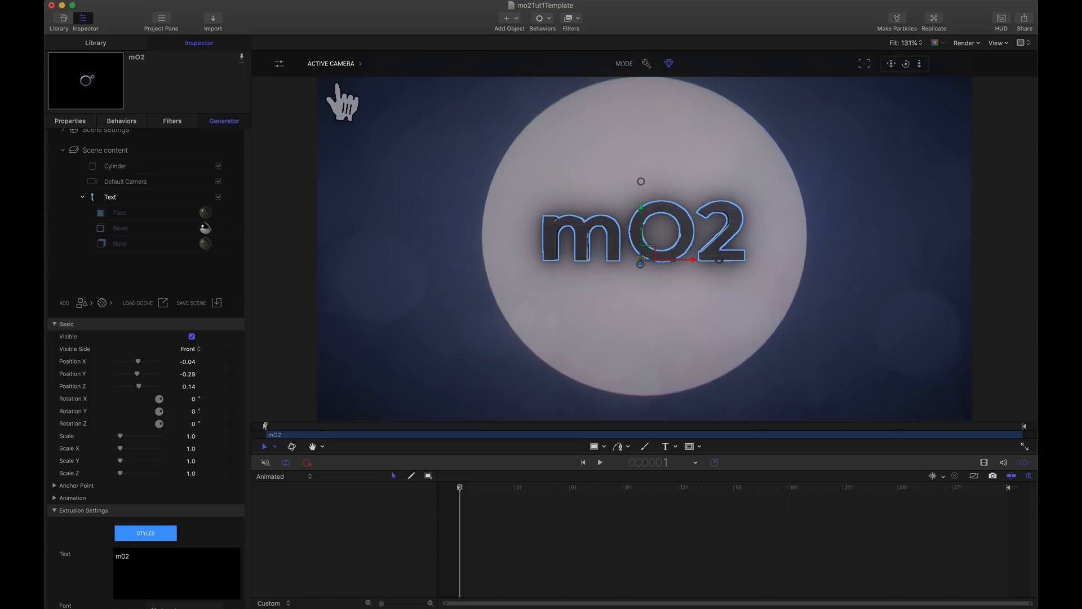
# Step: Assign a perforated material from the Metal category to the cylinder and set its texture mapping to Cubic
pyautogui.click(118, 166)
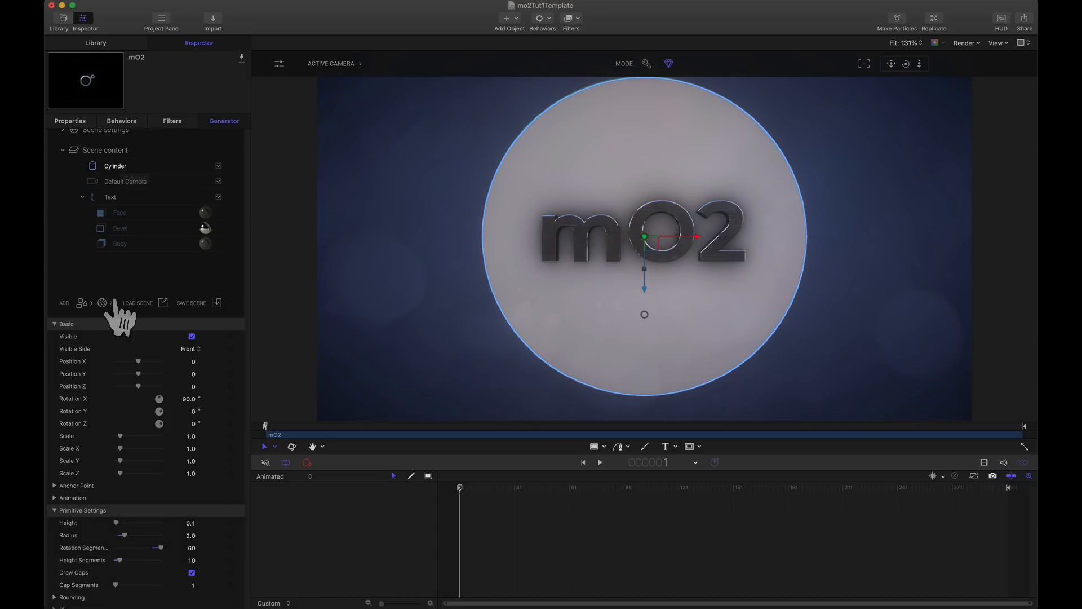
pyautogui.click(105, 303)
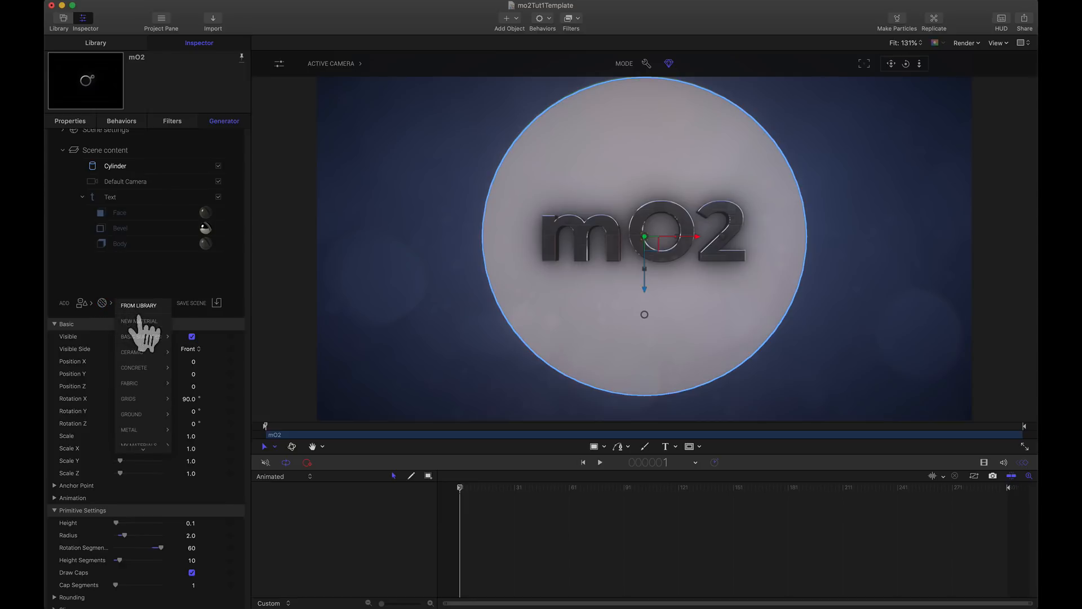
pyautogui.moveTo(145, 431)
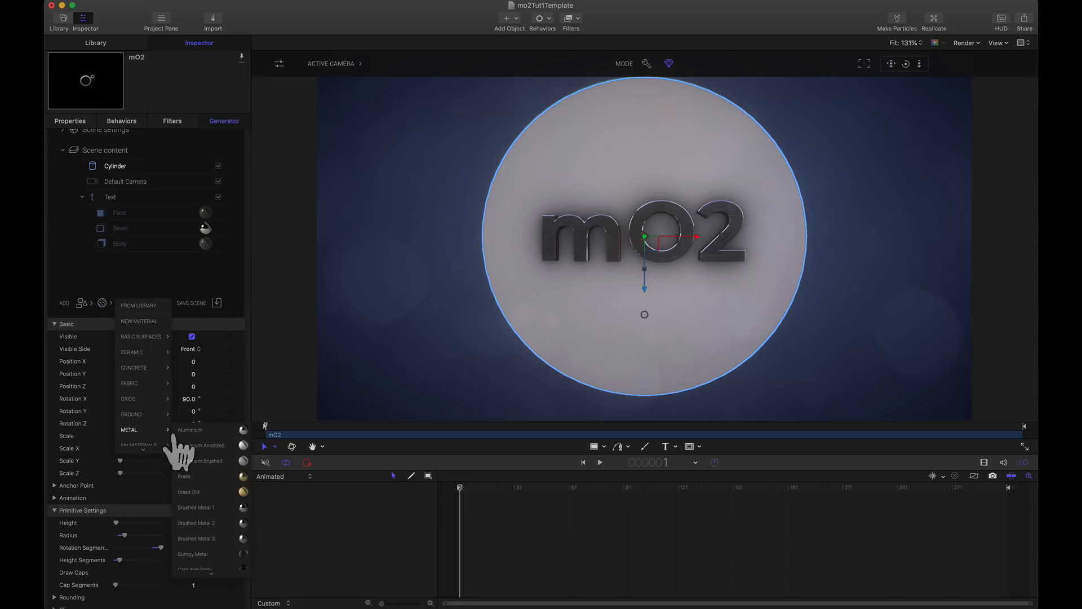
pyautogui.scroll(-5, 197, 496)
pyautogui.scroll(-5, 197, 485)
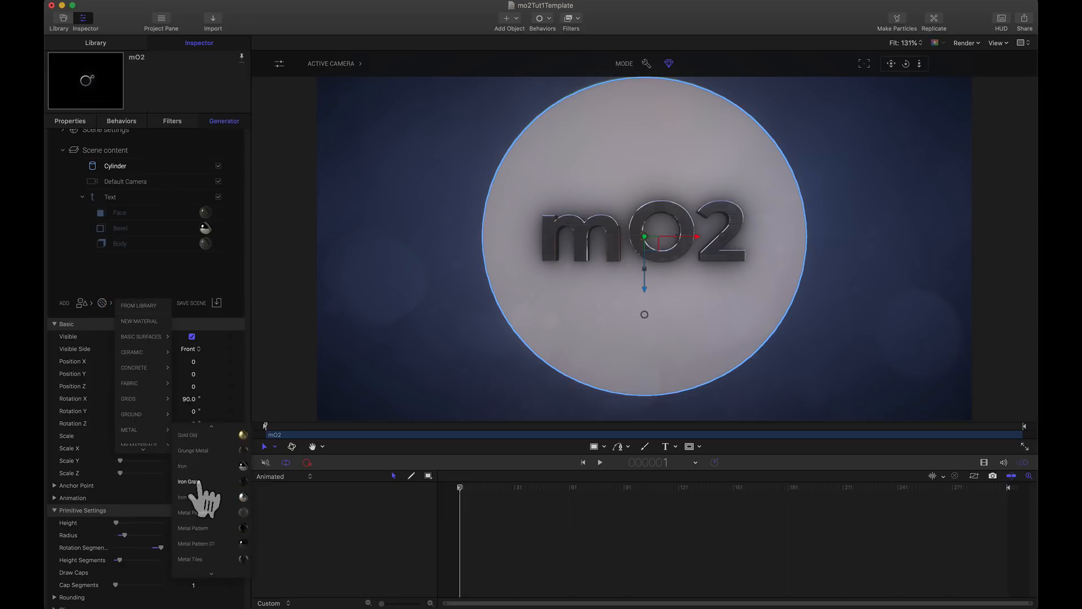
pyautogui.click(200, 492)
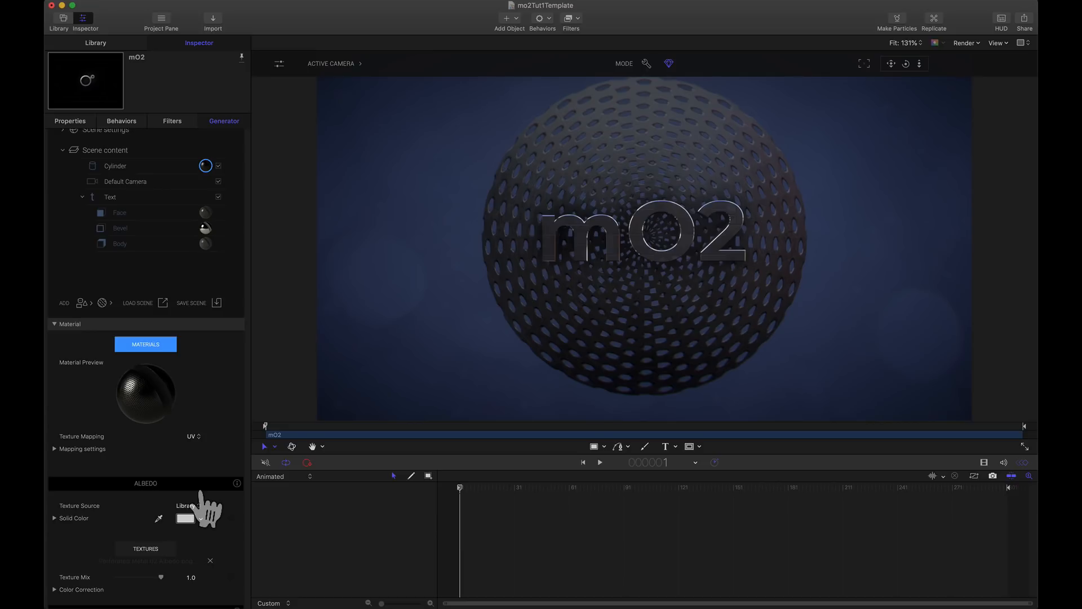
pyautogui.click(194, 437)
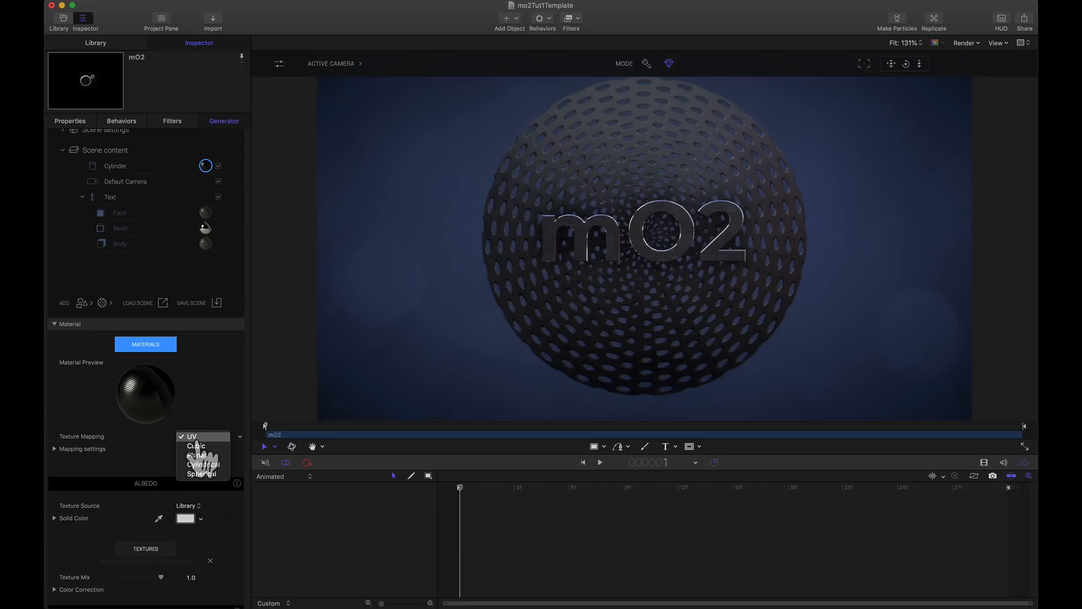
pyautogui.click(196, 445)
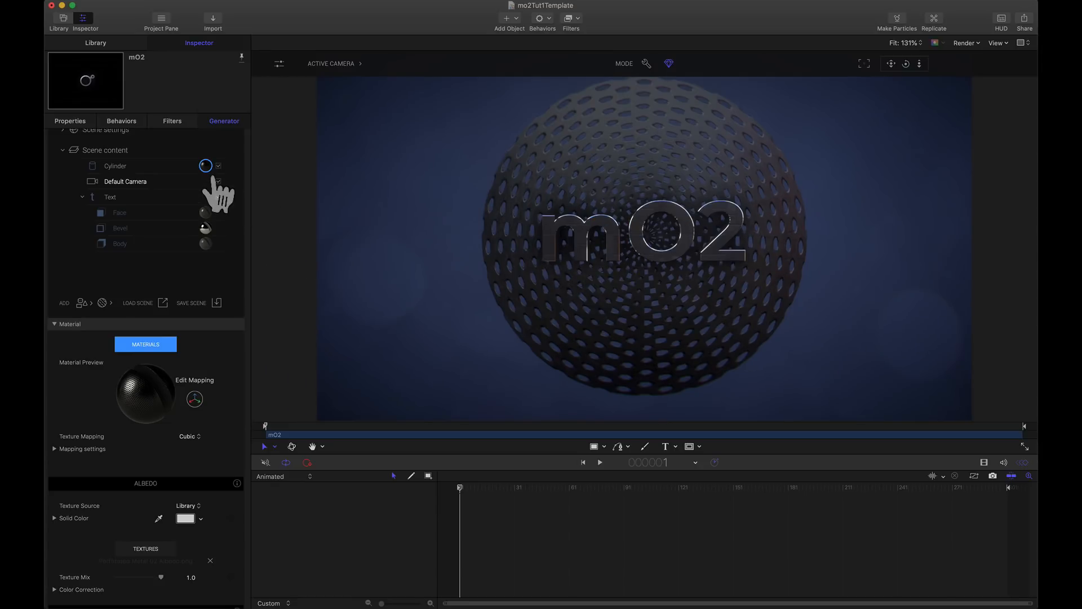
# Step: Switch the cylinder material's texture mapping to Cubic and set its Tile Size X and Tile Size Y to 3
pyautogui.click(204, 166)
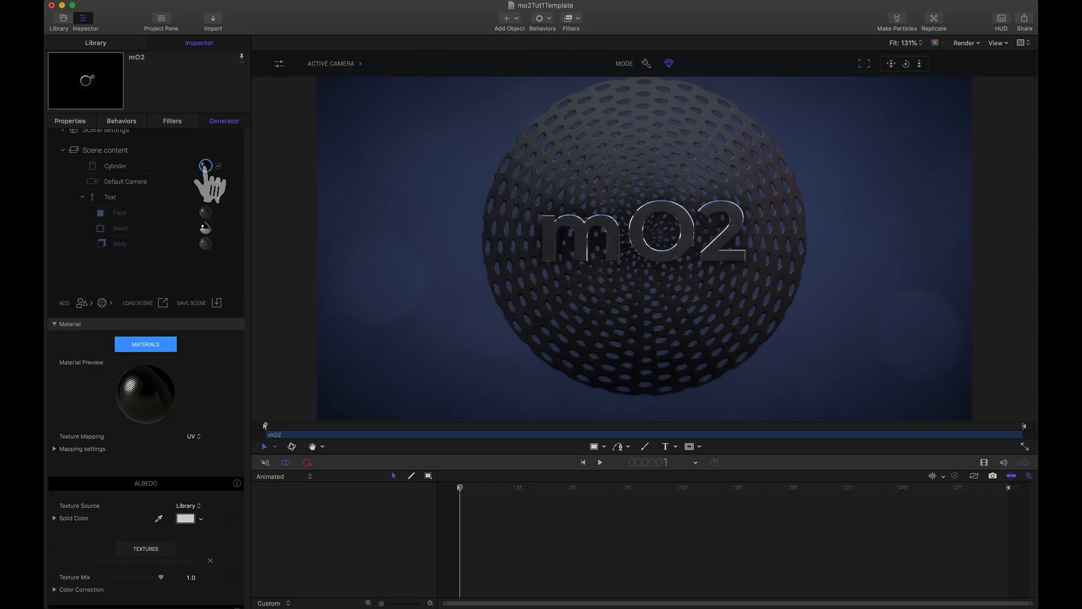
pyautogui.click(193, 436)
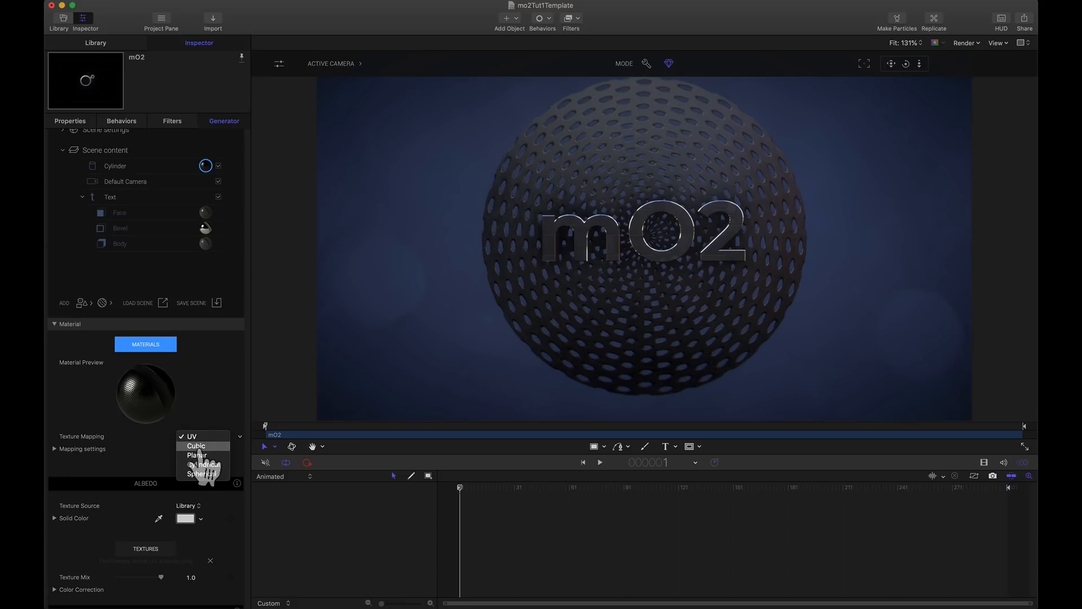
pyautogui.click(199, 446)
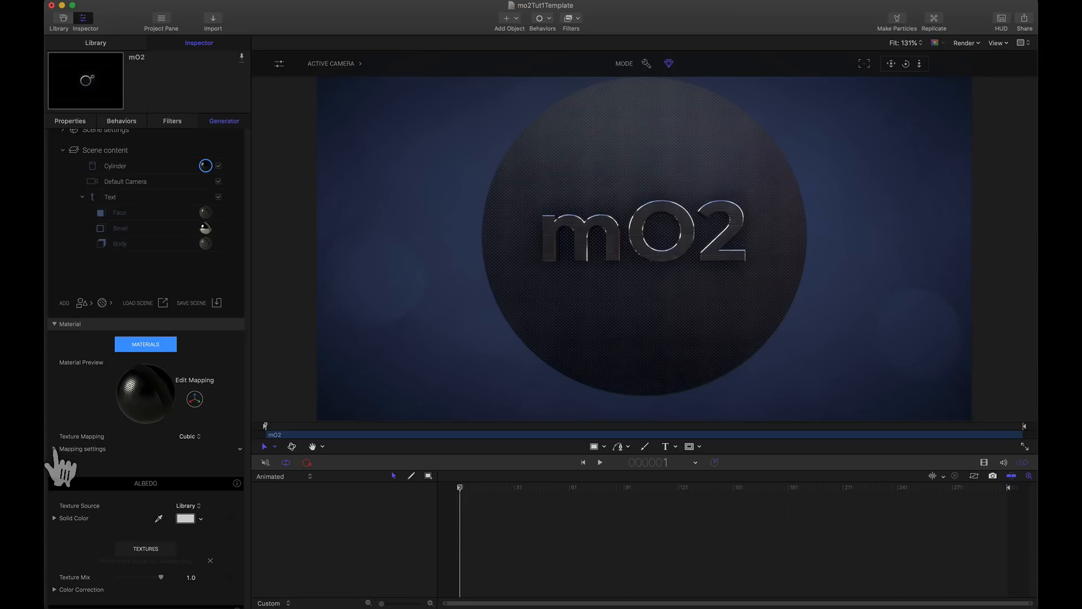
pyautogui.click(56, 449)
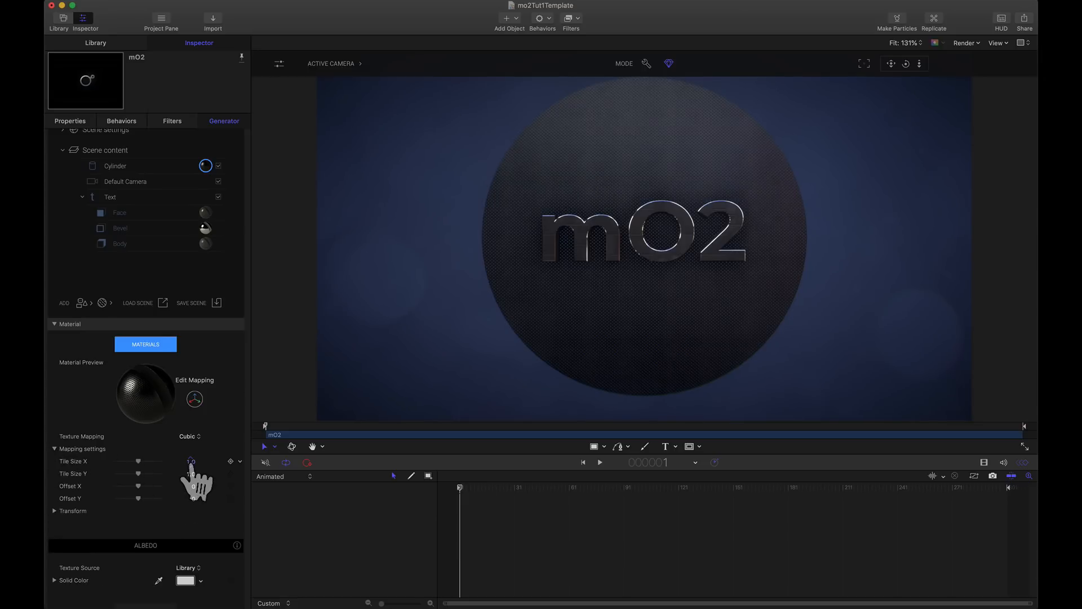
pyautogui.click(191, 461)
pyautogui.write('3')
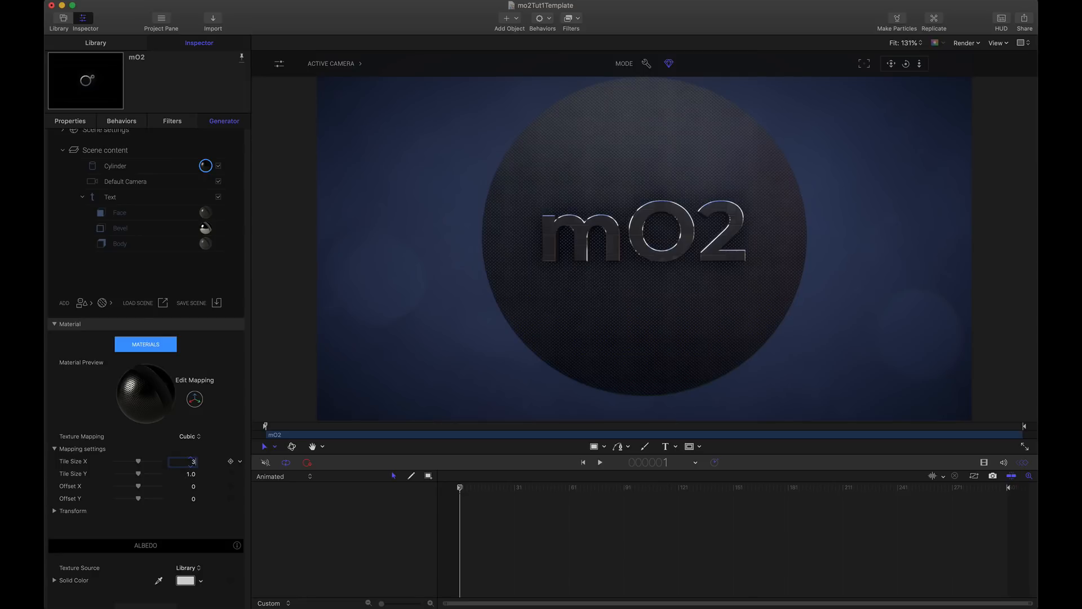
pyautogui.press('Tab')
pyautogui.write('3')
pyautogui.press('Return')
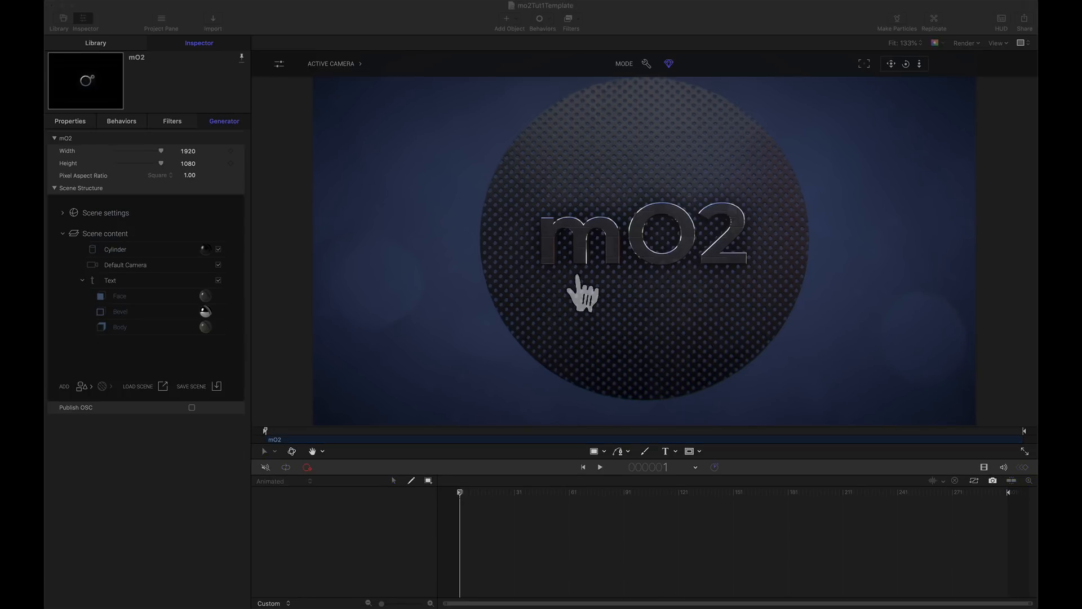
# Step: In the Perspective view, reduce the cylinder's height to 0.05
pyautogui.click(333, 66)
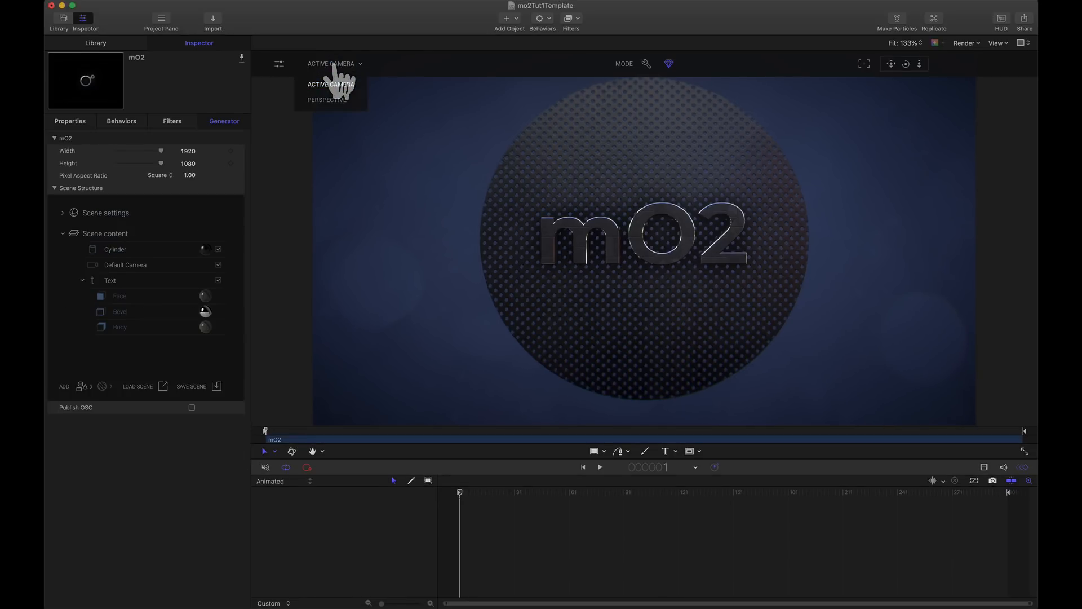
pyautogui.click(335, 101)
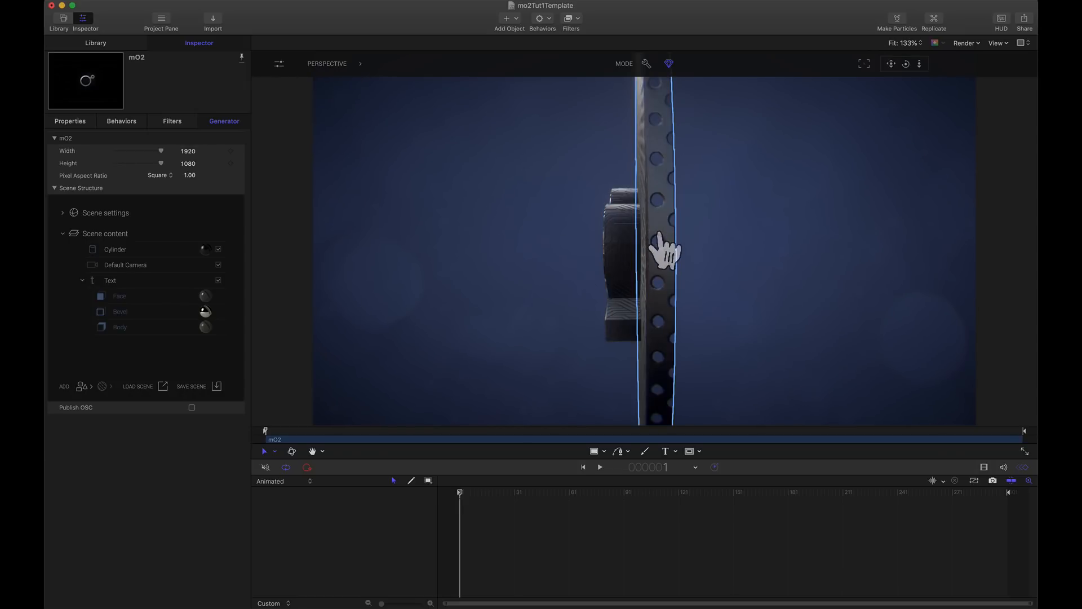
pyautogui.click(665, 248)
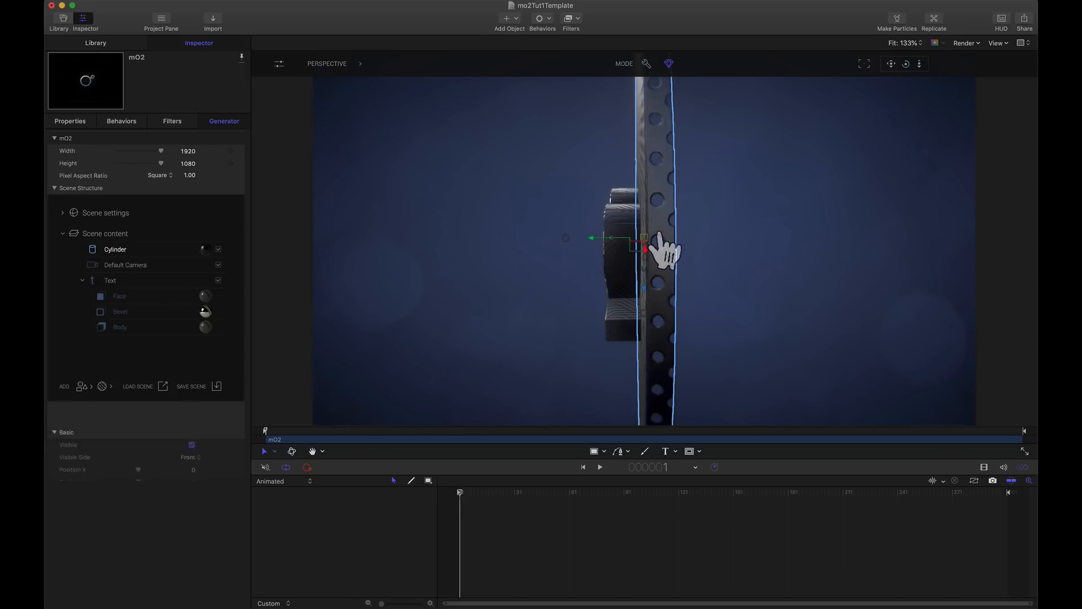
pyautogui.scroll(-2, 158, 459)
pyautogui.scroll(-3, 158, 465)
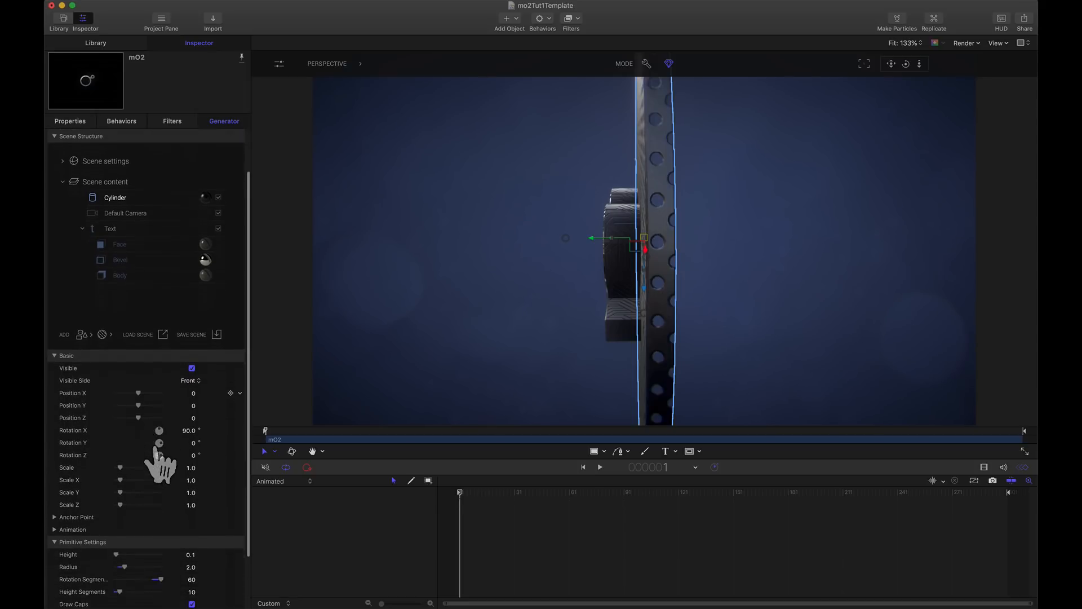
pyautogui.click(190, 544)
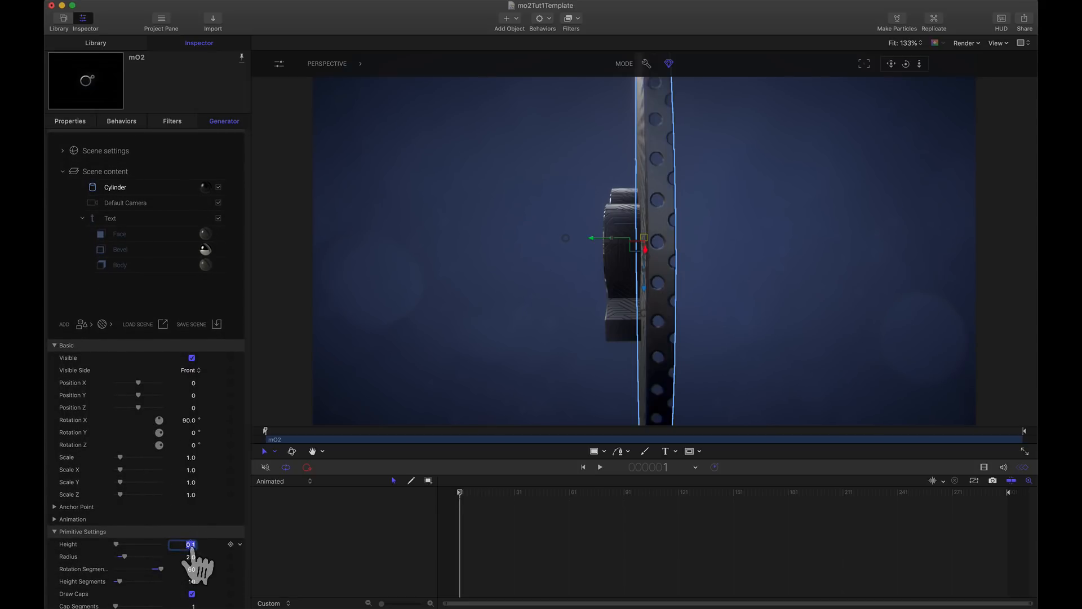
pyautogui.press('BackSpace')
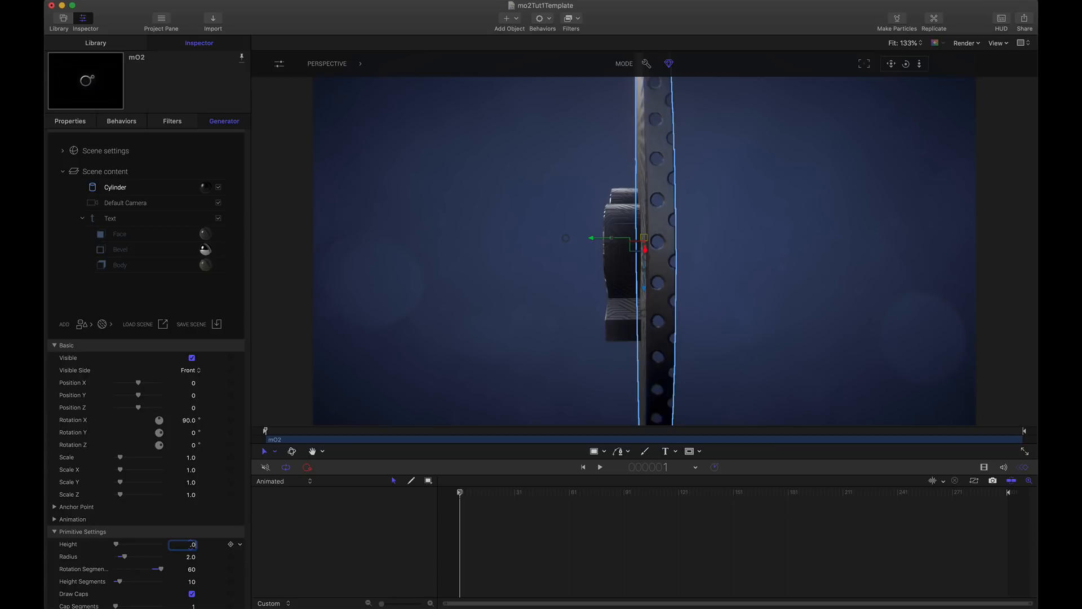
pyautogui.press('Return')
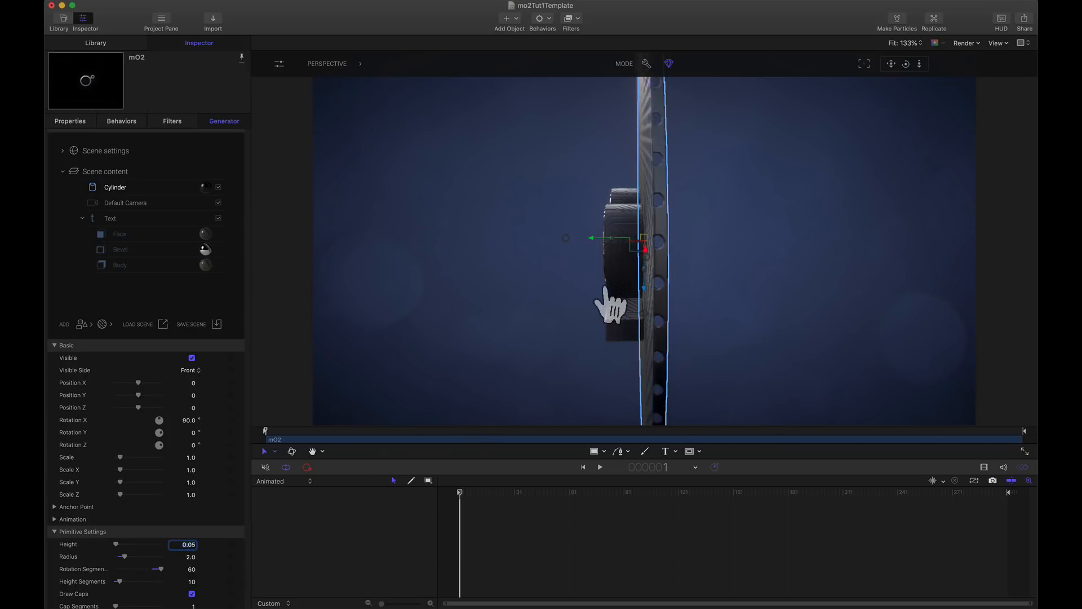
# Step: Move the text back toward the disc to about 0.11 in Z, and return to the Active Camera
pyautogui.click(719, 248)
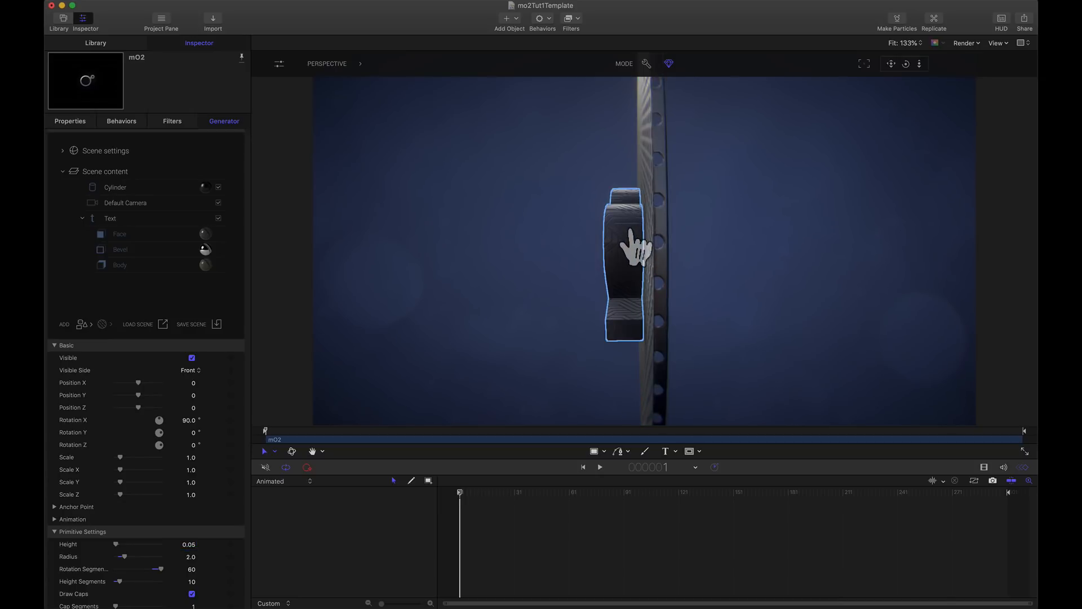
pyautogui.click(617, 243)
pyautogui.moveTo(575, 269); pyautogui.dragTo(578, 270)
pyautogui.moveTo(906, 64)
pyautogui.mouseDown()
pyautogui.moveTo(874, 64)
pyautogui.moveTo(904, 64)
pyautogui.mouseUp()
pyautogui.click(353, 67)
pyautogui.click(342, 86)
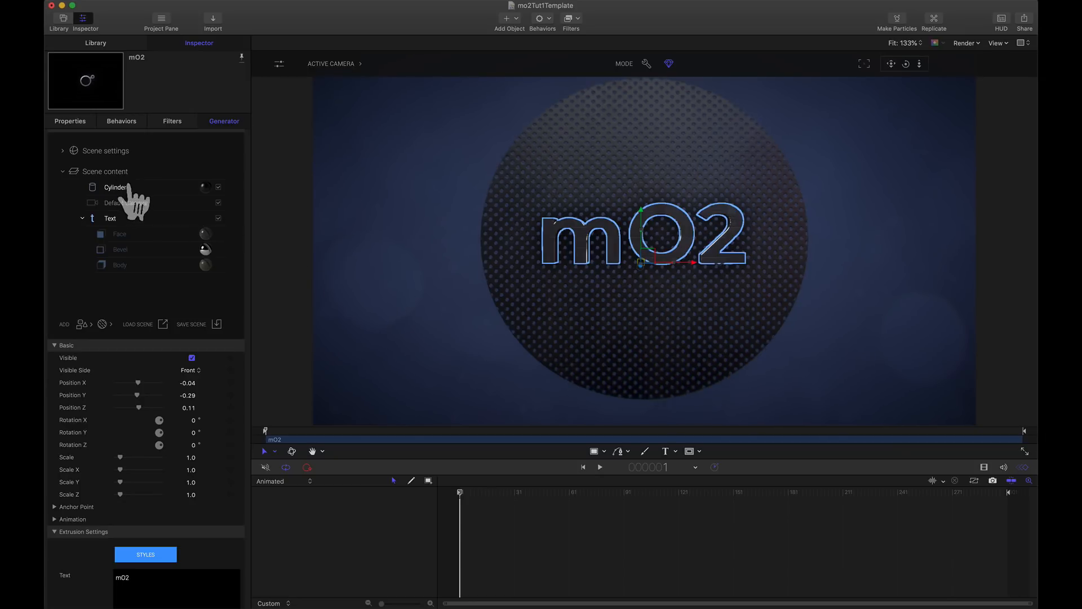
# Step: Rename the cylinder as Cylinder Perforated Metal and add a Tube primitive to the scene
pyautogui.click(133, 188)
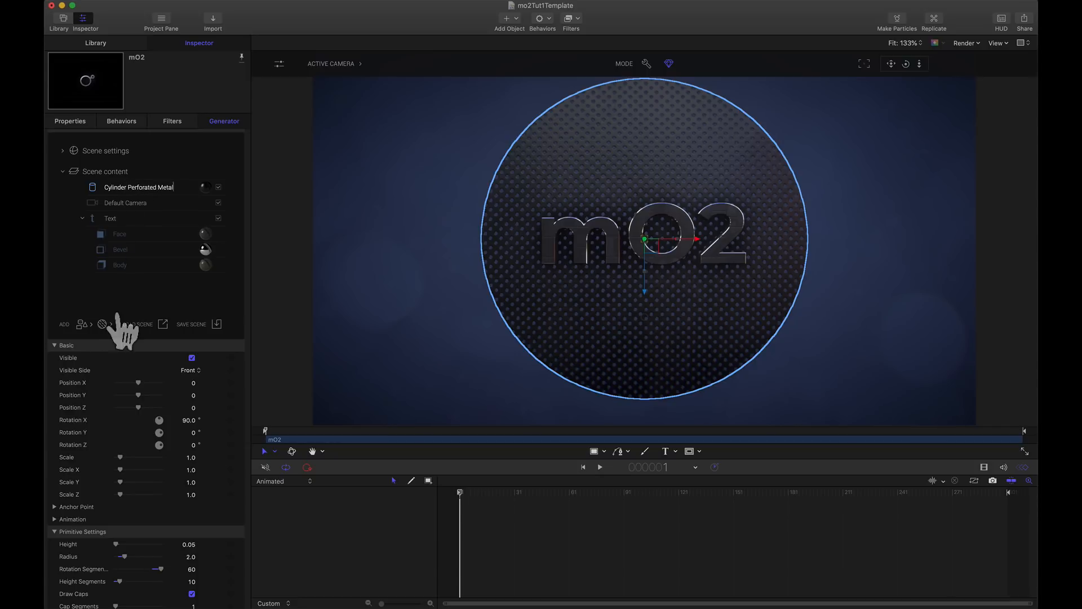
pyautogui.click(82, 324)
pyautogui.moveTo(115, 328)
pyautogui.moveTo(175, 358)
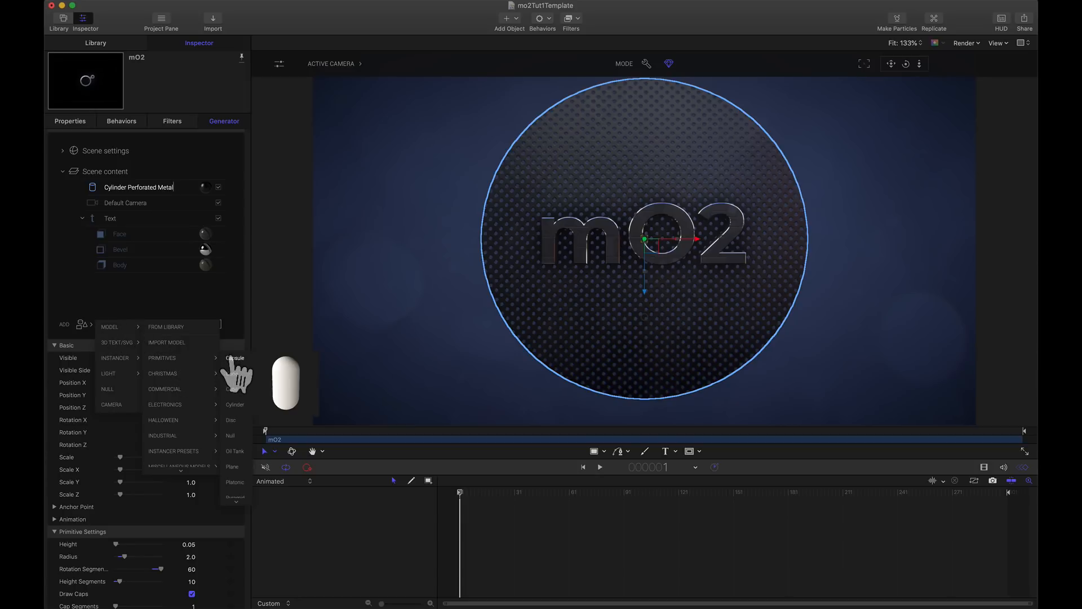
pyautogui.scroll(-3, 234, 376)
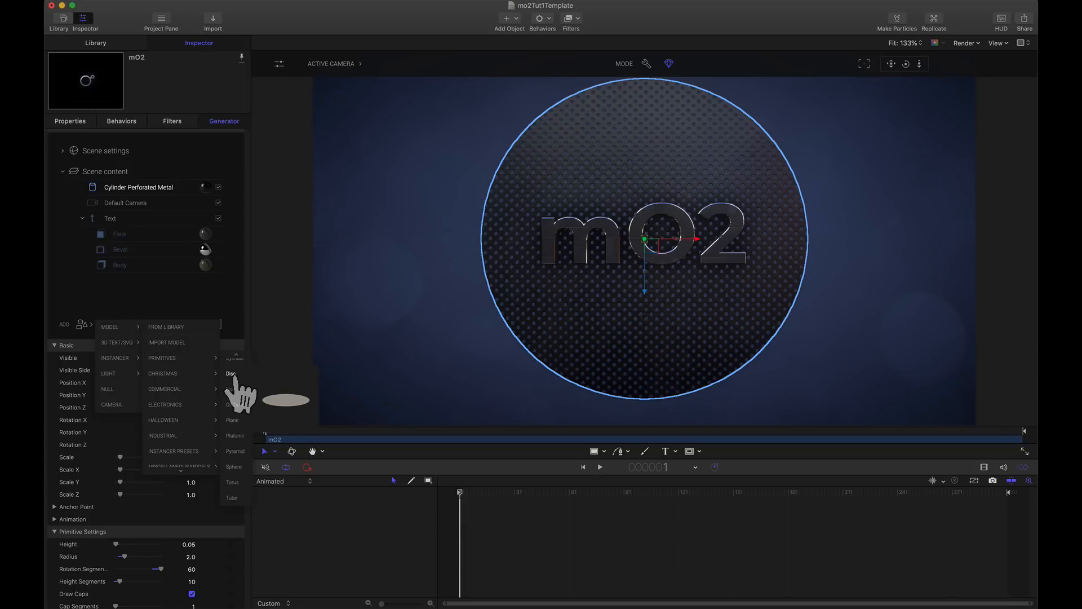
pyautogui.click(231, 498)
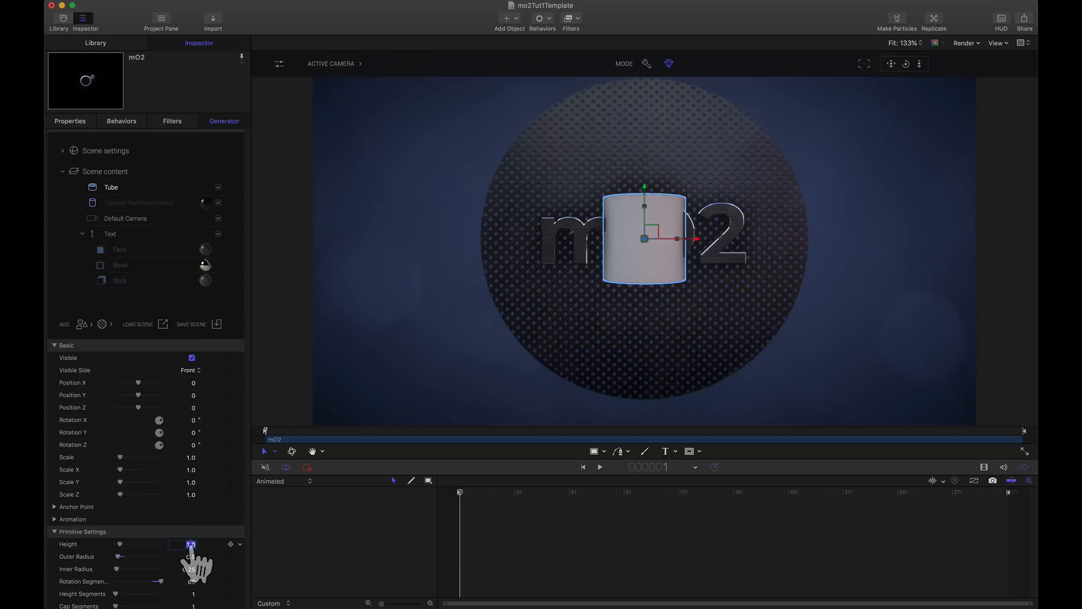
# Step: Set the tube's height to 0.5, its Rotation X to 90° and its outer radius to 2
pyautogui.write('0.5')
pyautogui.press('Return')
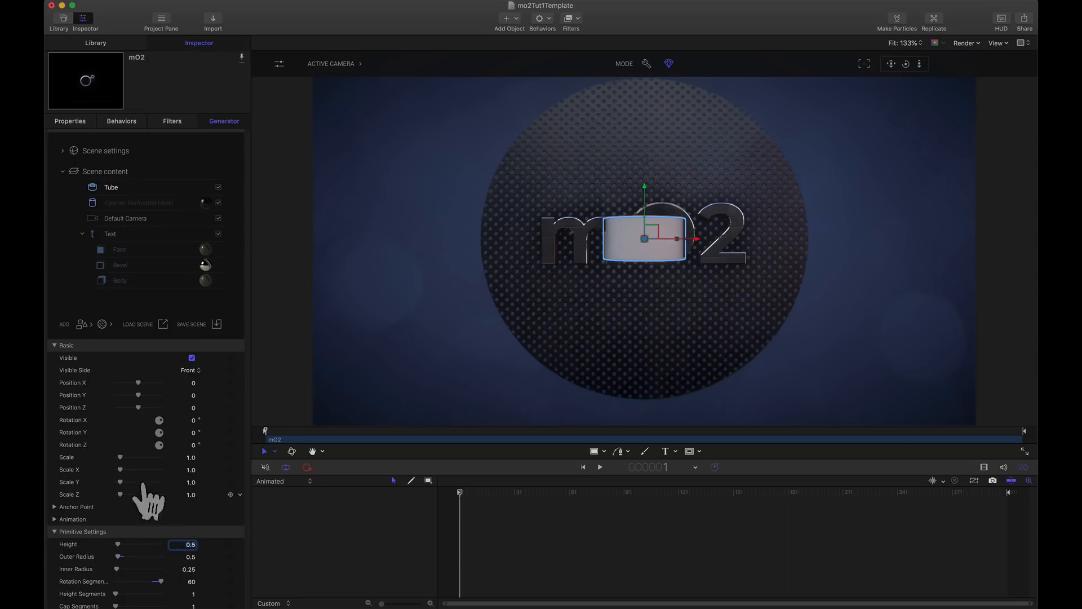
pyautogui.write('90')
pyautogui.press('Return')
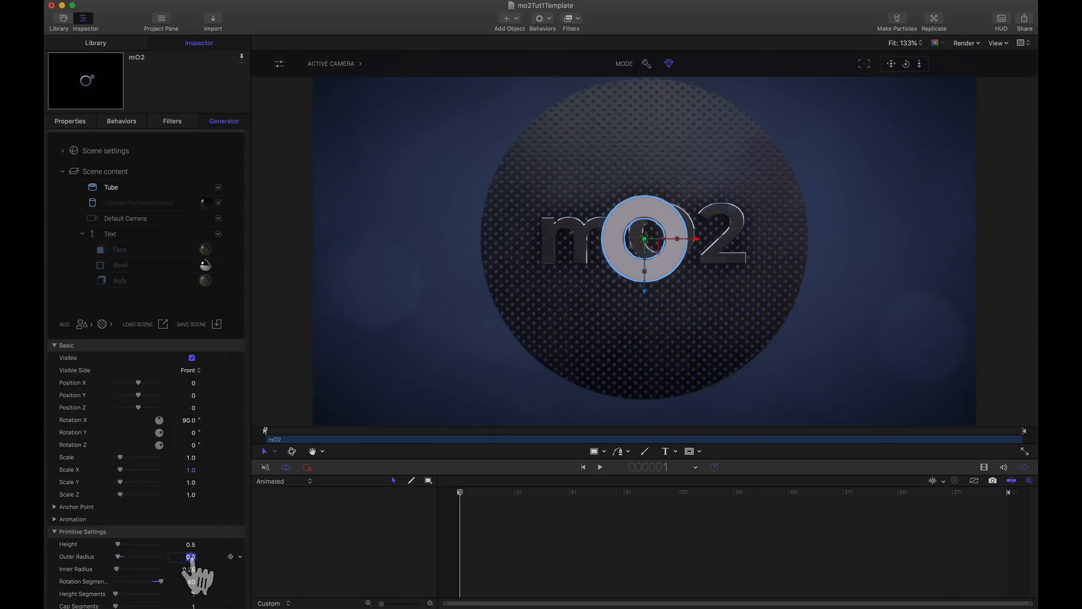
pyautogui.write('2')
pyautogui.press('Return')
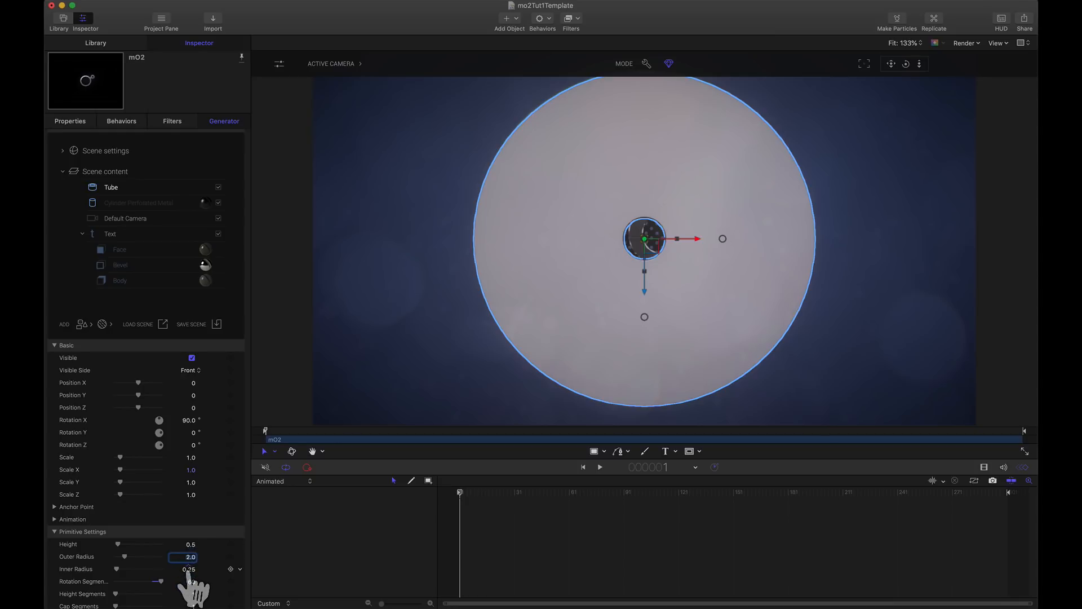
# Step: Thin the tube into a narrow ring by setting its inner radius to 1.95
pyautogui.moveTo(188, 569); pyautogui.dragTo(189, 569)
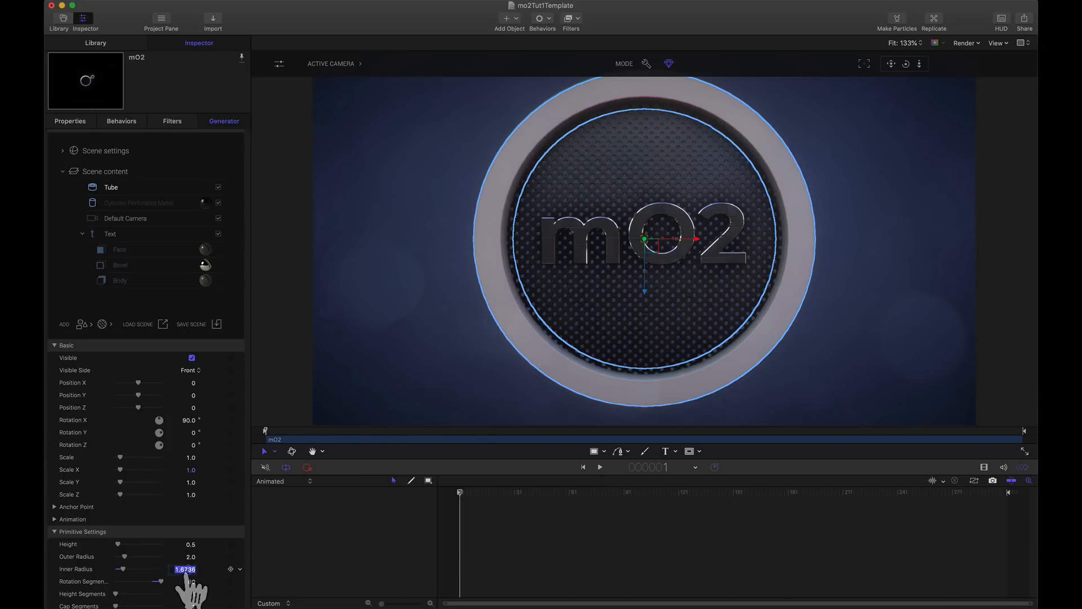
pyautogui.write('1.')
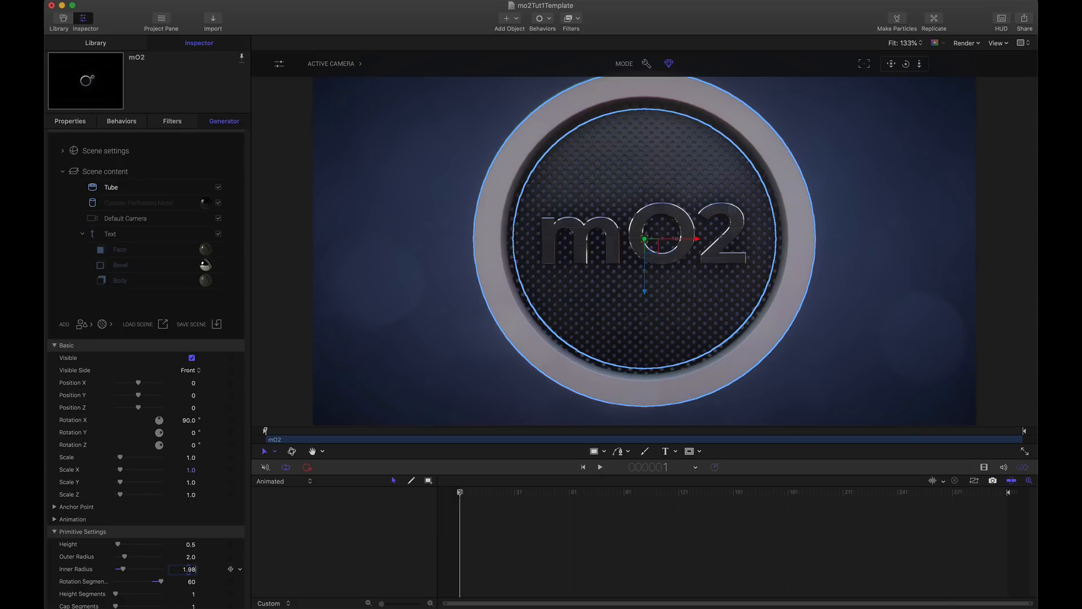
pyautogui.write('98')
pyautogui.press('Return')
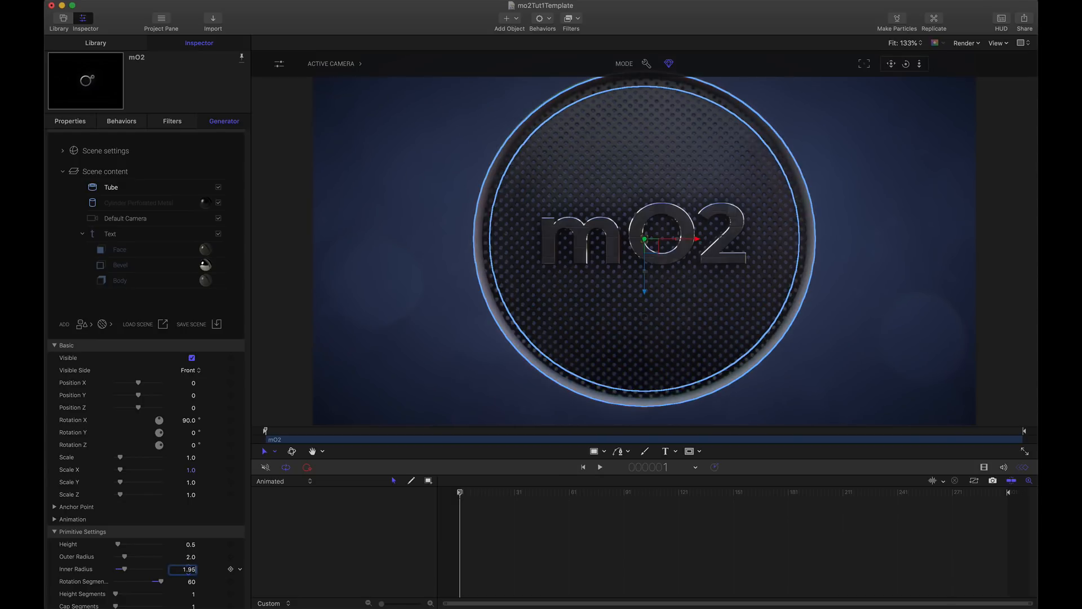
pyautogui.press('Return')
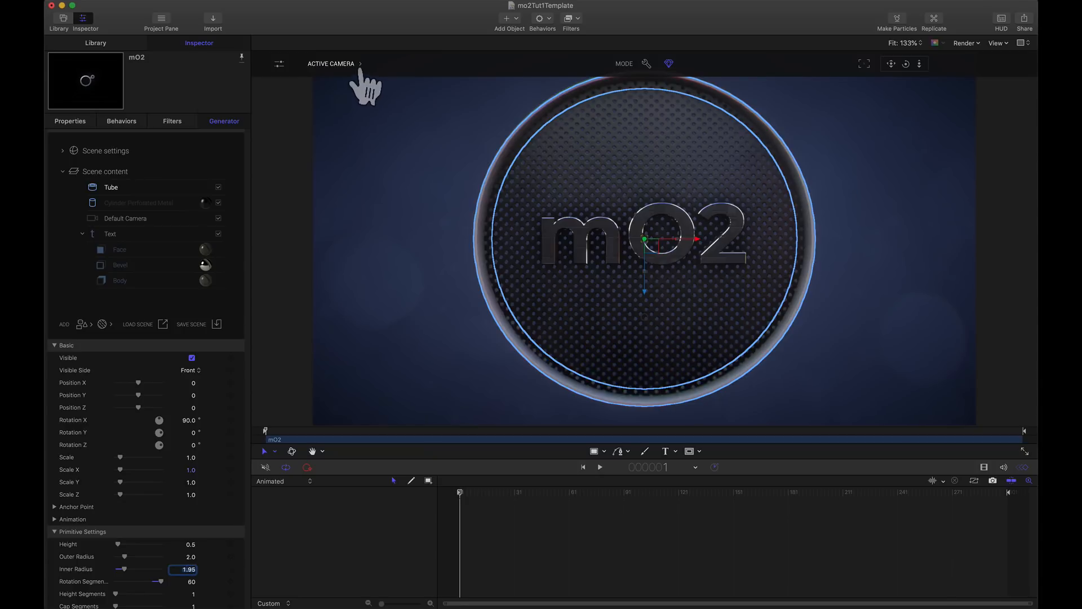
# Step: In the Perspective view, set the radius of Cylinder Perforated Metal to 1.98 so it stays inside the tube's outer surface
pyautogui.click(353, 66)
pyautogui.click(345, 101)
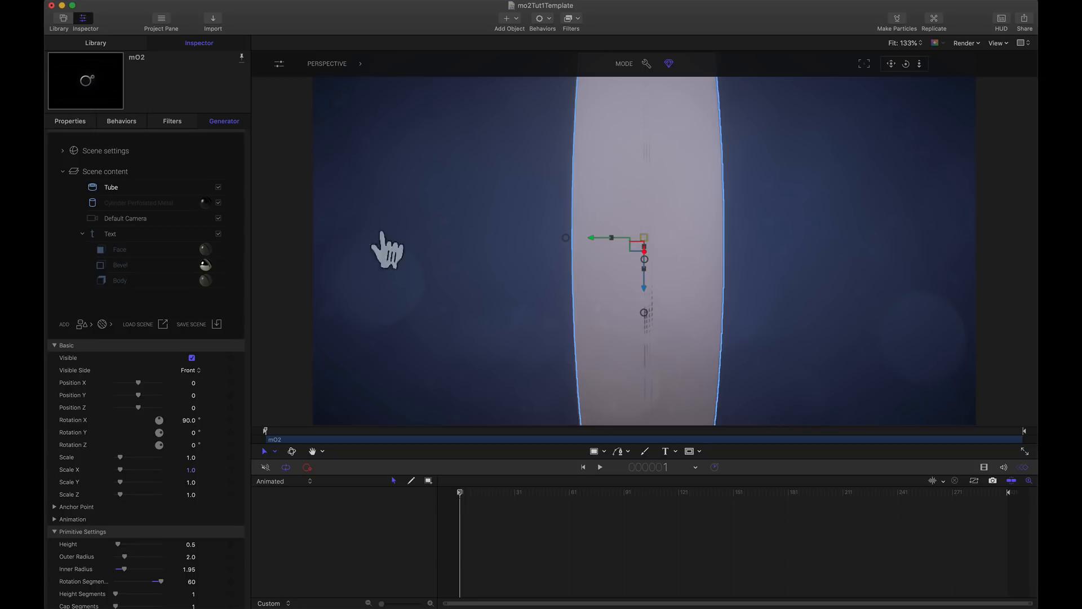
pyautogui.click(166, 204)
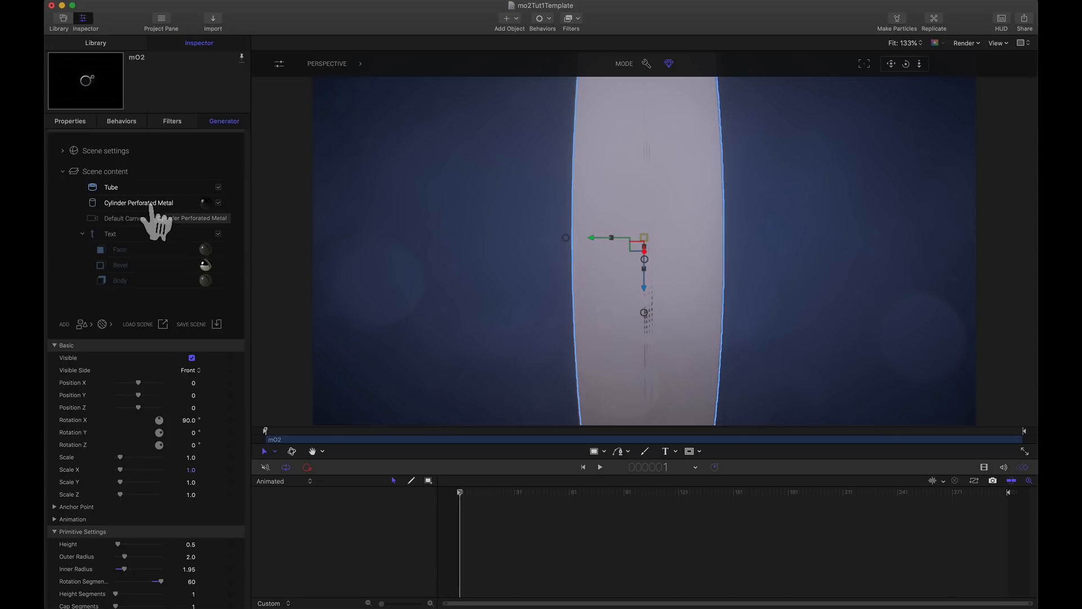
pyautogui.click(151, 204)
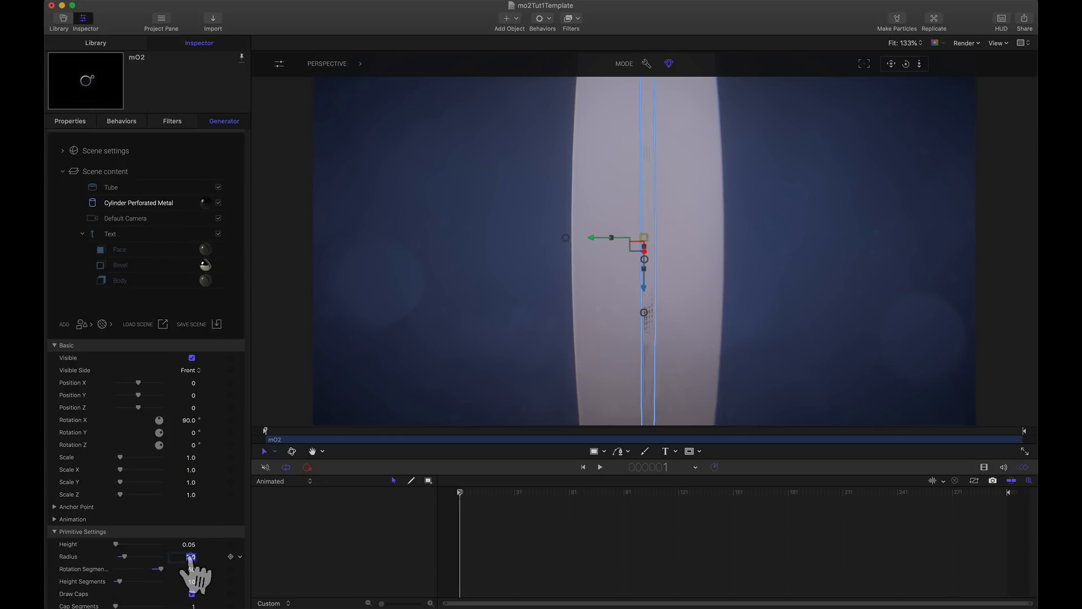
pyautogui.write('1.99')
pyautogui.press('Return')
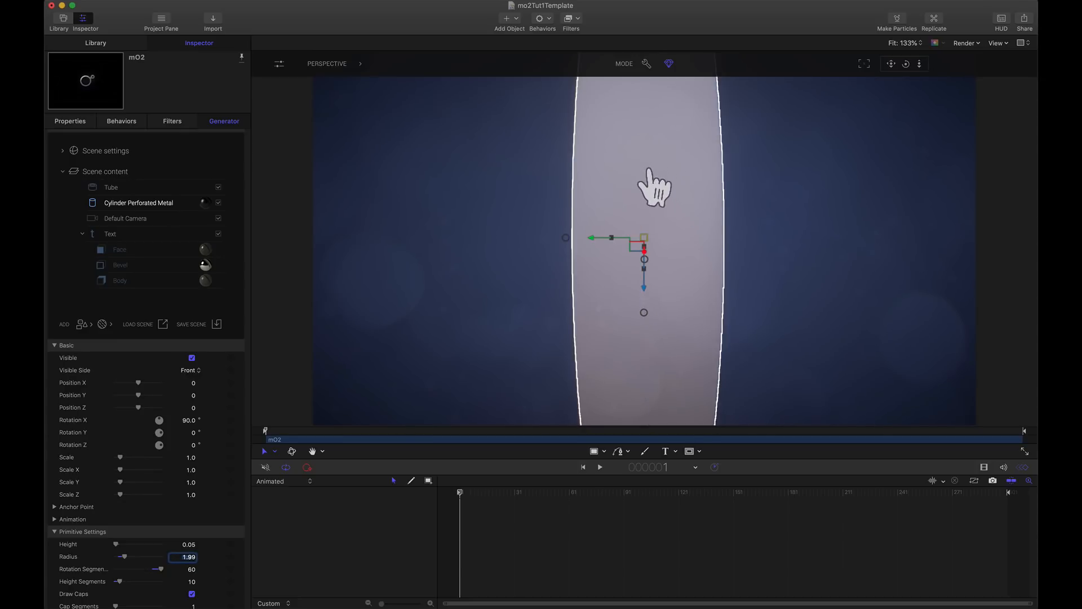
pyautogui.click(188, 557)
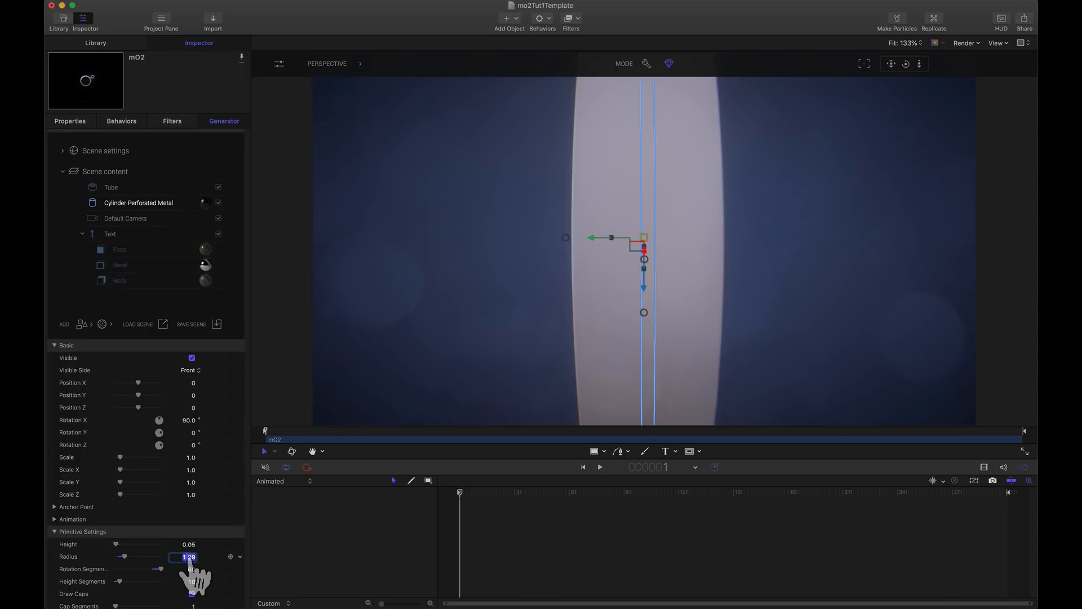
pyautogui.write('1.')
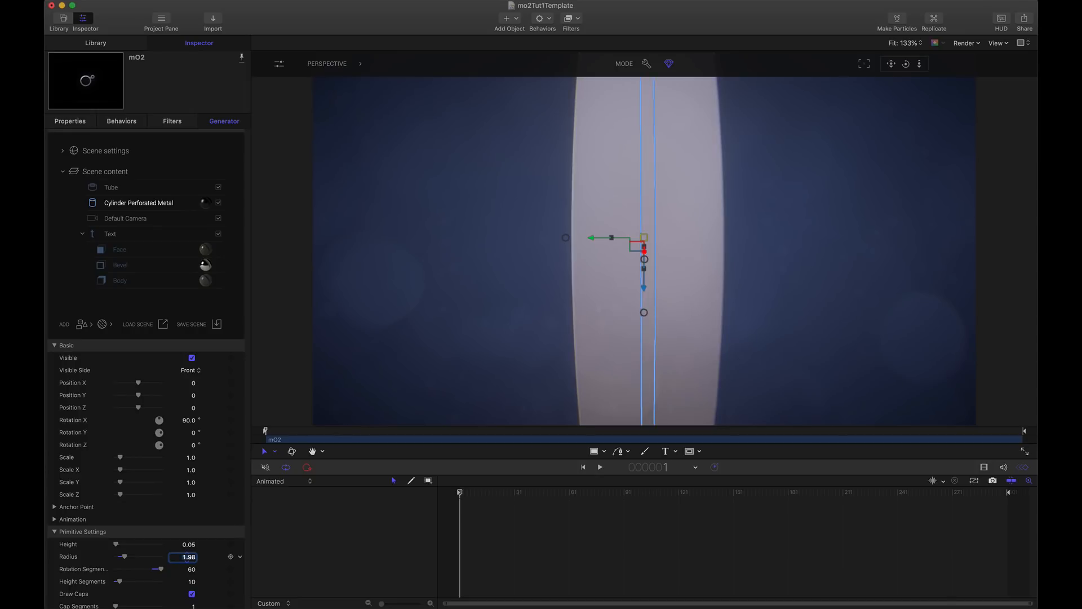
# Step: Rename the tube as Tube Wall and move it forward along the disc's axis to about 0.23 in Z
pyautogui.click(156, 188)
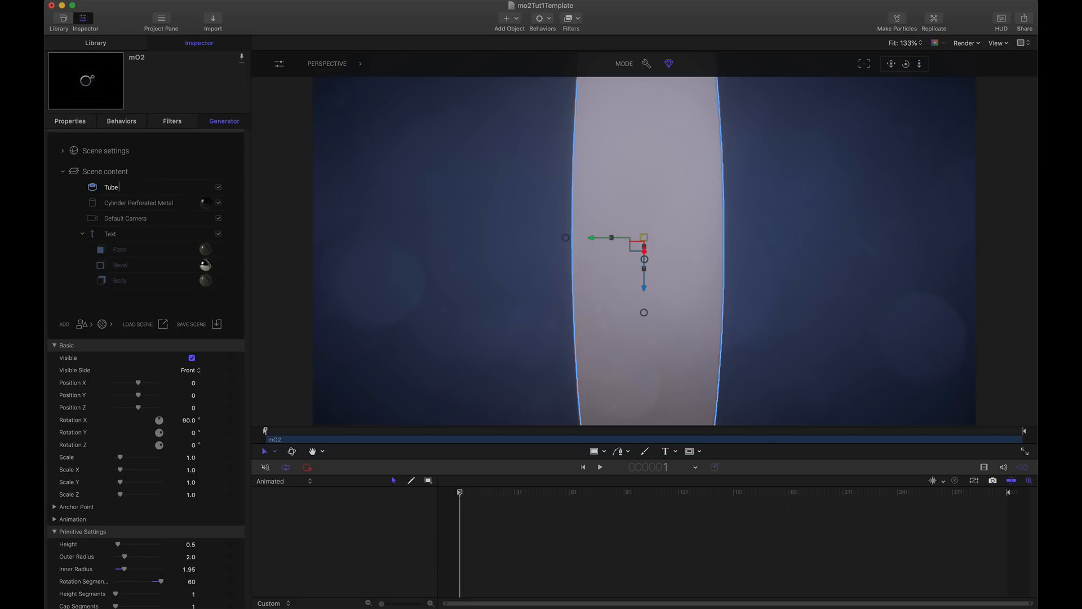
pyautogui.write('Wall')
pyautogui.moveTo(592, 237); pyautogui.dragTo(567, 231)
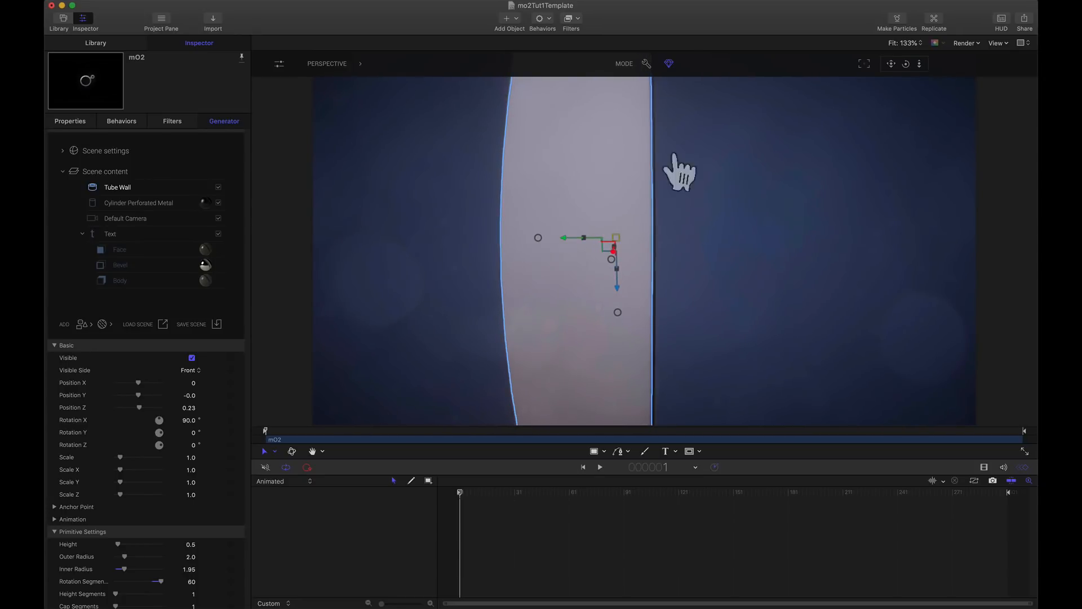
pyautogui.moveTo(905, 65); pyautogui.dragTo(906, 67)
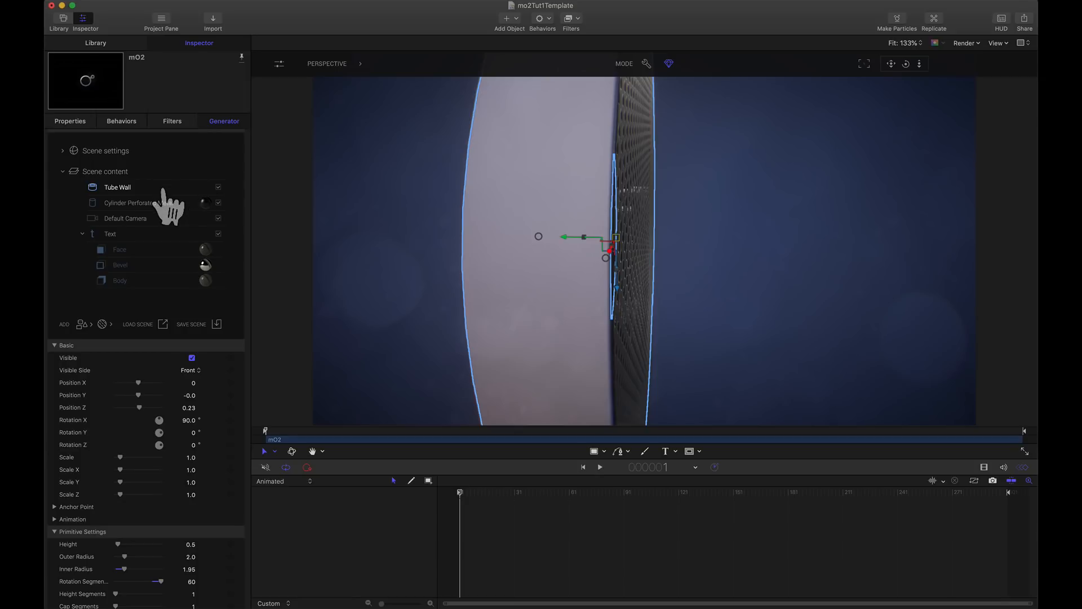
# Step: Apply the Electronic Board material from the Technical category to Tube Wall
pyautogui.click(103, 324)
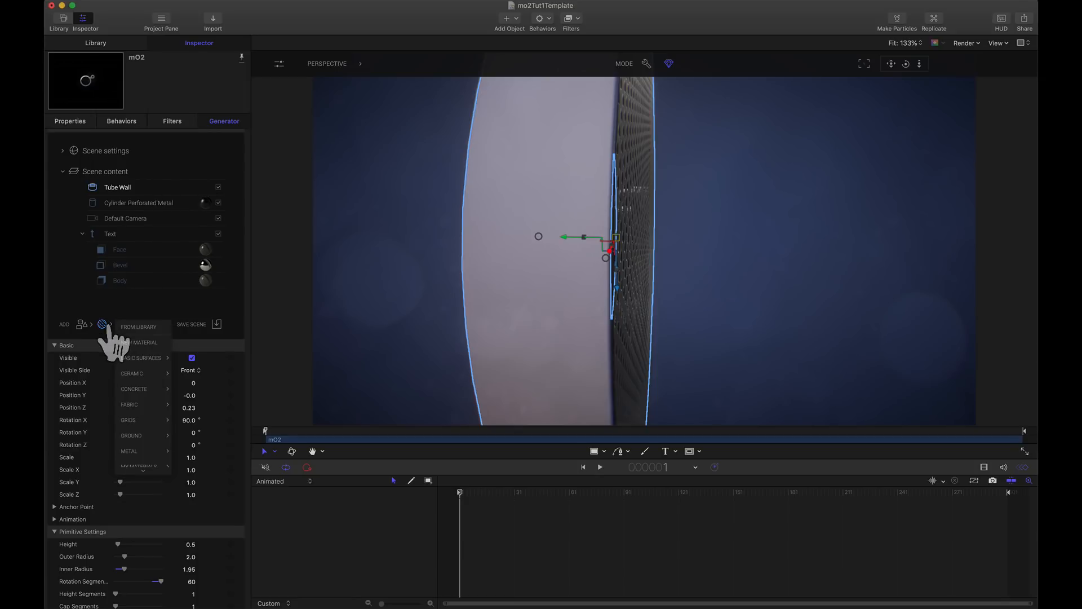
pyautogui.scroll(-5, 144, 389)
pyautogui.moveTo(145, 436)
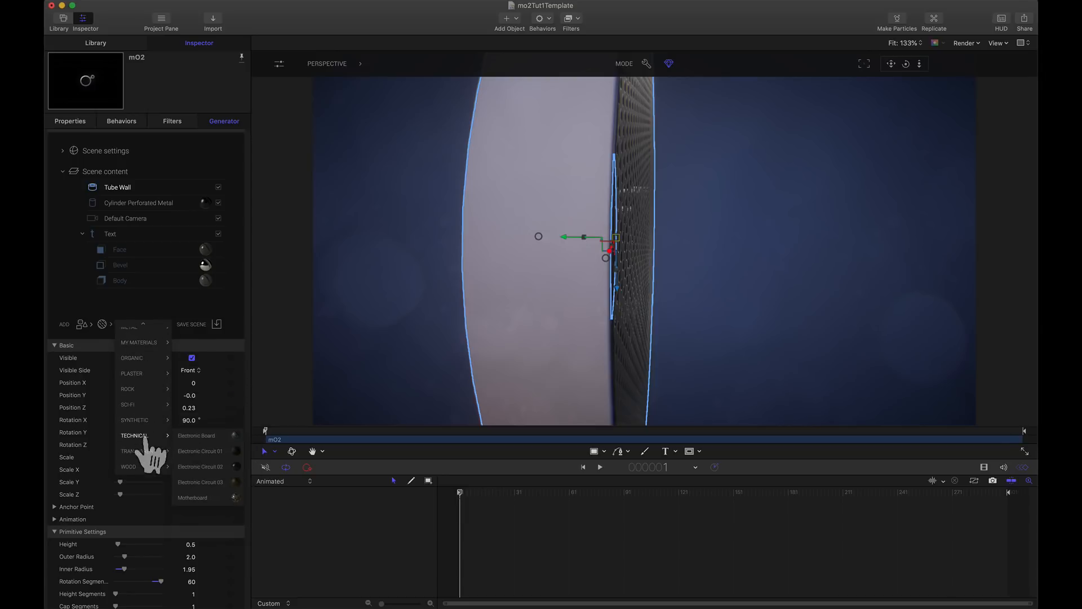
pyautogui.click(187, 437)
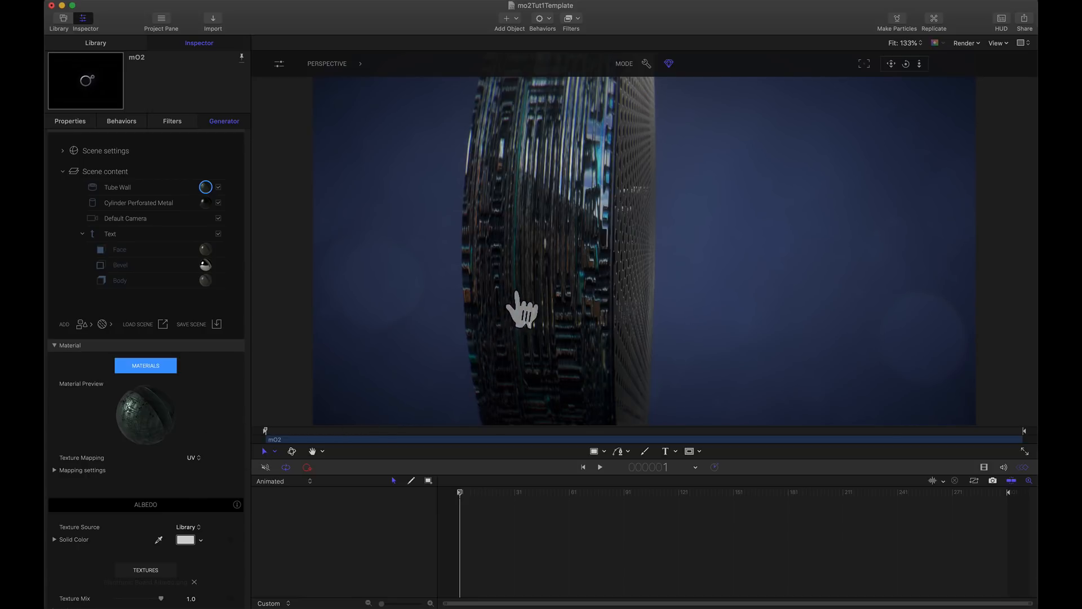
# Step: Set the texture mapping of Tube Wall's material to Cubic and return to the Active Camera view
pyautogui.click(193, 459)
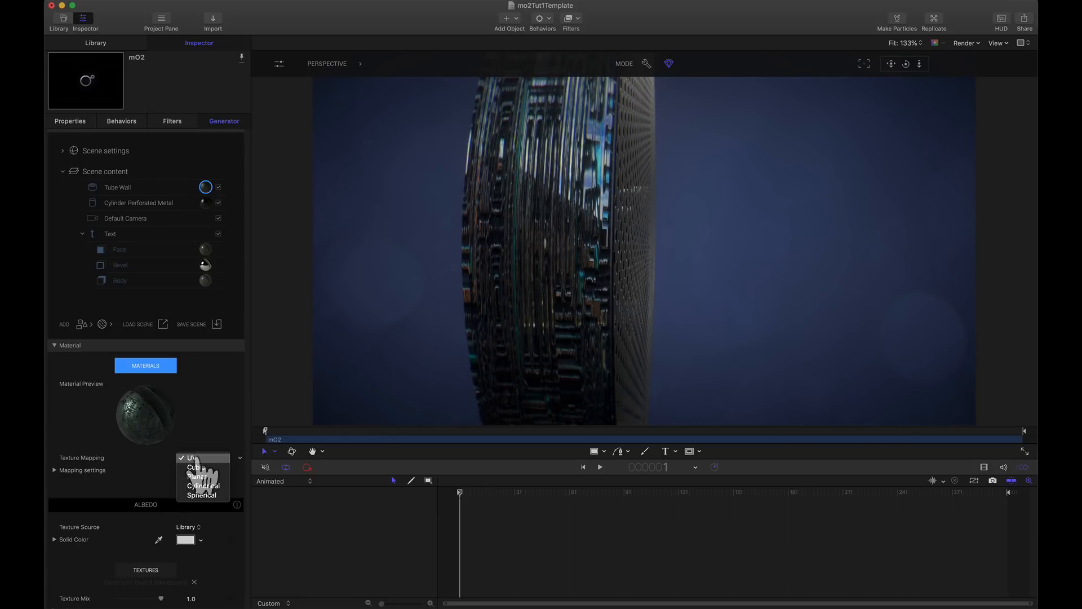
pyautogui.click(195, 468)
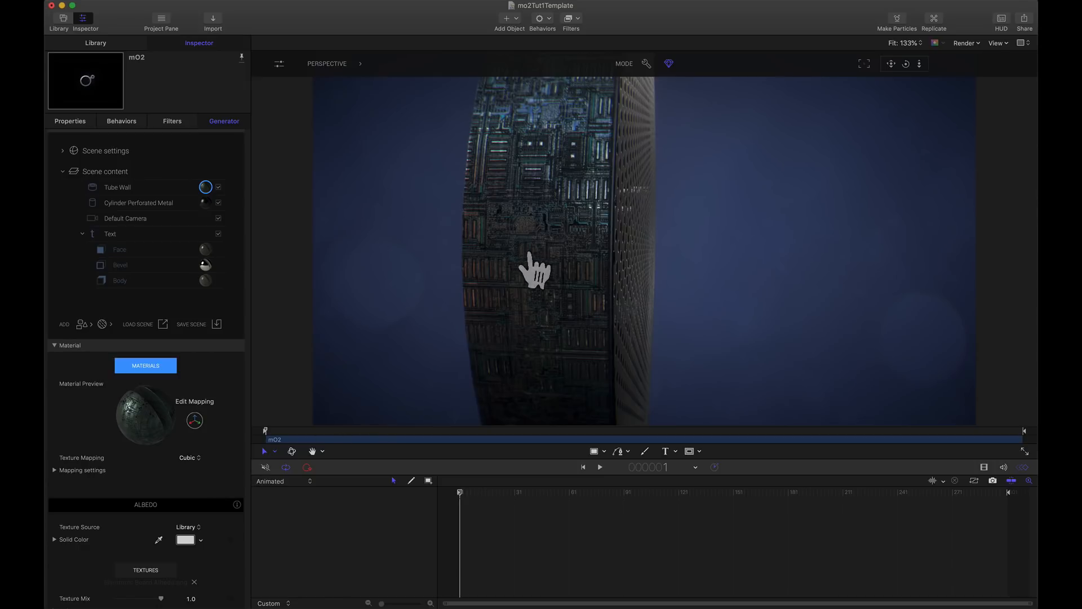
pyautogui.click(338, 64)
pyautogui.click(341, 84)
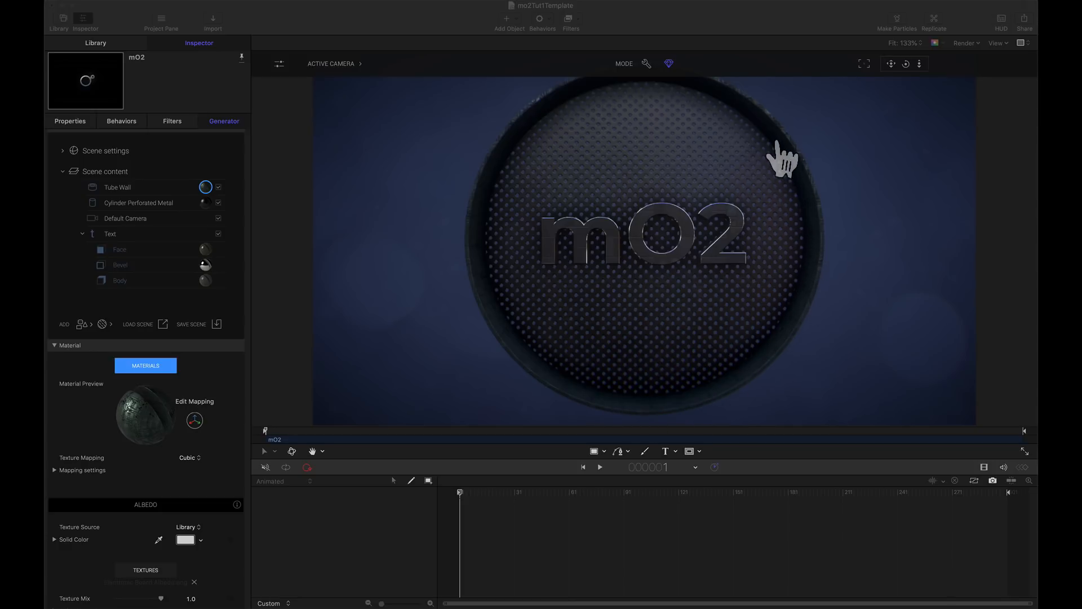
# Step: Duplicate Tube Wall and rename the copy as Tube Code 1
pyautogui.rightClick(129, 187)
pyautogui.click(141, 183)
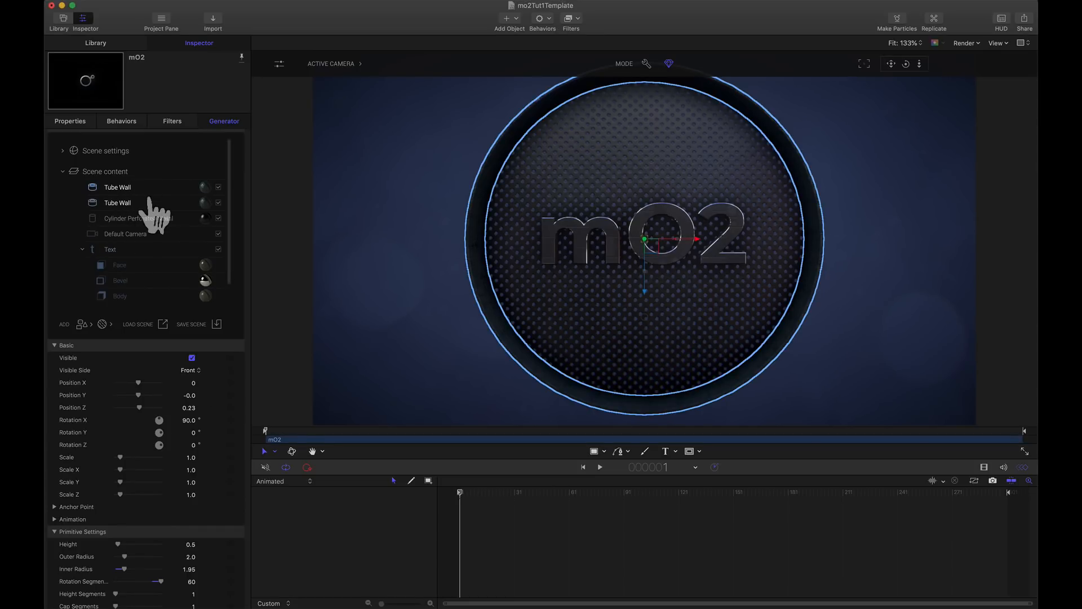
pyautogui.press('BackSpace')
pyautogui.press('BackSpace')
pyautogui.write('Code 1')
# Step: Replace Tube Code 1's material with Grid 11 from the Grids category of the material library
pyautogui.click(205, 187)
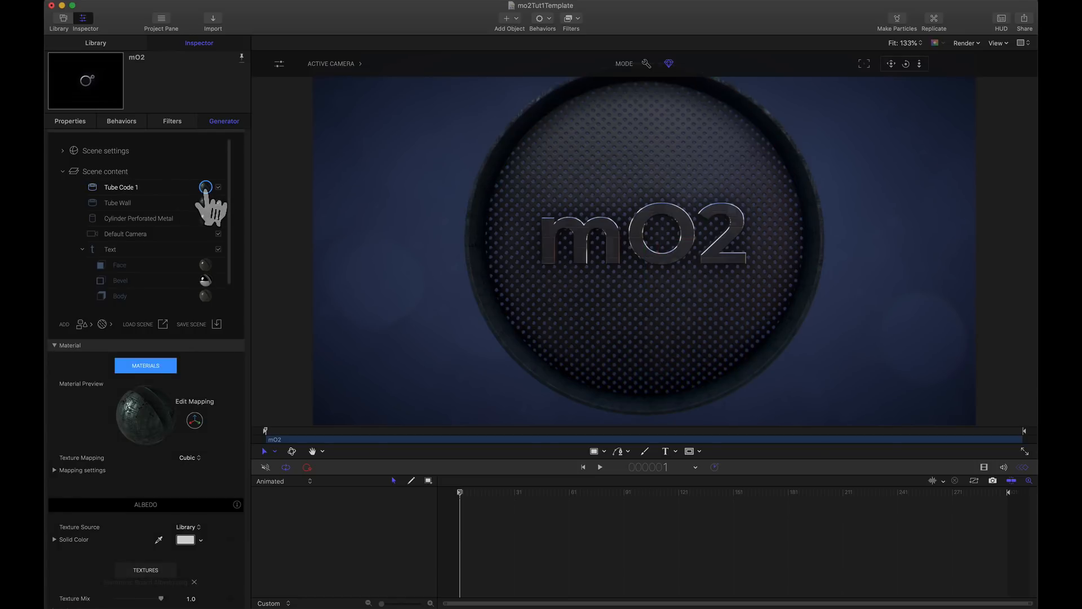
pyautogui.click(153, 372)
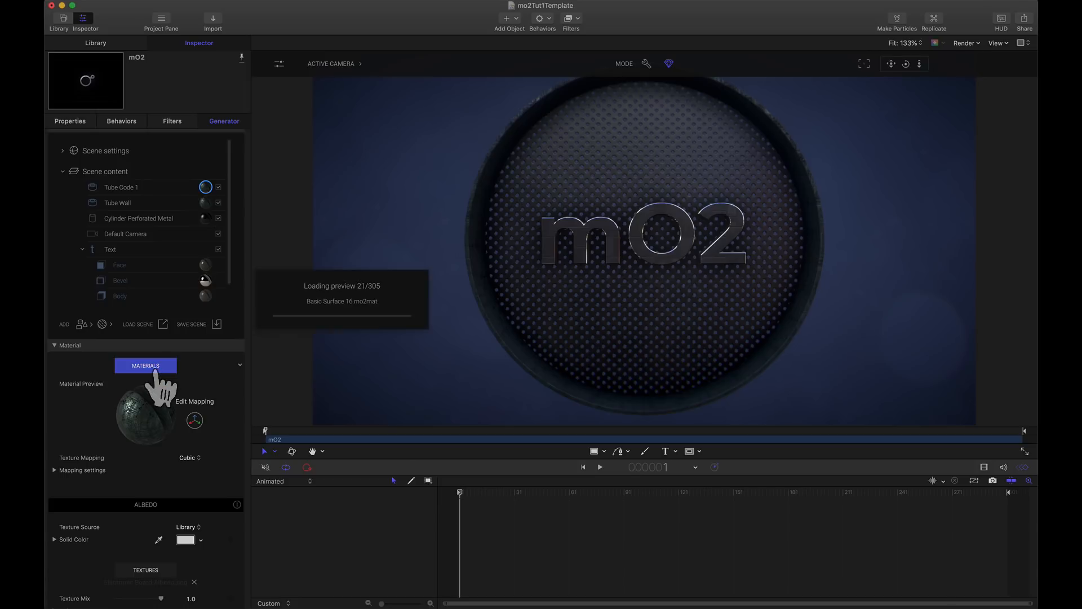
pyautogui.click(169, 270)
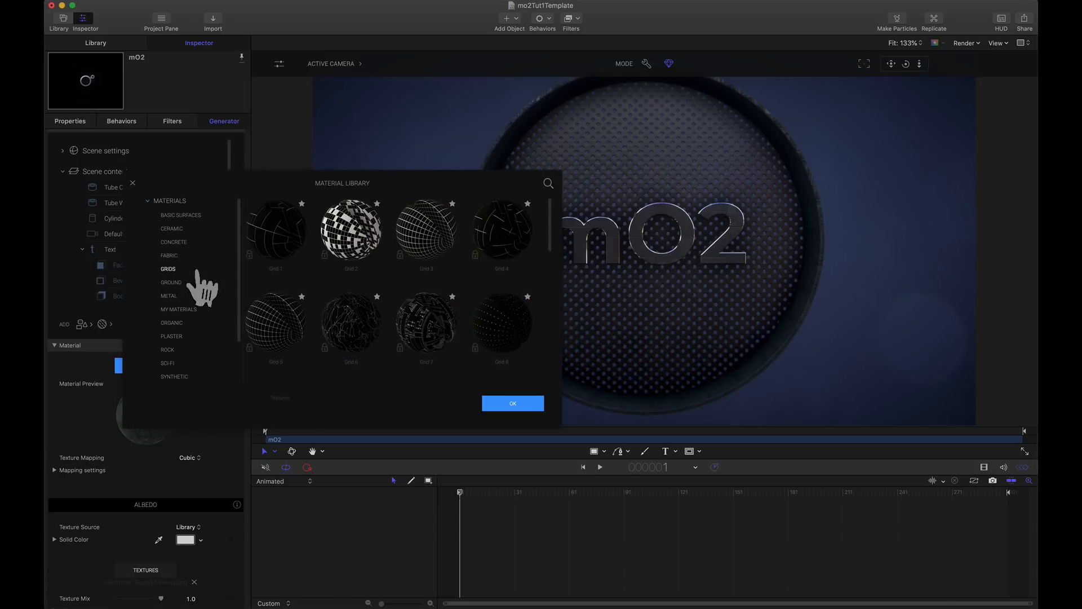
pyautogui.scroll(-3, 314, 327)
pyautogui.click(427, 316)
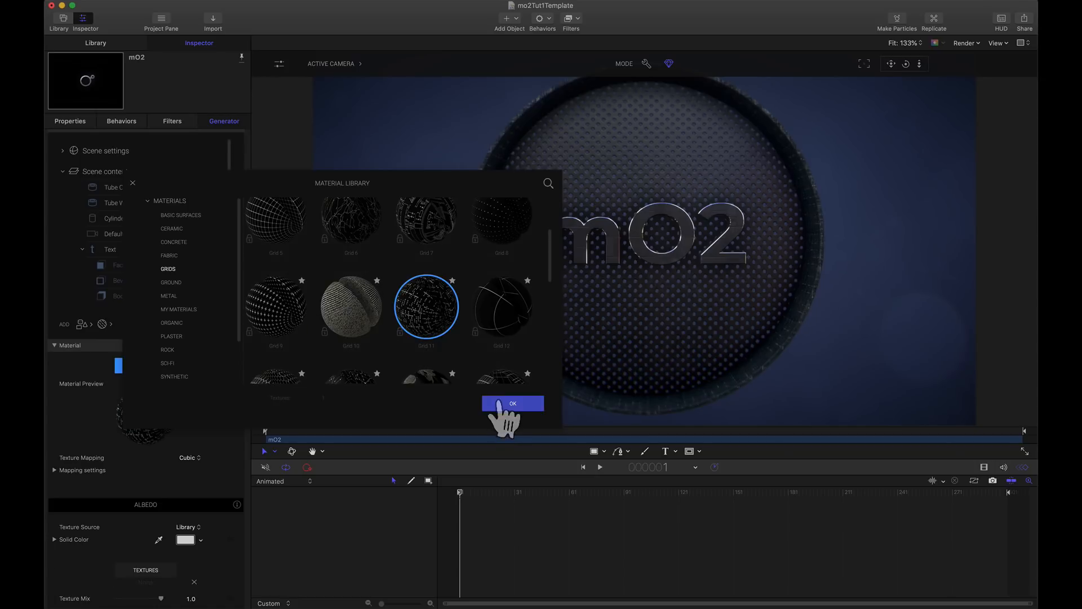
pyautogui.click(510, 407)
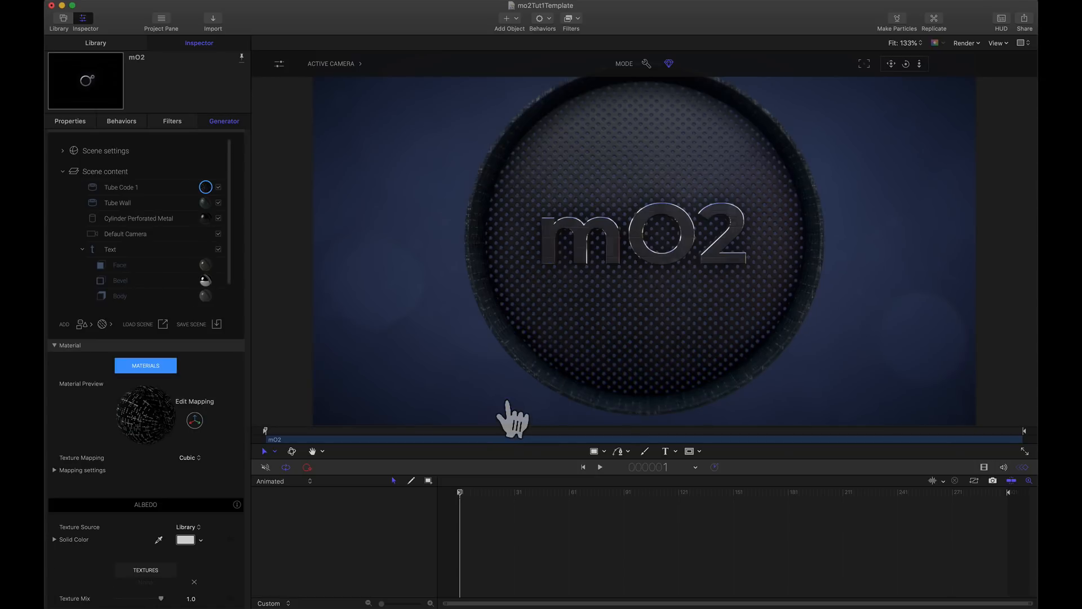
# Step: In the Perspective view, set Tile Size X and Tile Size Y of Tube Code 1's material mapping to 2
pyautogui.click(337, 64)
pyautogui.click(326, 100)
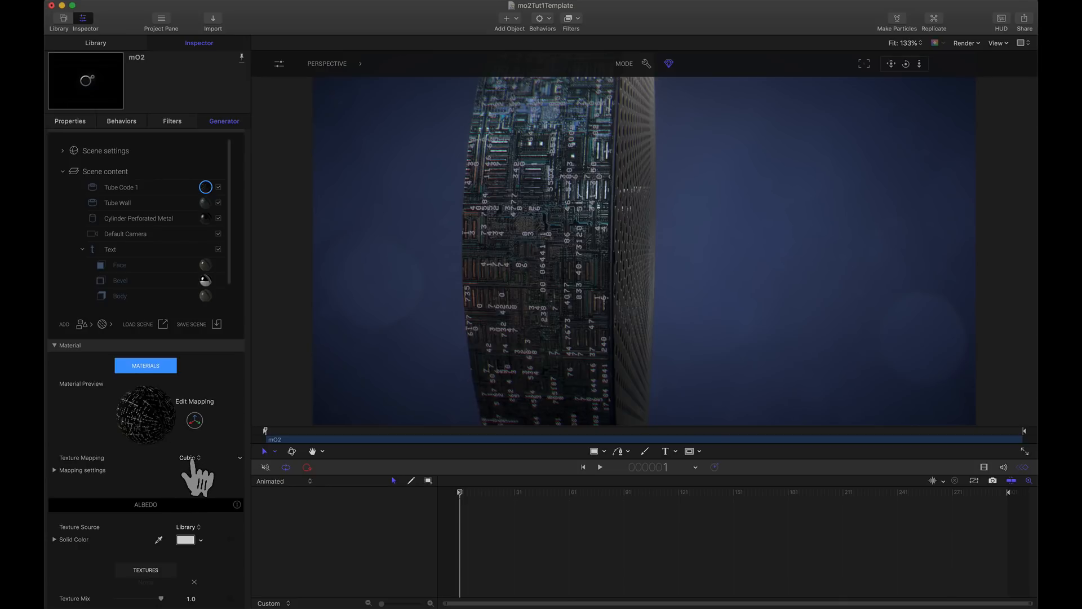
pyautogui.click(53, 469)
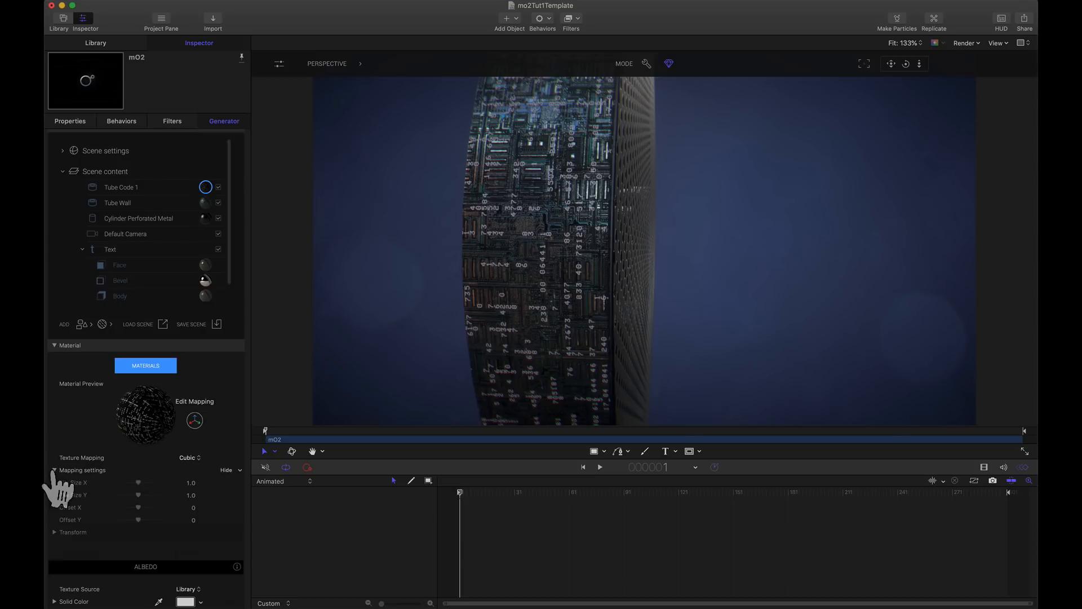
pyautogui.click(191, 482)
pyautogui.write('2')
pyautogui.press('Tab')
pyautogui.write('2')
pyautogui.press('Tab')
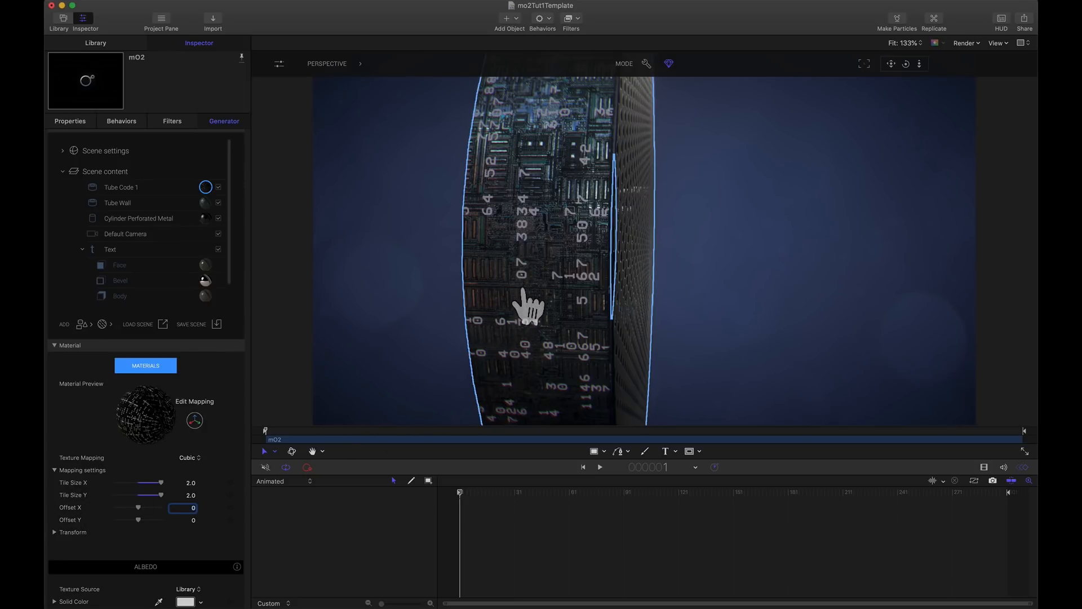
# Step: Return to the Active Camera view and move the camera in close on the O2 lettering and the ring's right side
pyautogui.click(346, 64)
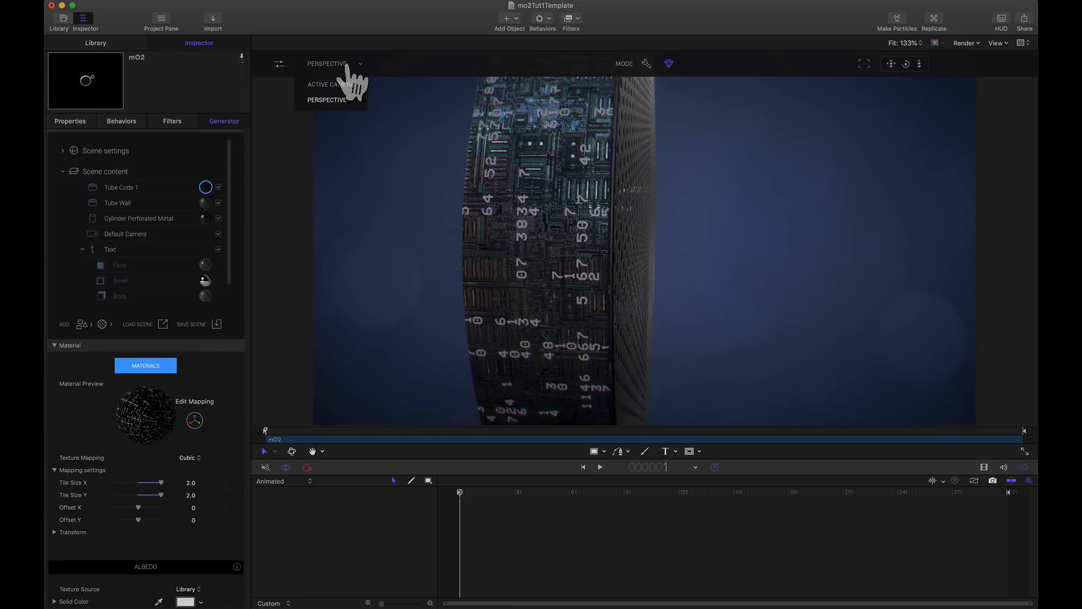
pyautogui.click(337, 84)
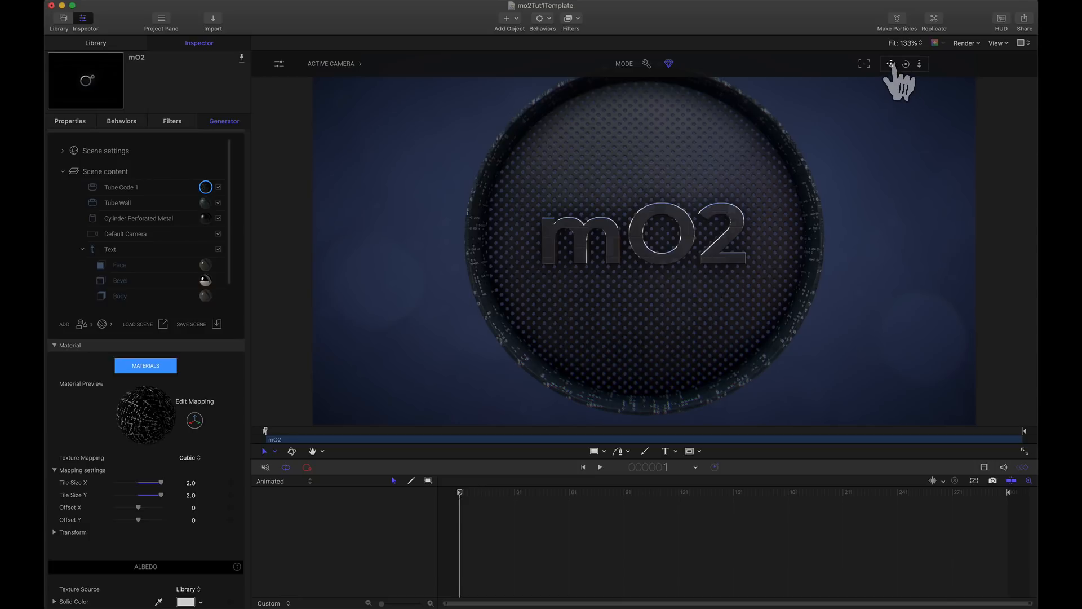
pyautogui.moveTo(891, 63); pyautogui.dragTo(913, 79)
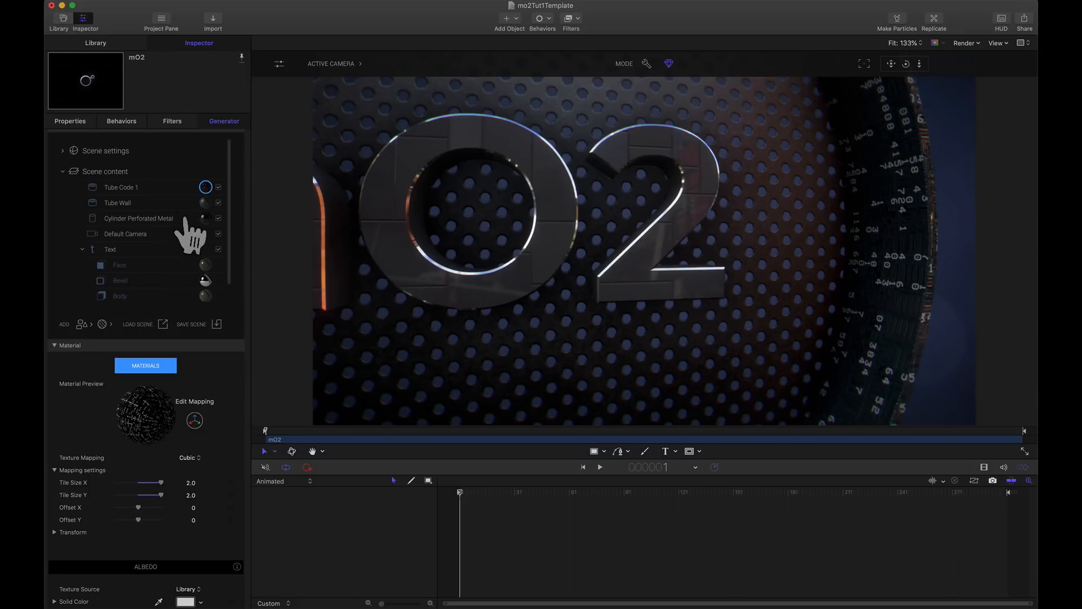
# Step: Set the Illuminance intensity of Tube Code 1's material to 1 so the digits glow
pyautogui.scroll(-8, 172, 445)
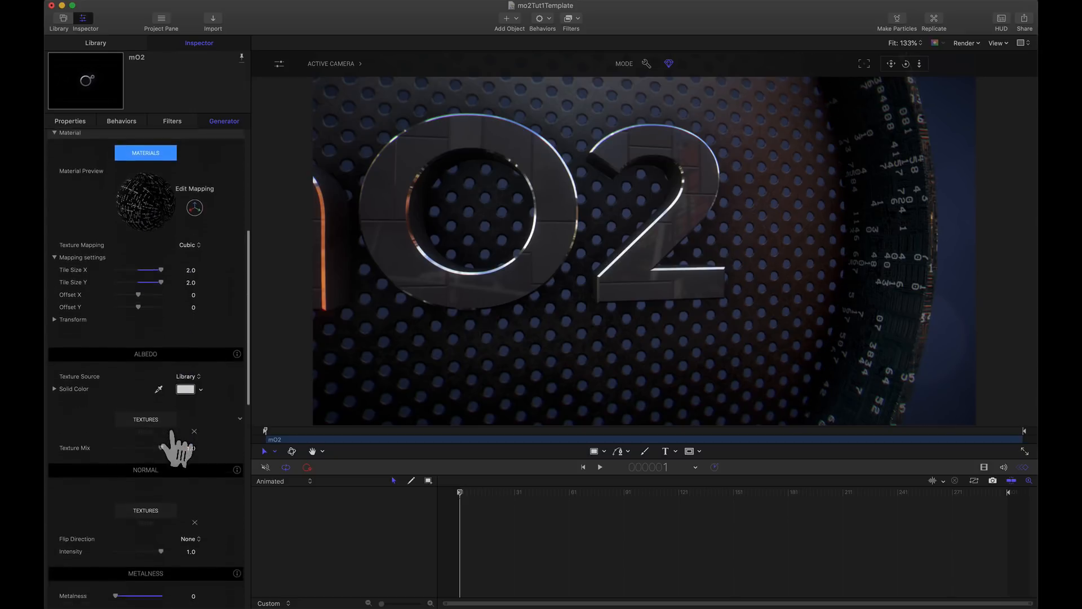
pyautogui.scroll(-15, 175, 446)
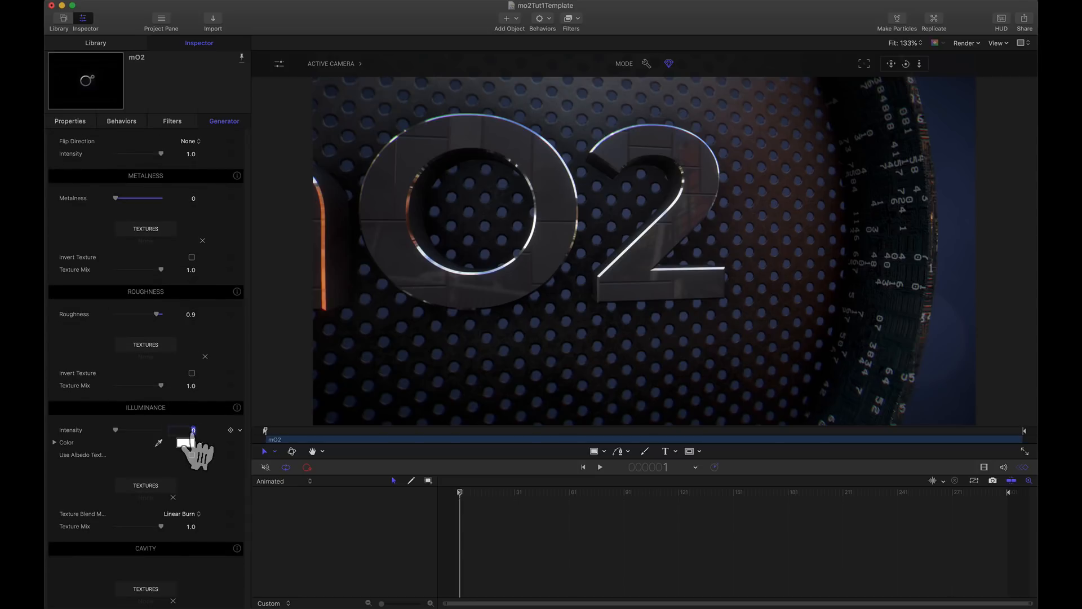
pyautogui.write('1')
pyautogui.press('Return')
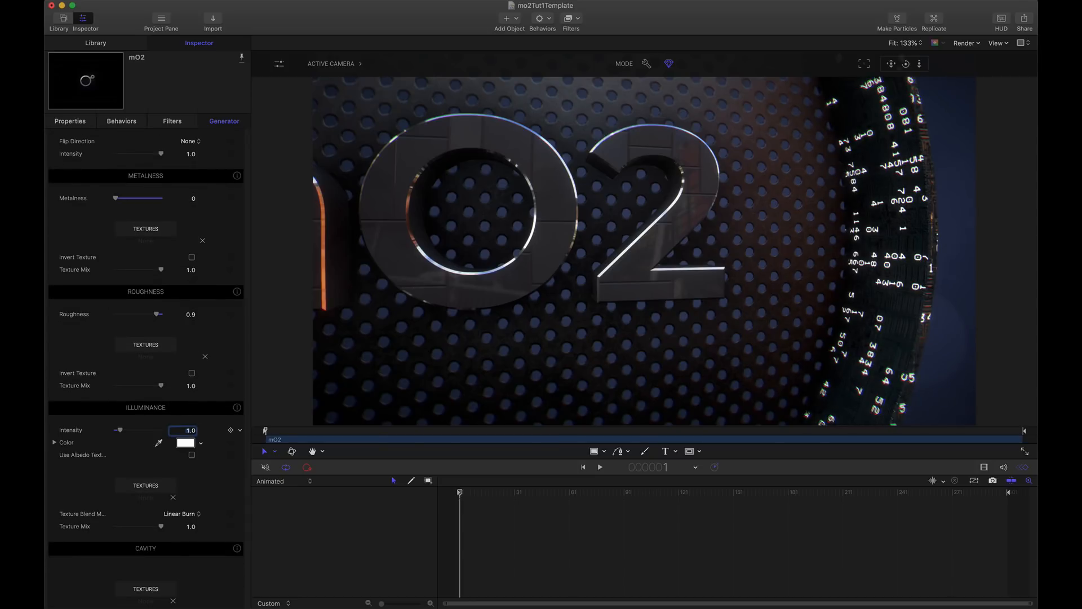
# Step: Set Tube Code 1's outer radius to 2.01 and its inner radius to 1.93
pyautogui.scroll(15, 194, 363)
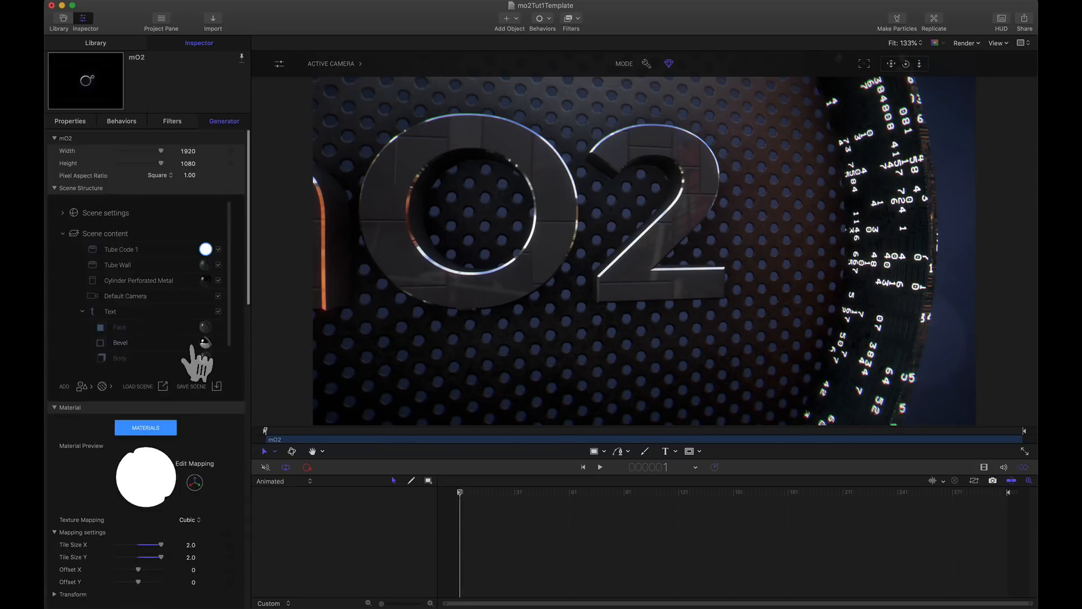
pyautogui.click(118, 250)
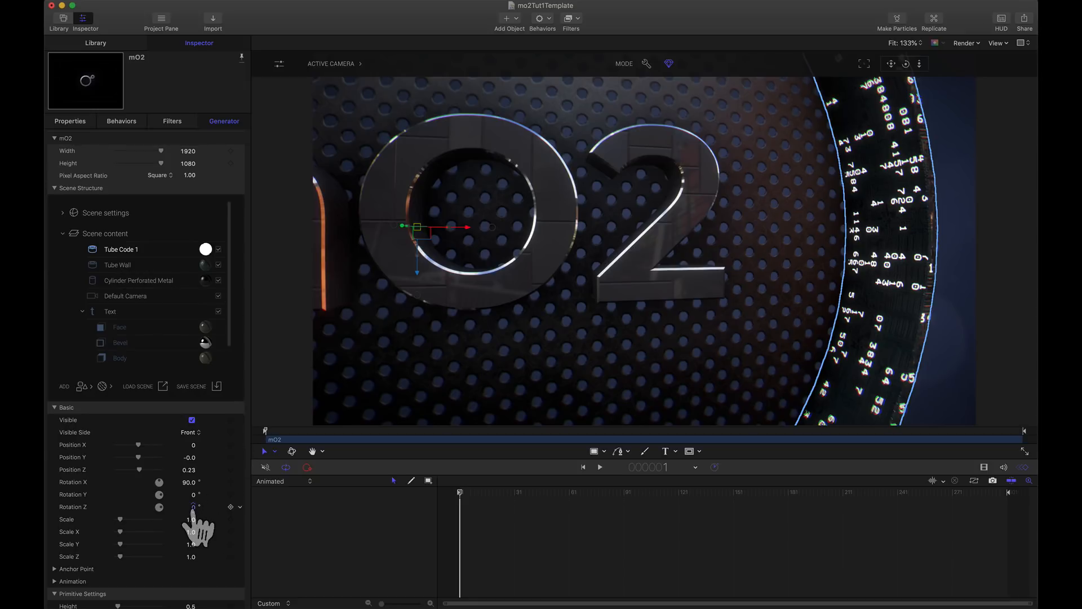
pyautogui.moveTo(193, 507)
pyautogui.mouseDown()
pyautogui.moveTo(211, 508)
pyautogui.moveTo(193, 507)
pyautogui.mouseUp()
pyautogui.scroll(-2, 193, 507)
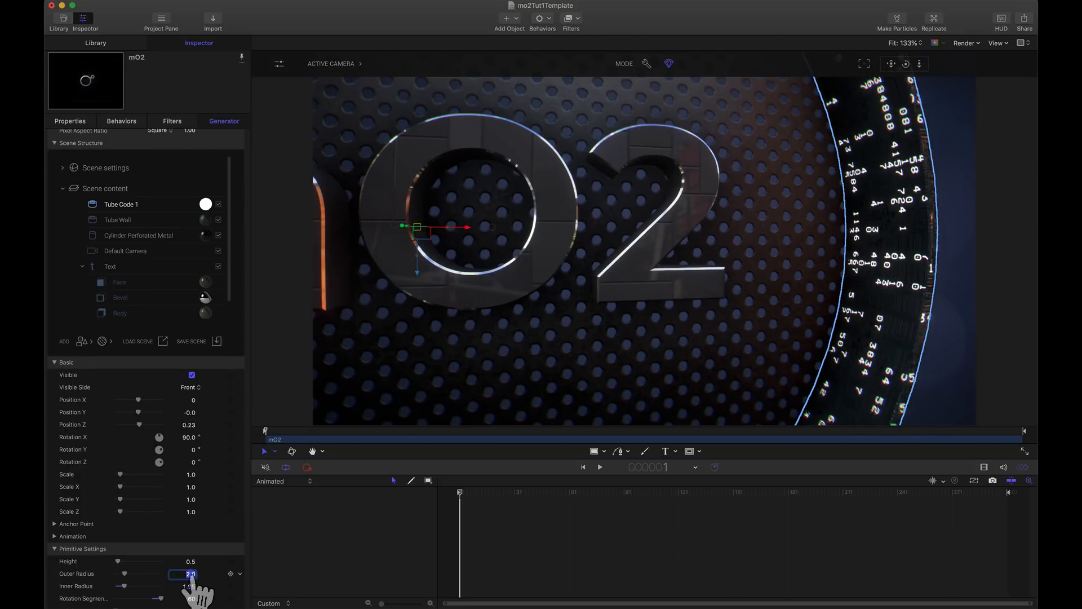
pyautogui.write('2')
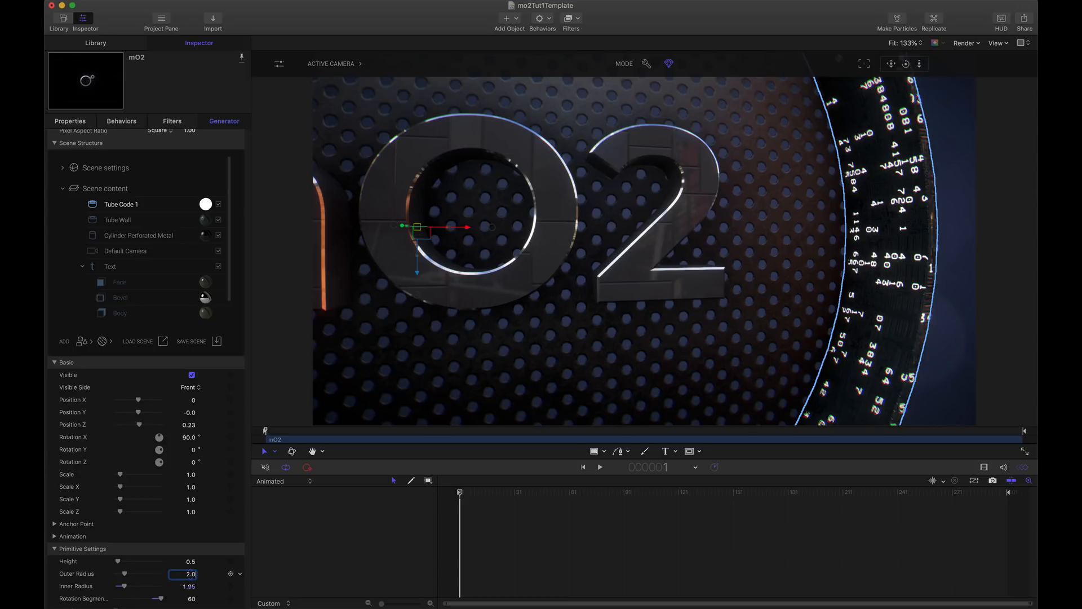
pyautogui.press('Return')
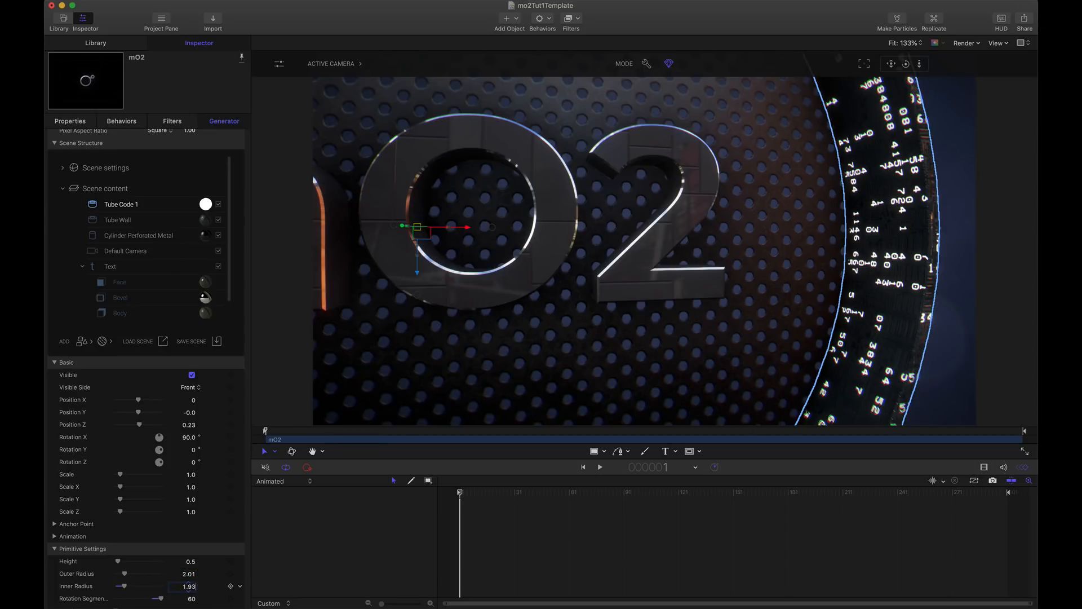
pyautogui.moveTo(188, 586); pyautogui.dragTo(187, 587)
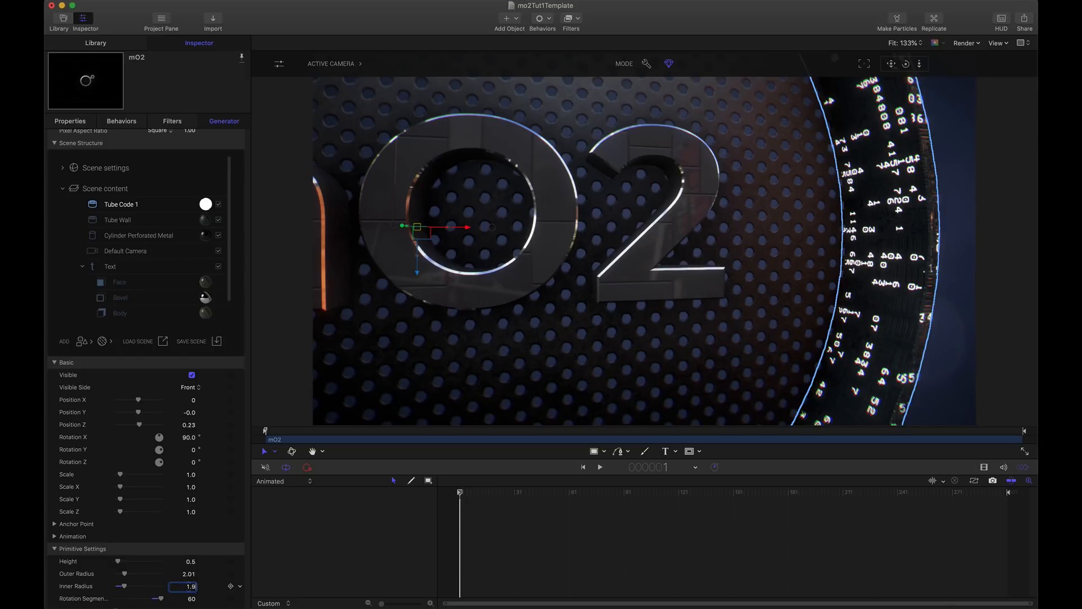
pyautogui.press('Return')
# Step: Try rotating Tube Code 1 about Z to 12° and reset its Rotation Z to 0°
pyautogui.moveTo(193, 463)
pyautogui.mouseDown()
pyautogui.moveTo(206, 464)
pyautogui.moveTo(188, 461)
pyautogui.moveTo(193, 479)
pyautogui.mouseUp()
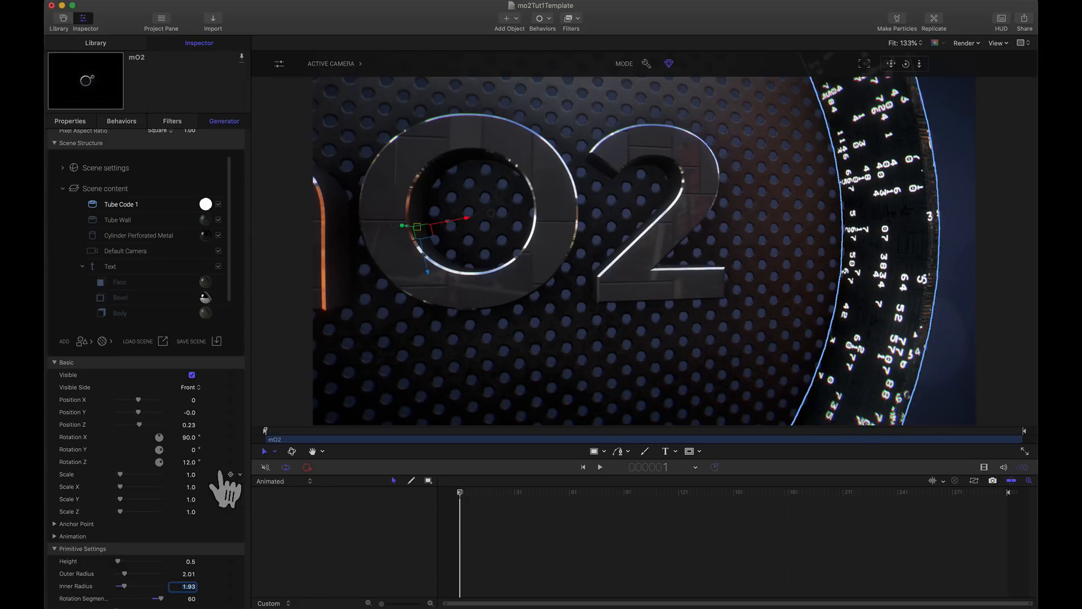
pyautogui.click(190, 461)
pyautogui.write('0')
pyautogui.press('Return')
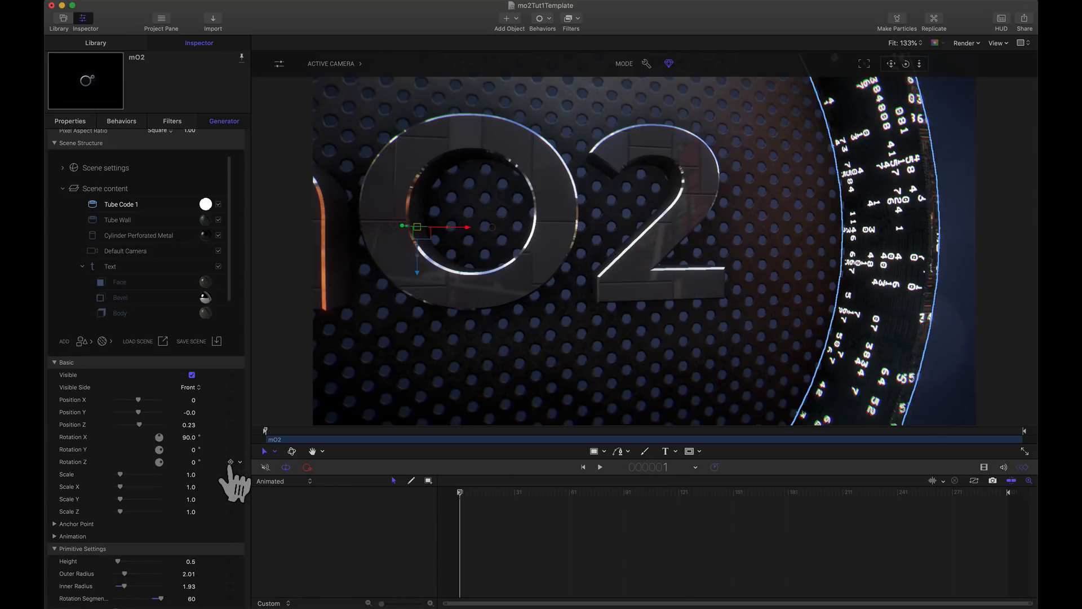
# Step: Keyframe Tube Code 1's Rotation Z from 0° at frame 1 to 45° at frame 300 with Linear interpolation
pyautogui.click(231, 462)
pyautogui.moveTo(760, 496); pyautogui.dragTo(1006, 490)
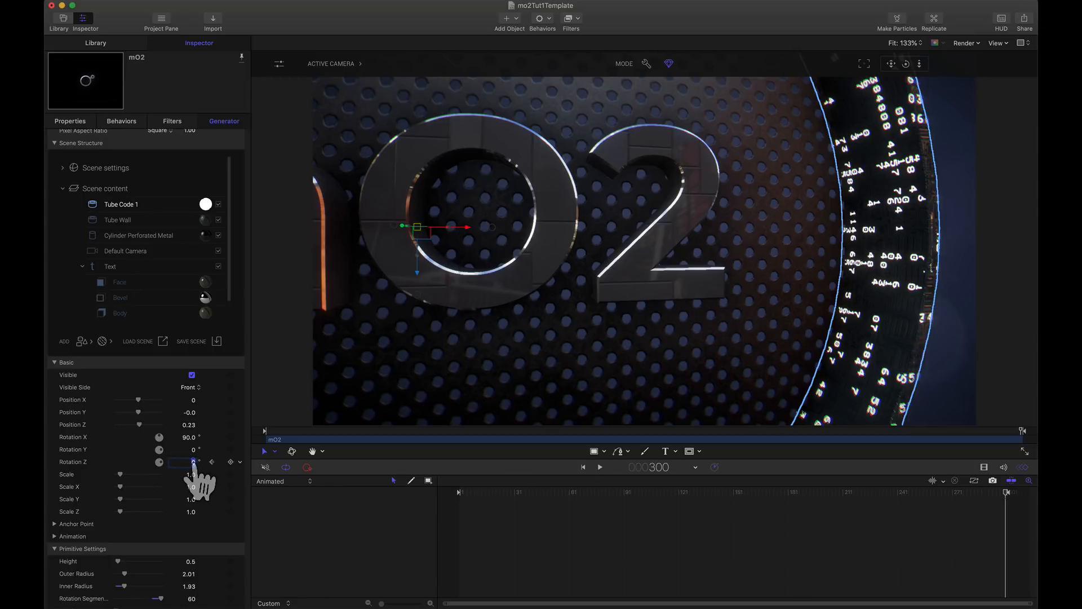
pyautogui.press('Return')
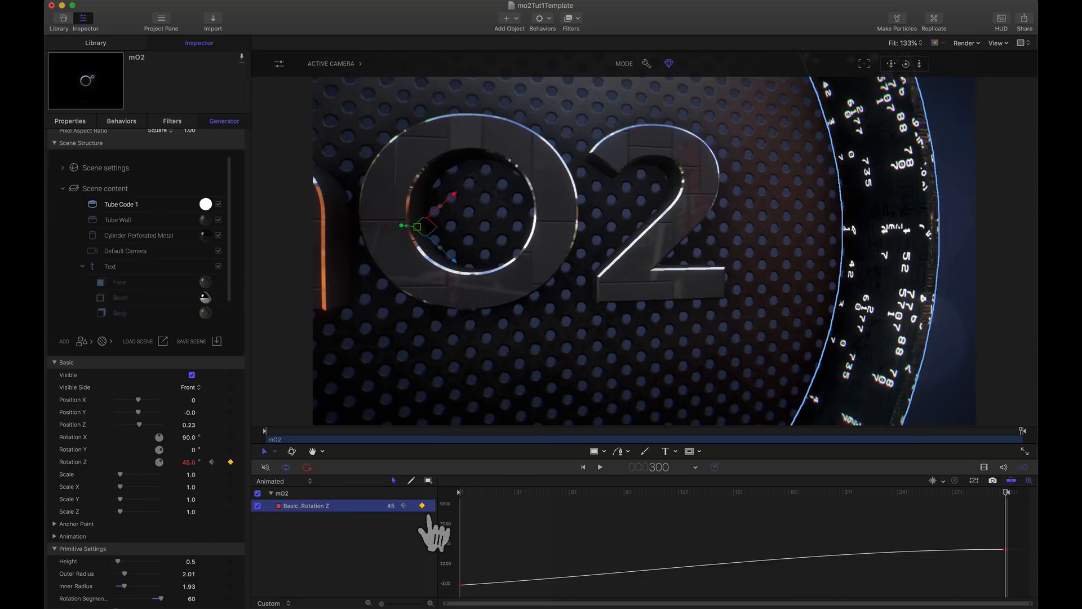
pyautogui.click(432, 506)
pyautogui.moveTo(472, 525)
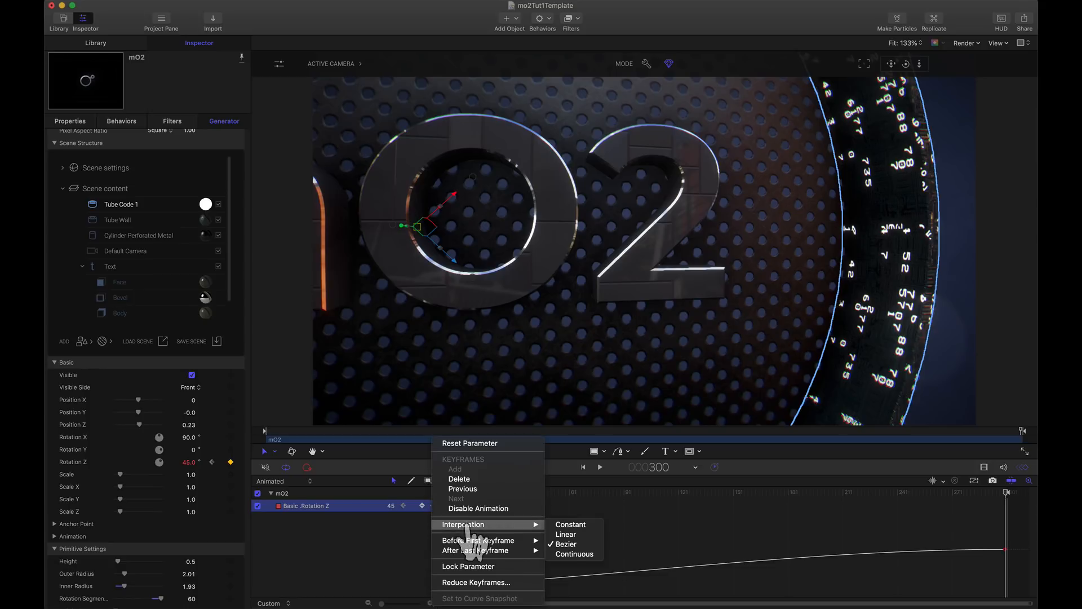
pyautogui.click(565, 534)
# Step: Play Tube Code 1's rotation from frame 1, examining it through the active camera and in the perspective view
pyautogui.press('Home')
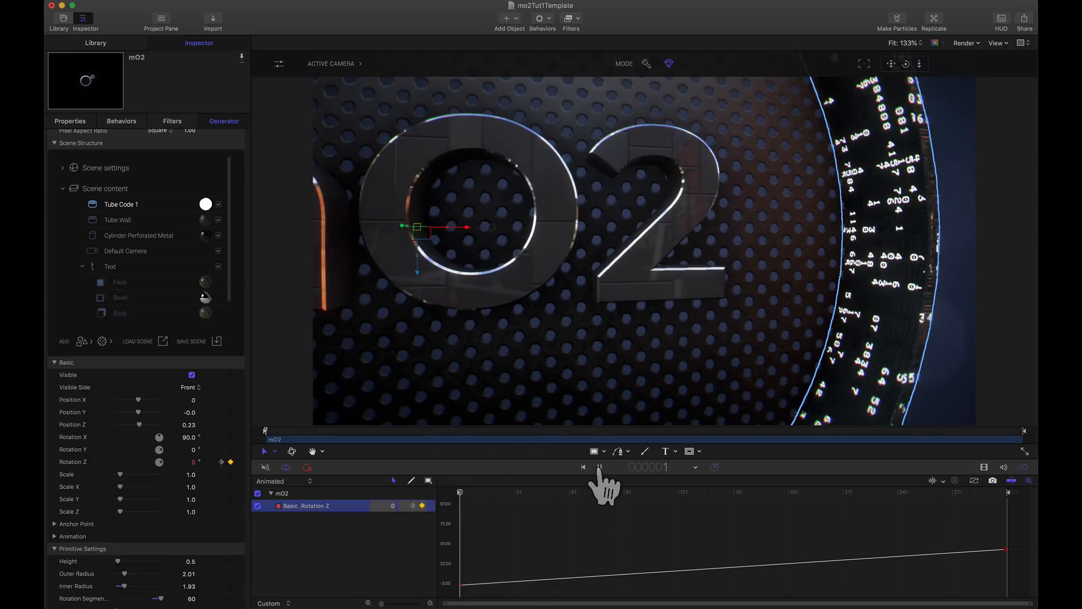
pyautogui.click(599, 468)
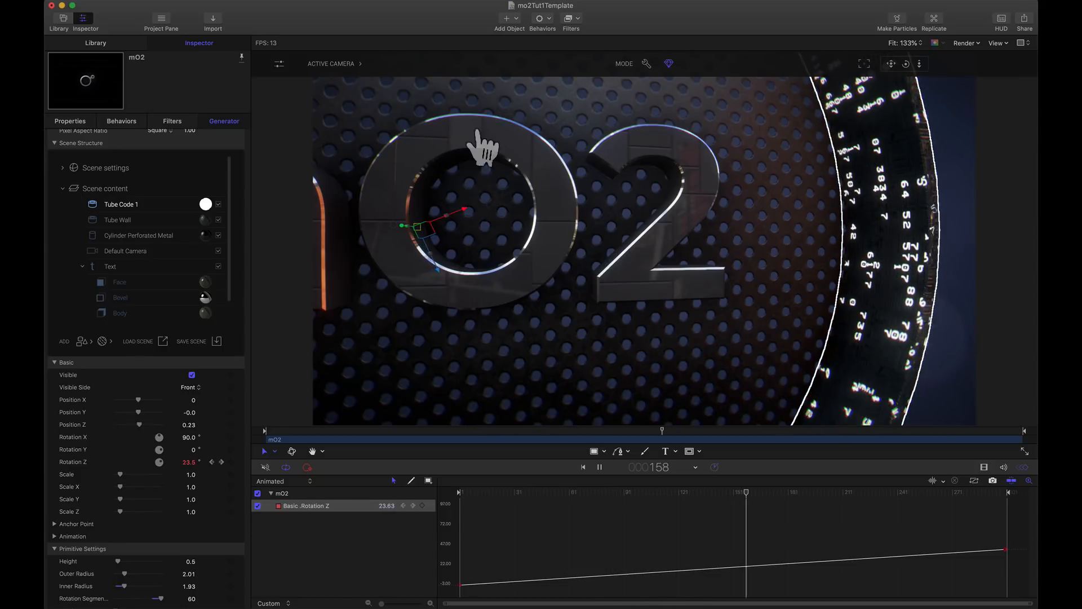
pyautogui.click(352, 64)
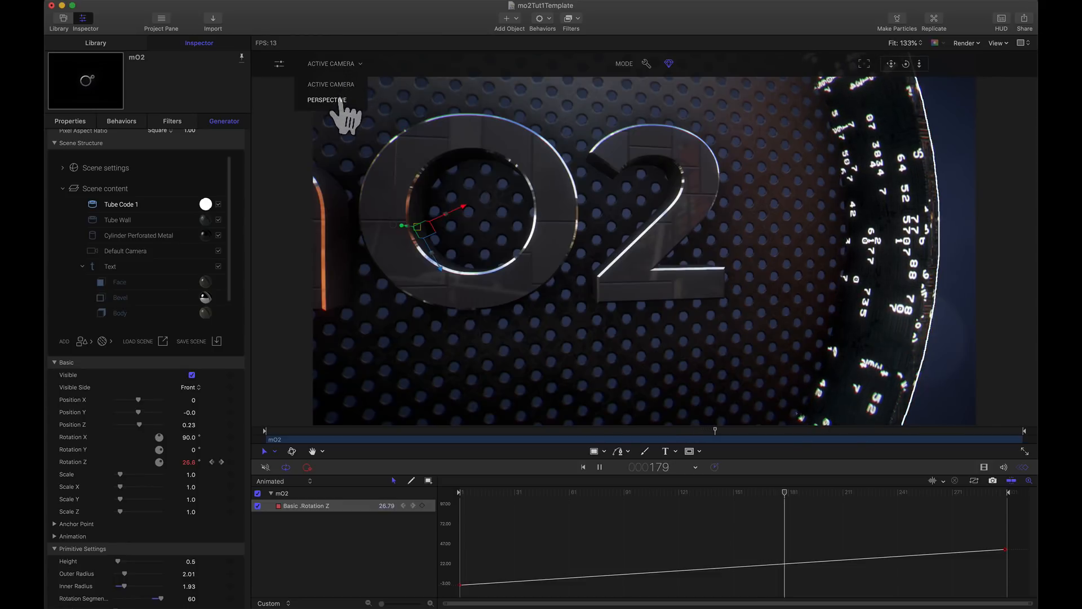
pyautogui.click(338, 100)
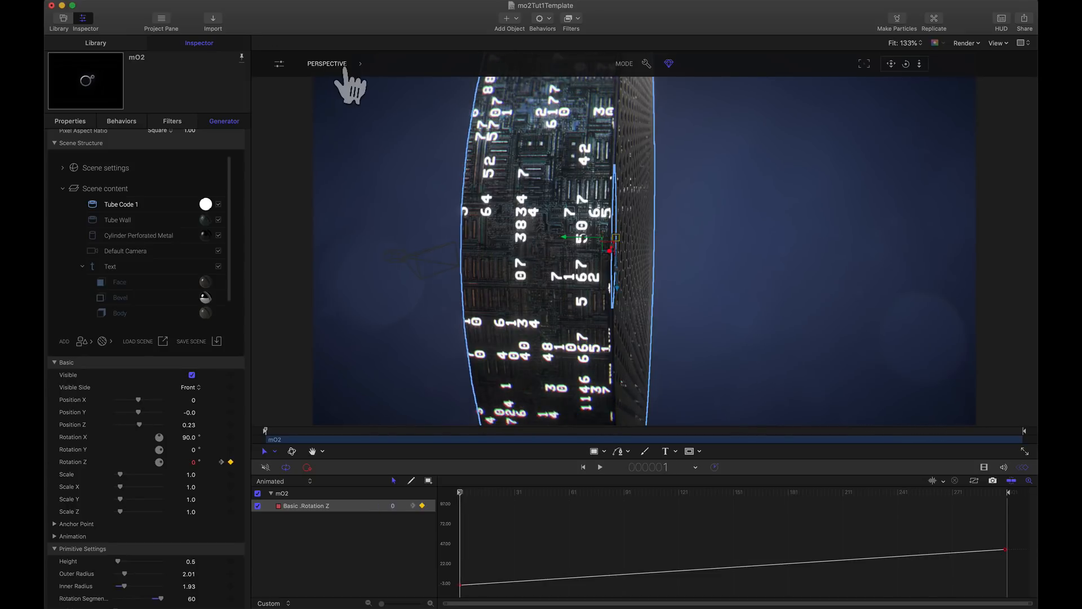
pyautogui.click(342, 66)
pyautogui.click(341, 86)
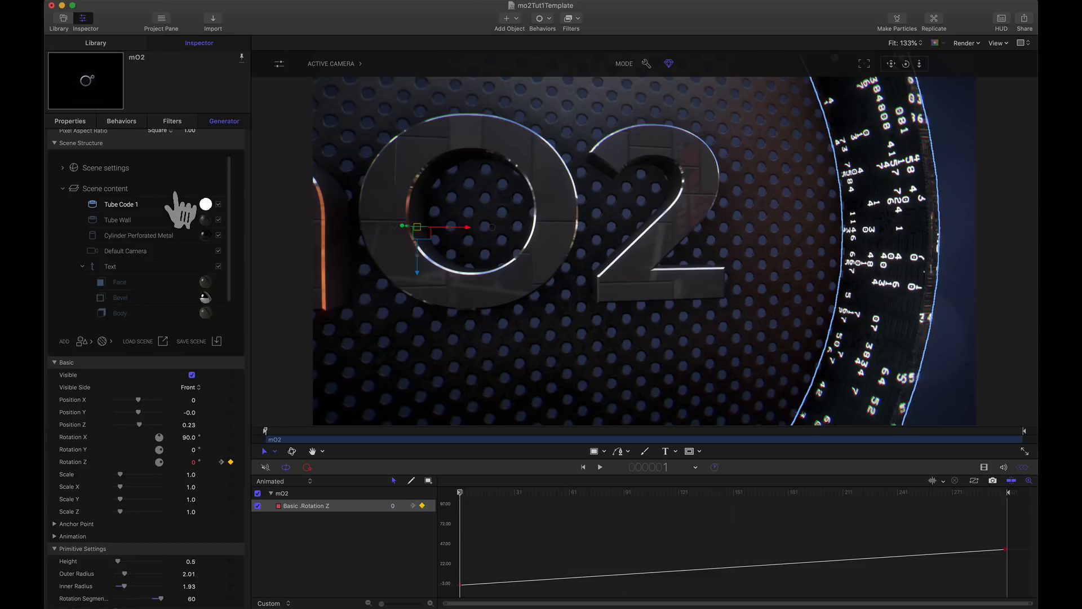
# Step: Duplicate Tube Code 1, set the copy's Rotation Z keyframe at frame 300 to -45°, and preview the counter-rotation
pyautogui.rightClick(145, 206)
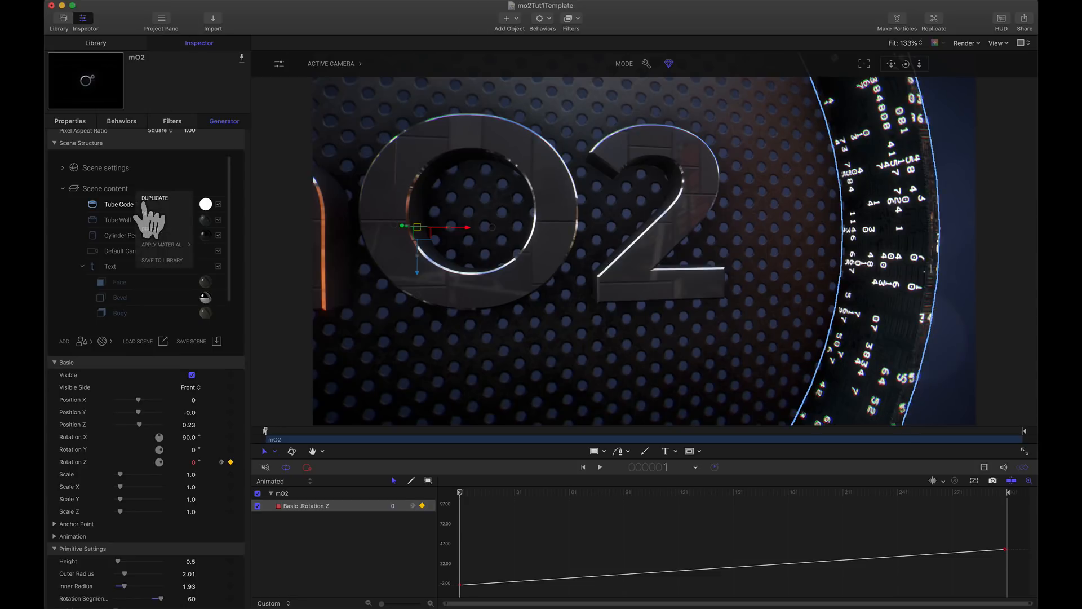
pyautogui.click(153, 198)
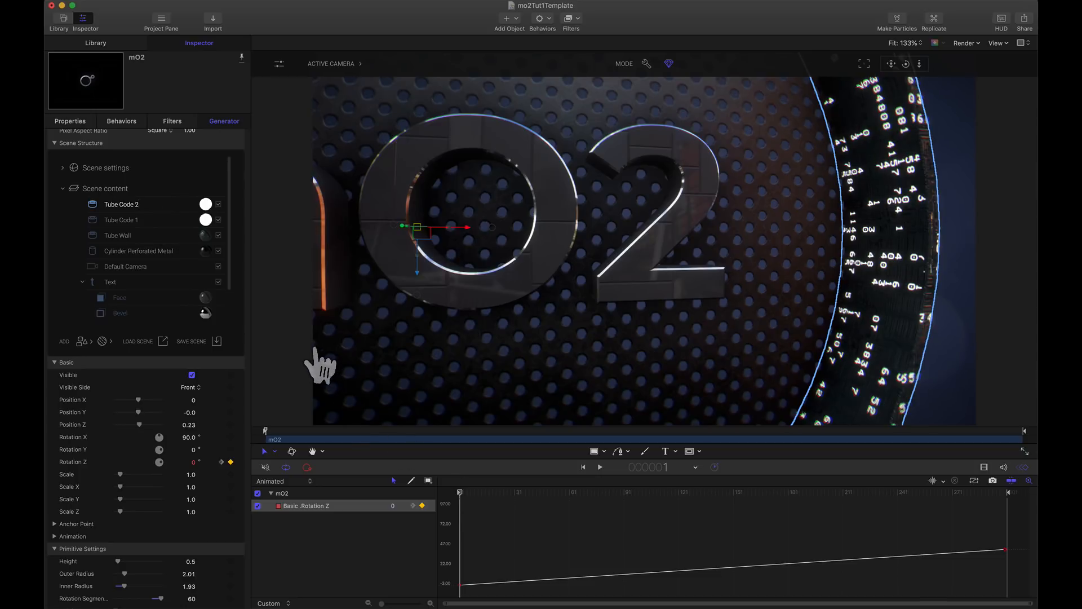
pyautogui.moveTo(501, 493); pyautogui.dragTo(1042, 578)
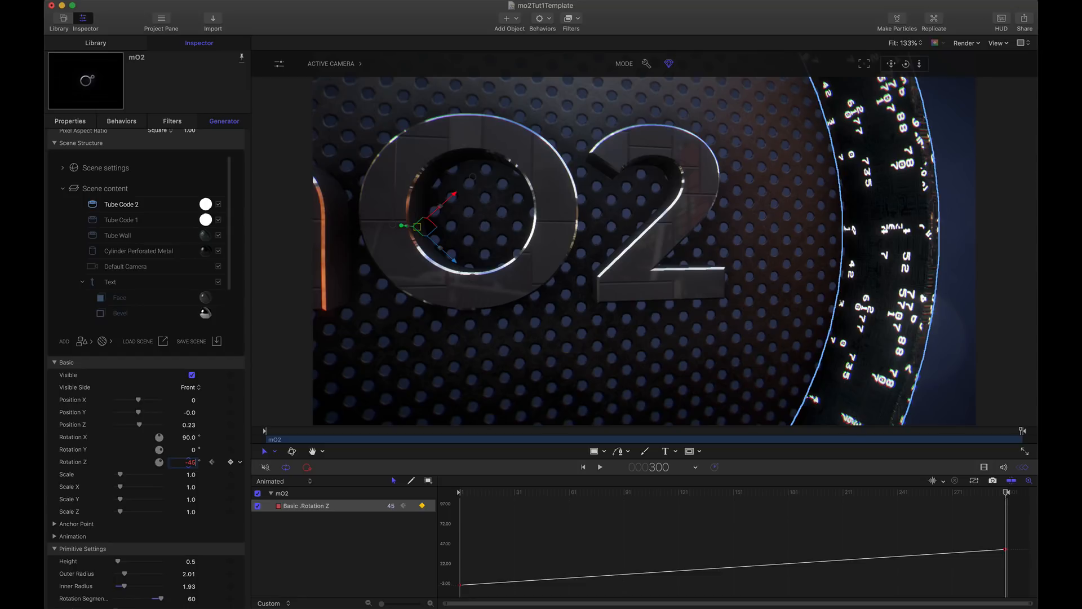
pyautogui.press('Return')
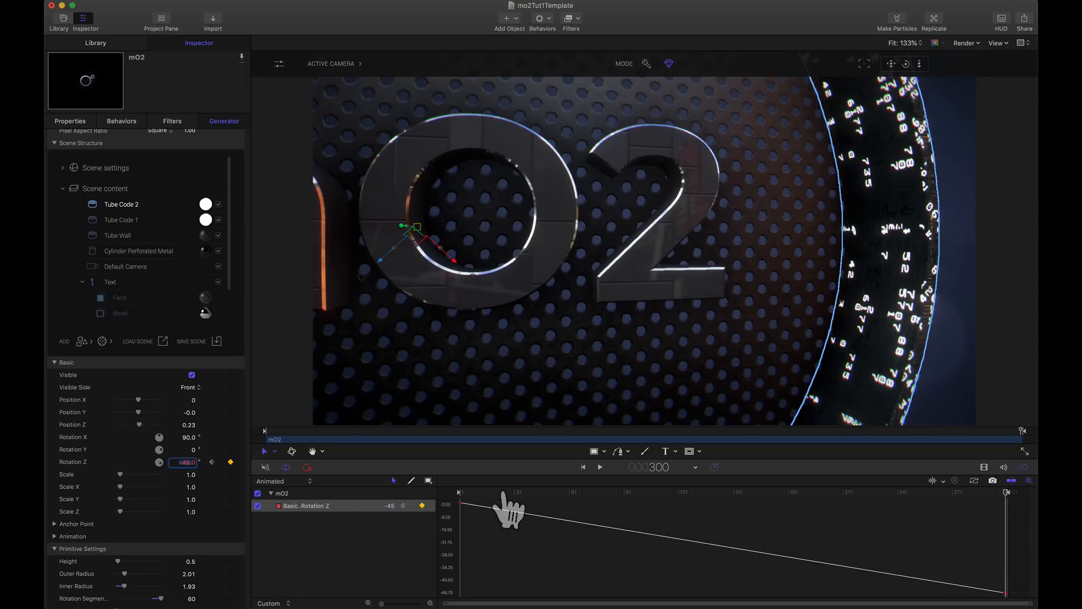
pyautogui.press('Home')
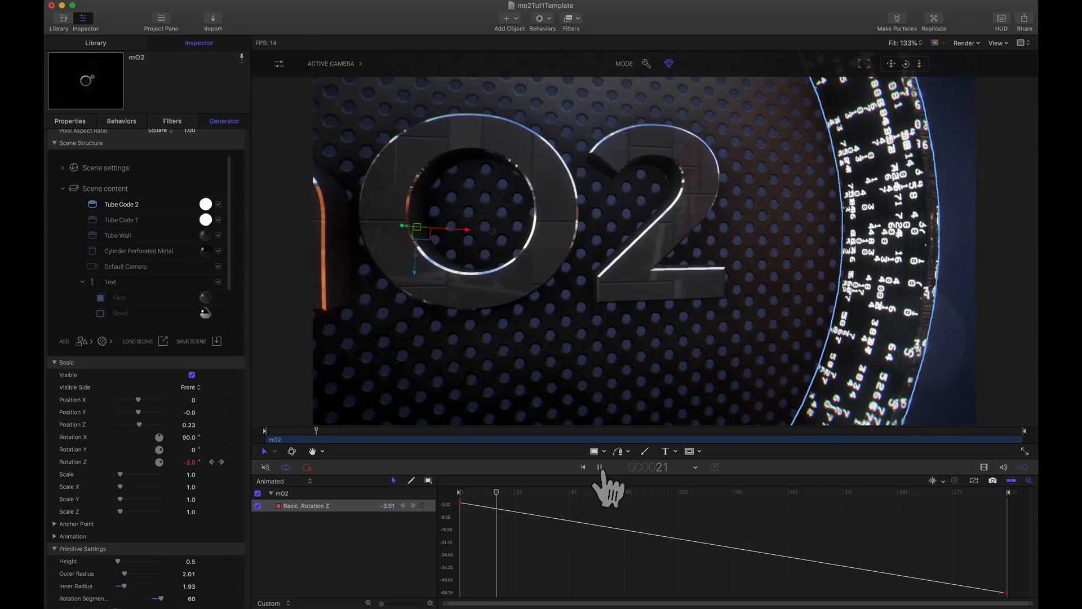
pyautogui.click(599, 467)
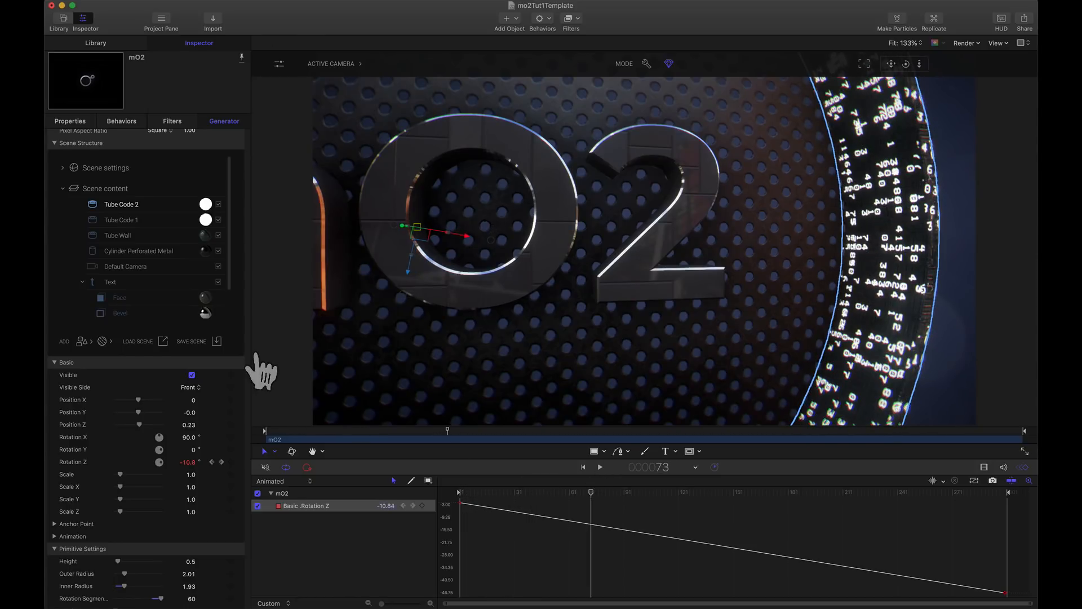
# Step: Set the Illuminance color of Tube Code 1's material to dark red
pyautogui.click(205, 219)
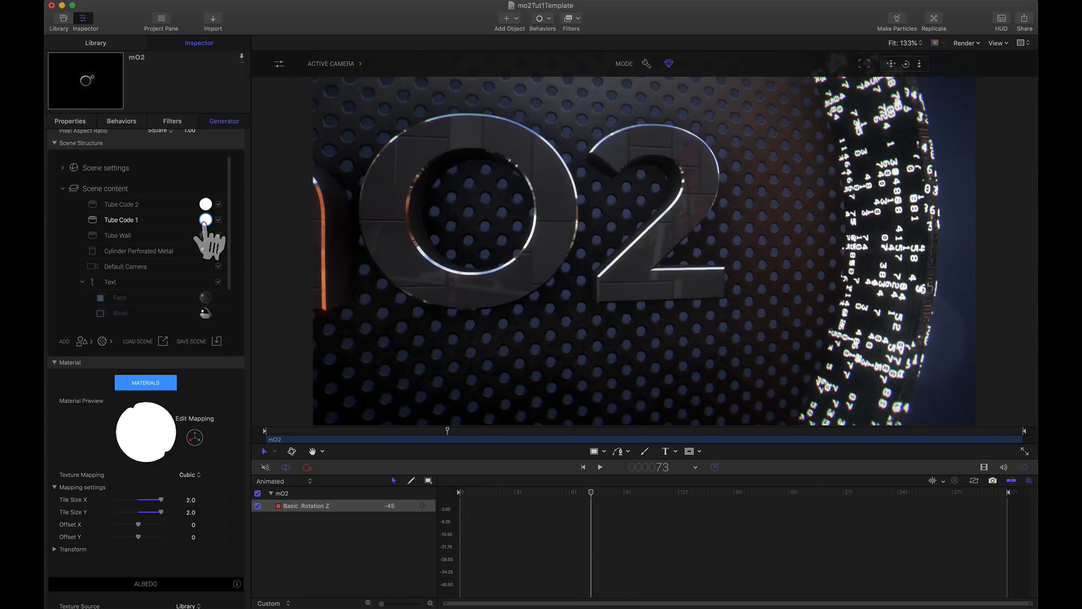
pyautogui.scroll(-6, 213, 482)
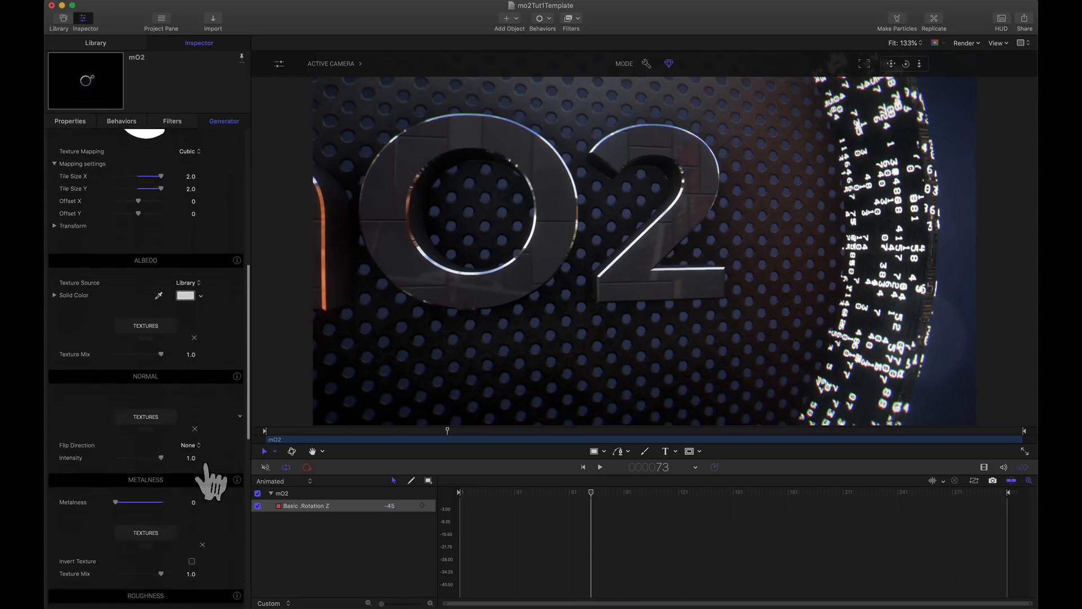
pyautogui.scroll(-5, 206, 468)
pyautogui.click(201, 409)
pyautogui.moveTo(208, 423); pyautogui.dragTo(255, 421)
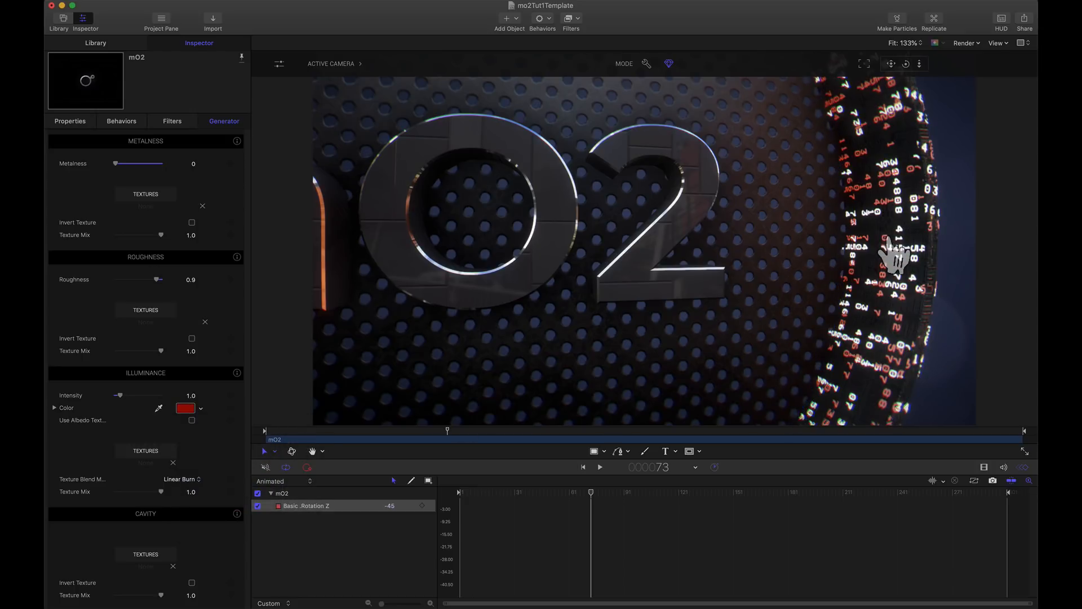
# Step: Apply Tube Code 1's material to Tube Code 2 as a reference so both share it
pyautogui.scroll(5, 225, 372)
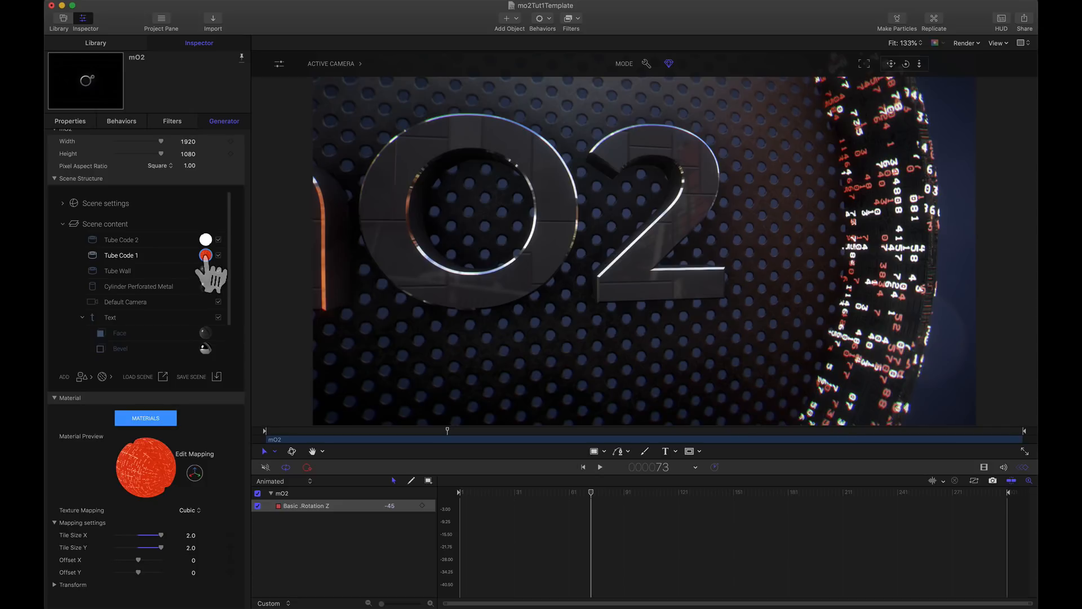
pyautogui.moveTo(207, 266); pyautogui.dragTo(206, 248)
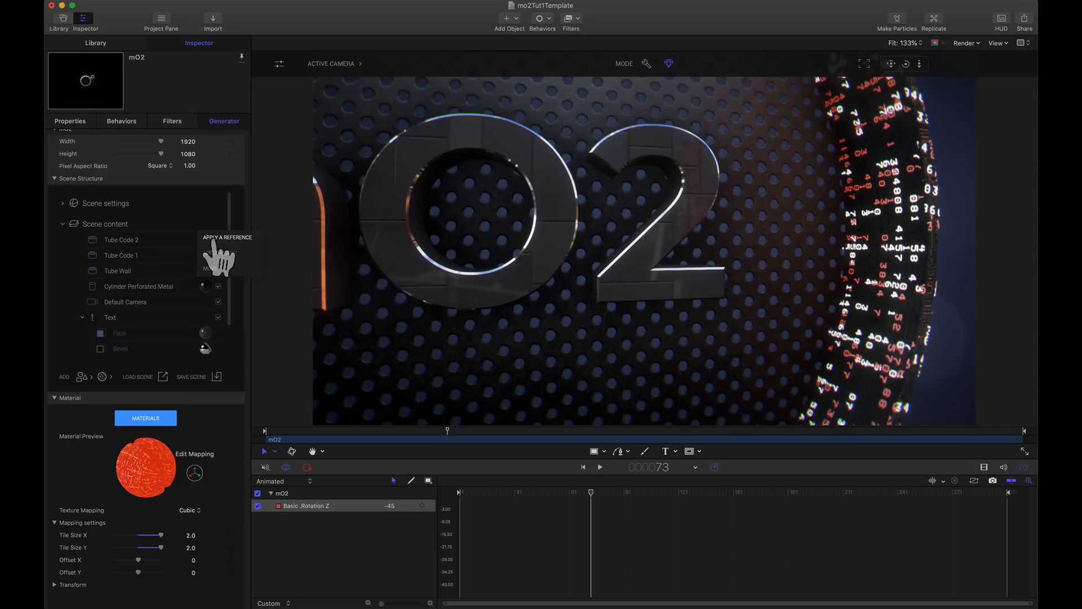
pyautogui.click(223, 237)
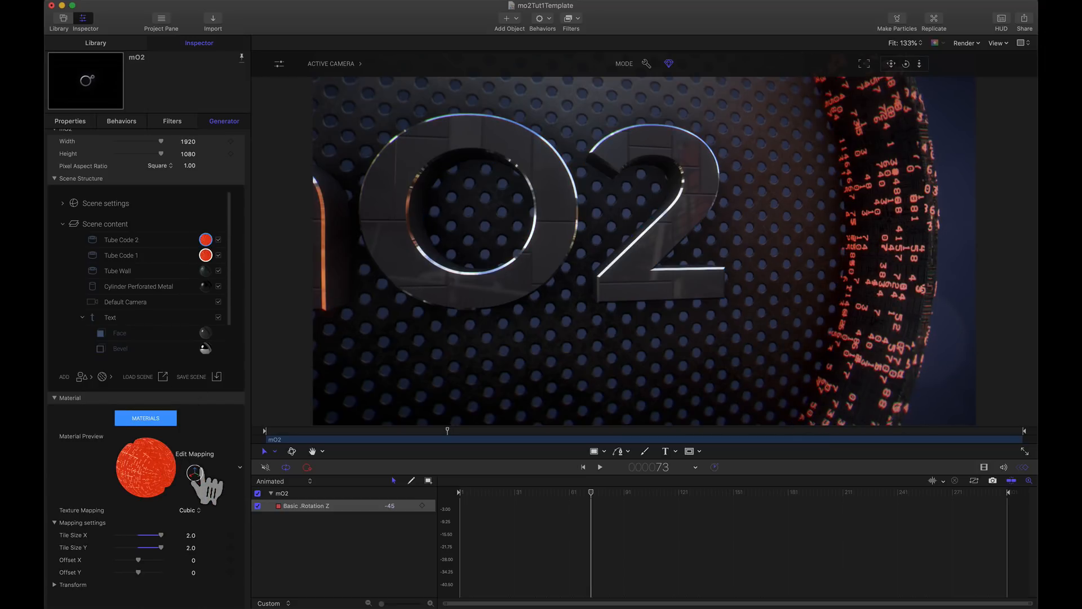
# Step: Change the Illuminance color of the shared code material to blue
pyautogui.scroll(-20, 202, 474)
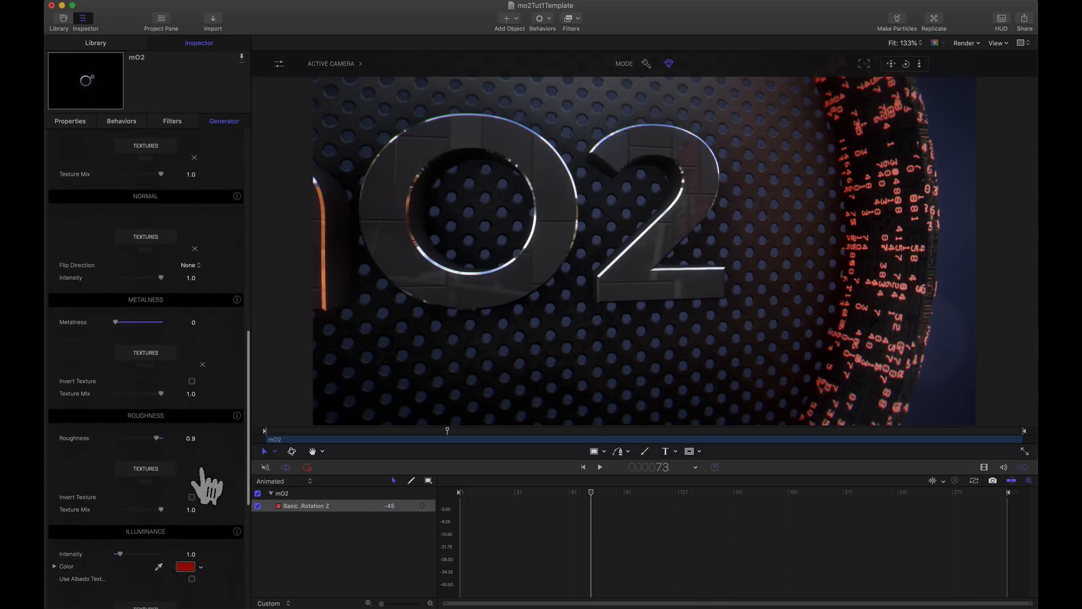
pyautogui.scroll(-5, 201, 471)
pyautogui.click(201, 488)
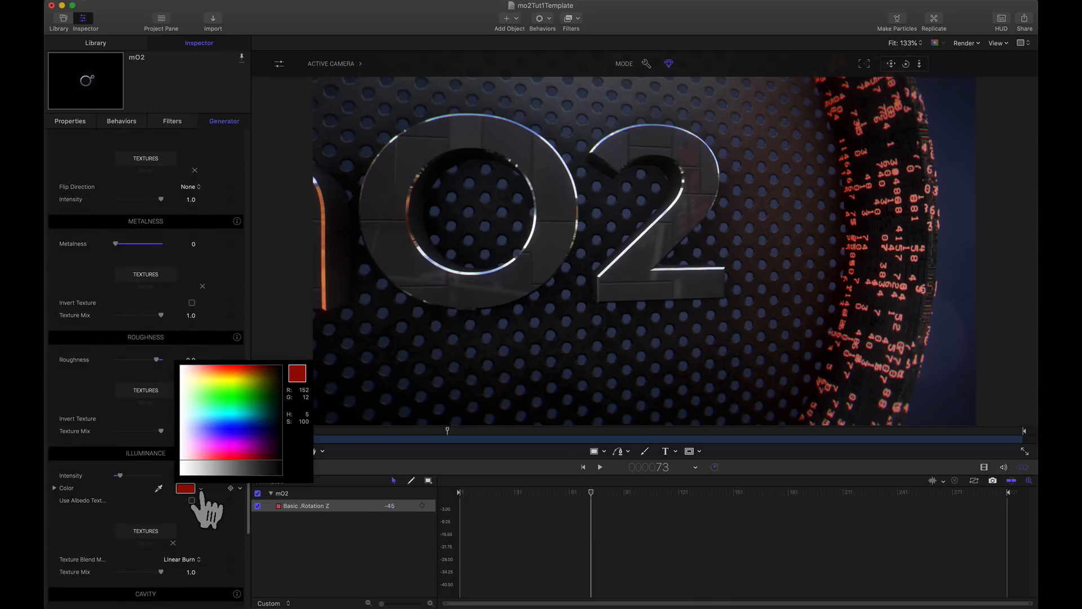
pyautogui.moveTo(223, 453); pyautogui.dragTo(221, 426)
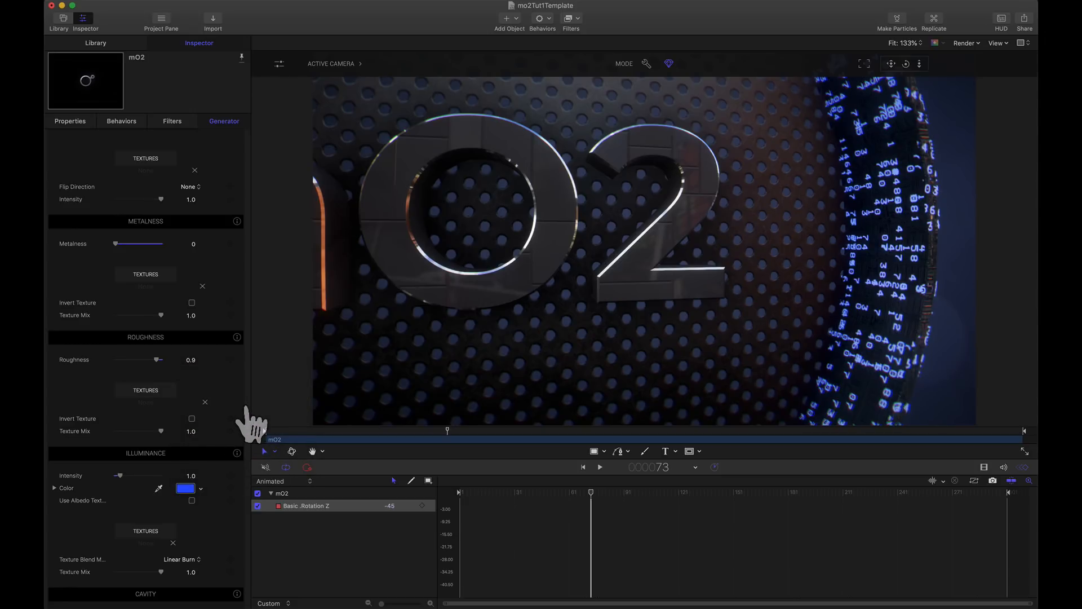
# Step: Set the shared code material's Illuminance color back to white
pyautogui.scroll(20, 245, 425)
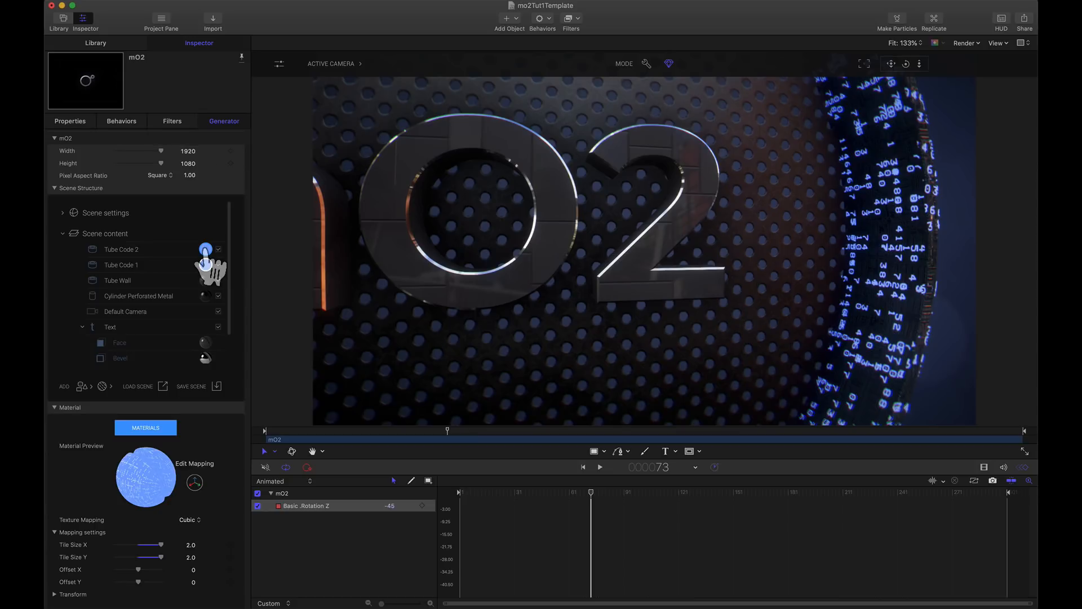
pyautogui.moveTo(206, 253); pyautogui.dragTo(206, 267)
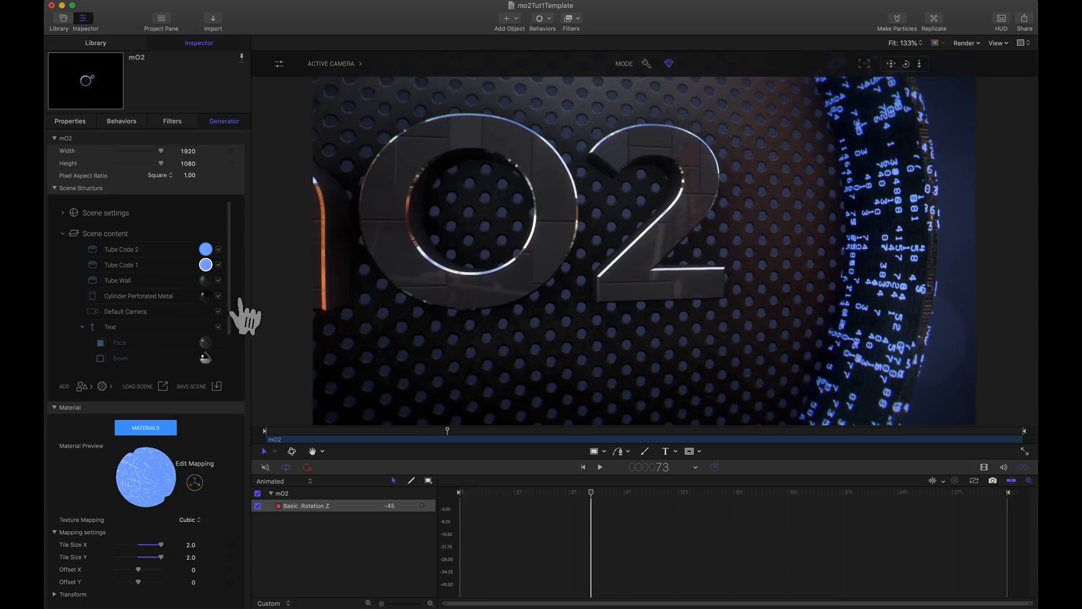
pyautogui.scroll(-3, 231, 324)
pyautogui.scroll(-12, 205, 451)
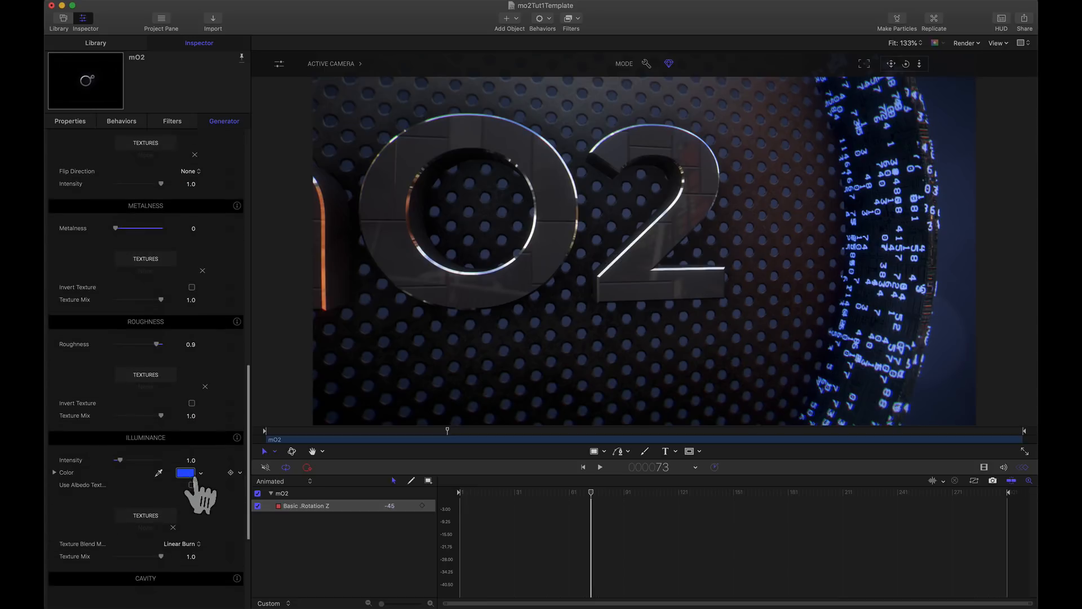
pyautogui.click(186, 472)
pyautogui.click(186, 497)
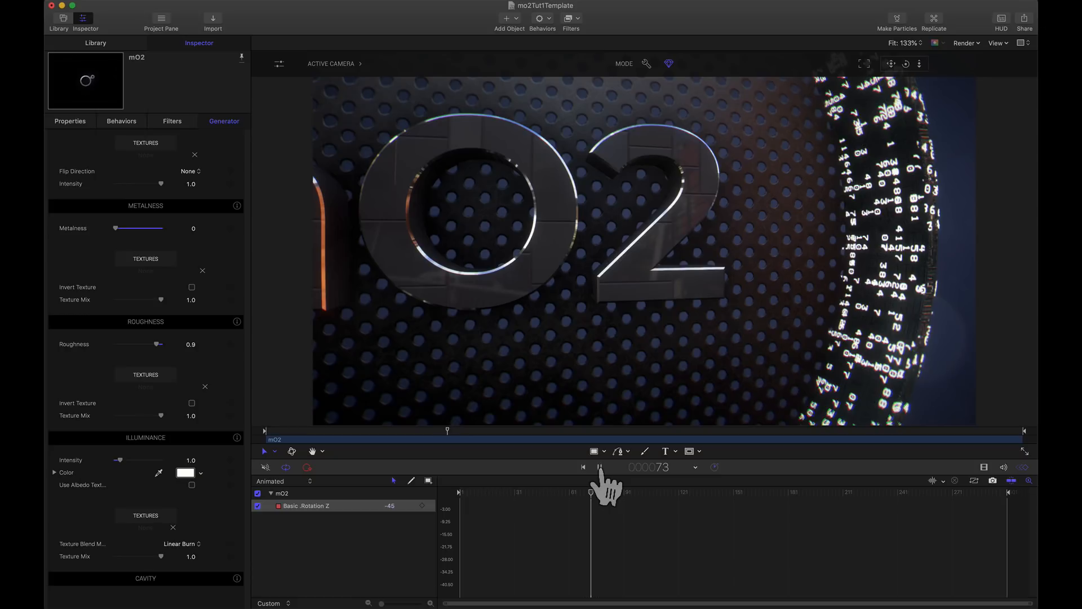
# Step: Play the animation in the perspective view to examine both code tubes, and stop playback
pyautogui.click(353, 64)
pyautogui.click(340, 113)
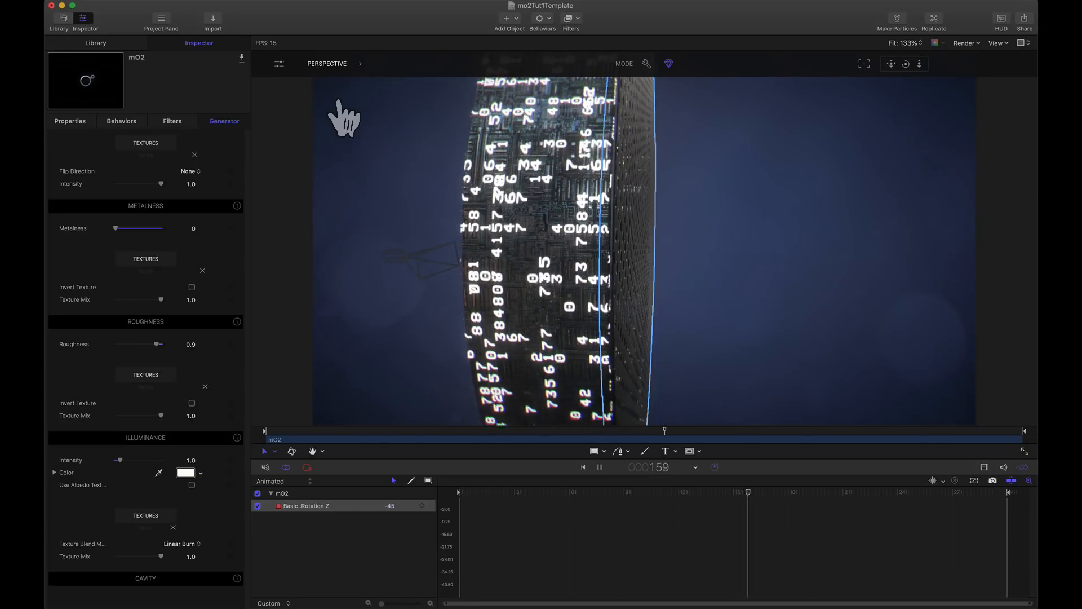
pyautogui.press('space')
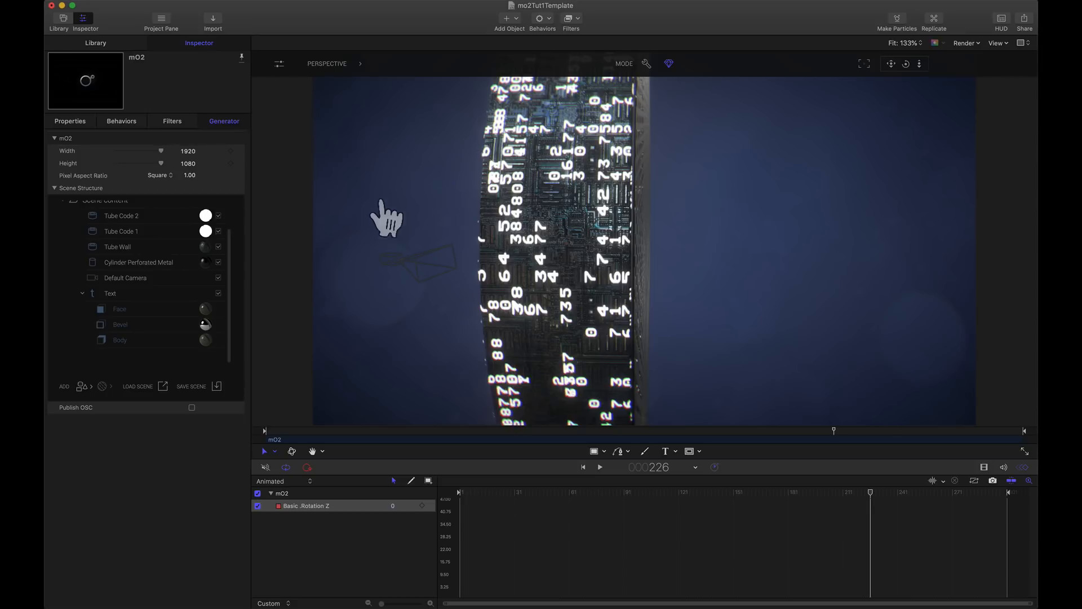
# Step: Add a Tube model from the primitives to the scene
pyautogui.click(82, 386)
pyautogui.moveTo(116, 390)
pyautogui.moveTo(164, 422)
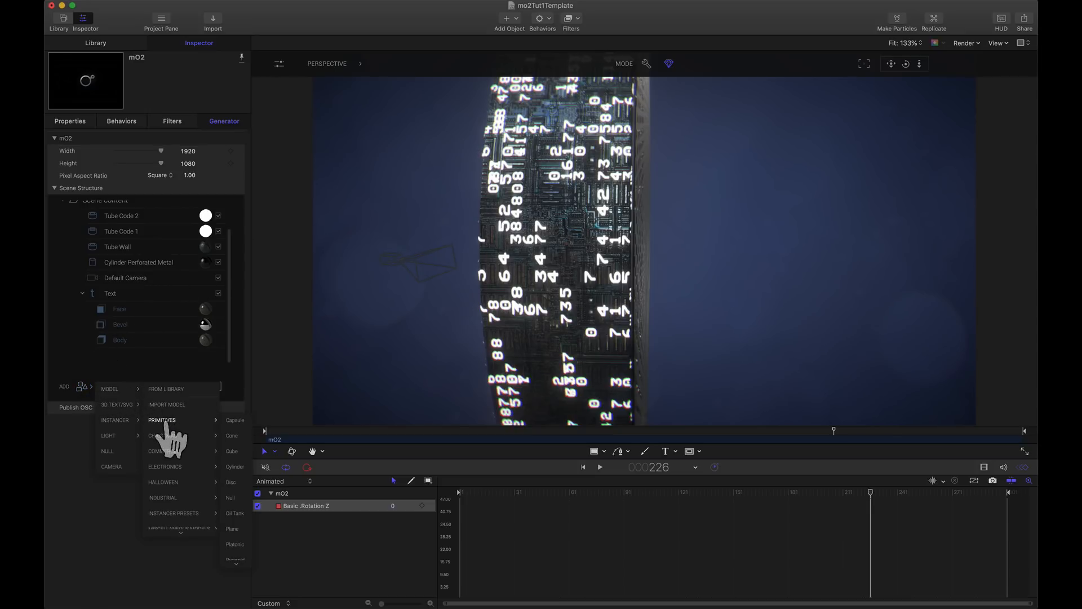
pyautogui.click(233, 560)
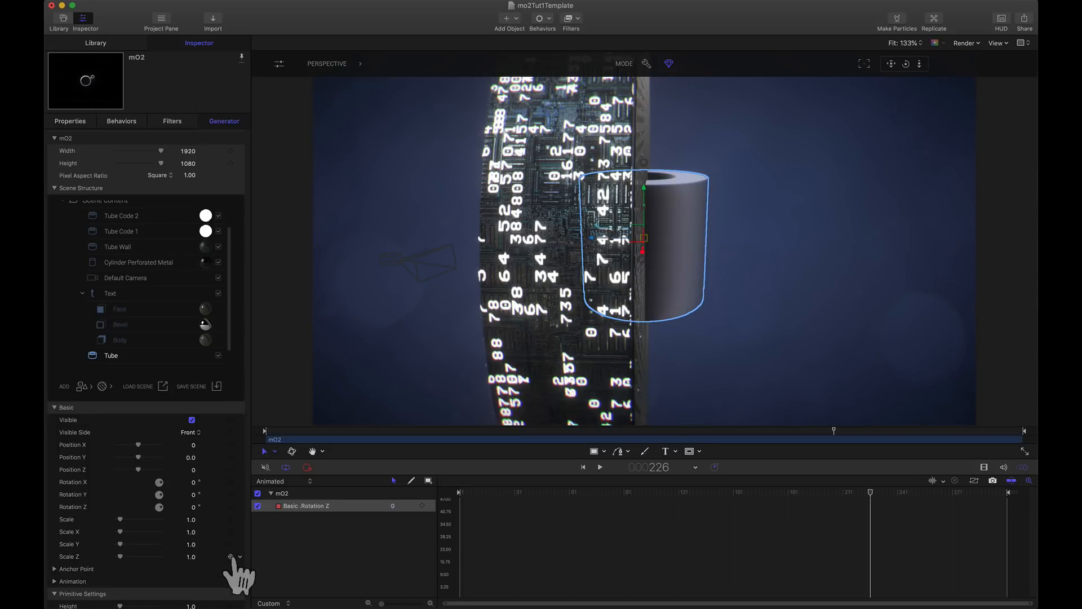
# Step: Set the new tube's height to 0.1, outer radius to 2.1 and inner radius to 1.95
pyautogui.scroll(-4, 237, 575)
pyautogui.click(190, 548)
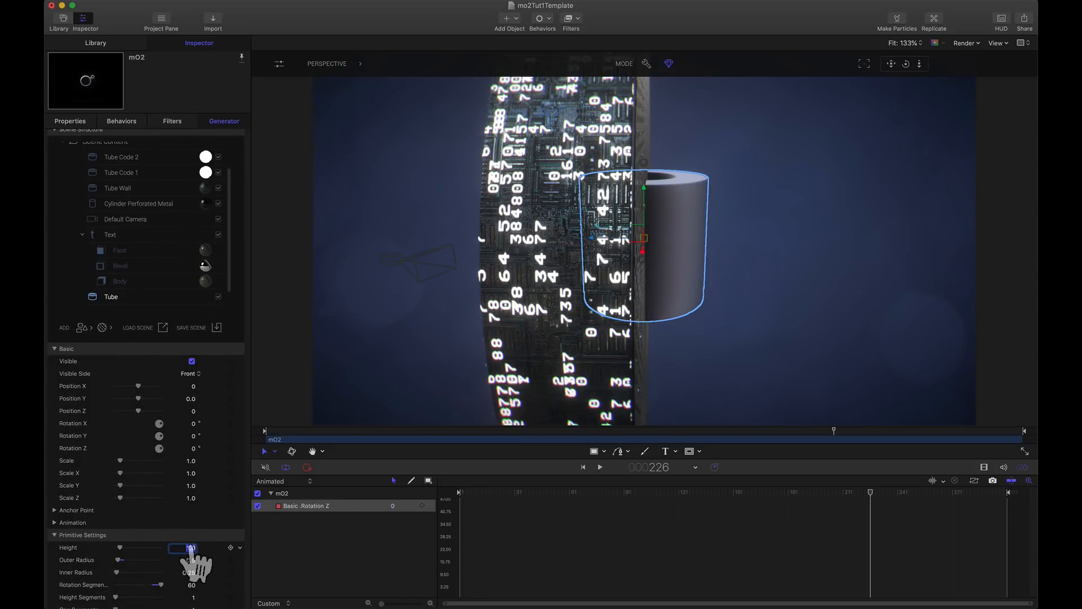
pyautogui.write('0.1')
pyautogui.press('Tab')
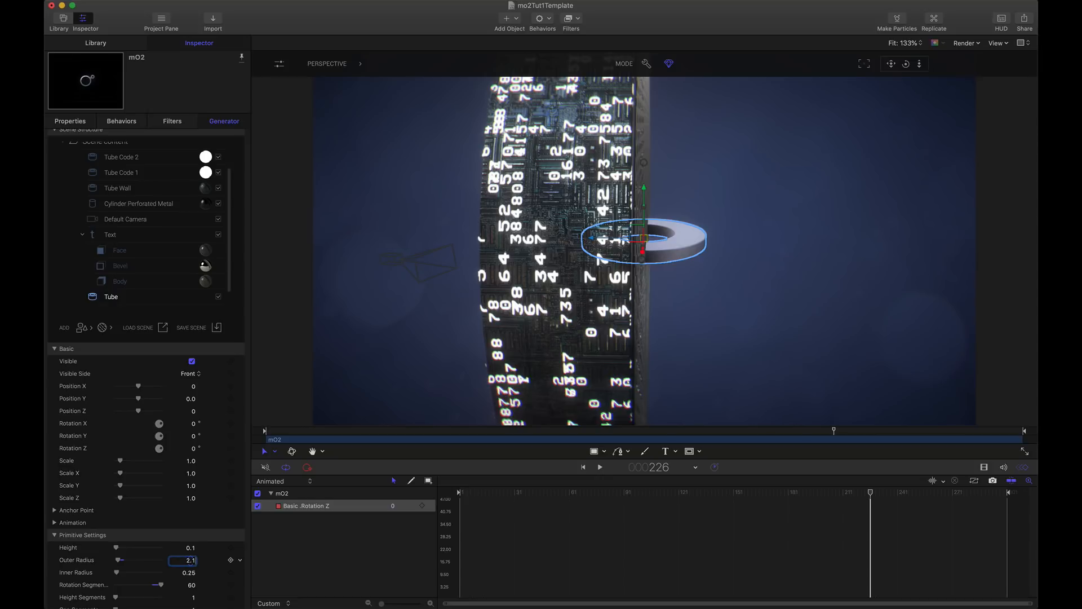
pyautogui.press('Return')
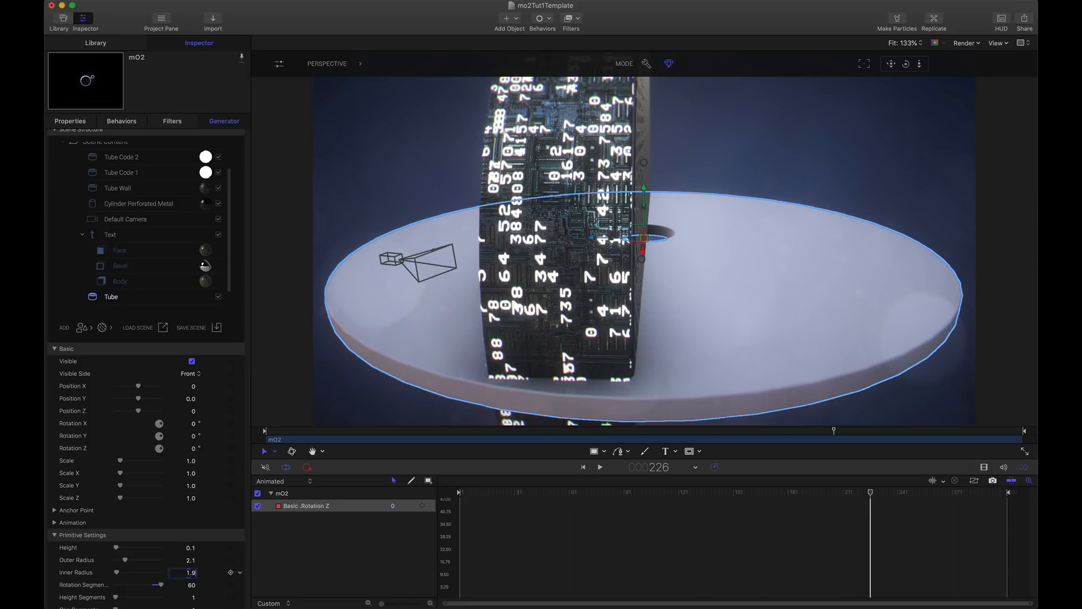
pyautogui.press('Return')
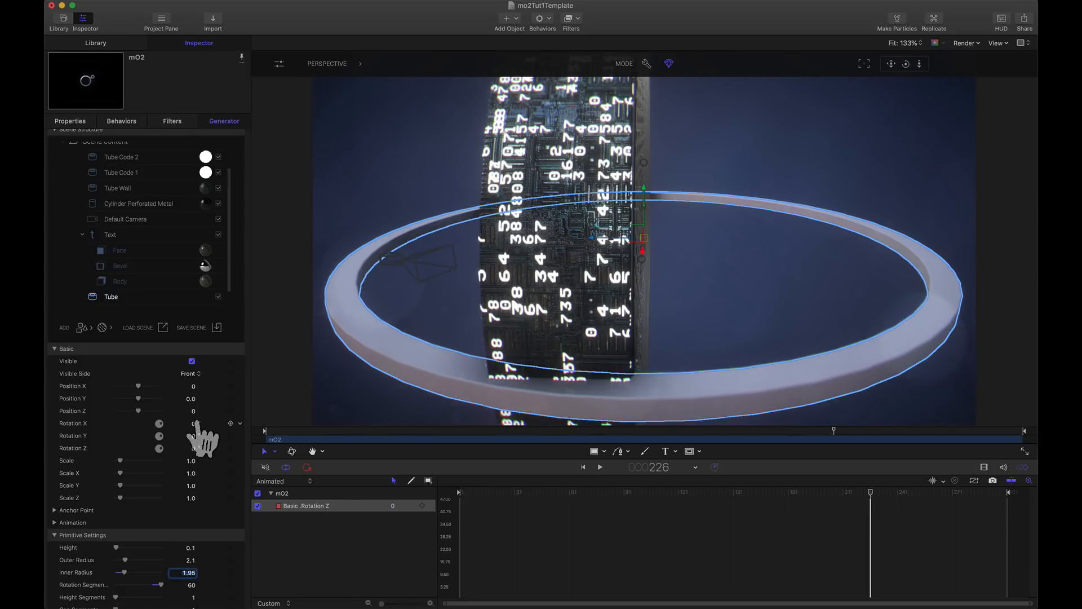
# Step: Set the new tube's Rotation X to 90° and return to the active camera view
pyautogui.click(194, 424)
pyautogui.write('90')
pyautogui.press('Return')
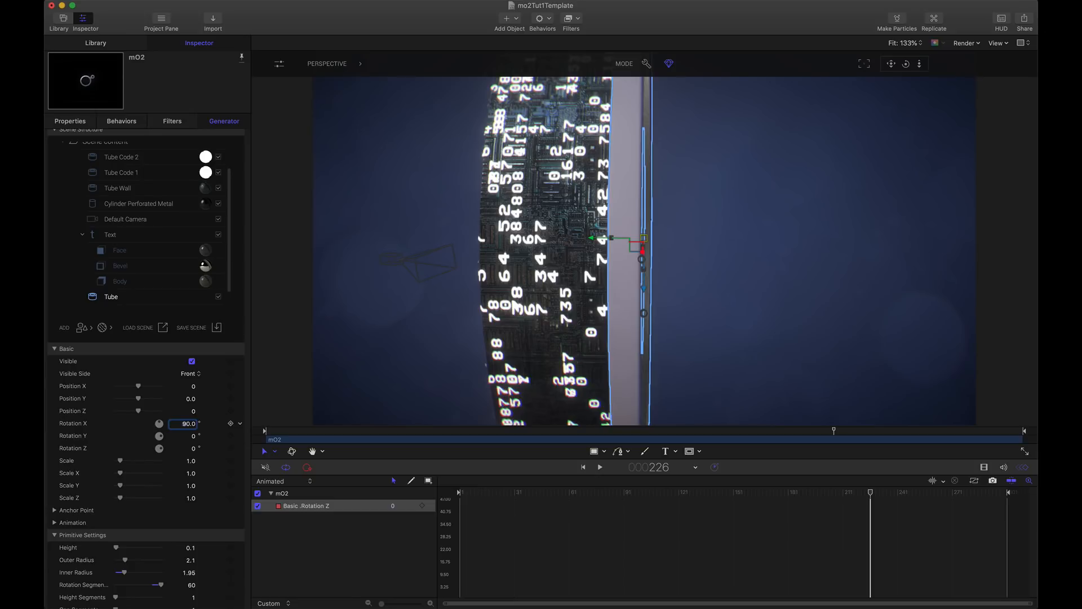
pyautogui.click(336, 66)
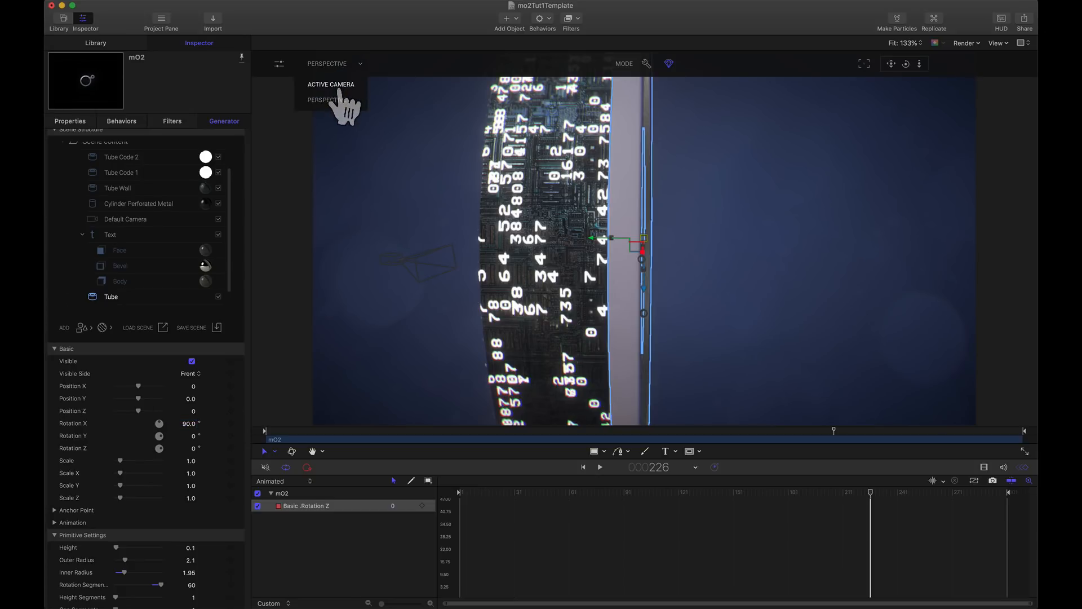
pyautogui.click(338, 86)
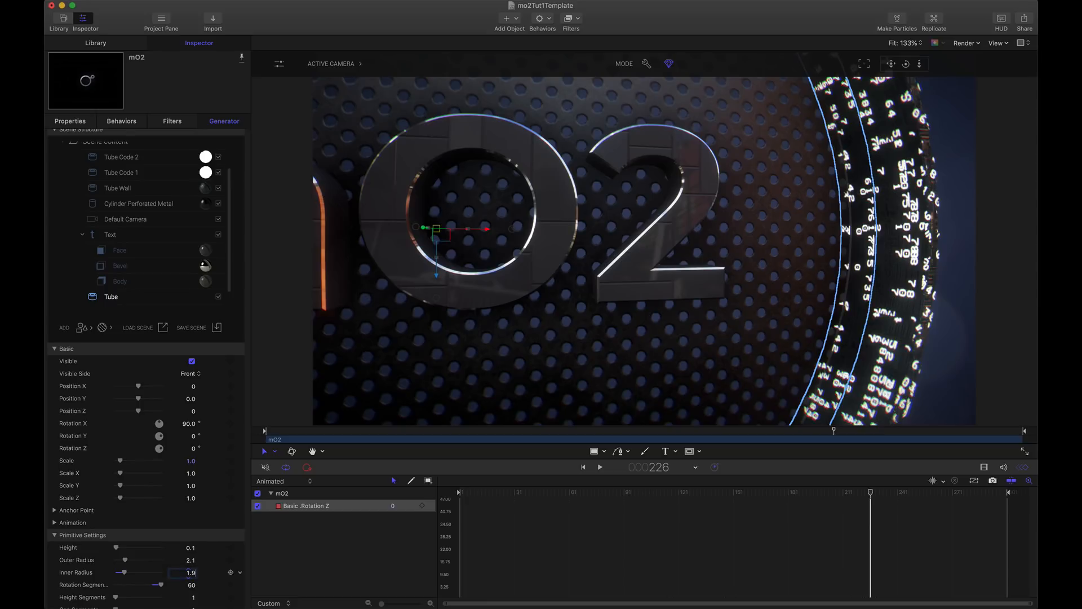
# Step: Set the new tube's inner radius to 1.85 and its Position Z to 0.01
pyautogui.press('Return')
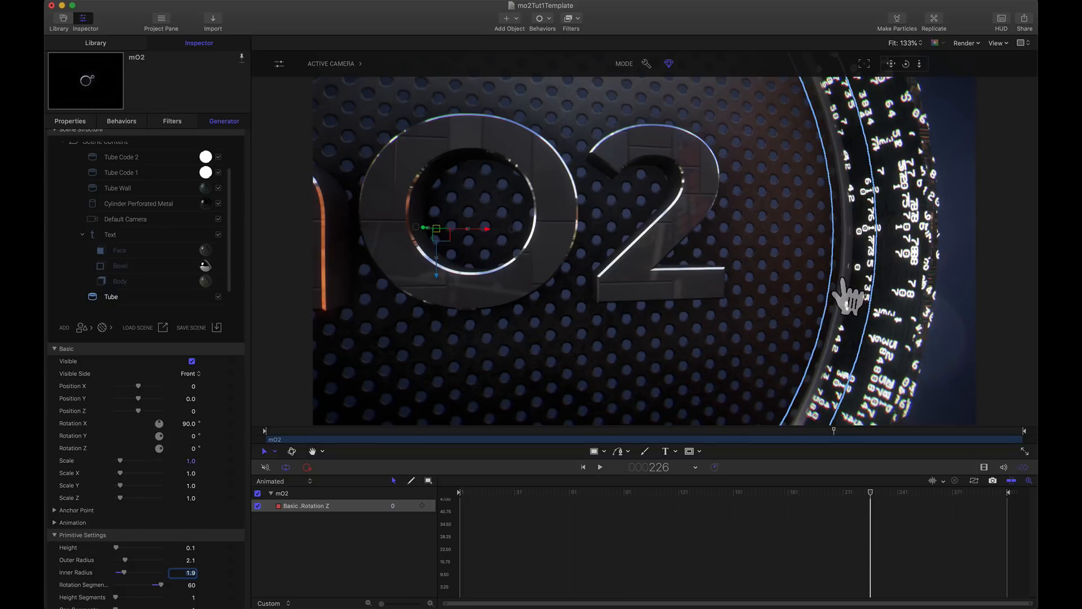
pyautogui.write('1.85')
pyautogui.press('Return')
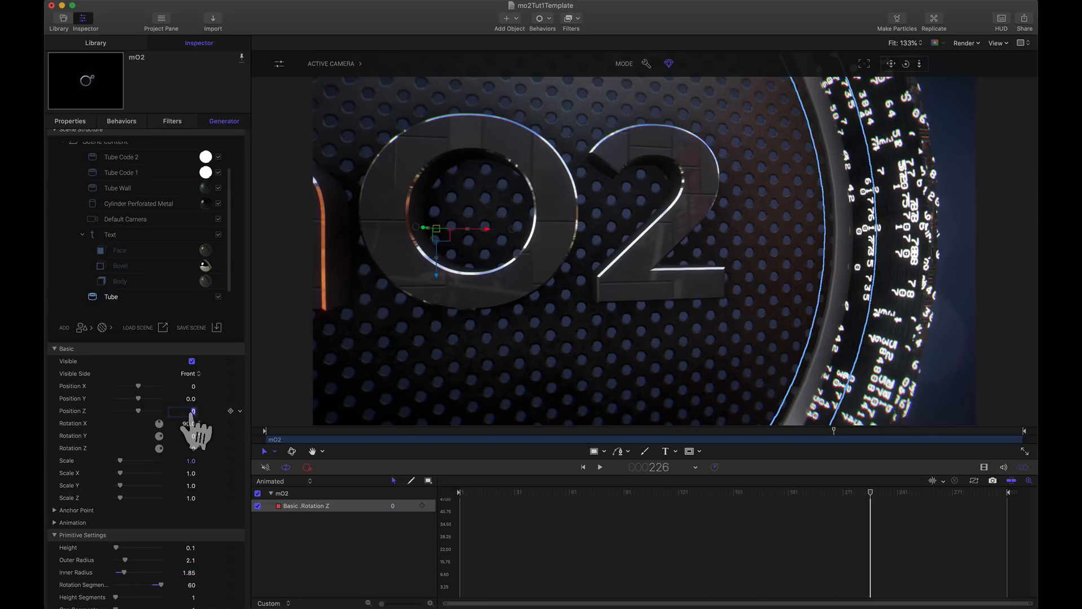
pyautogui.press('Return')
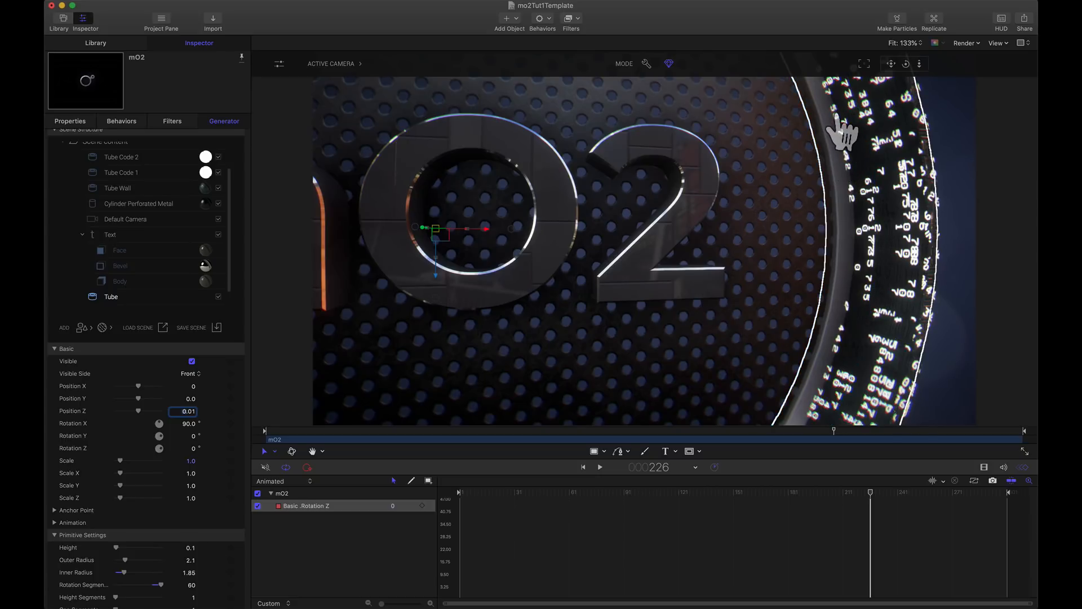
# Step: In the perspective view, apply the Basic Surface 8 material to the new tube and set its texture mapping to Cubic
pyautogui.click(333, 64)
pyautogui.click(338, 91)
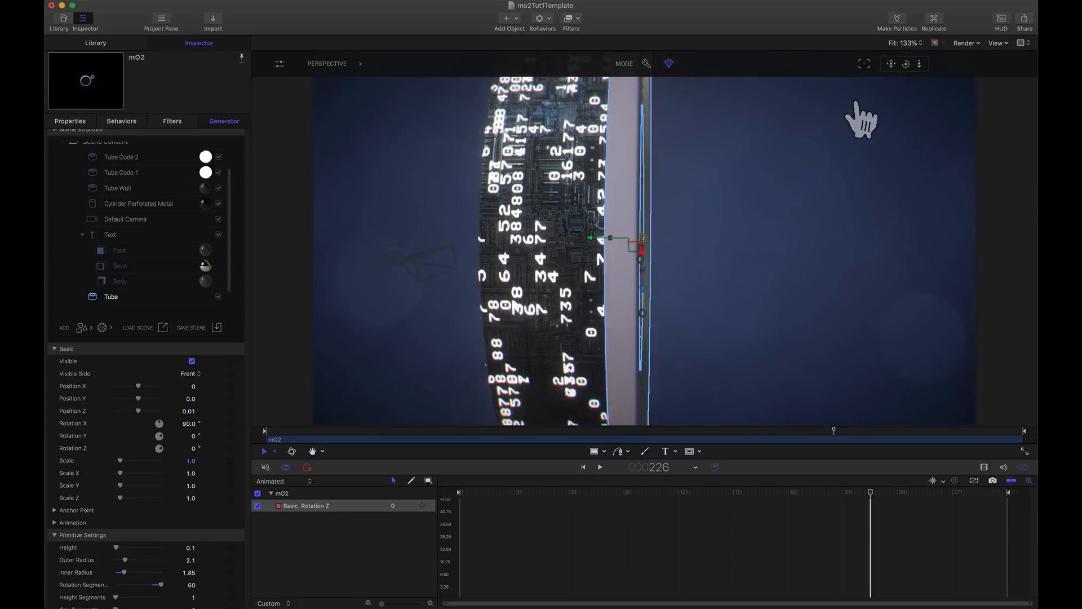
pyautogui.moveTo(905, 64)
pyautogui.mouseDown()
pyautogui.moveTo(857, 74)
pyautogui.moveTo(908, 77)
pyautogui.mouseUp()
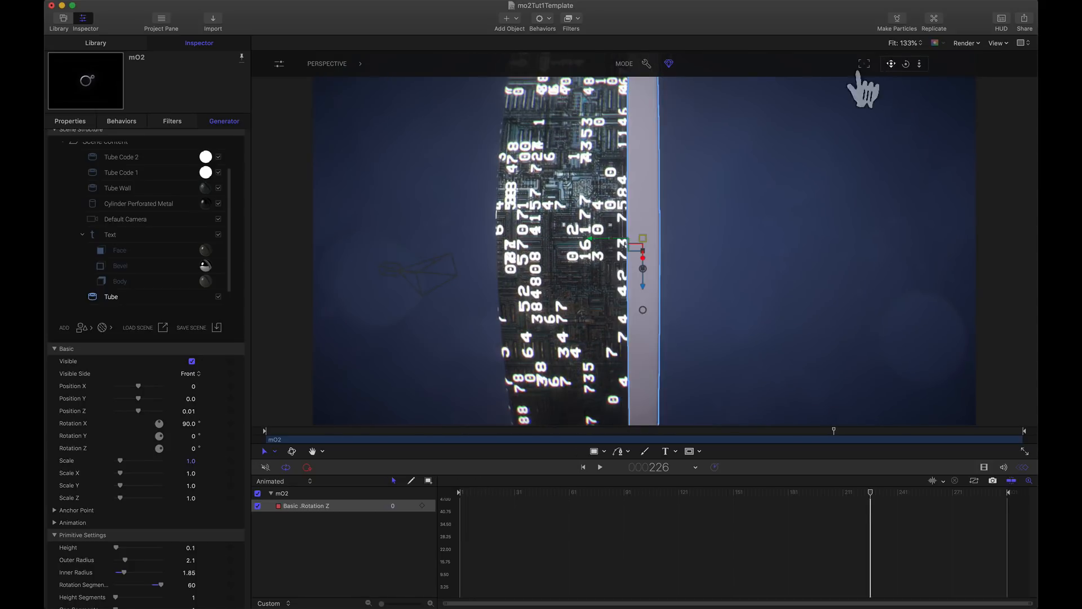
pyautogui.click(104, 328)
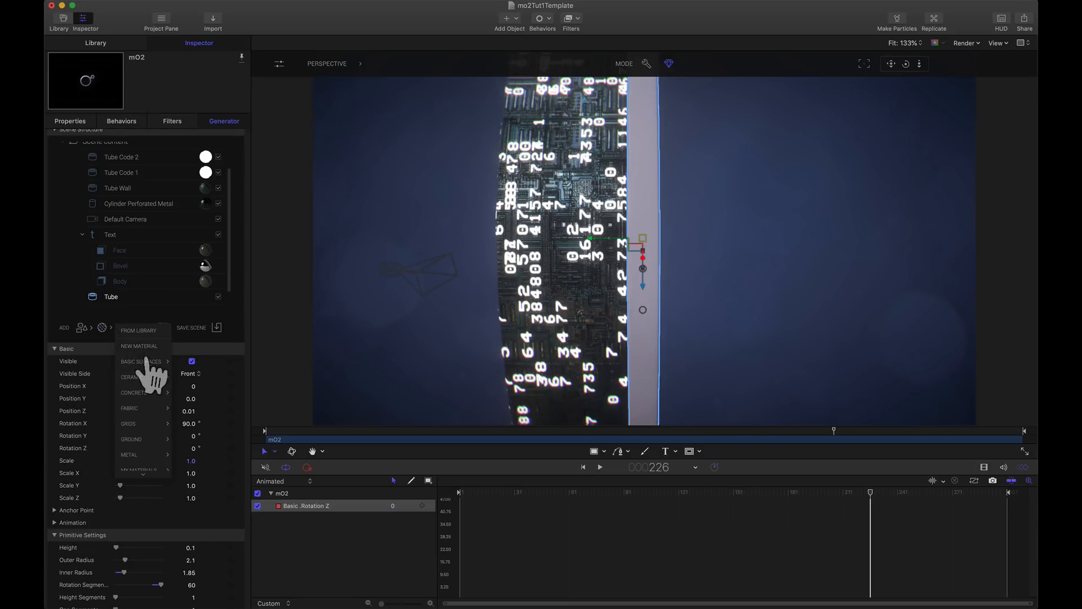
pyautogui.moveTo(145, 361)
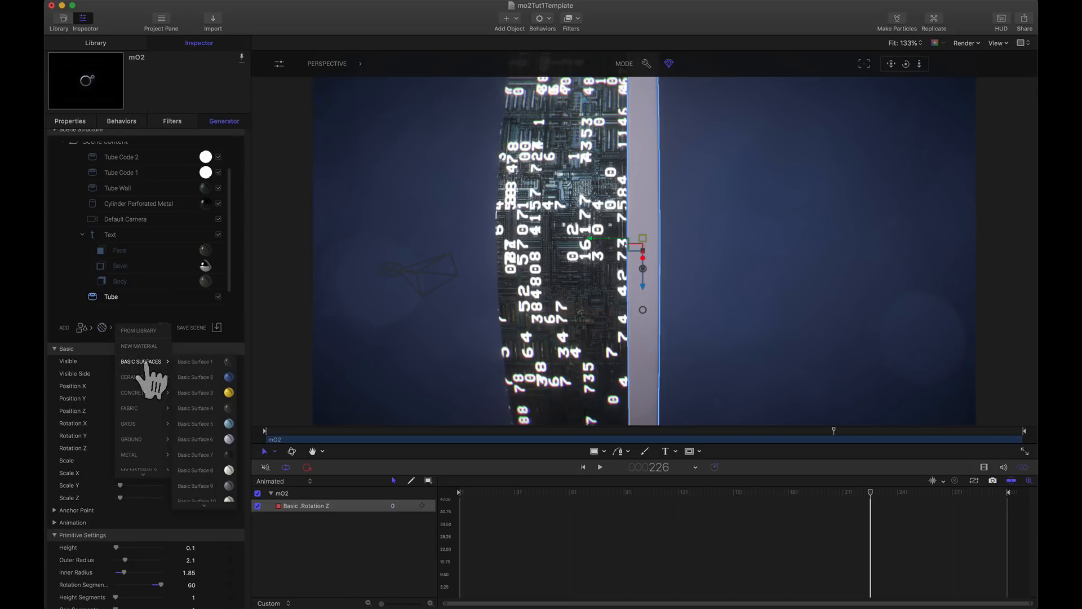
pyautogui.click(227, 471)
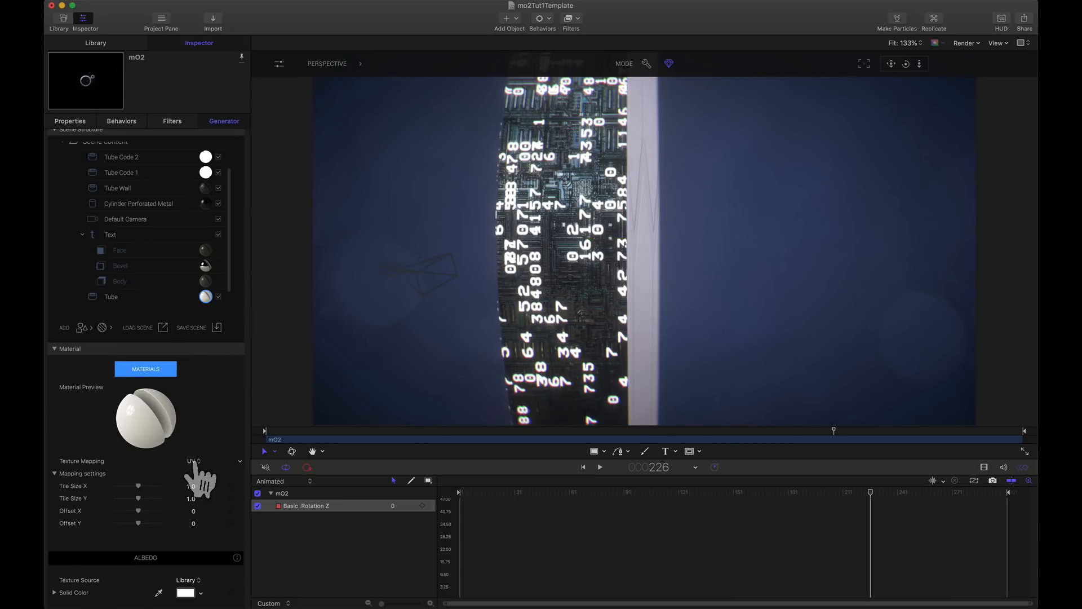
pyautogui.click(193, 461)
pyautogui.click(196, 470)
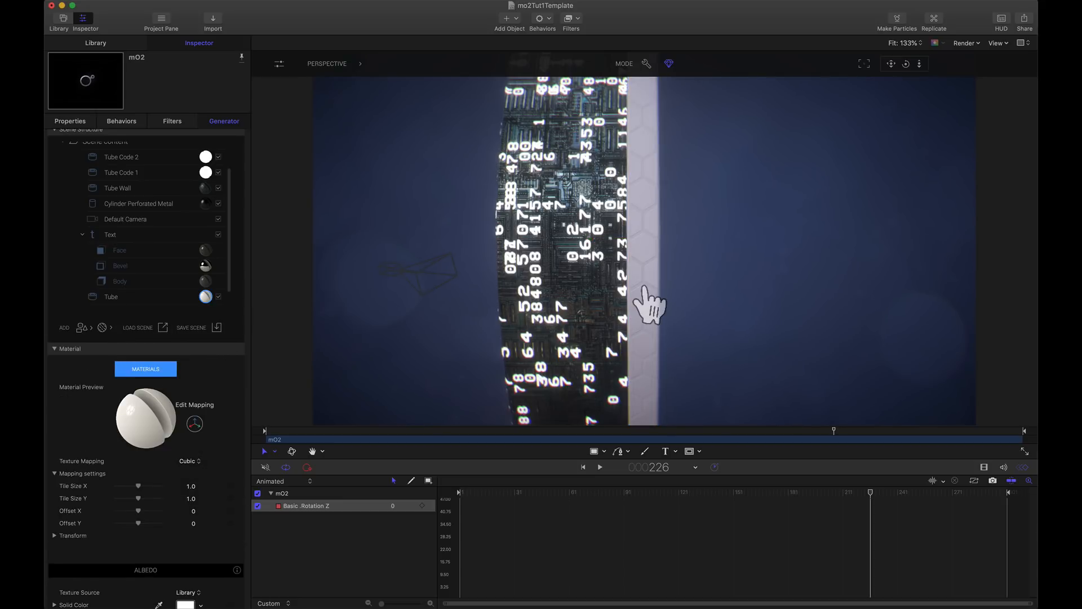
# Step: Duplicate the new tube and name the two copies Tube Back and Tube Front
pyautogui.click(111, 297)
pyautogui.scroll(-2, 136, 273)
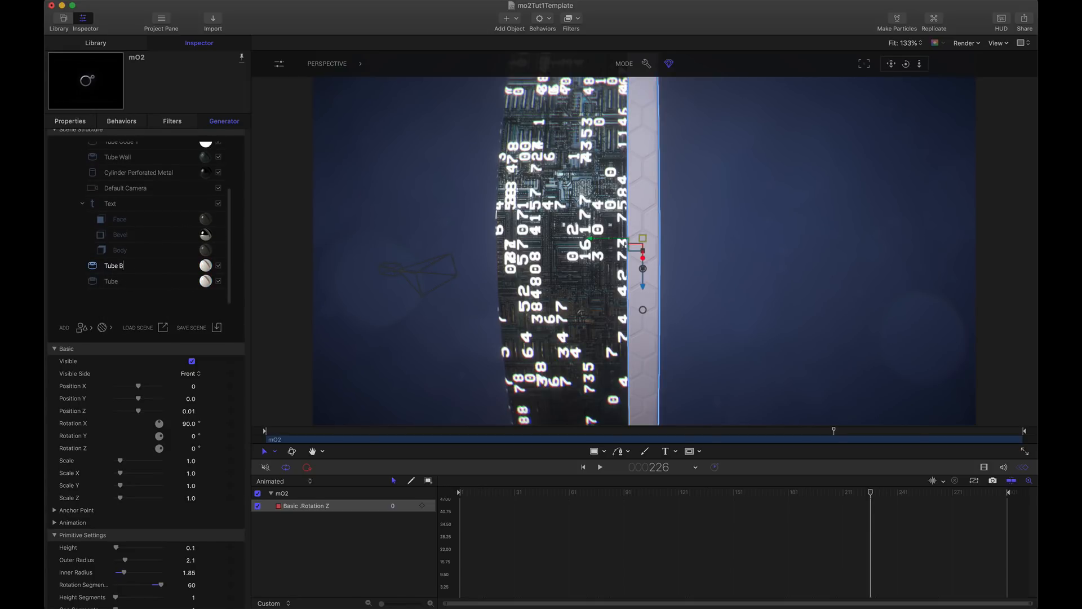
pyautogui.write('Front')
pyautogui.press('Return')
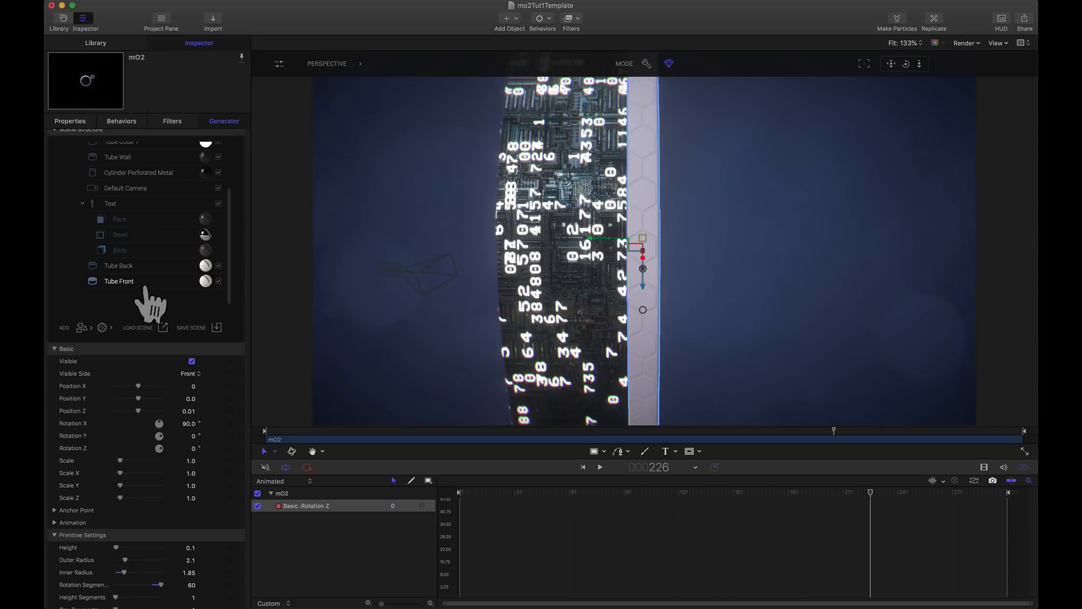
# Step: Move Tube Front forward to a Position Z of about 0.51 and return to the active camera view
pyautogui.moveTo(588, 240); pyautogui.dragTo(530, 235)
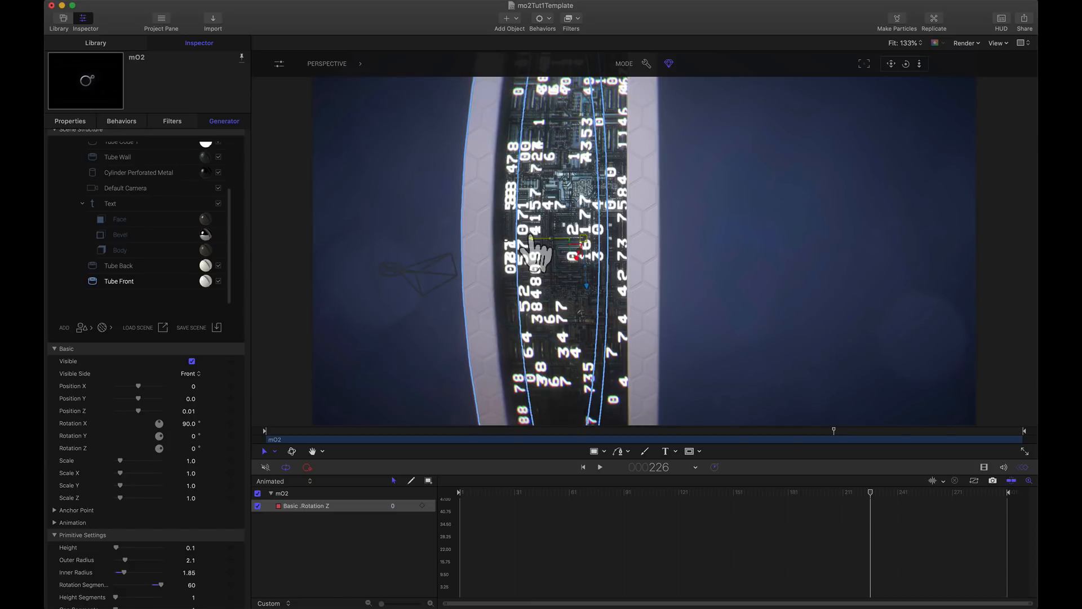
pyautogui.click(338, 64)
pyautogui.click(332, 85)
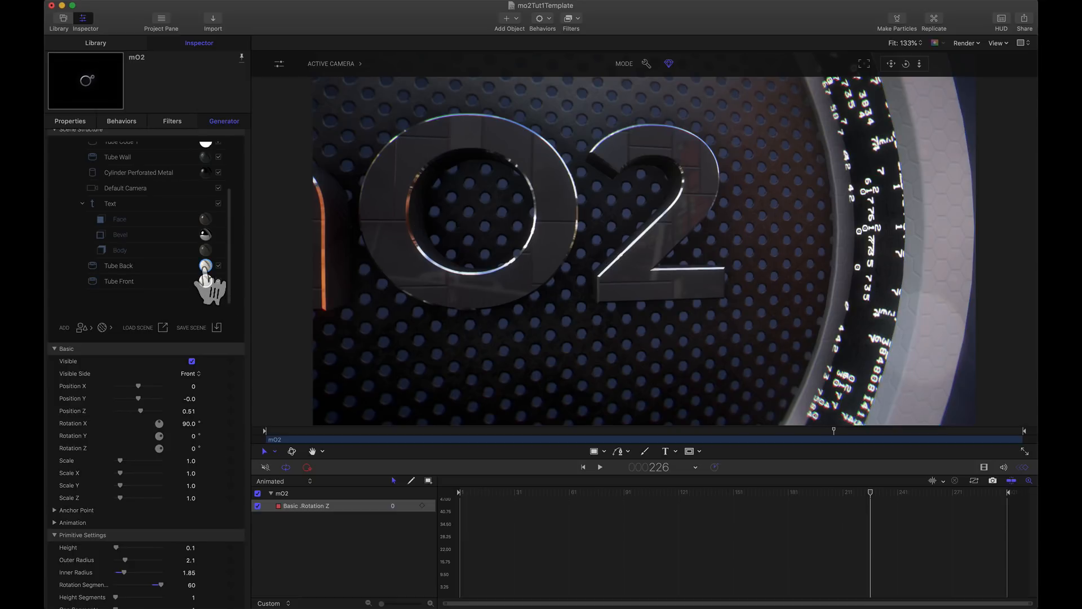
# Step: Replace the material of both Tube Back and Tube Front with Basic Surface 7 from the material library
pyautogui.click(205, 266)
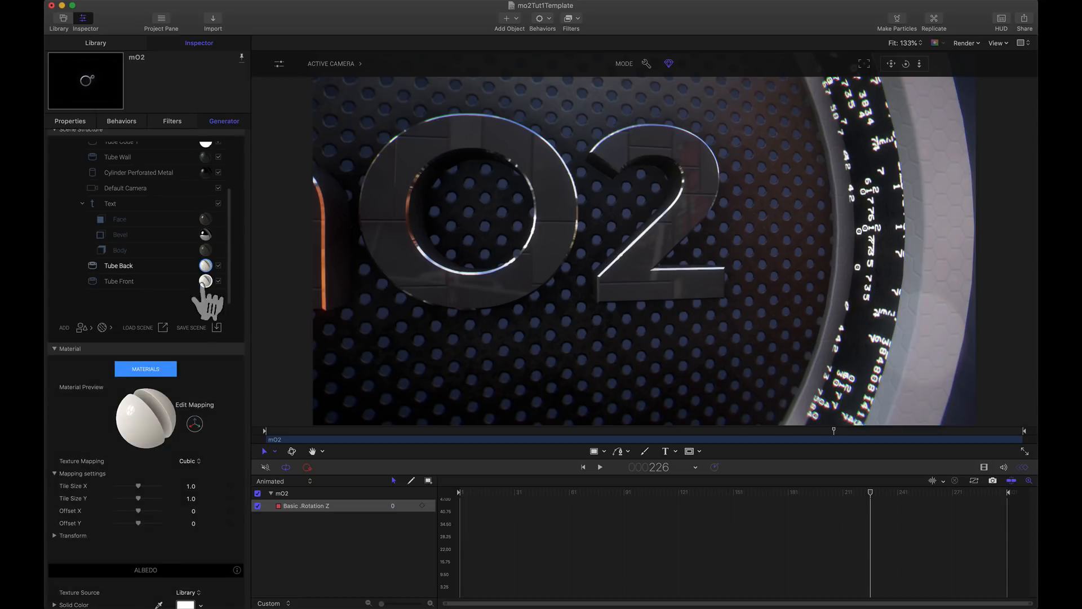
pyautogui.click(155, 372)
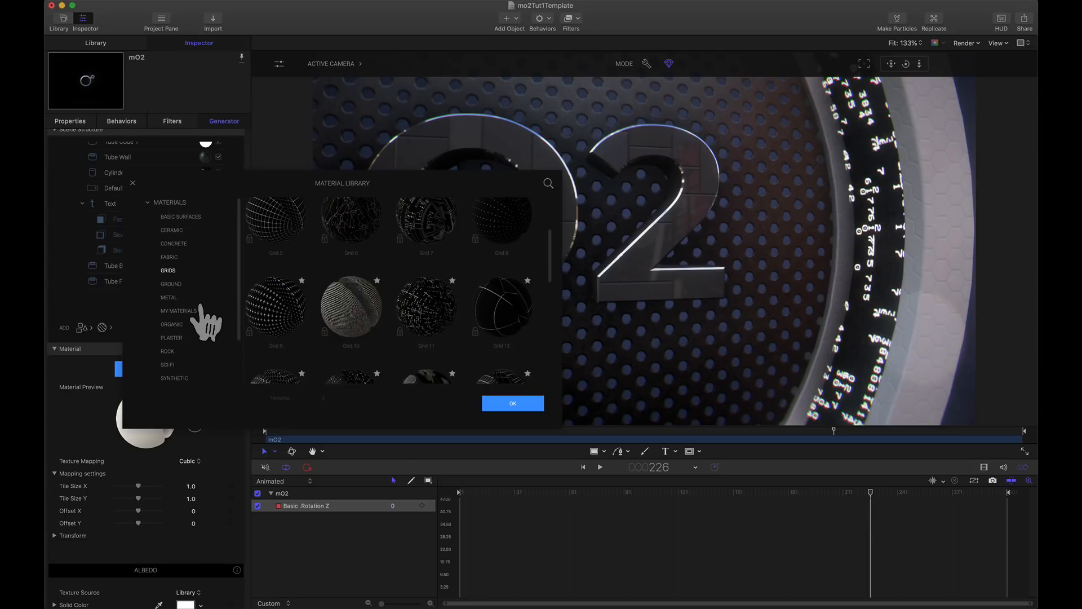
pyautogui.click(181, 215)
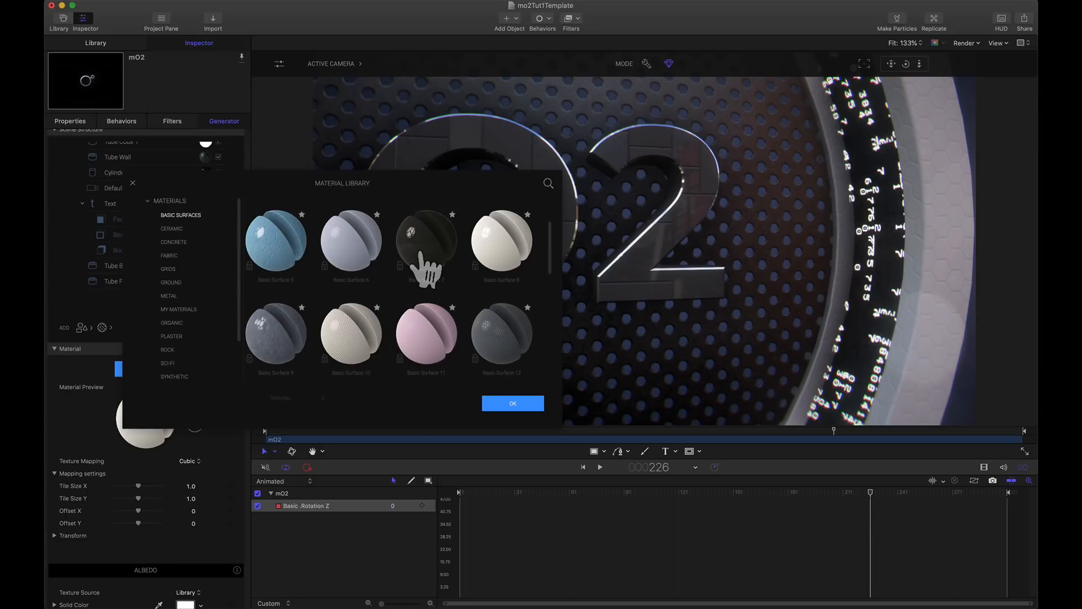
pyautogui.click(427, 270)
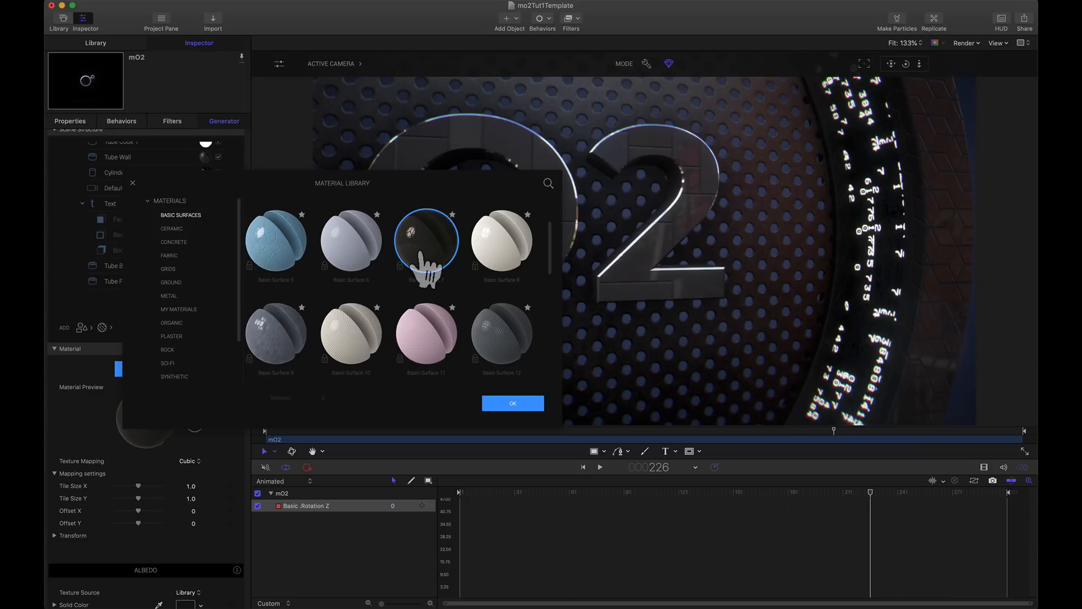
pyautogui.click(513, 403)
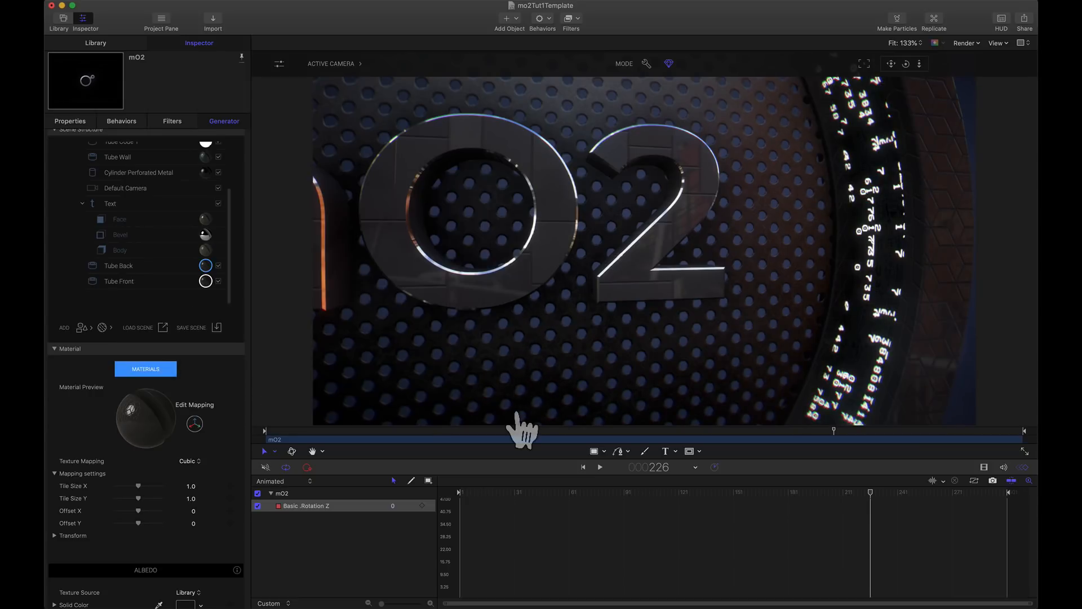
pyautogui.click(332, 63)
pyautogui.click(327, 99)
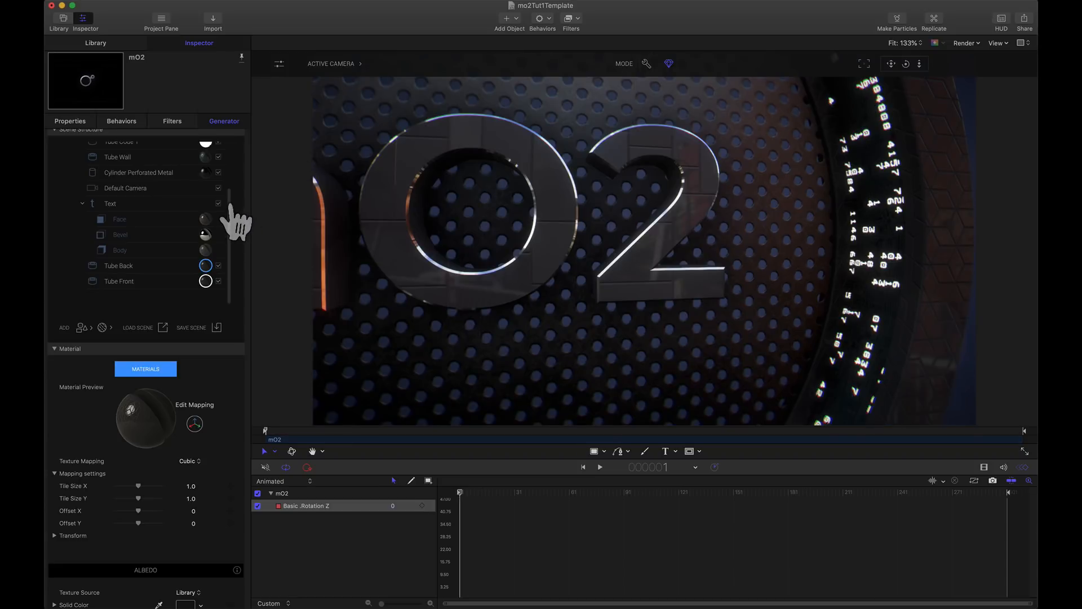
# Step: Group all scene objects from Tube Code 2 through Tube Front into one group named Stage
pyautogui.scroll(3, 236, 222)
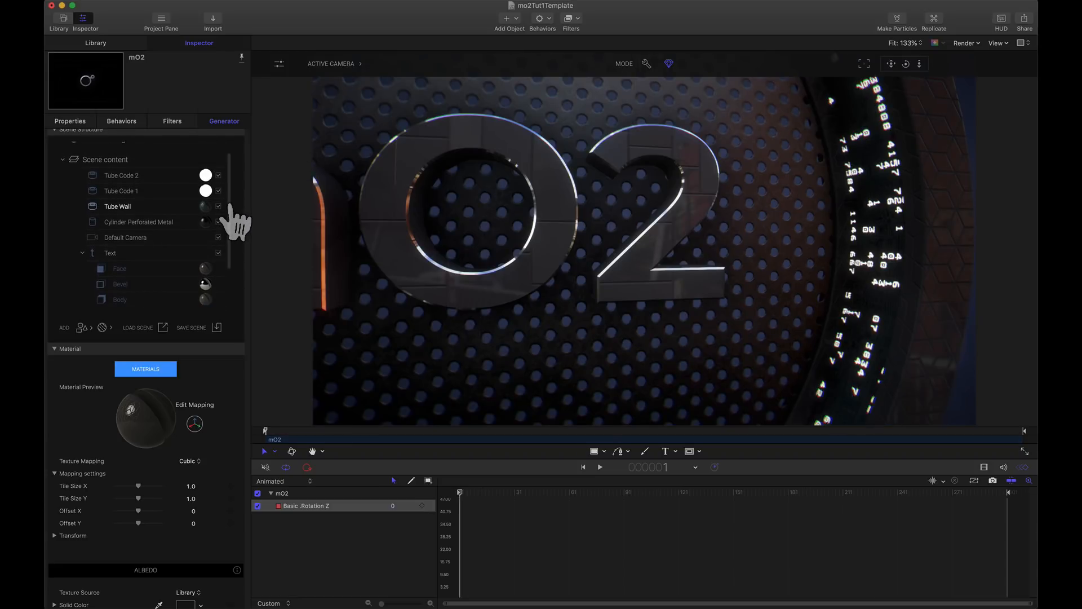
pyautogui.click(137, 176)
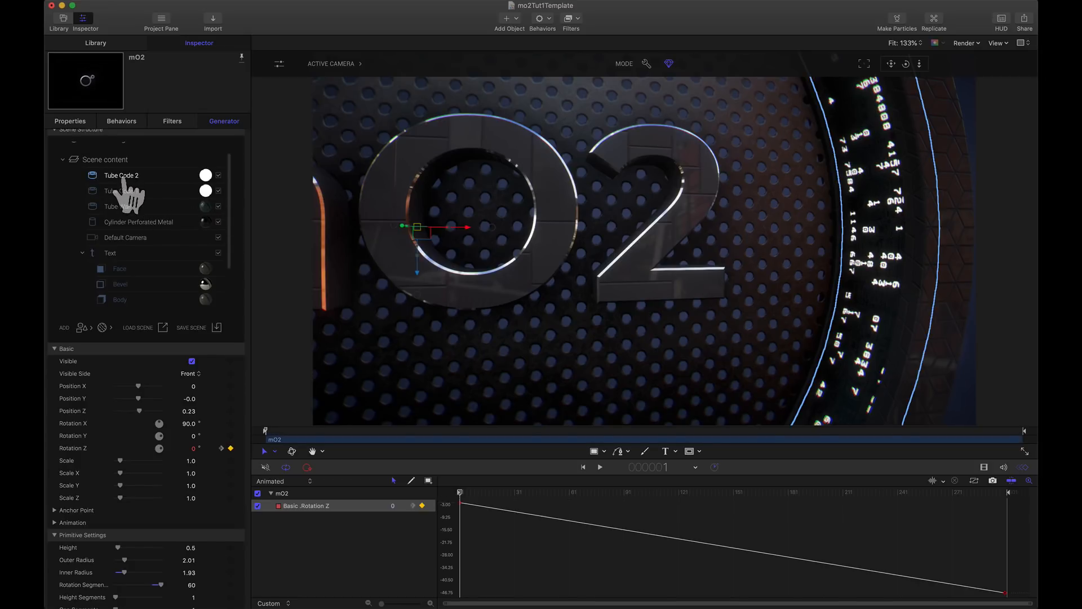
pyautogui.scroll(-3, 131, 228)
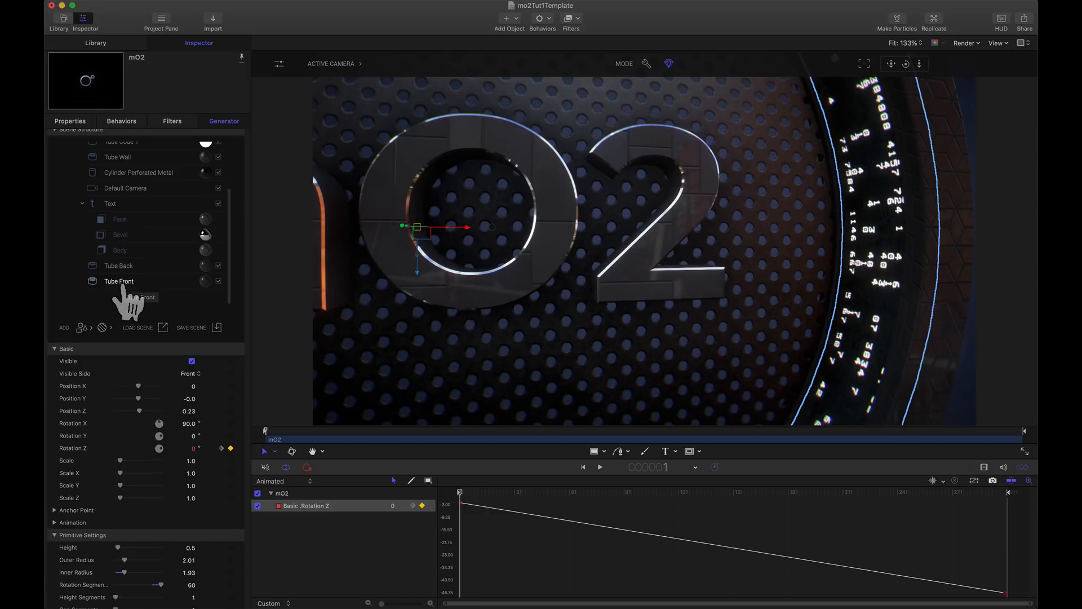
pyautogui.click(122, 284)
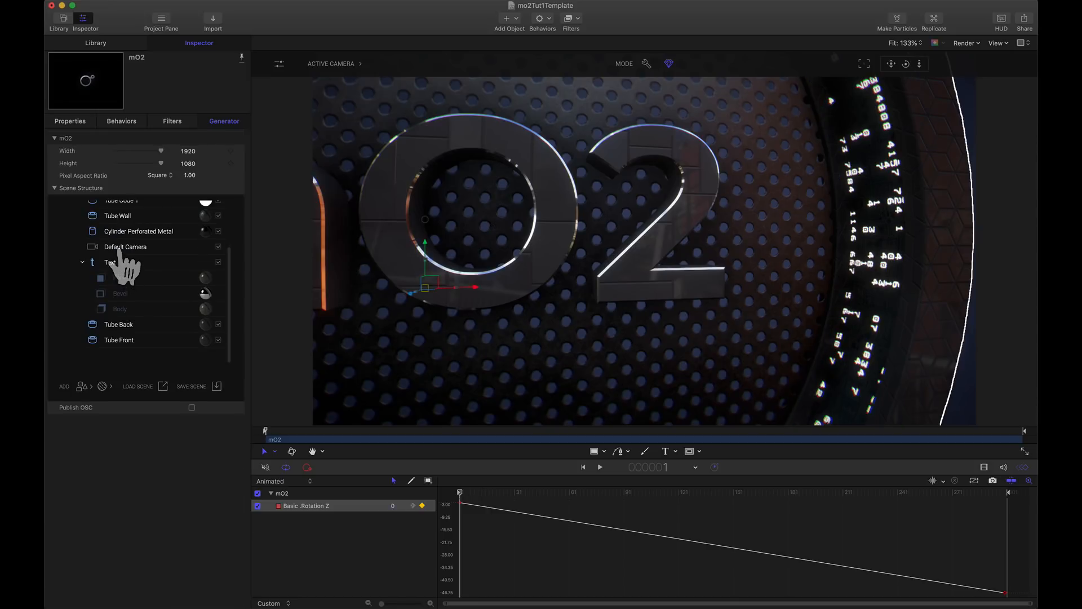
pyautogui.rightClick(120, 249)
pyautogui.click(127, 260)
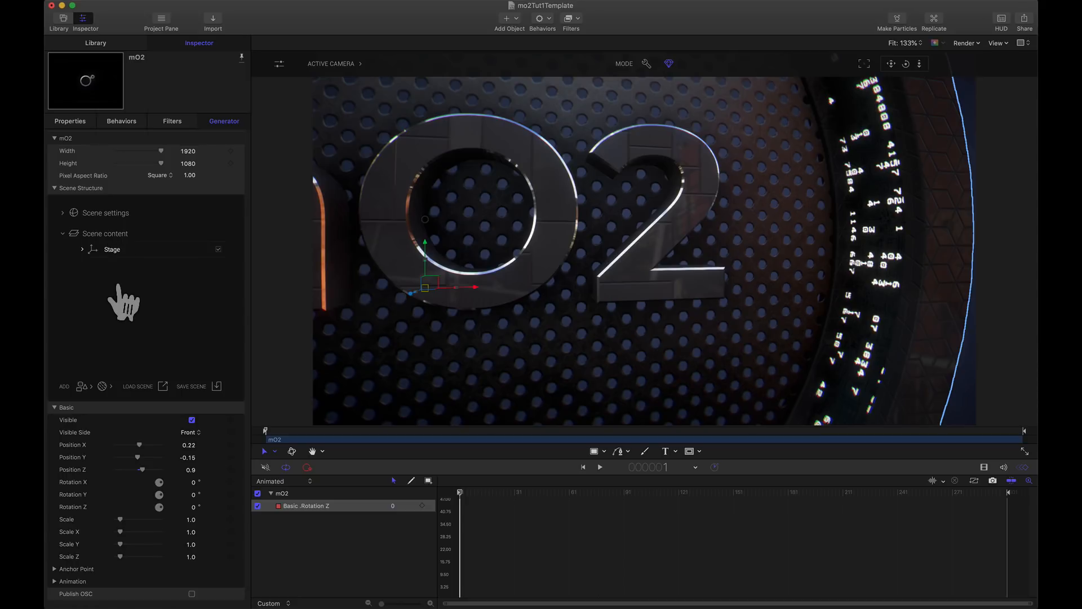
pyautogui.click(123, 302)
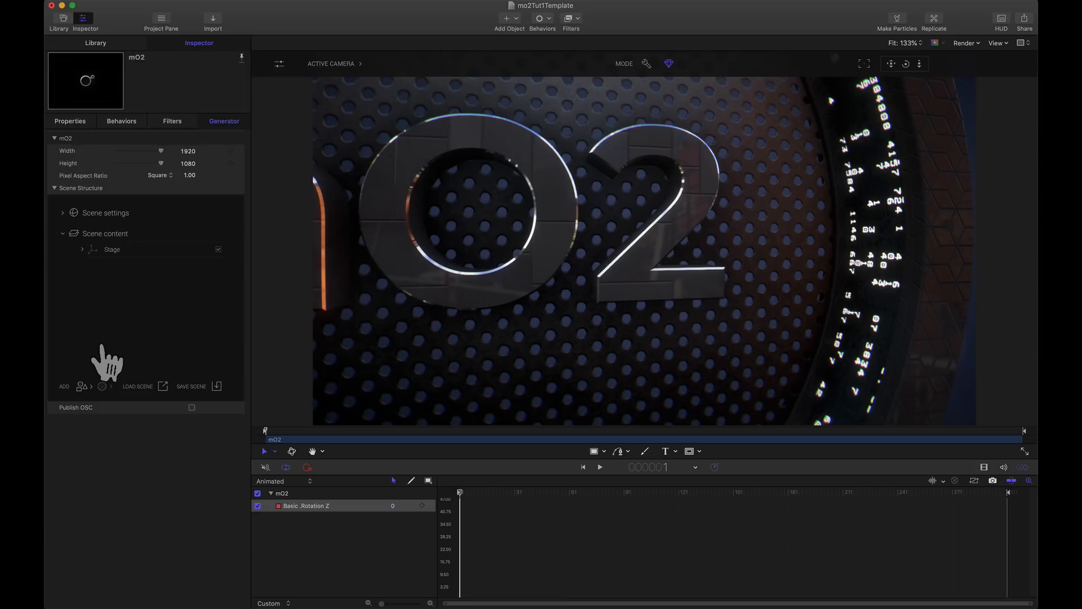
# Step: Open the scene's Environment settings and set the Horizontal Offset to 72°
pyautogui.click(62, 214)
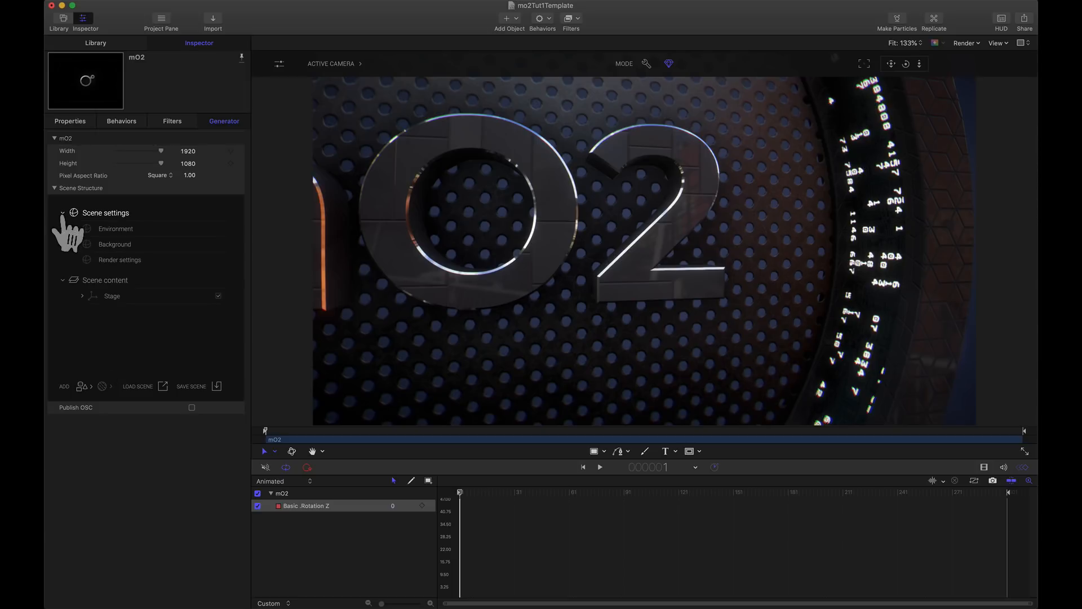
pyautogui.click(112, 230)
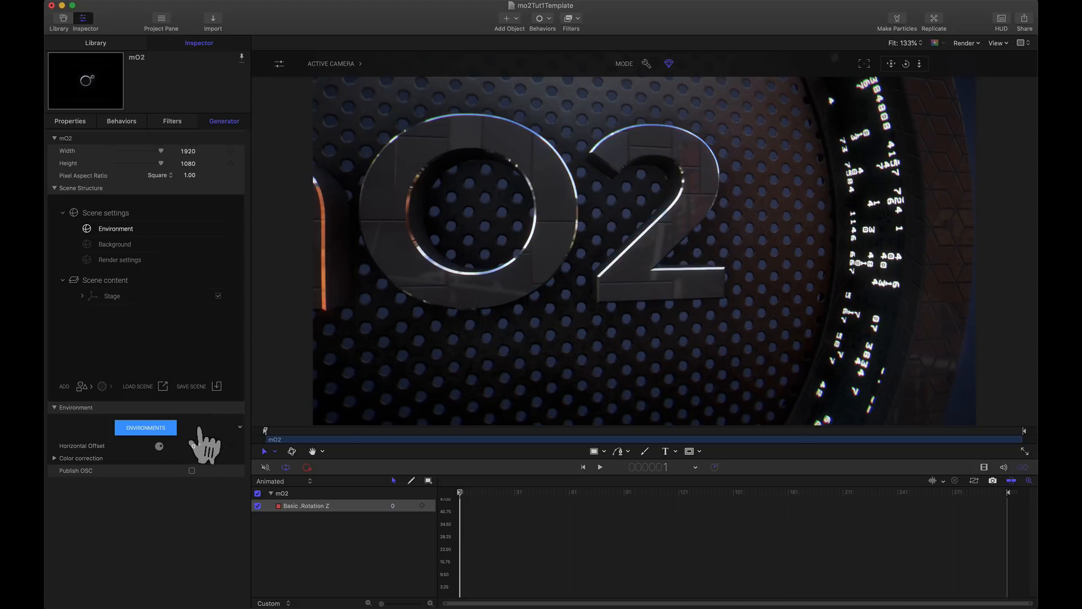
pyautogui.moveTo(193, 450); pyautogui.dragTo(234, 449)
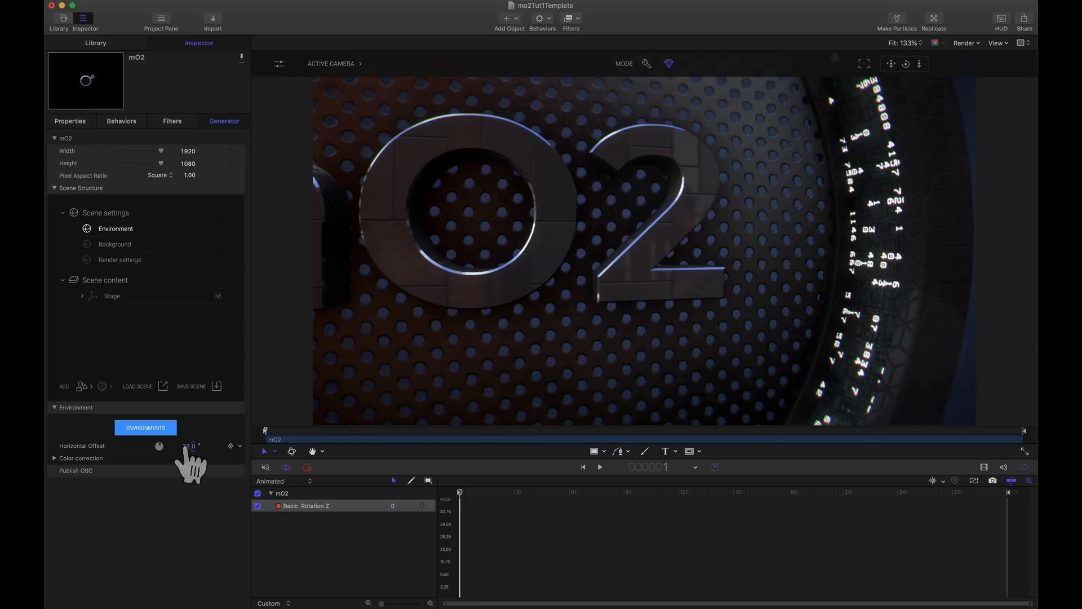
# Step: Replace the environment with the Inline Studio Lighting map from the CG Soft category and set its Horizontal Offset to 122°
pyautogui.click(150, 429)
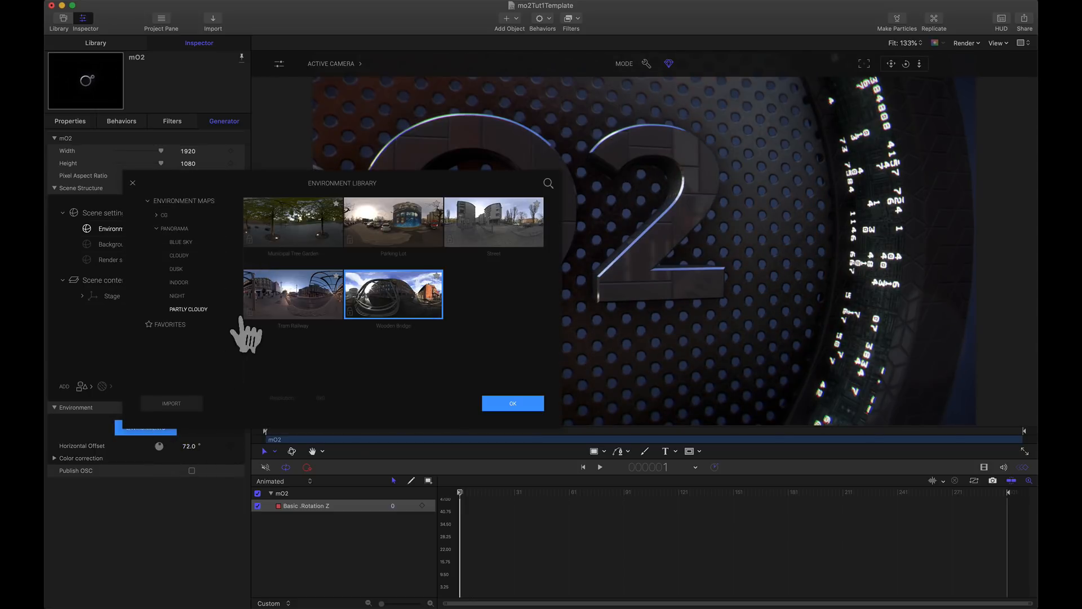
pyautogui.click(157, 215)
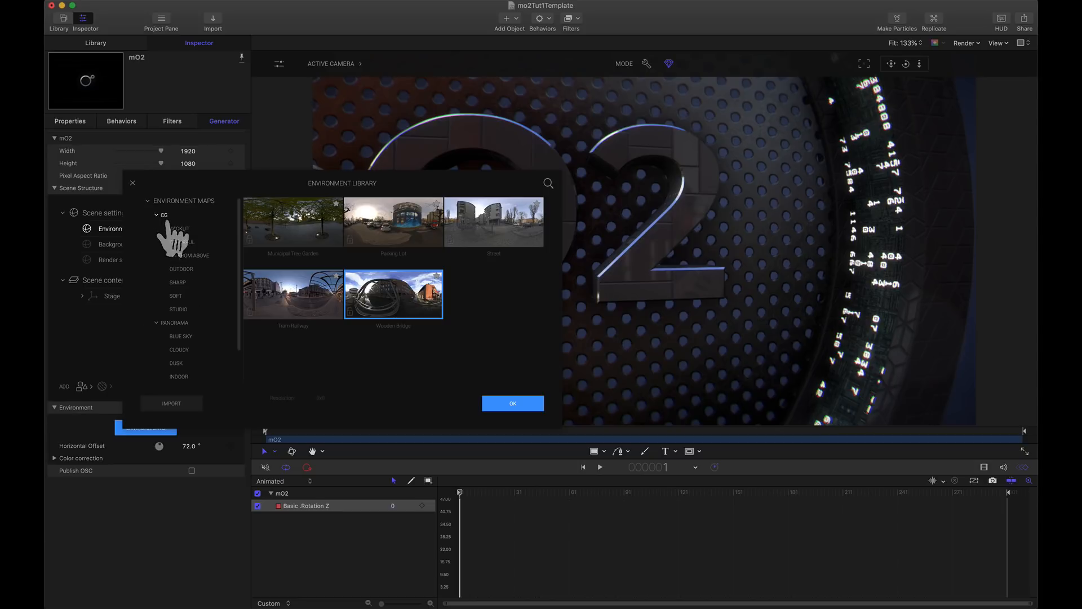
pyautogui.click(174, 295)
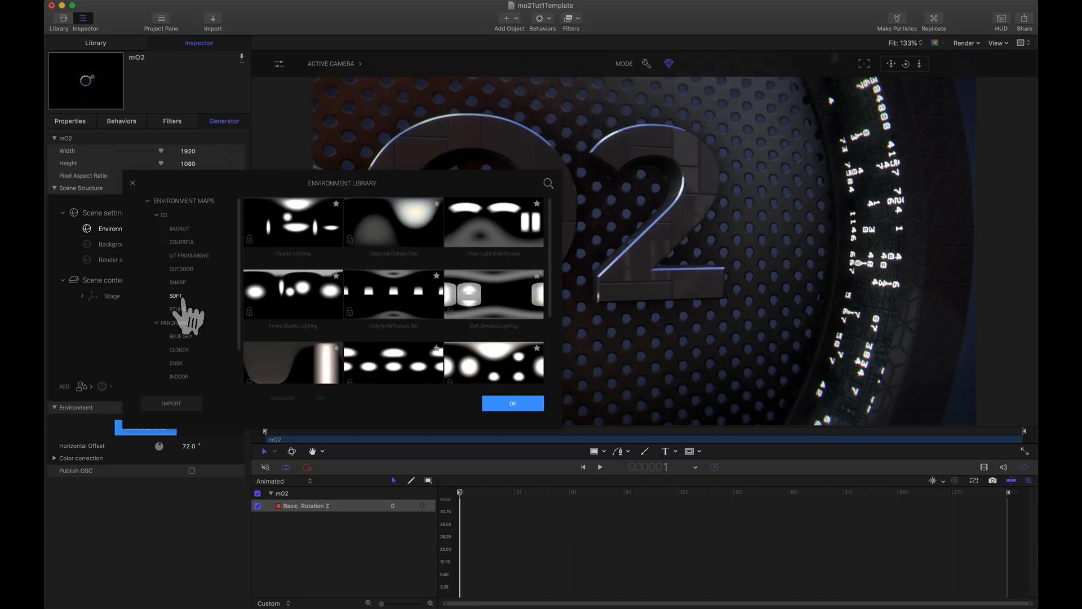
pyautogui.click(283, 290)
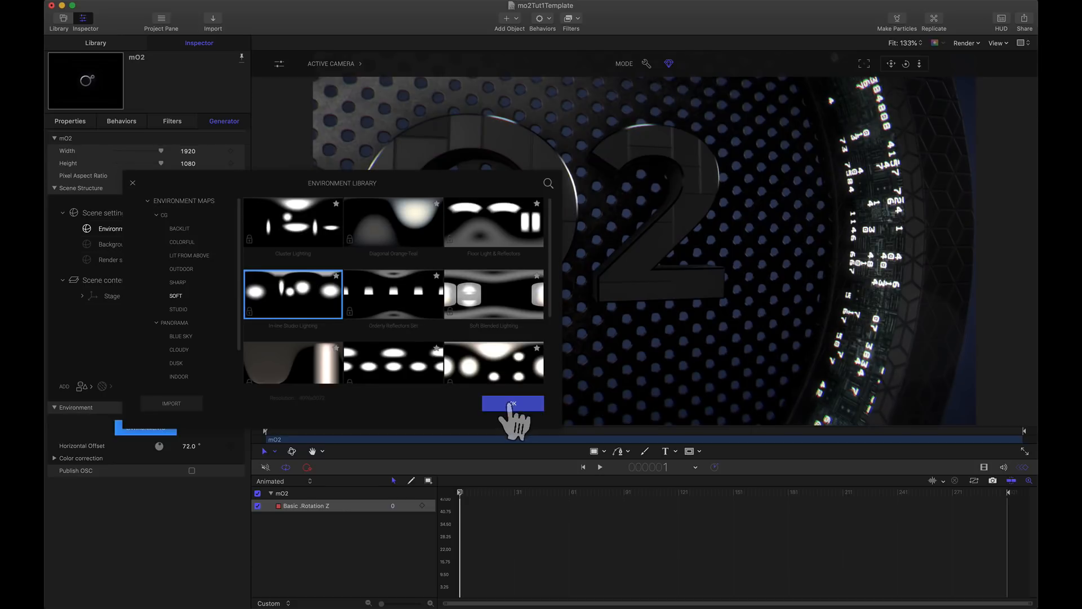
pyautogui.click(512, 402)
pyautogui.moveTo(188, 447); pyautogui.dragTo(185, 446)
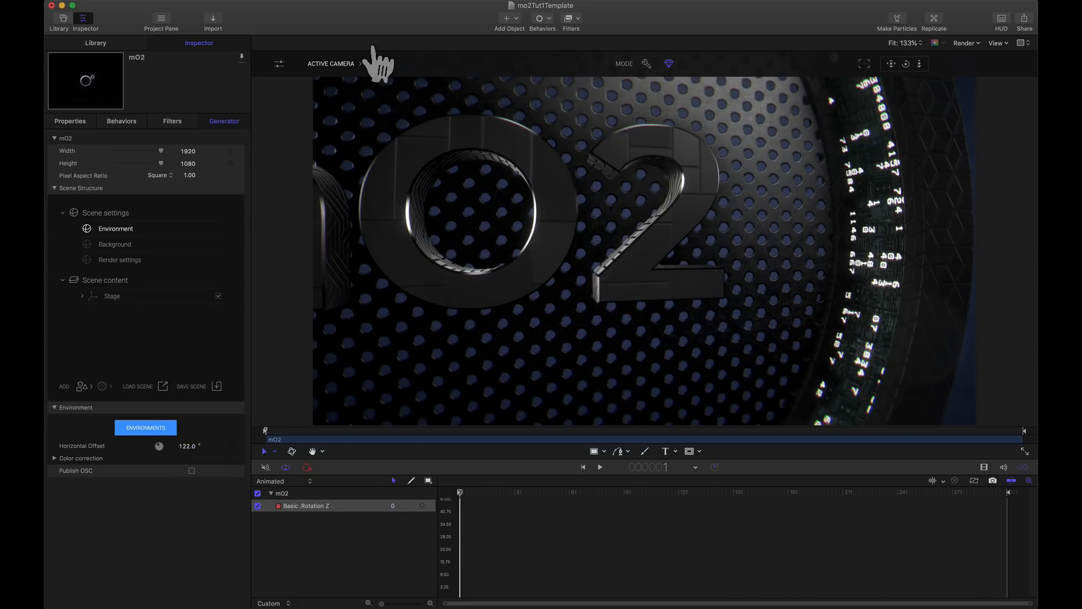
# Step: Move Default Camera out of the Stage group so it sits above Stage in the scene content
pyautogui.click(82, 295)
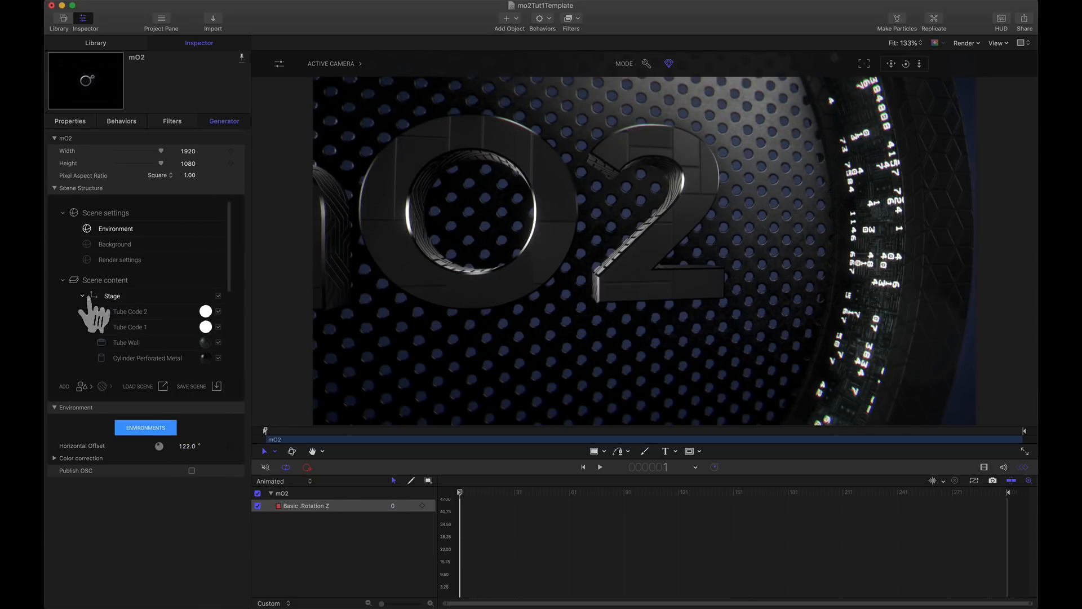
pyautogui.scroll(-5, 90, 307)
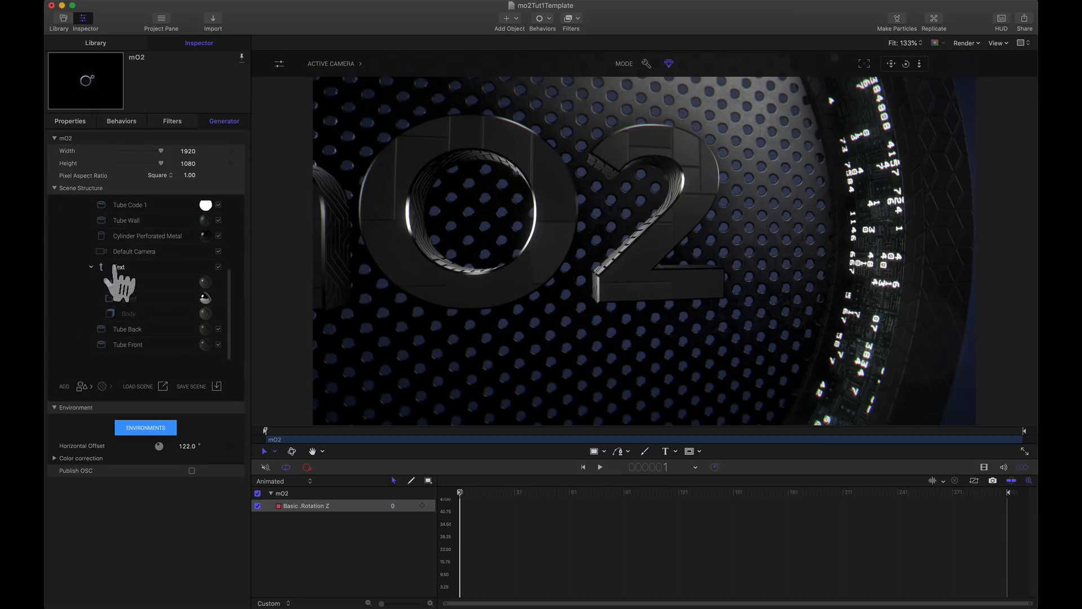
pyautogui.moveTo(106, 255); pyautogui.dragTo(103, 226)
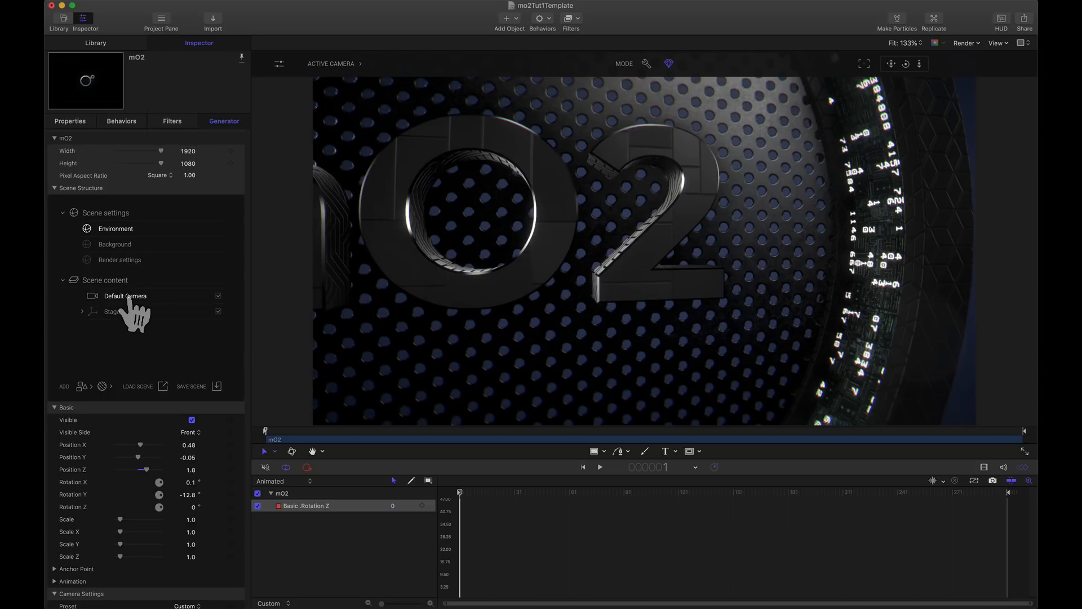
# Step: Reset Default Camera's Basic parameters and set its Position Z to 5.0
pyautogui.click(240, 408)
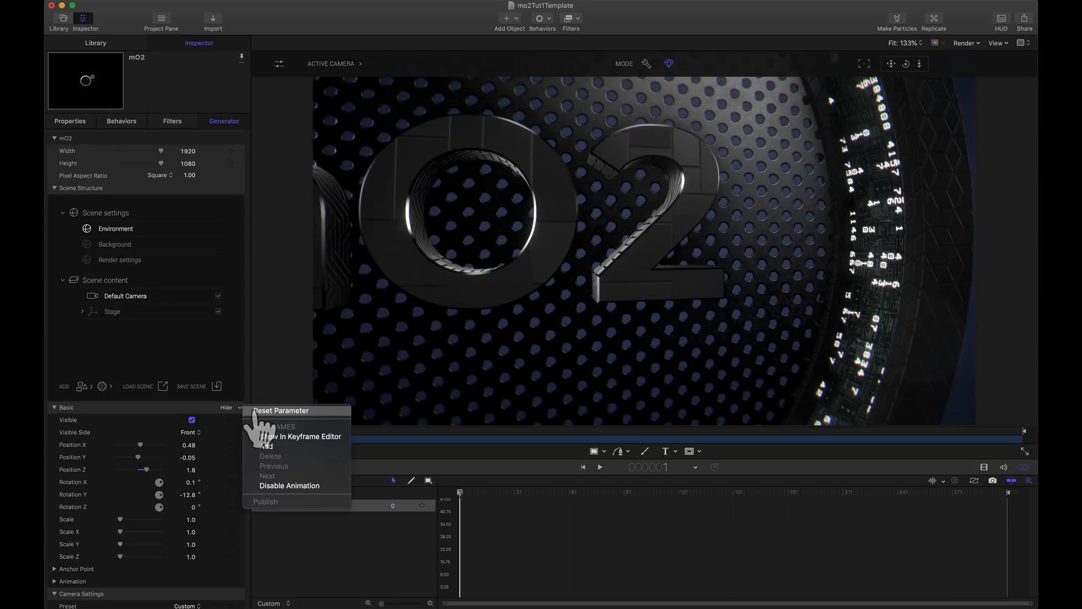
pyautogui.click(261, 413)
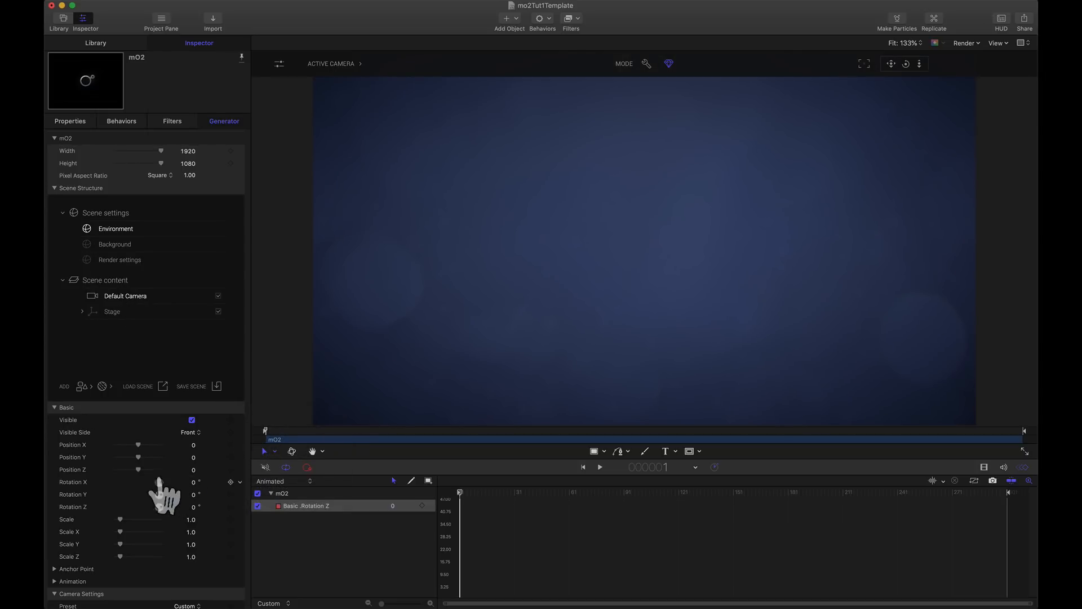
pyautogui.moveTo(139, 468); pyautogui.dragTo(161, 470)
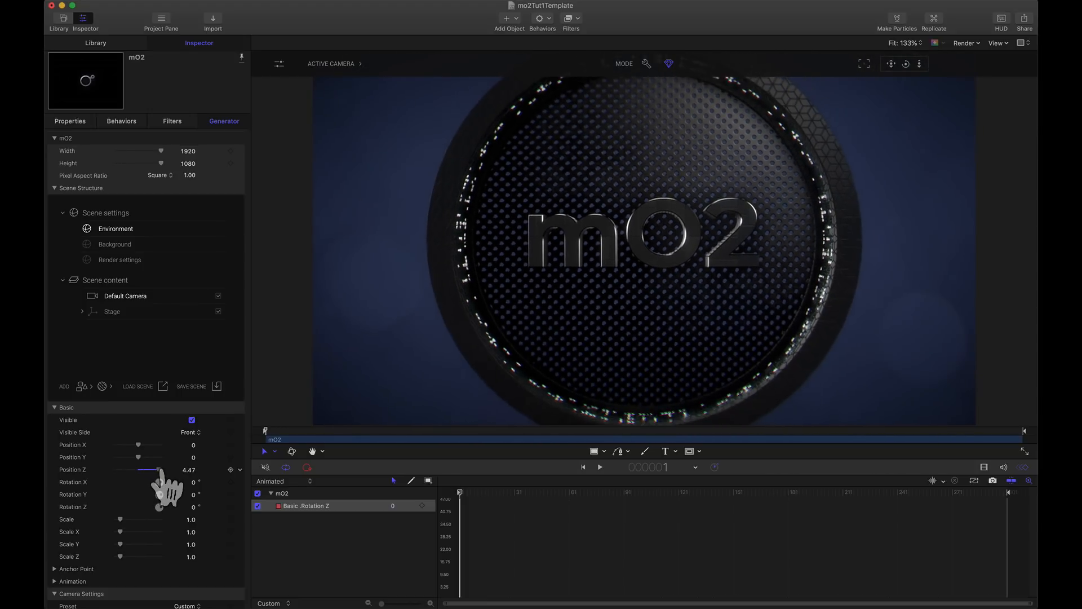
# Step: Lower the mO2 text to a Position Y of -0.19 and collapse the Stage group
pyautogui.click(634, 239)
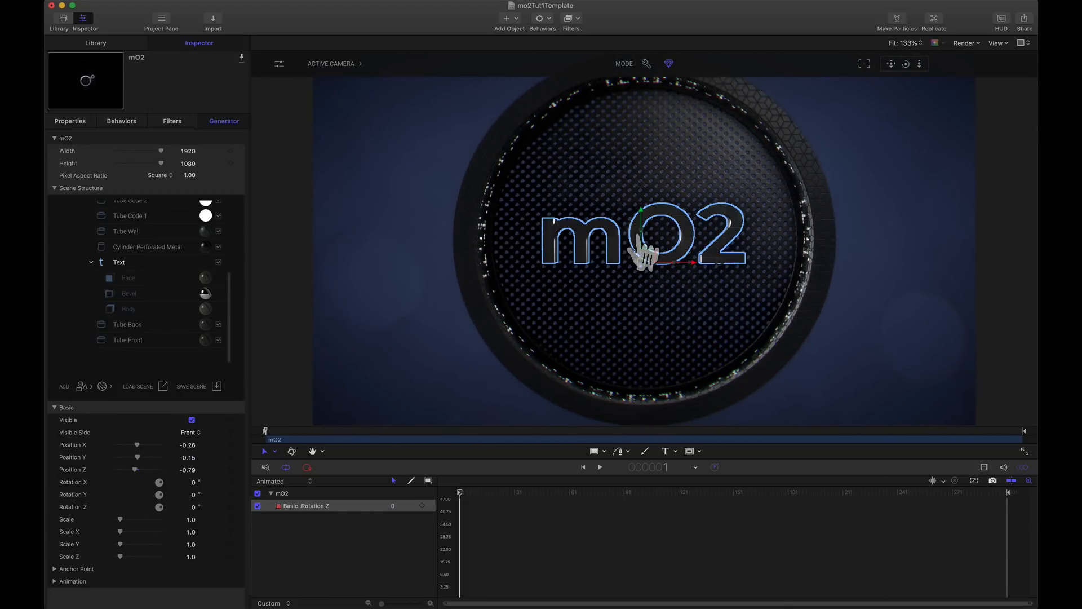
pyautogui.moveTo(649, 233); pyautogui.dragTo(641, 214)
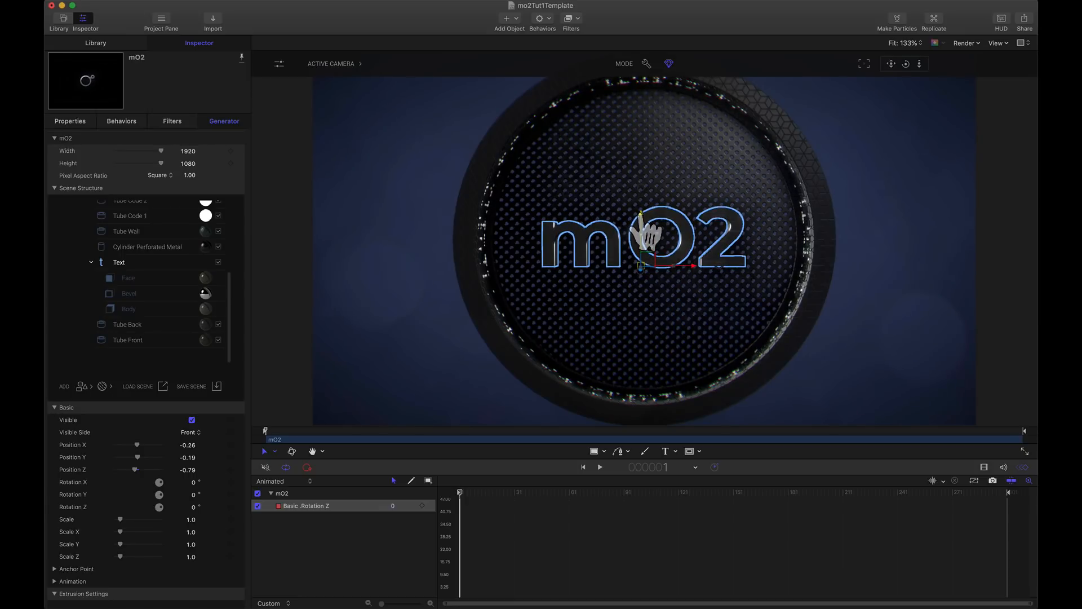
pyautogui.scroll(5, 80, 306)
pyautogui.click(82, 311)
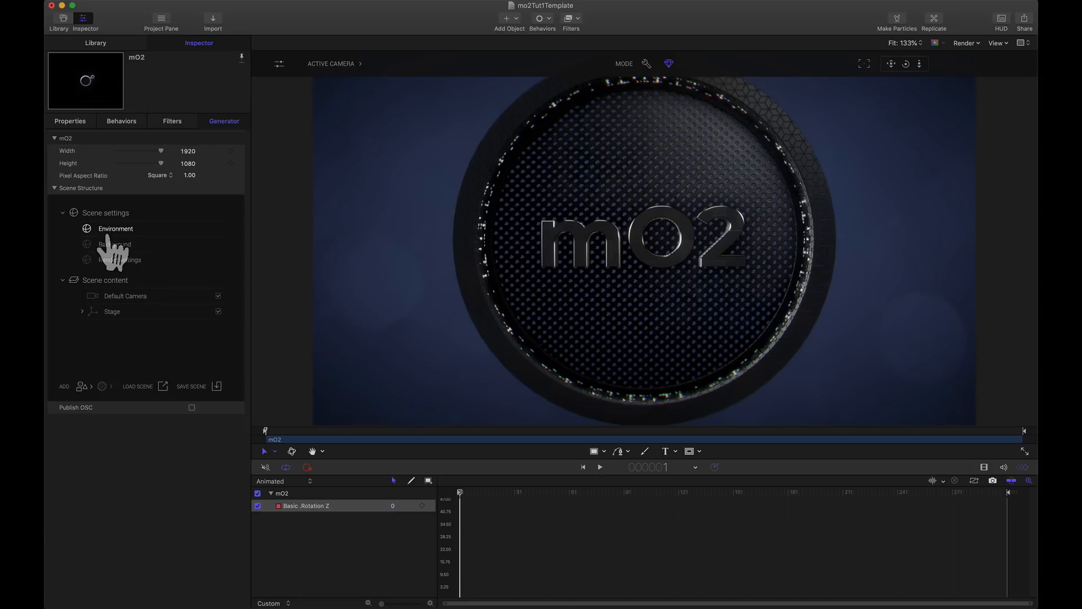
# Step: Keyframe the environment's Horizontal Offset at 159° on frame 1 and 149° on frame 300
pyautogui.click(108, 236)
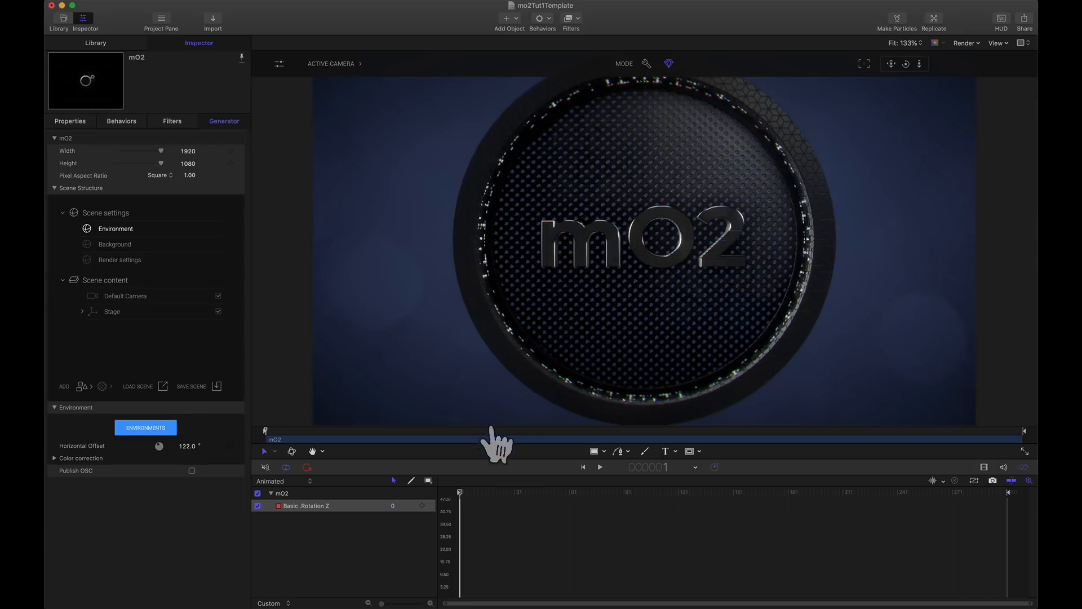
pyautogui.moveTo(188, 446)
pyautogui.mouseDown()
pyautogui.moveTo(204, 446)
pyautogui.moveTo(186, 447)
pyautogui.mouseUp()
pyautogui.click(231, 446)
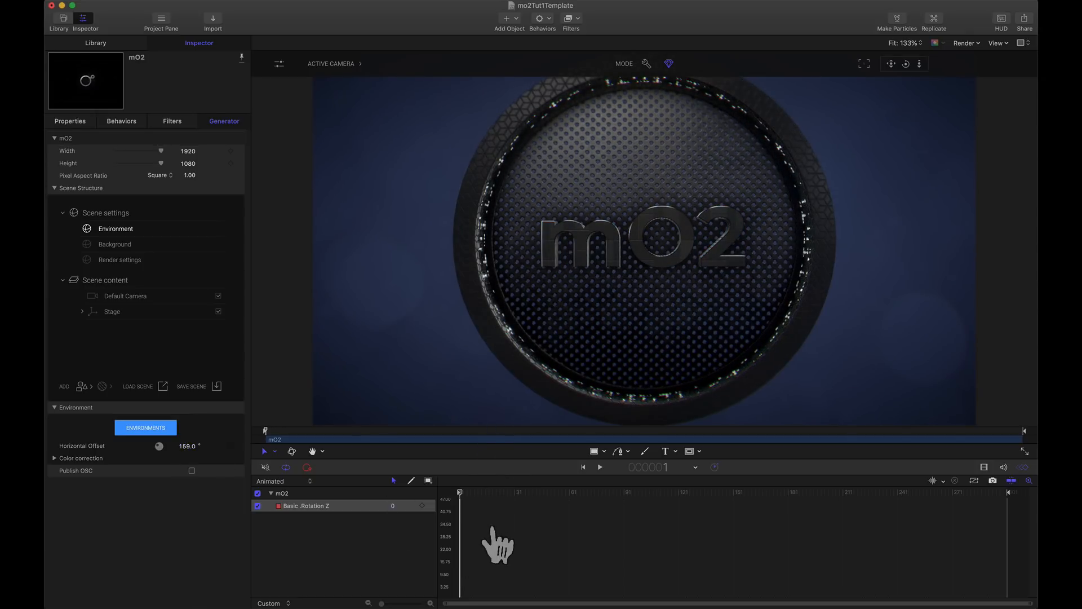
pyautogui.moveTo(484, 498); pyautogui.dragTo(1037, 491)
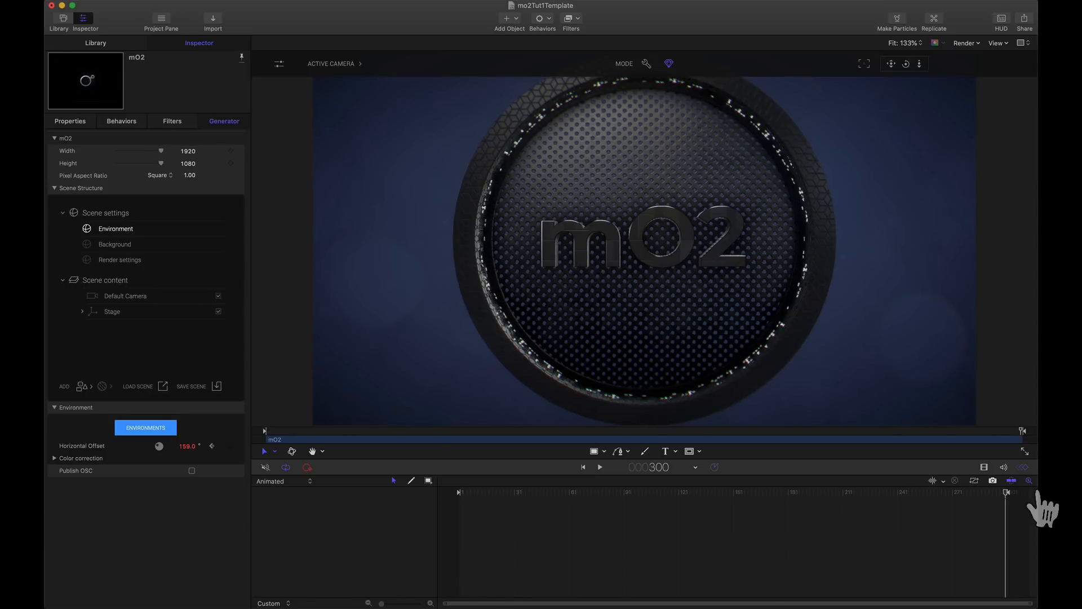
pyautogui.moveTo(187, 446); pyautogui.dragTo(181, 447)
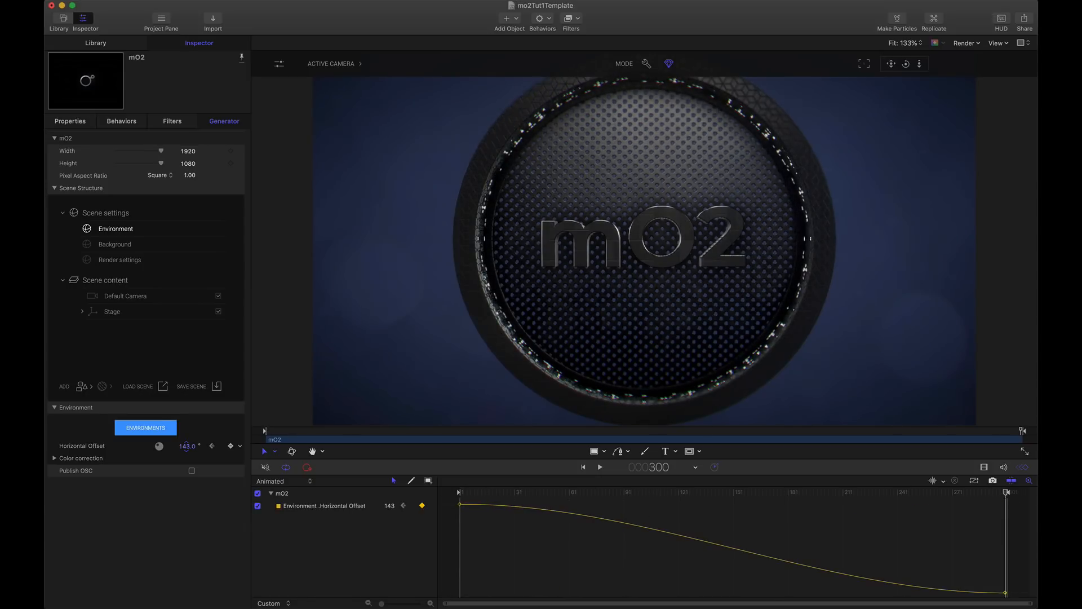
# Step: Set the interpolation of the Horizontal Offset curve to Linear and play the animation to check it
pyautogui.rightClick(431, 507)
pyautogui.moveTo(479, 523)
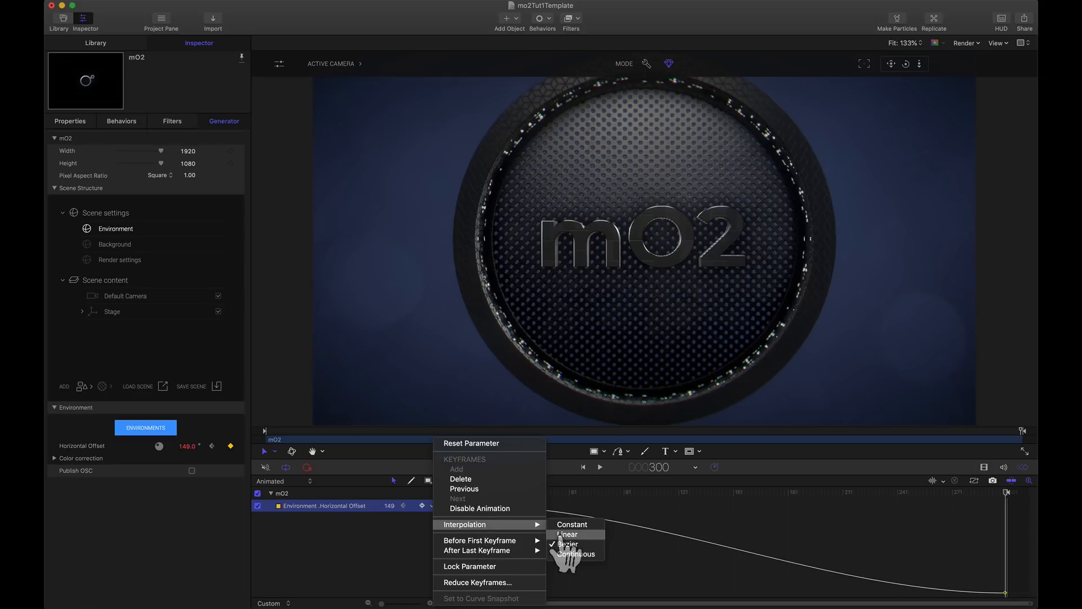
pyautogui.click(558, 536)
pyautogui.click(600, 468)
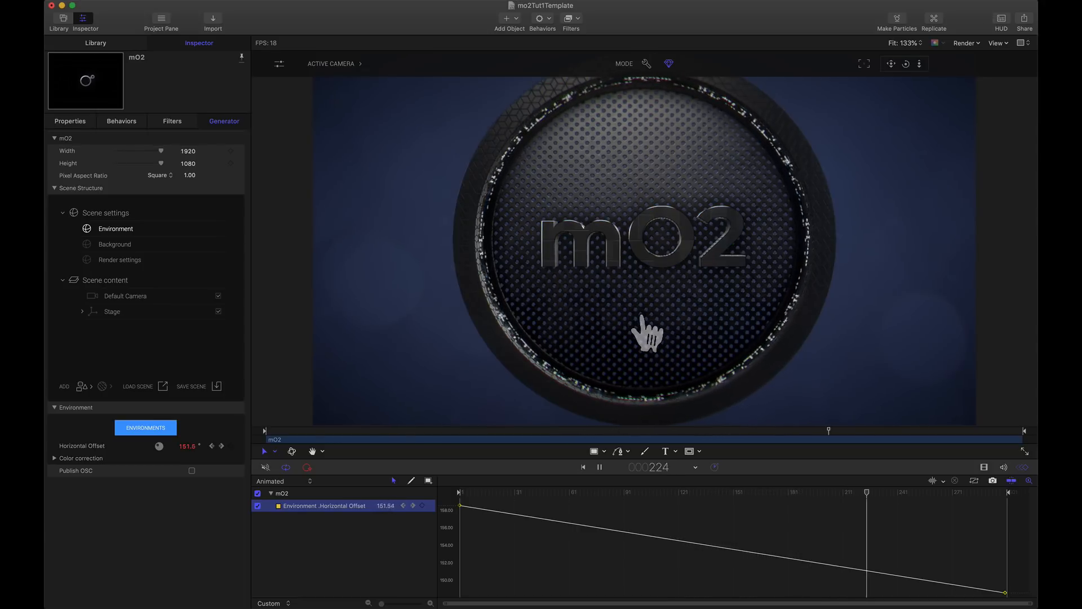
pyautogui.press('space')
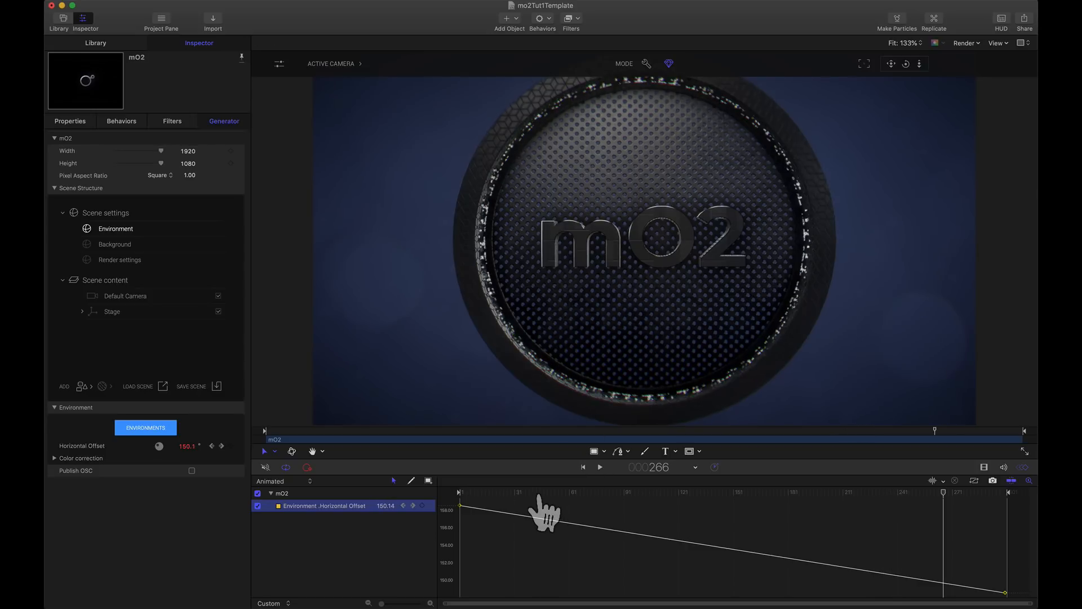
# Step: Change the Horizontal Offset keyframe on frame 300 to 100°
pyautogui.press('Home')
pyautogui.moveTo(451, 510); pyautogui.dragTo(1023, 518)
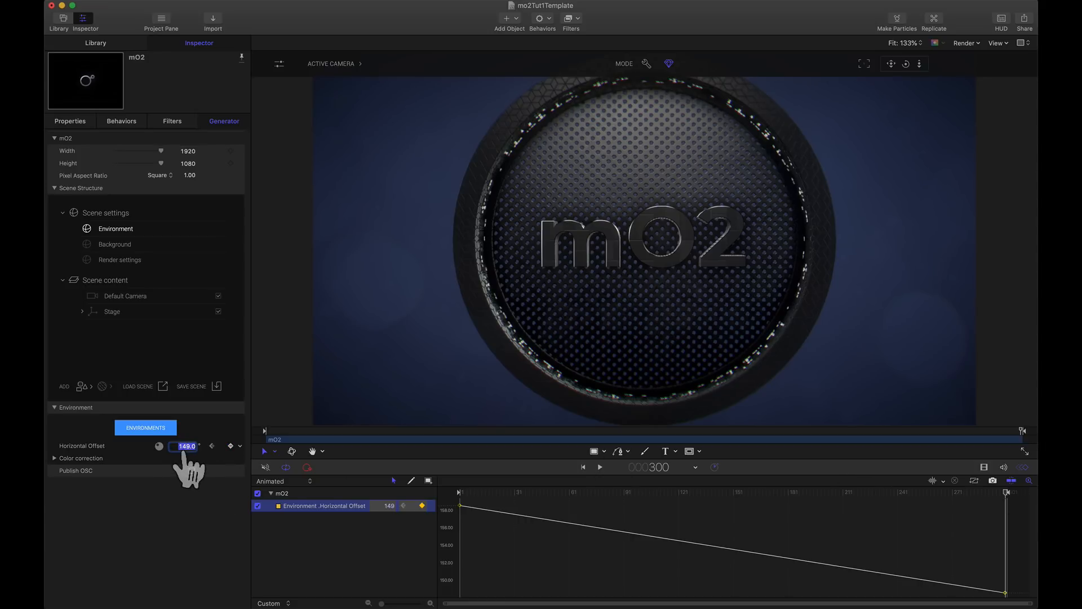
pyautogui.write('0')
pyautogui.press('Return')
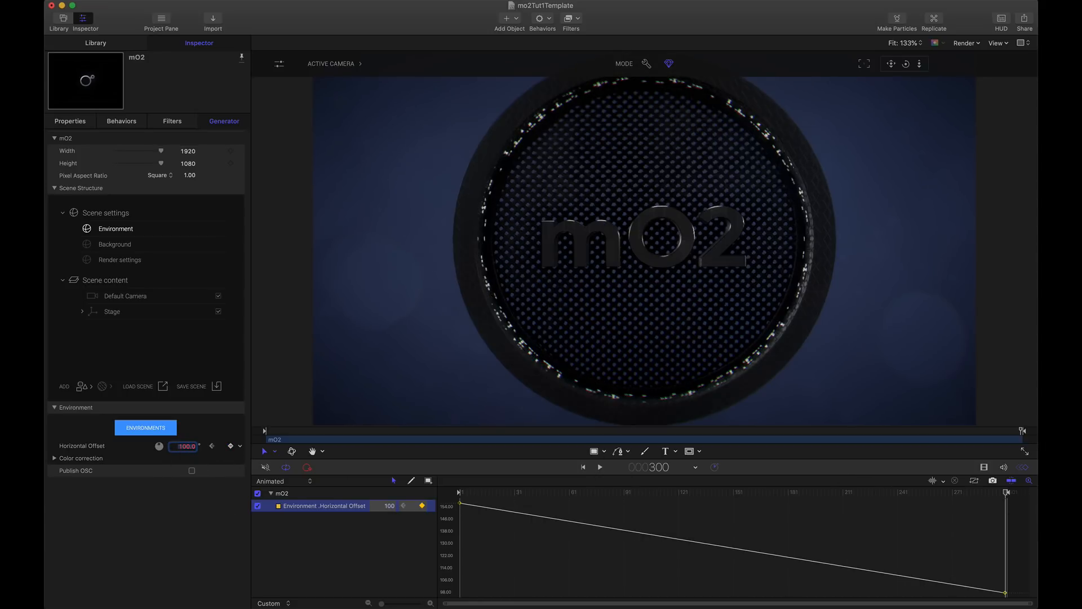
# Step: Play the animation from frame 1 to check the moving environment reflections
pyautogui.moveTo(490, 507); pyautogui.dragTo(447, 503)
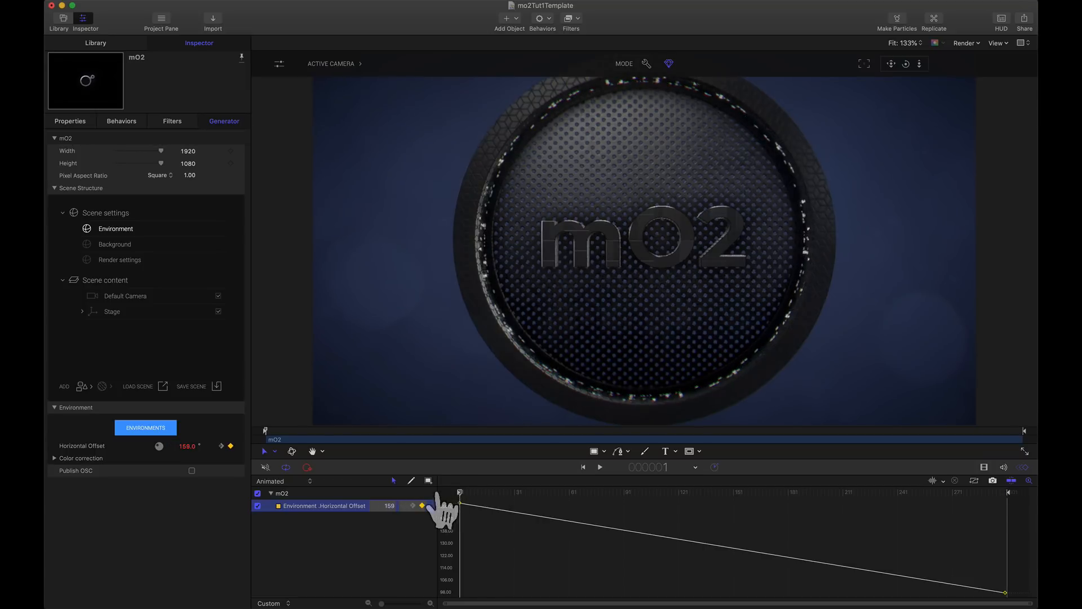
pyautogui.click(599, 467)
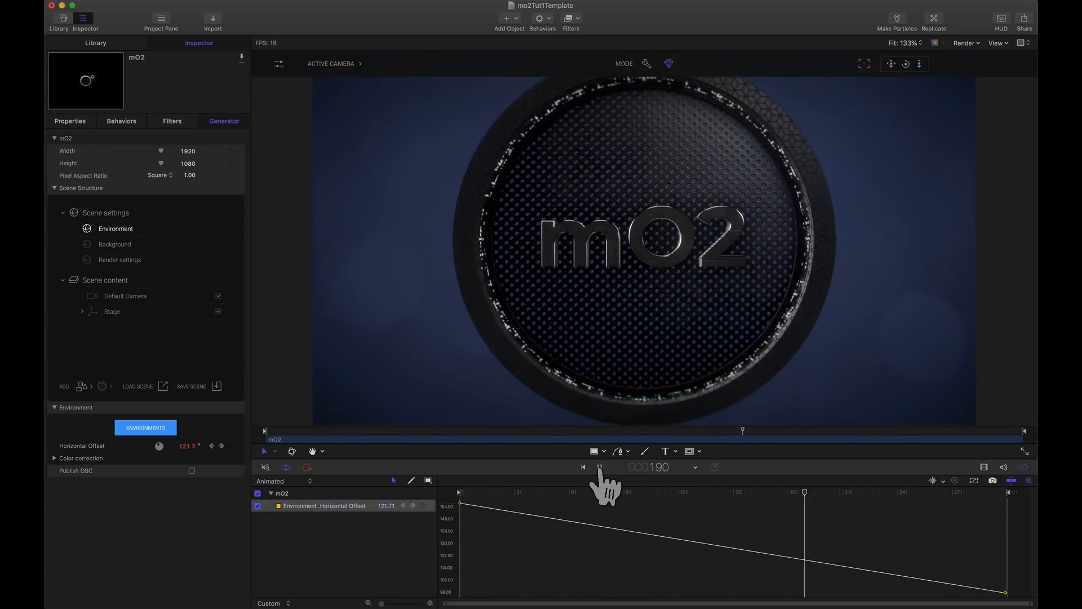
pyautogui.click(599, 467)
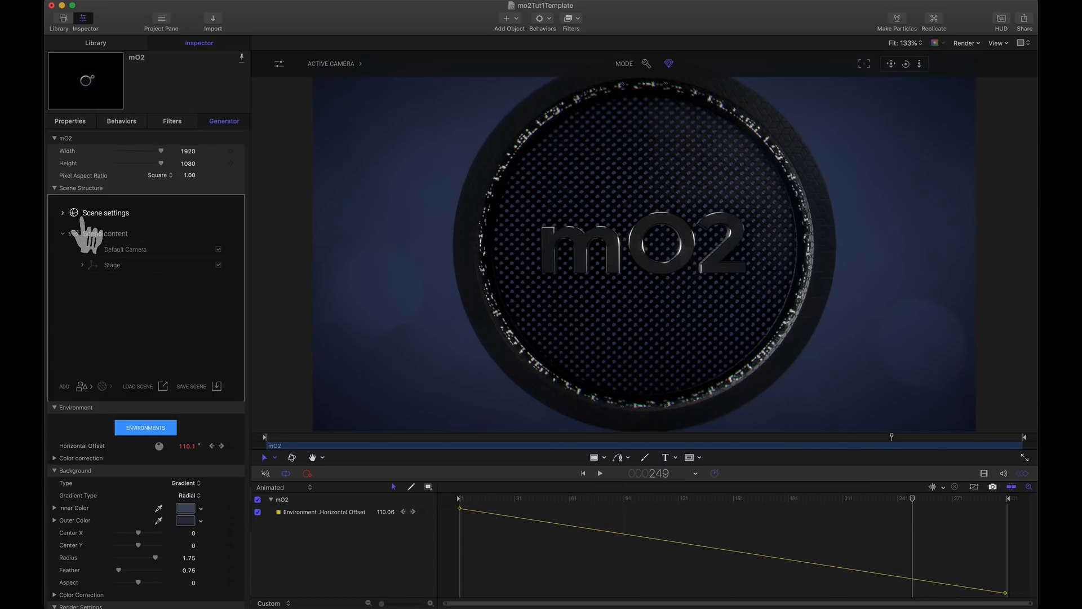
# Step: Change the Inner Color of the radial background gradient to a neutral dark grey
pyautogui.click(63, 213)
pyautogui.click(90, 244)
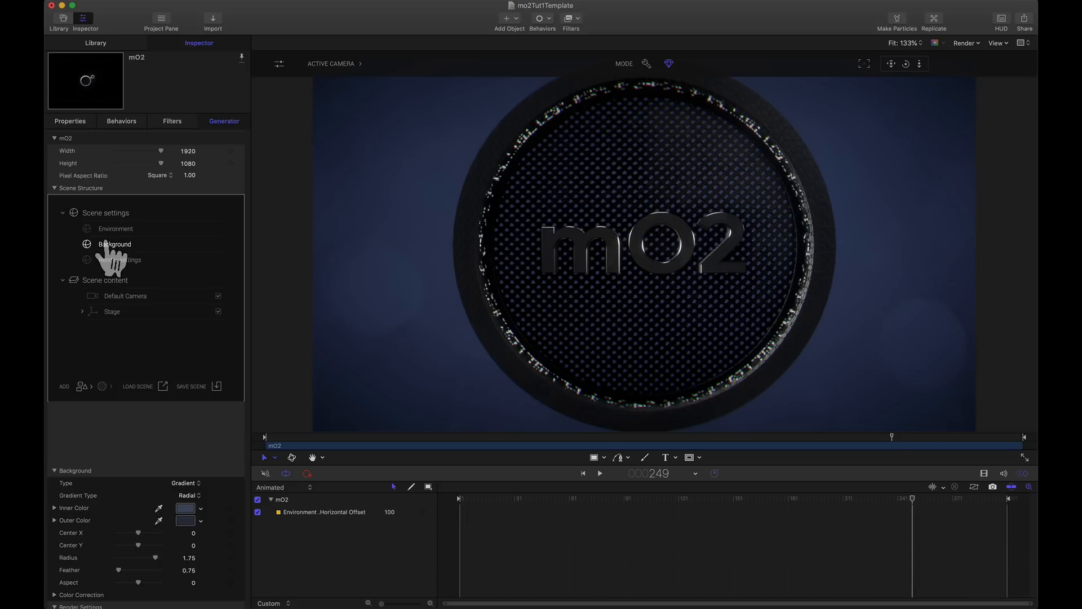
pyautogui.click(200, 446)
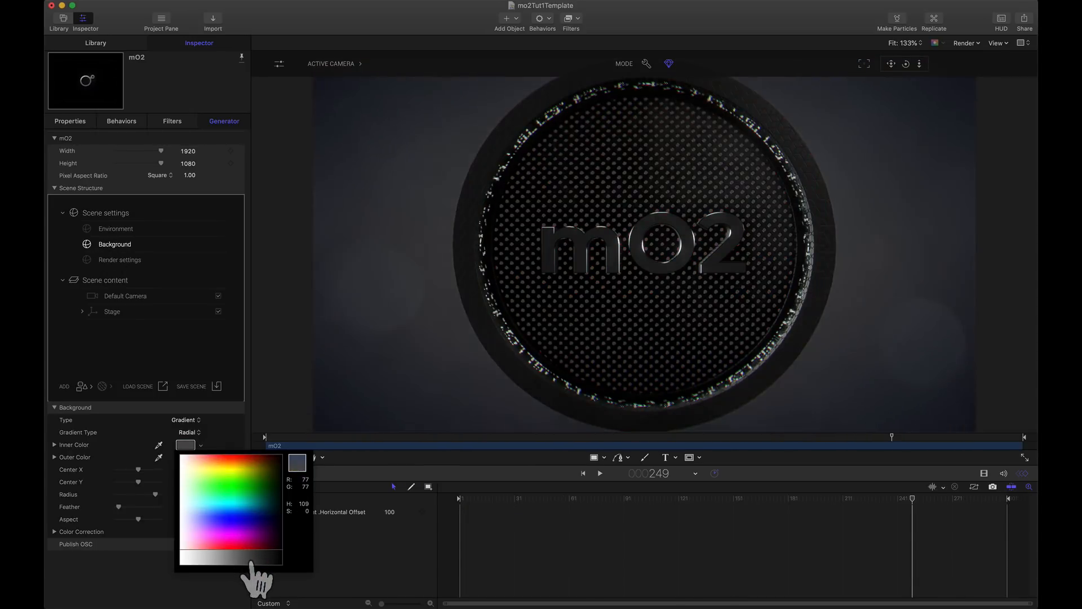
pyautogui.click(252, 563)
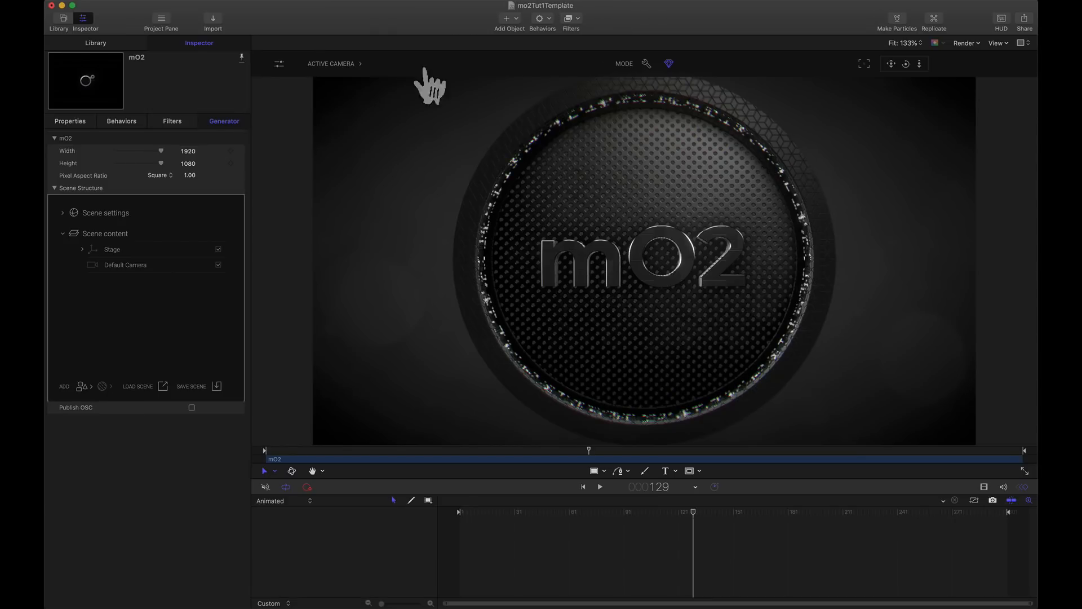
# Step: Select Default Camera and switch the viewport from the active camera to the Perspective view
pyautogui.click(123, 265)
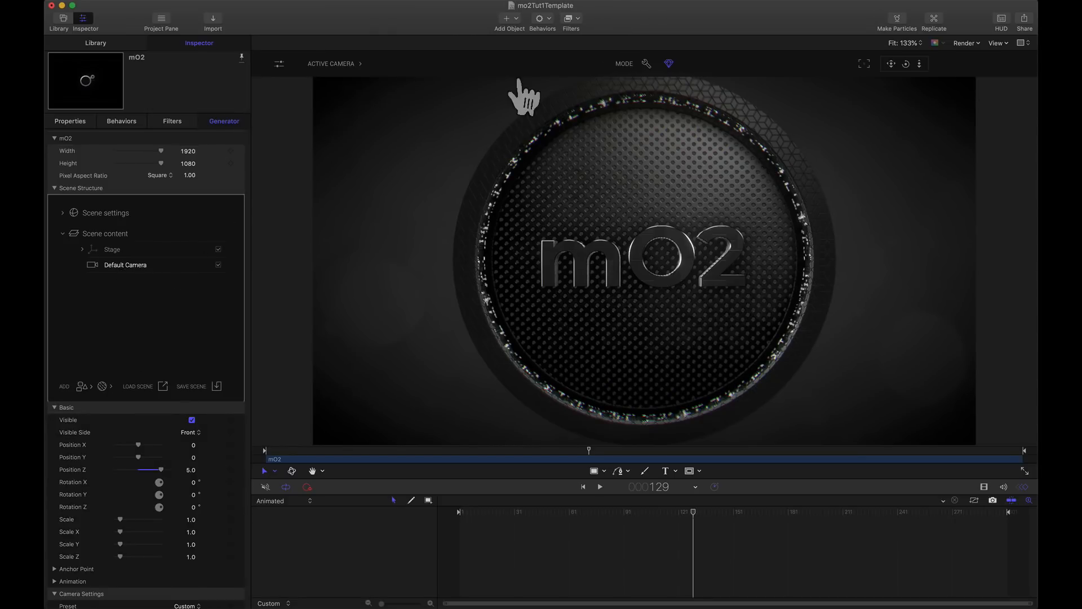
pyautogui.click(354, 64)
pyautogui.click(337, 100)
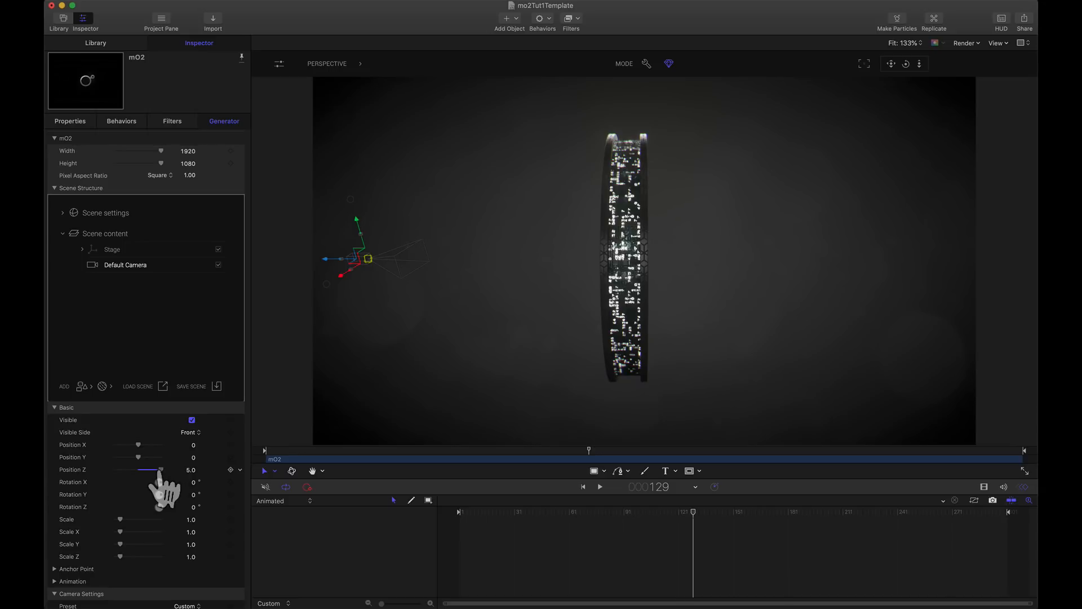
# Step: Try rotating Default Camera about its own anchor point, with Rotation X 21.7°, Rotation Y 89.6° and Rotation Z 2°
pyautogui.moveTo(161, 469); pyautogui.dragTo(212, 482)
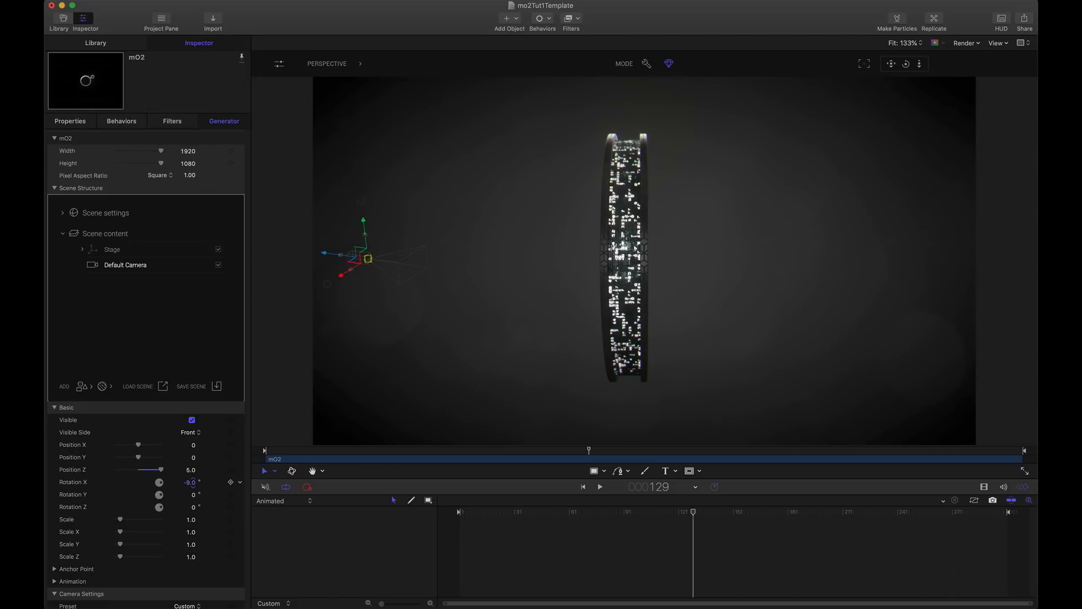
pyautogui.moveTo(194, 482); pyautogui.dragTo(196, 482)
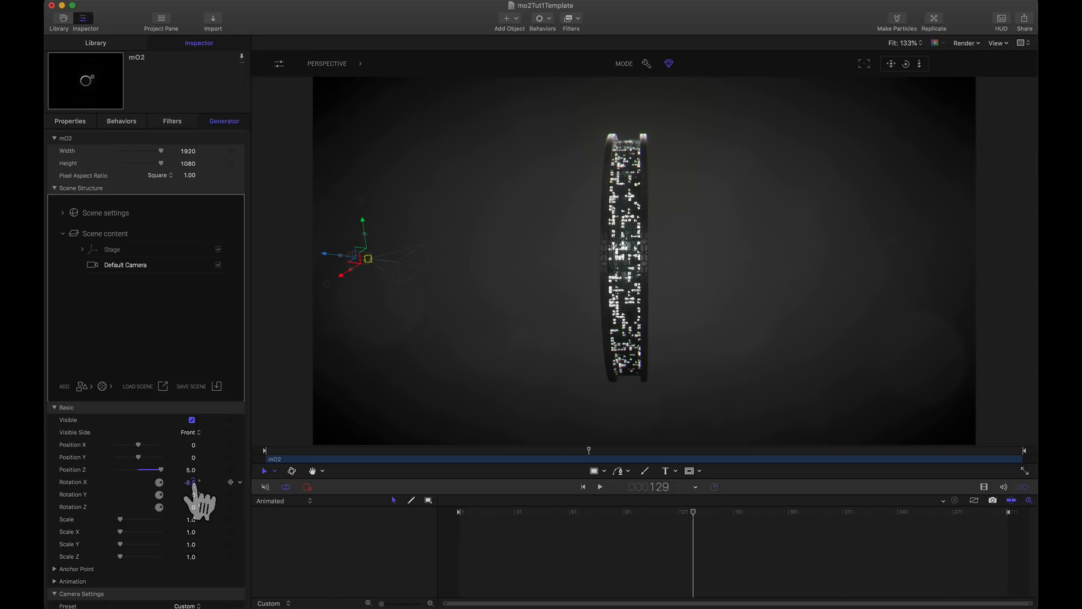
pyautogui.click(54, 569)
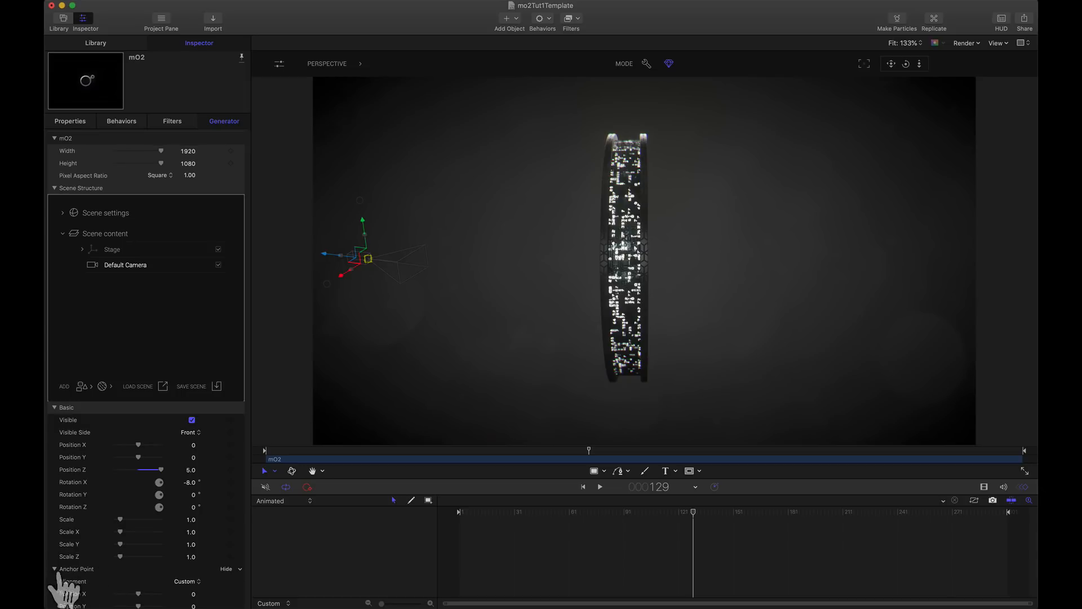
pyautogui.click(54, 569)
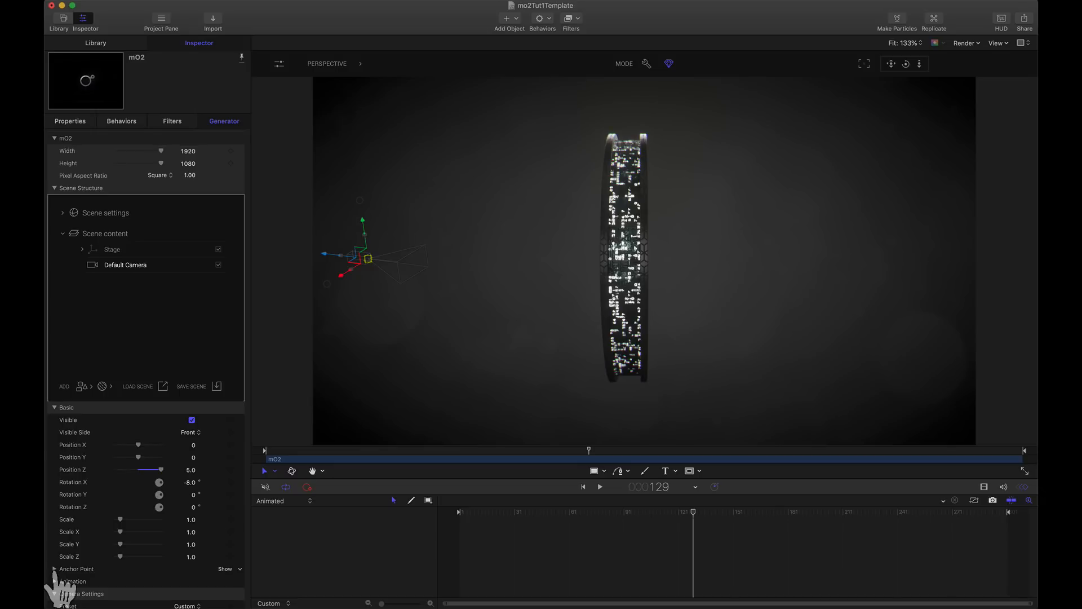
pyautogui.moveTo(189, 482); pyautogui.dragTo(178, 496)
pyautogui.click(191, 506)
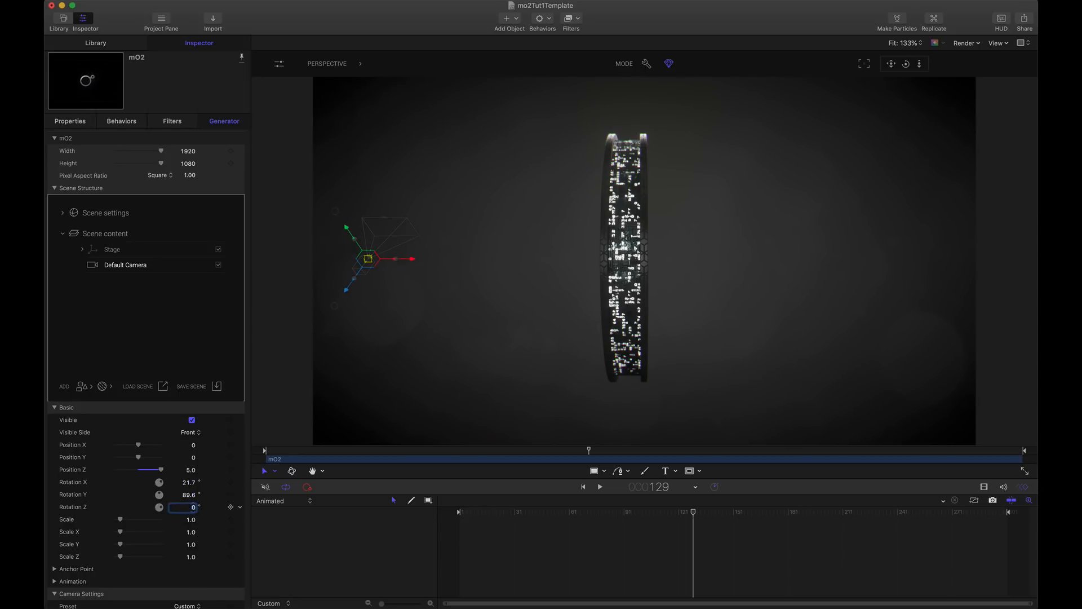
pyautogui.moveTo(188, 508); pyautogui.dragTo(193, 508)
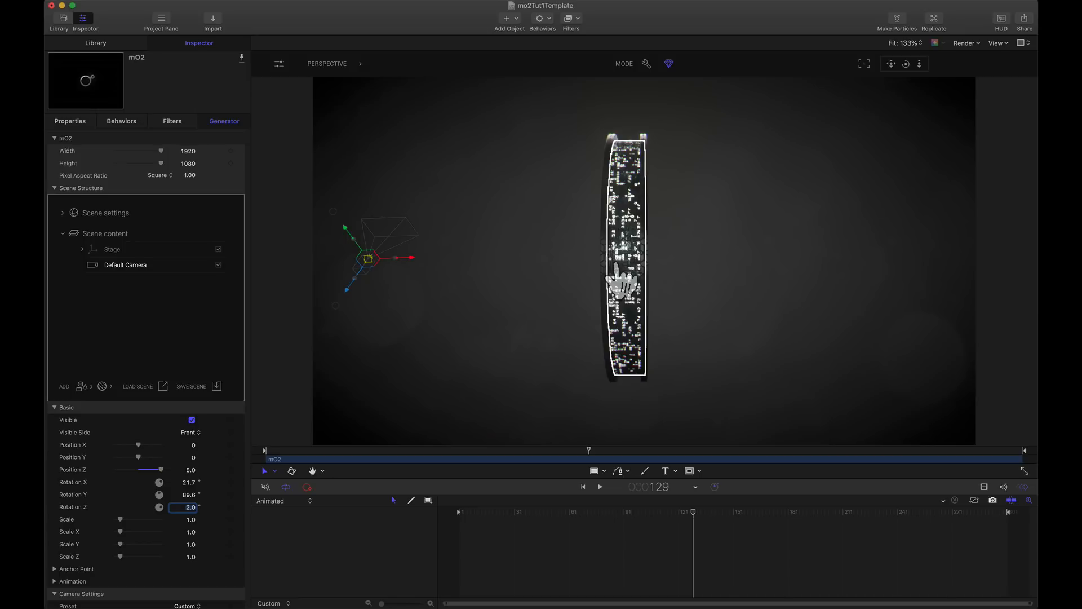
# Step: Clear the trial camera rotations by resetting the Basic parameters, and restore Position Z to 5.0
pyautogui.click(239, 409)
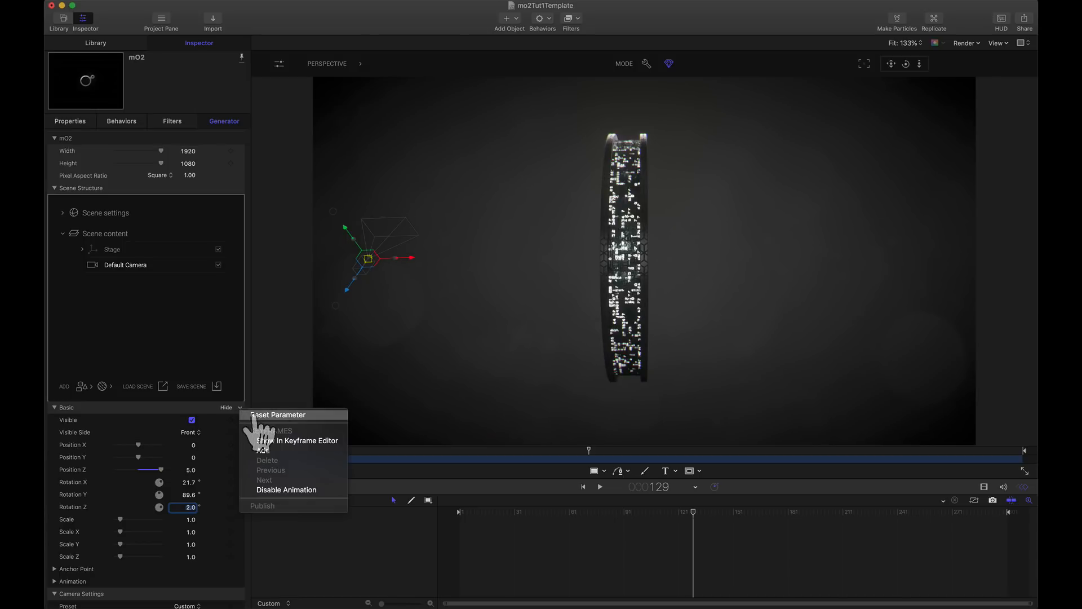
pyautogui.click(252, 414)
pyautogui.moveTo(138, 470); pyautogui.dragTo(182, 472)
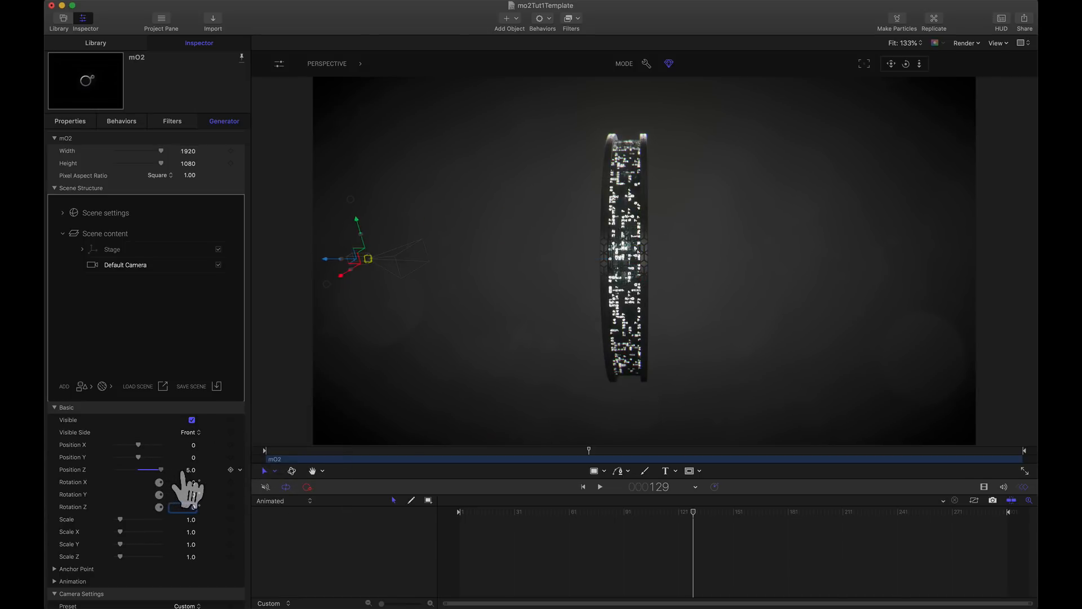
# Step: Add a null object to the scene and rename Default Camera to Camera 1
pyautogui.click(82, 386)
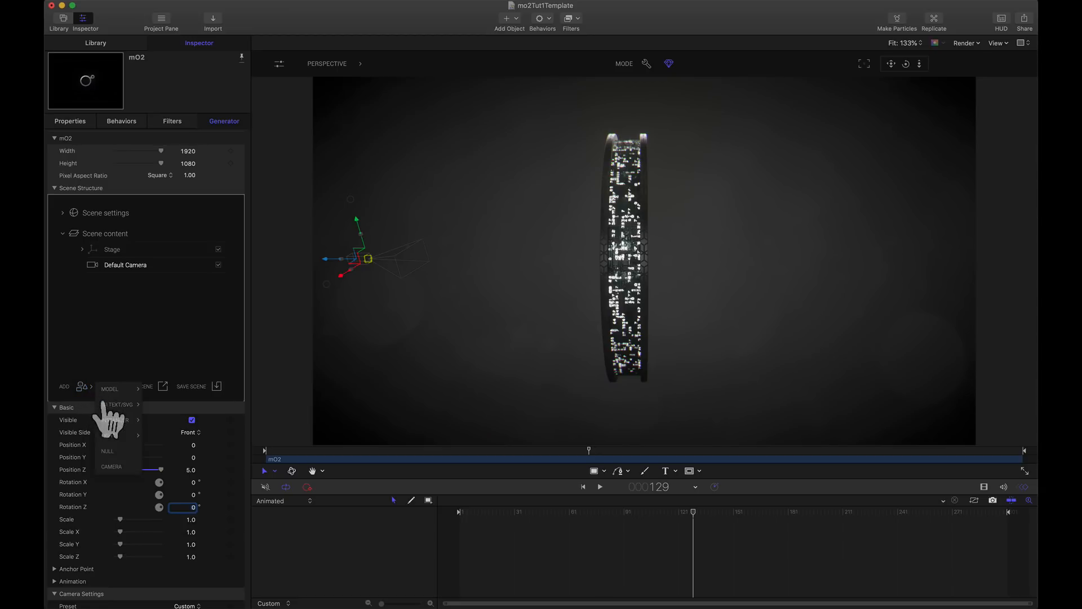
pyautogui.click(108, 451)
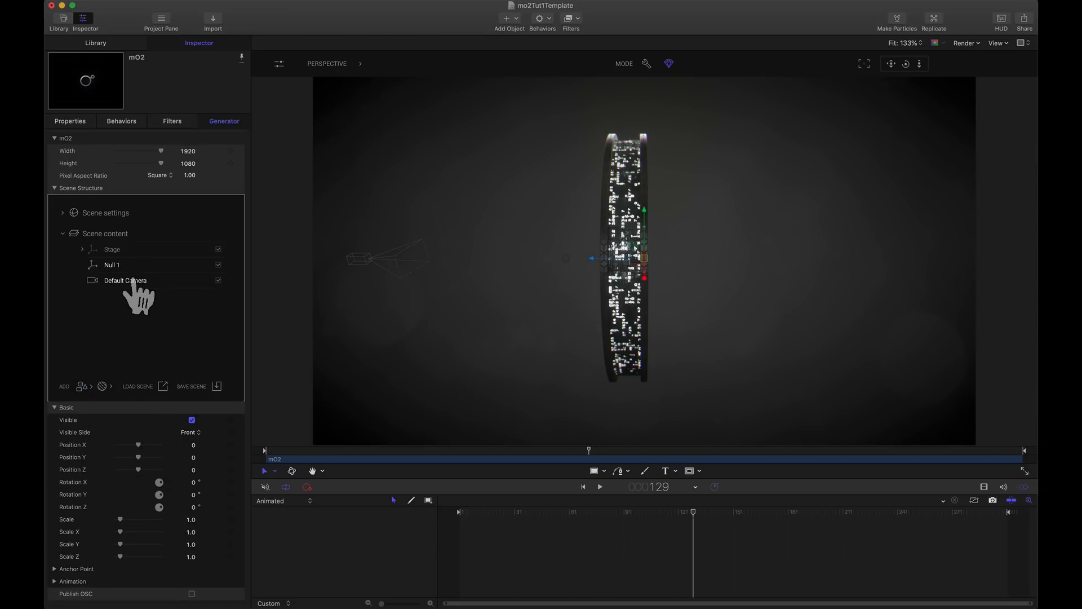
pyautogui.doubleClick(133, 282)
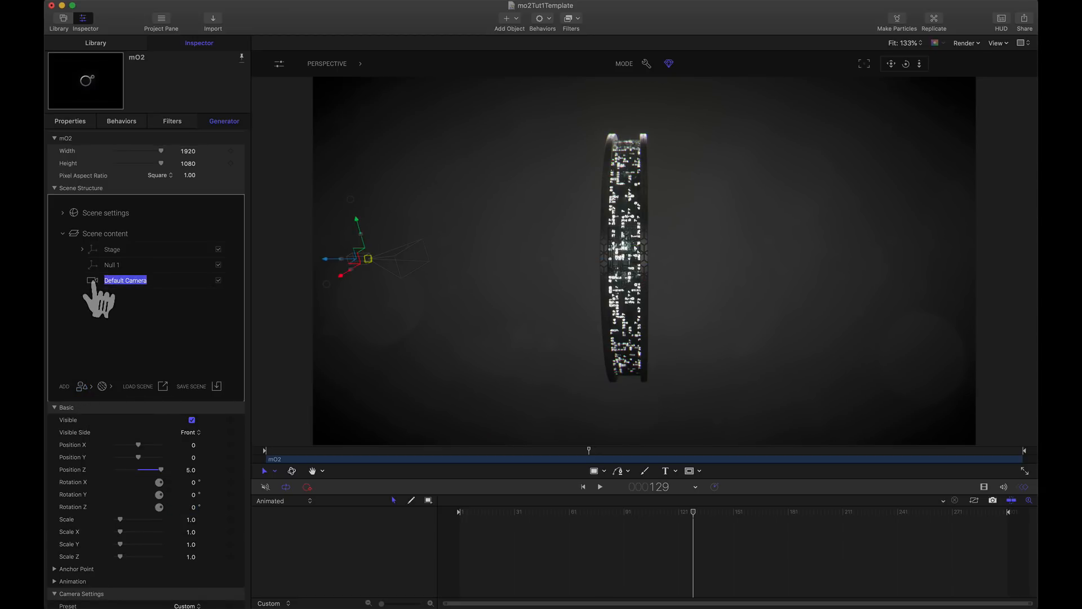
pyautogui.write('Camera 1')
pyautogui.press('Return')
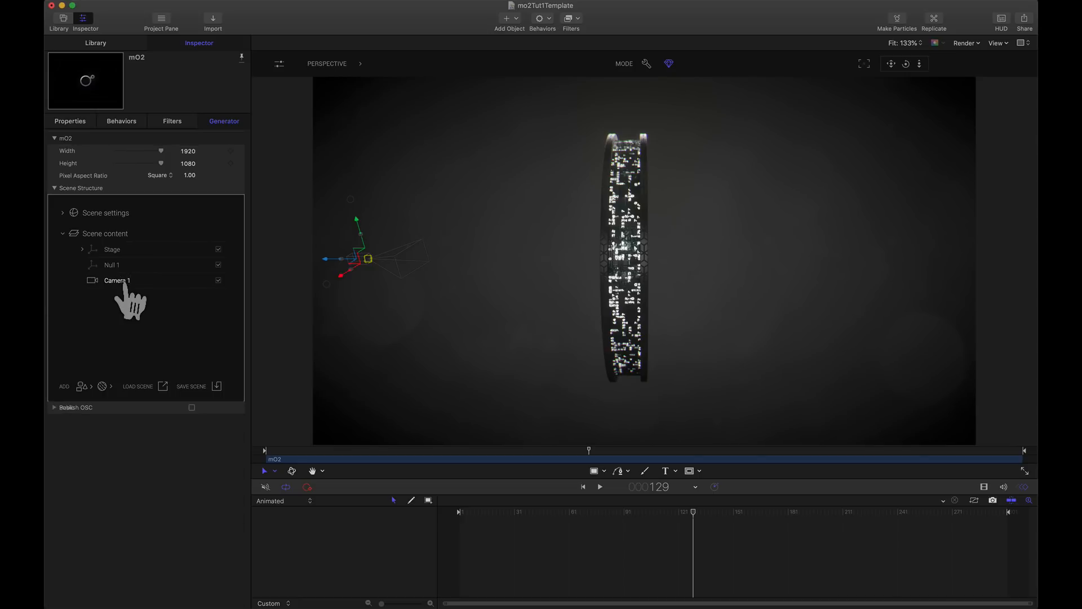
# Step: Parent Camera 1 under Null 1 and set the camera's Position Z to 4.8
pyautogui.moveTo(124, 281)
pyautogui.mouseDown()
pyautogui.moveTo(134, 280)
pyautogui.moveTo(128, 267)
pyautogui.mouseUp()
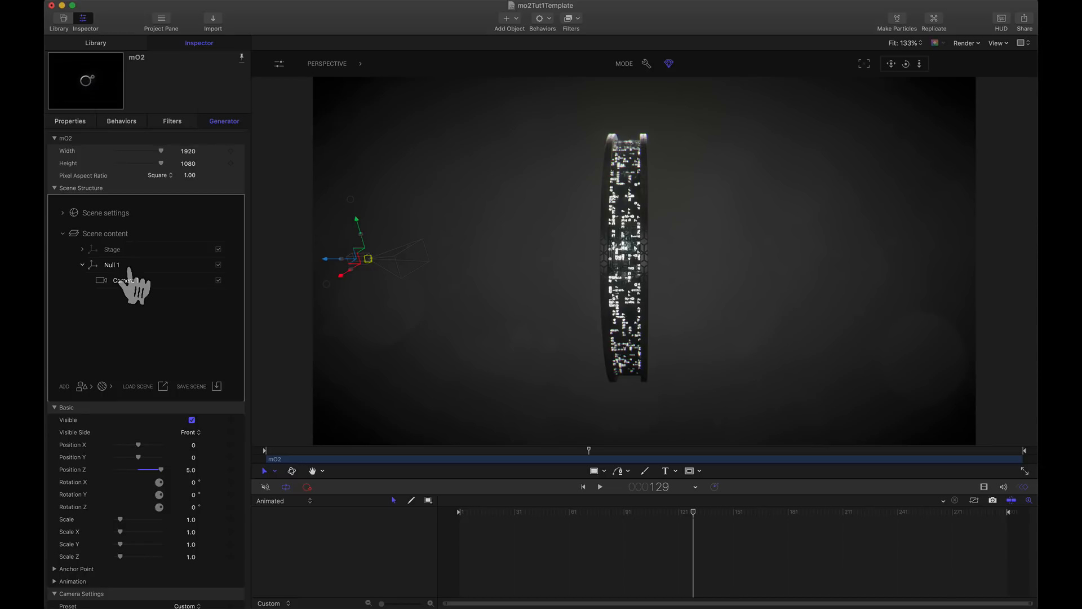
pyautogui.moveTo(128, 268); pyautogui.dragTo(130, 281)
pyautogui.moveTo(160, 471); pyautogui.dragTo(160, 471)
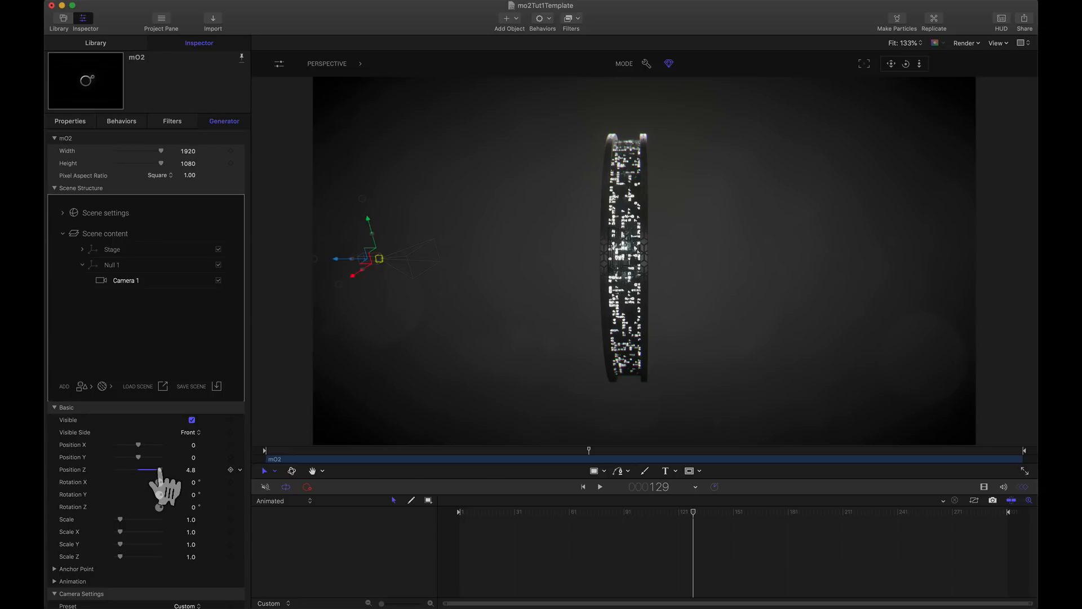
# Step: Try orbiting the camera rig by rotating Null 1 to Rotation X -12°
pyautogui.click(138, 268)
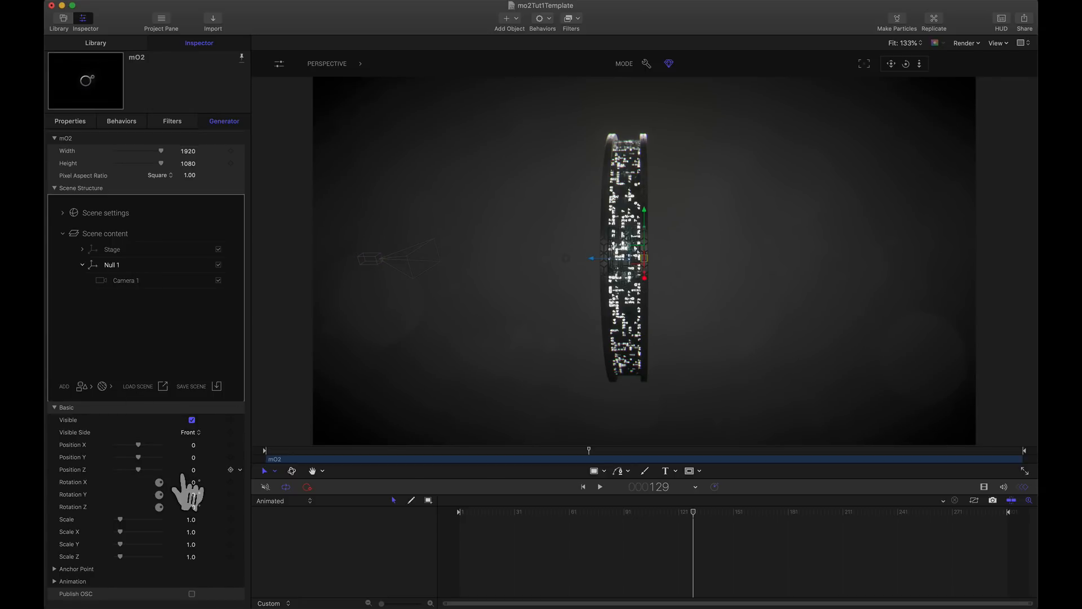
pyautogui.moveTo(193, 483); pyautogui.dragTo(191, 487)
pyautogui.click(187, 483)
pyautogui.write('-2')
pyautogui.press('Return')
# Step: Switch the viewport from Perspective to Active Camera and set Null 1's Rotation X to -8°
pyautogui.click(328, 63)
pyautogui.click(335, 85)
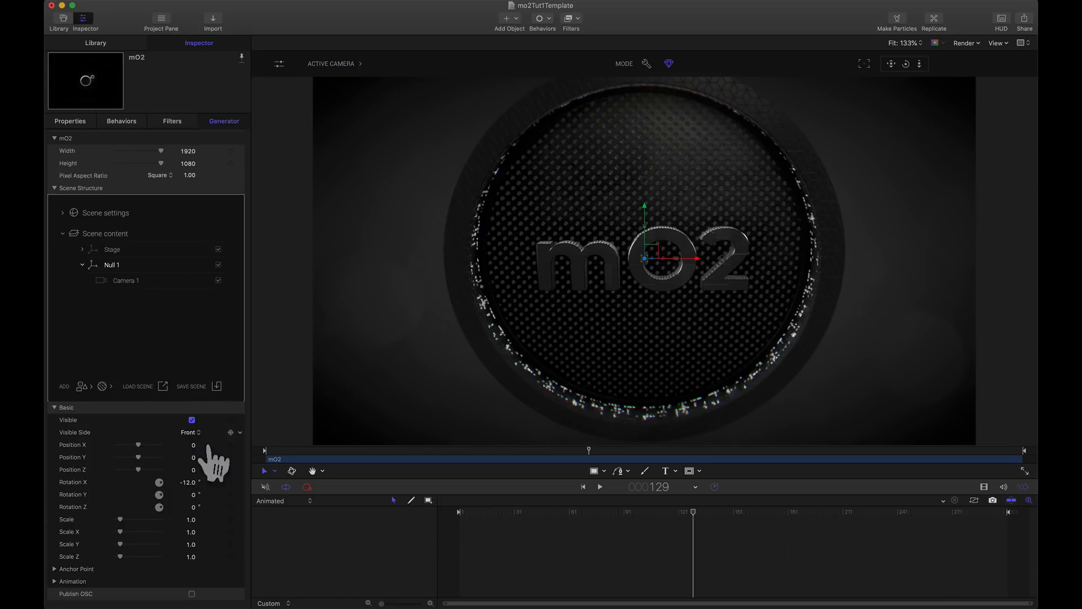
pyautogui.moveTo(187, 483)
pyautogui.mouseDown()
pyautogui.moveTo(188, 459)
pyautogui.moveTo(188, 486)
pyautogui.mouseUp()
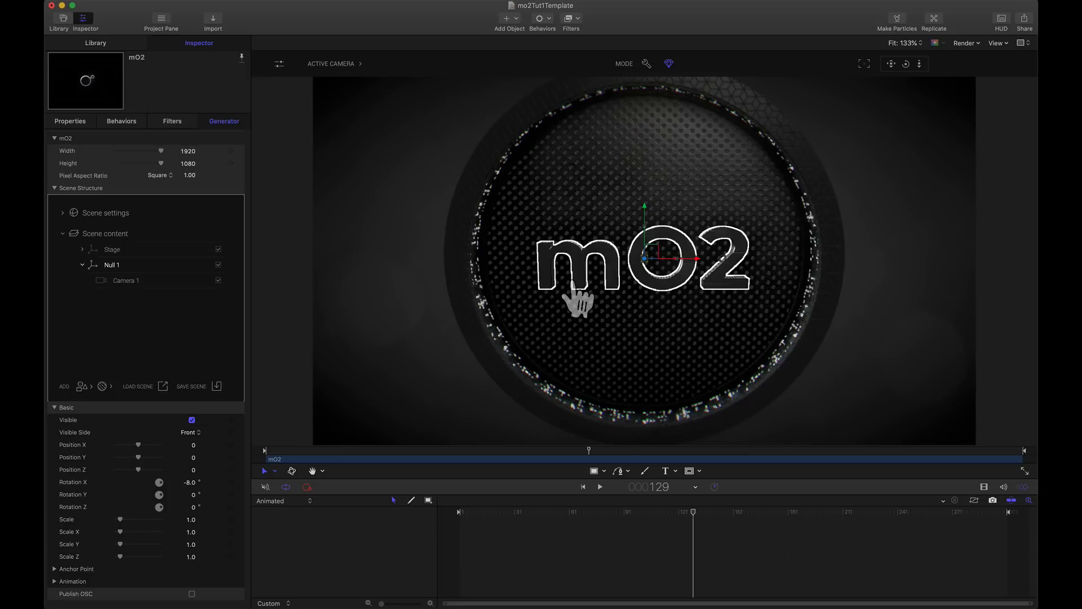
# Step: Bring Camera 1 in to Position Z 0.97 and turn Null 1 to Rotation Y 56° with Rotation X 0°
pyautogui.click(131, 282)
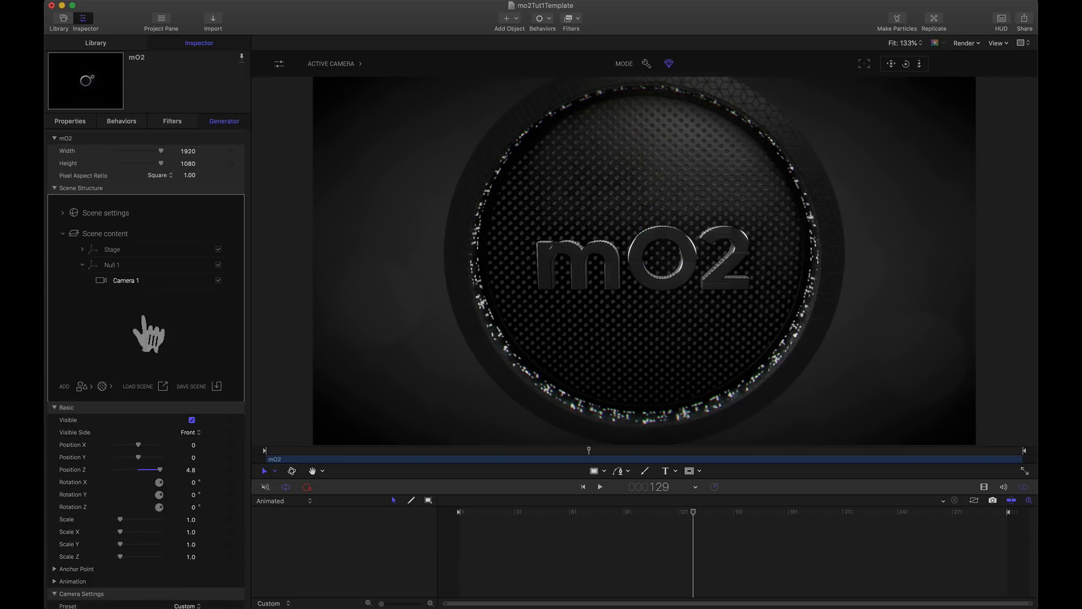
pyautogui.moveTo(160, 469); pyautogui.dragTo(144, 470)
pyautogui.click(145, 265)
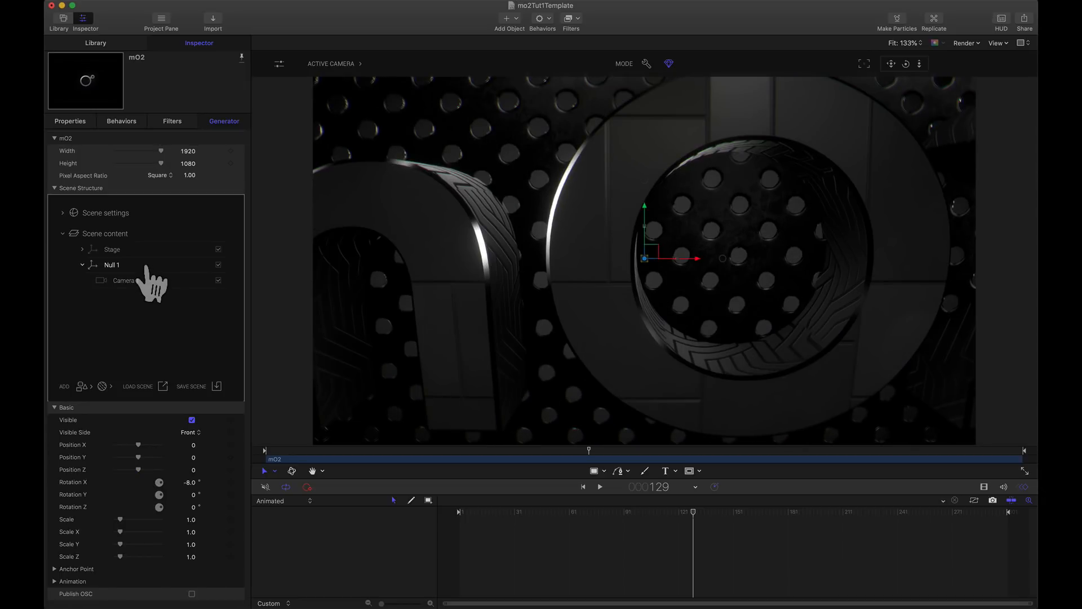
pyautogui.moveTo(193, 494); pyautogui.dragTo(227, 494)
pyautogui.doubleClick(191, 482)
pyautogui.write('0')
pyautogui.press('Return')
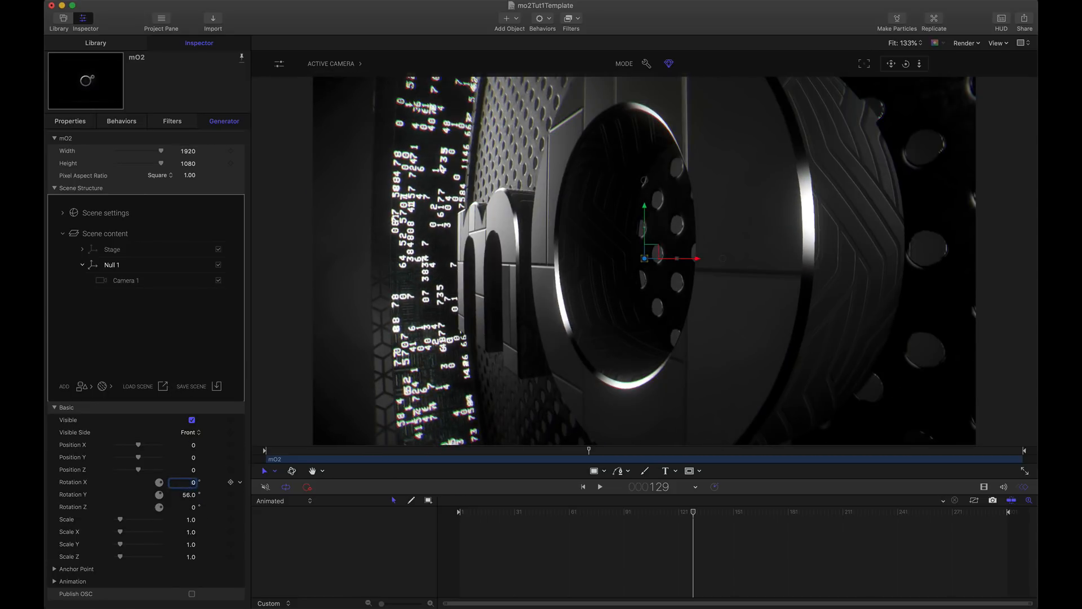
# Step: Offset Camera 1 to Position X -1.2 and Position Z -0.29 for a close-up of the code tube
pyautogui.click(137, 281)
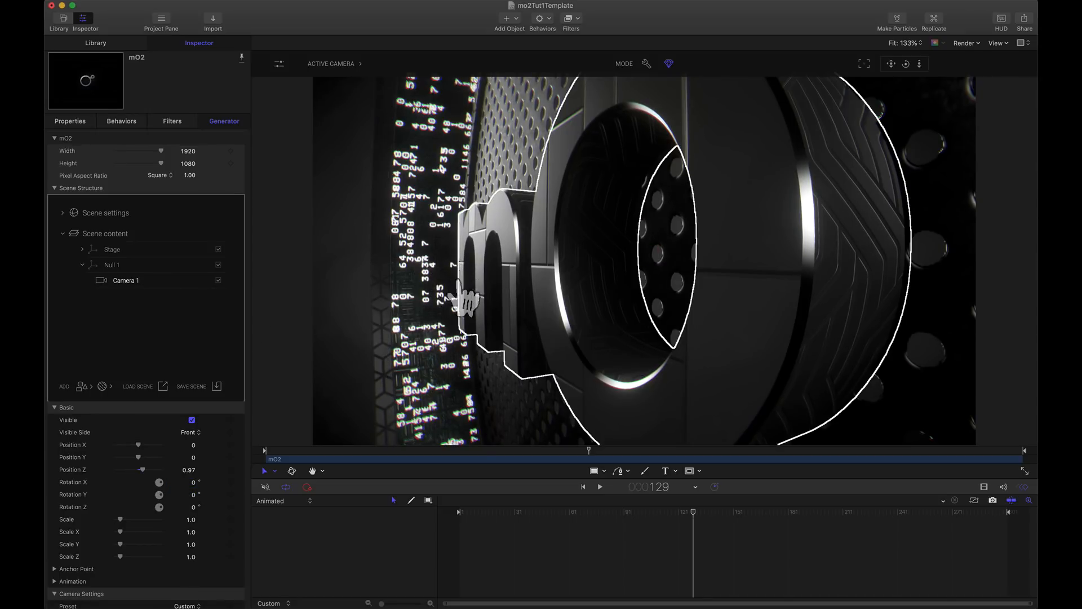
pyautogui.moveTo(138, 444); pyautogui.dragTo(134, 445)
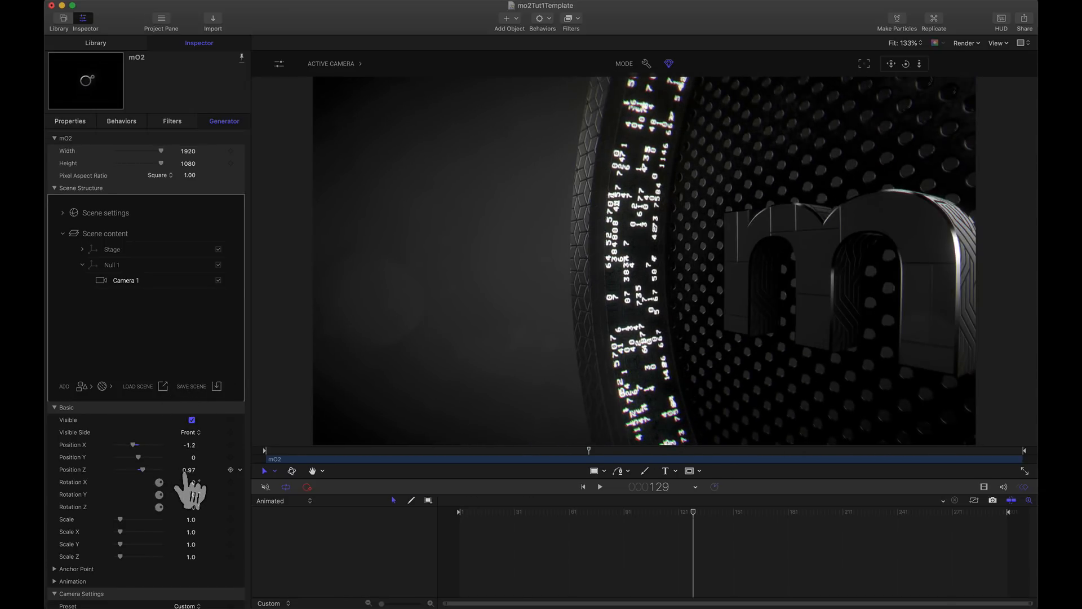
pyautogui.moveTo(189, 472); pyautogui.dragTo(186, 470)
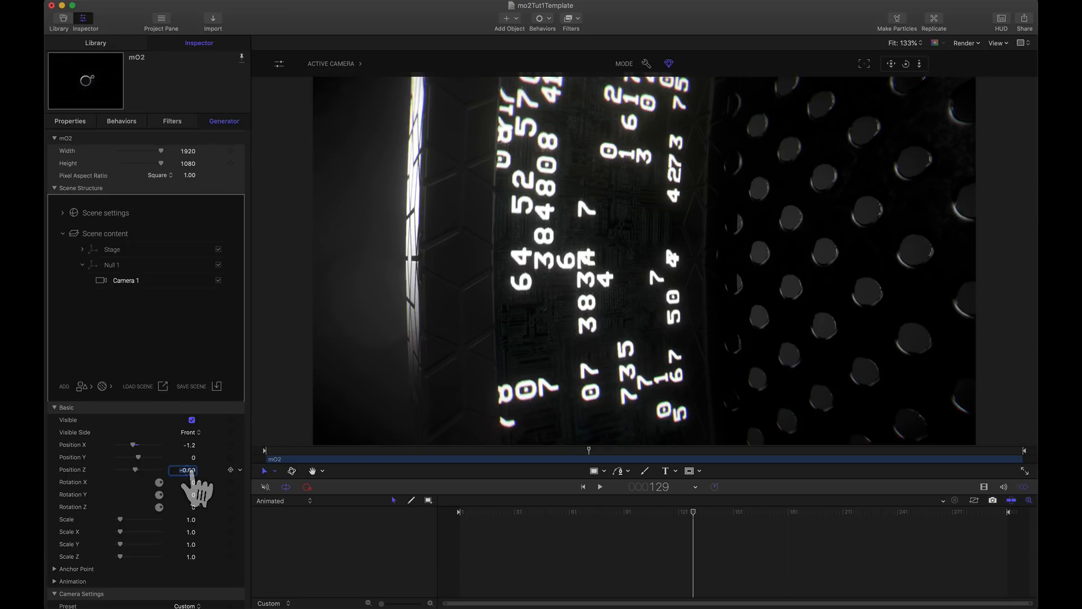
pyautogui.moveTo(191, 471); pyautogui.dragTo(213, 471)
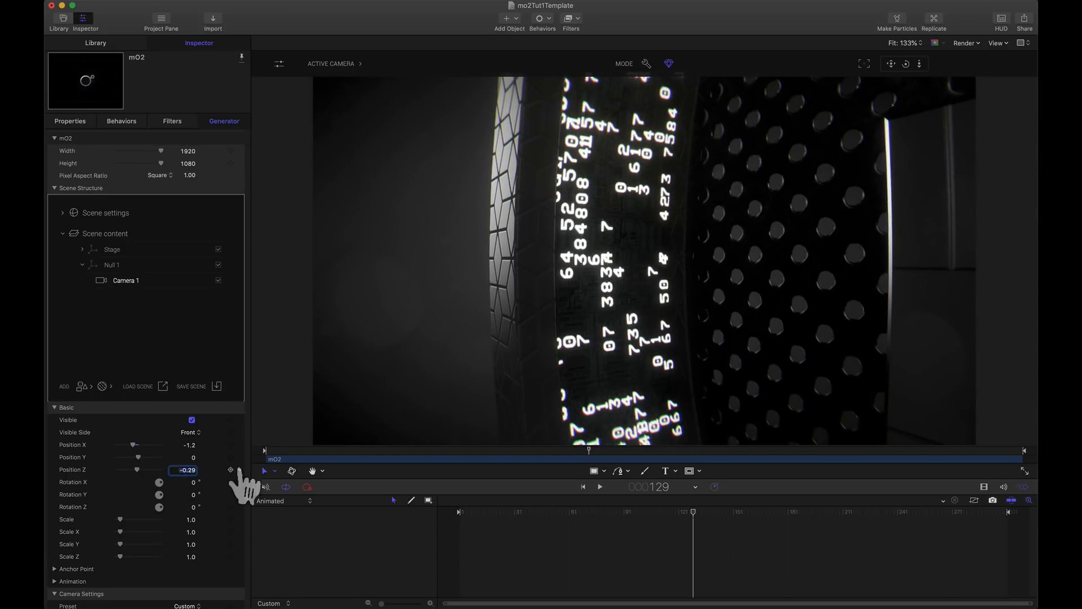
# Step: Set starting keyframes at frame 1 for Camera 1's Position X, Y and Z
pyautogui.press('Home')
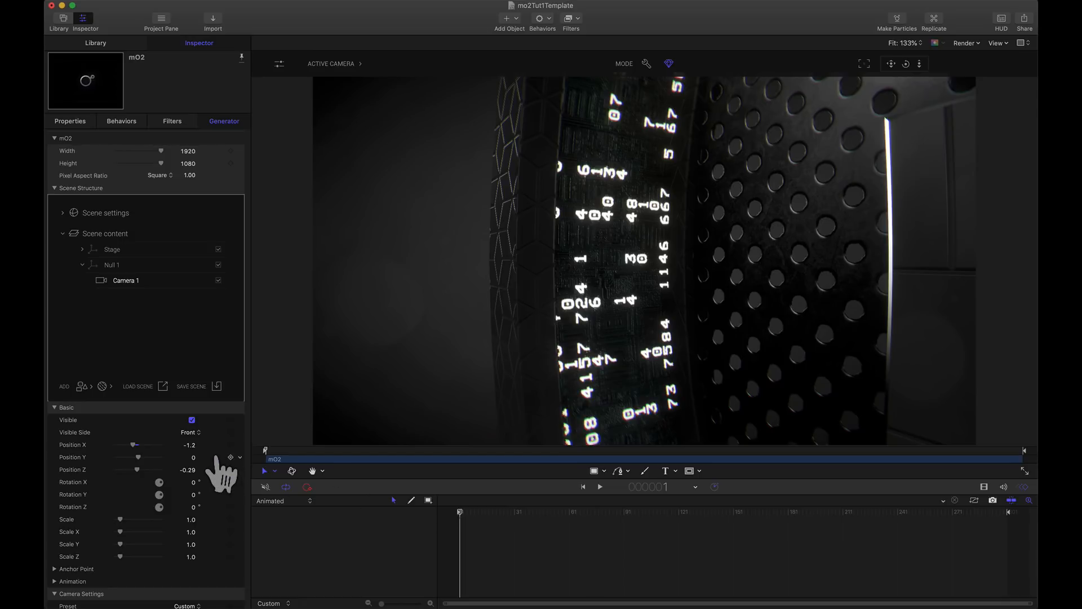
pyautogui.click(230, 445)
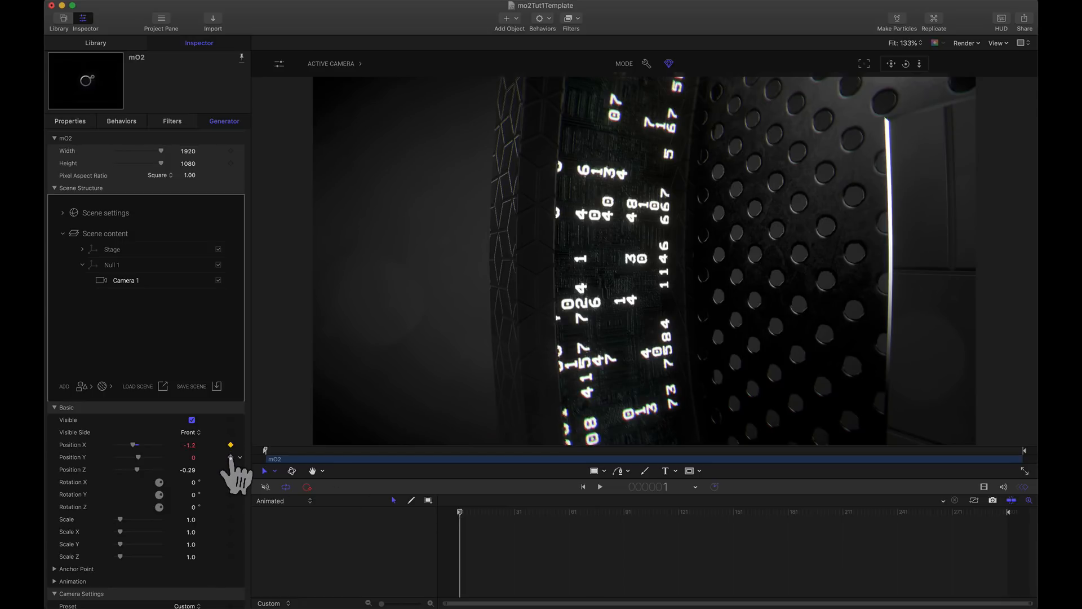
pyautogui.click(231, 469)
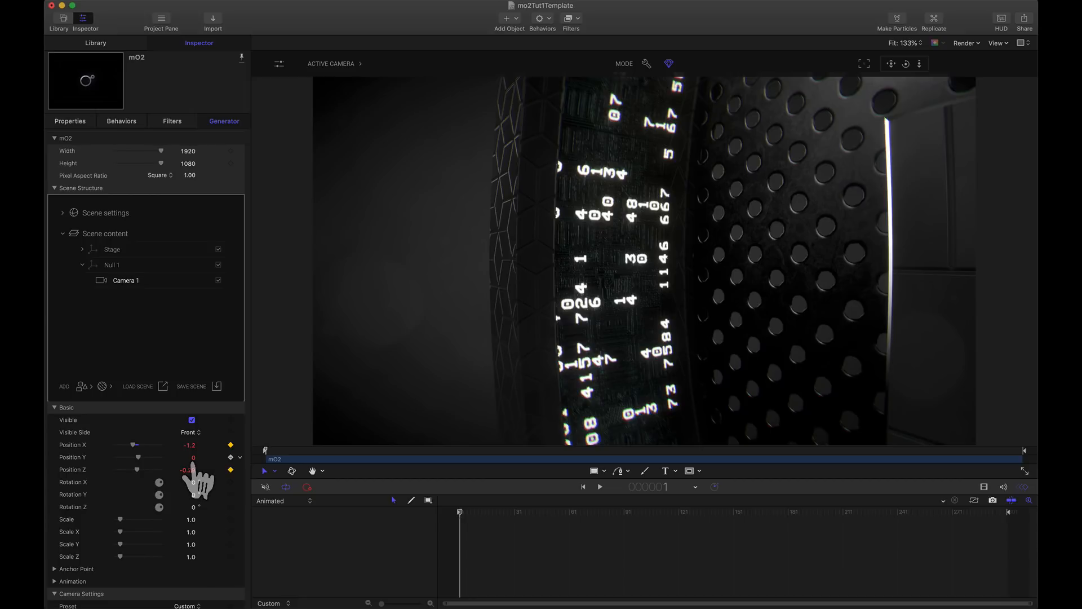
# Step: Set starting keyframes at frame 1 for Null 1's Rotation X, Y and Z
pyautogui.click(115, 264)
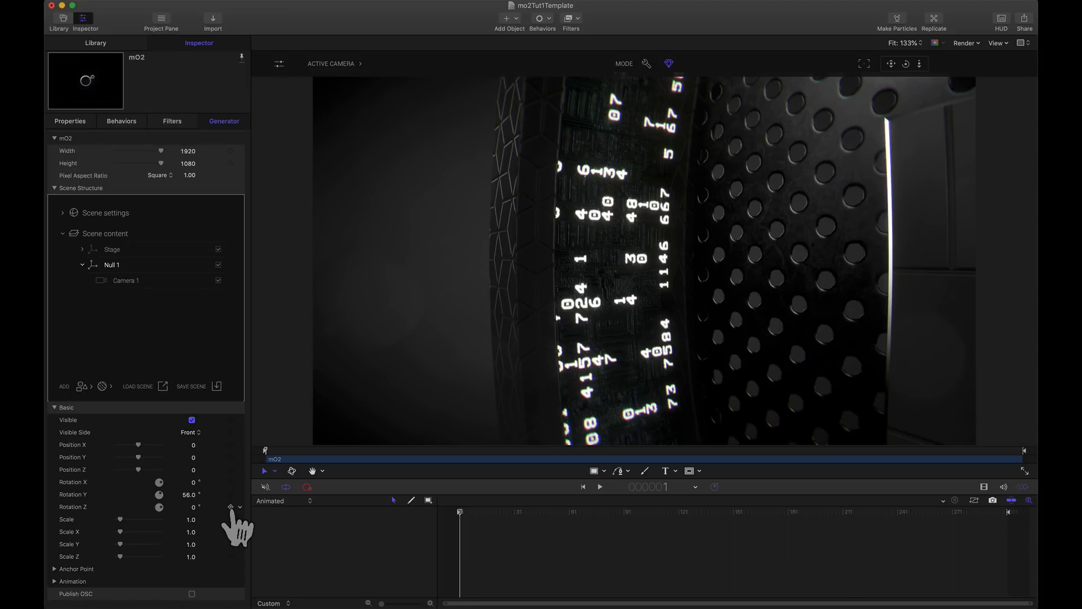
pyautogui.click(231, 506)
pyautogui.click(231, 495)
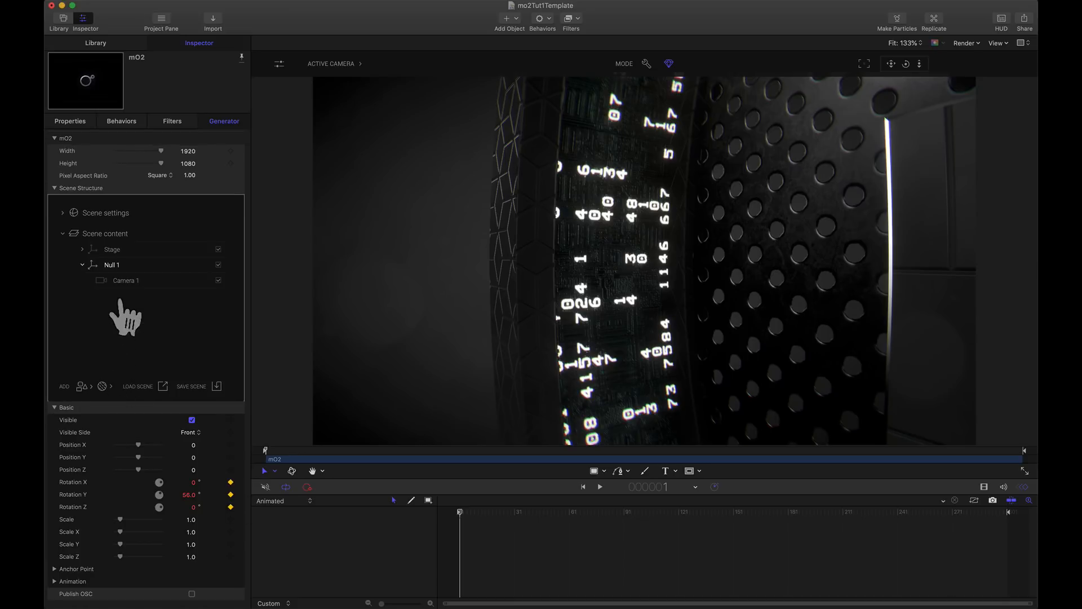
# Step: At frame 60, keyframe Camera 1 at Position X -0.37, Y 0.06, Z 0.47 and Null 1 at Rotation X 11°, Y 67°, Z 12°
pyautogui.moveTo(561, 515); pyautogui.dragTo(568, 515)
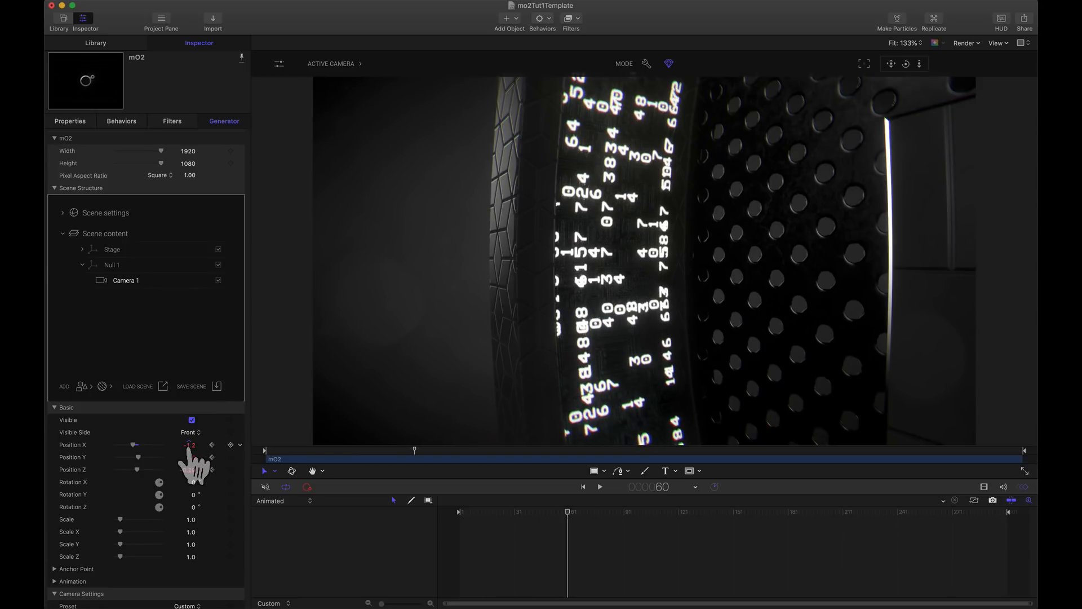
pyautogui.moveTo(190, 450)
pyautogui.mouseDown()
pyautogui.moveTo(229, 451)
pyautogui.moveTo(190, 473)
pyautogui.moveTo(223, 474)
pyautogui.moveTo(189, 451)
pyautogui.moveTo(198, 451)
pyautogui.mouseUp()
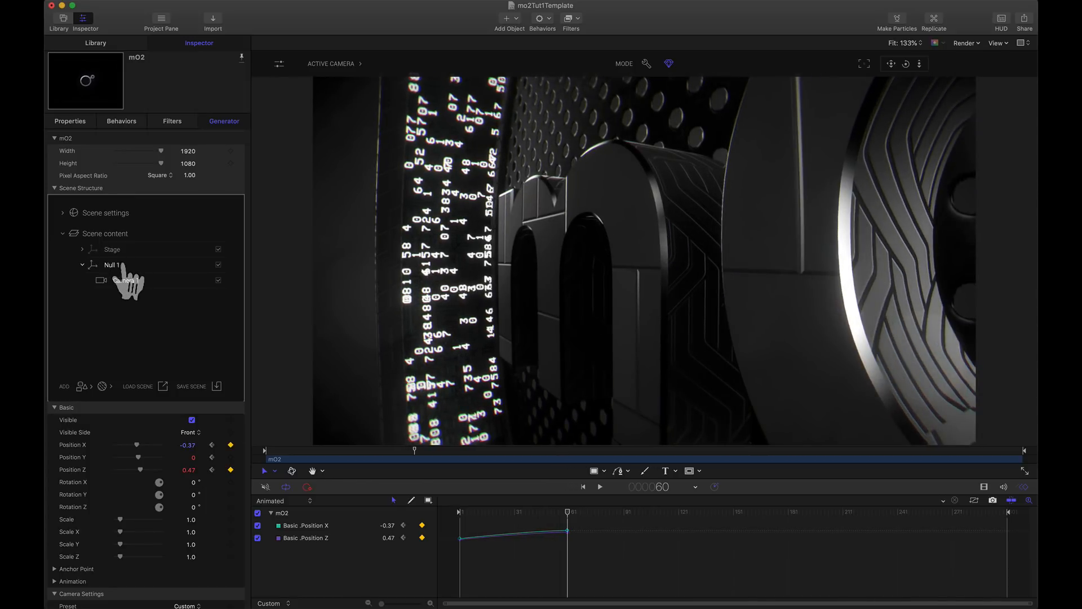
pyautogui.click(113, 265)
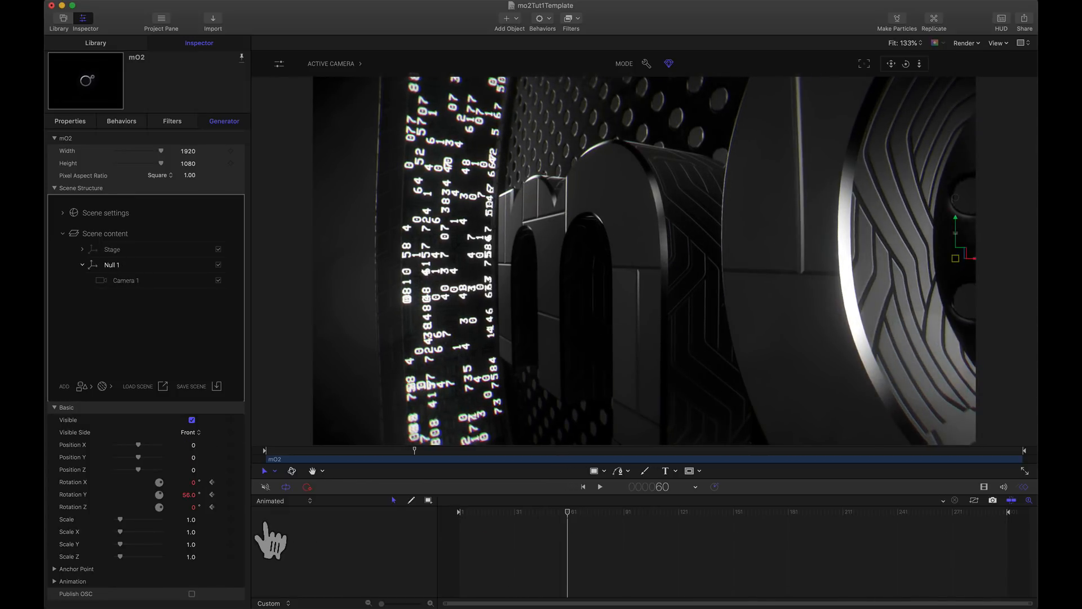
pyautogui.moveTo(190, 496); pyautogui.dragTo(190, 496)
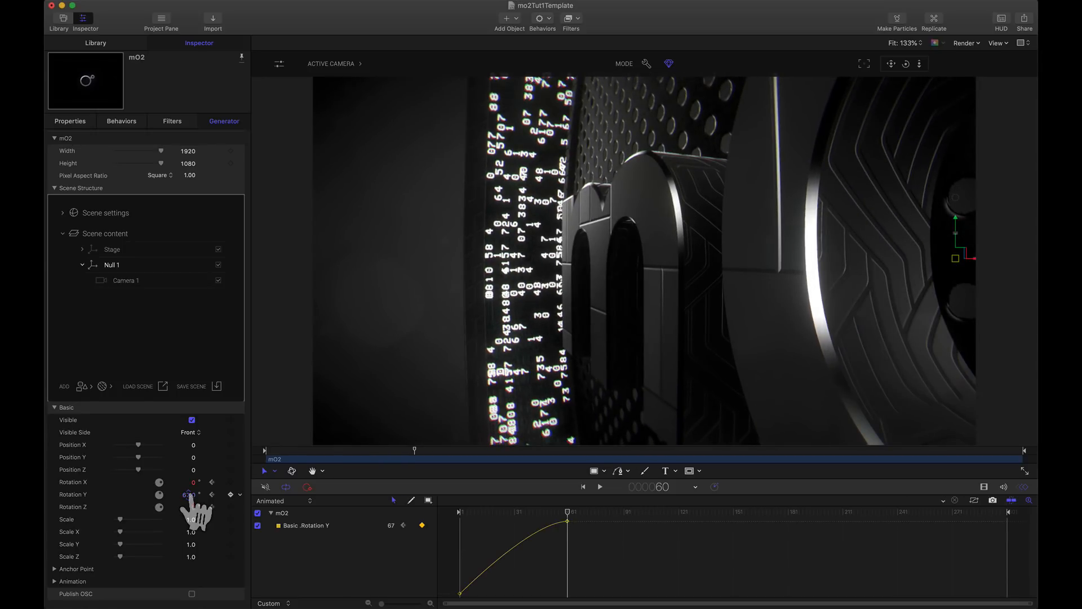
pyautogui.moveTo(191, 482); pyautogui.dragTo(193, 507)
pyautogui.click(125, 280)
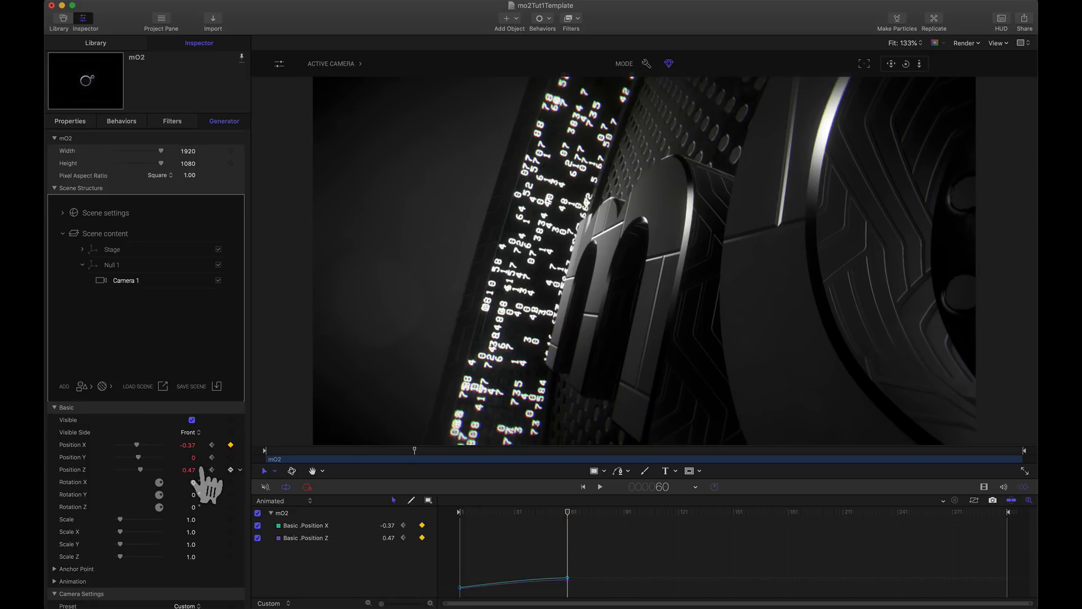
pyautogui.moveTo(193, 458); pyautogui.dragTo(193, 458)
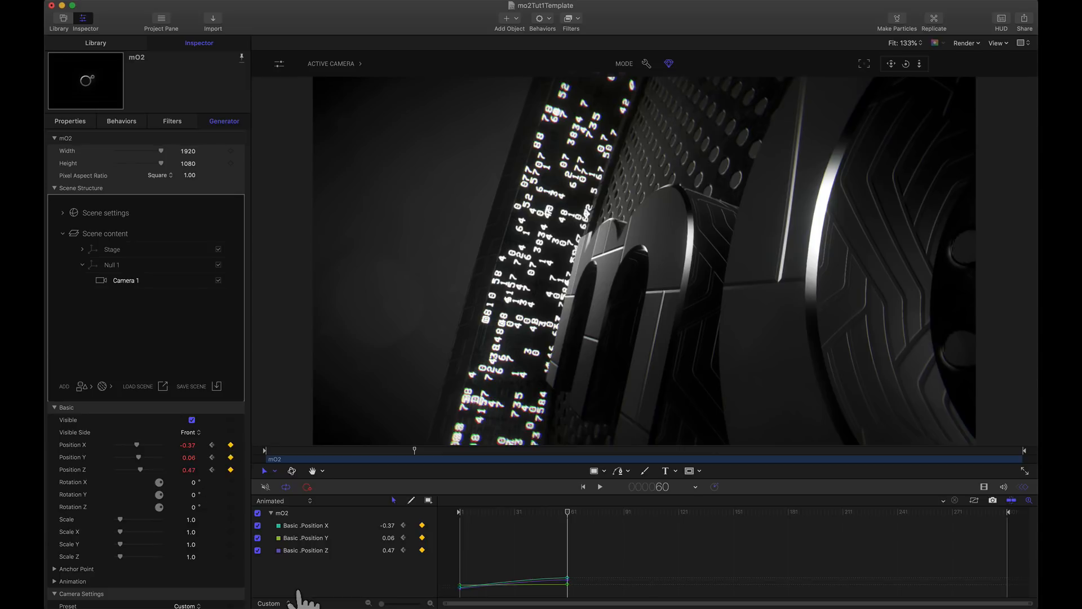
# Step: Change the interpolation of Camera 1's Position X, Y and Z curves to linear
pyautogui.moveTo(334, 586); pyautogui.dragTo(330, 541)
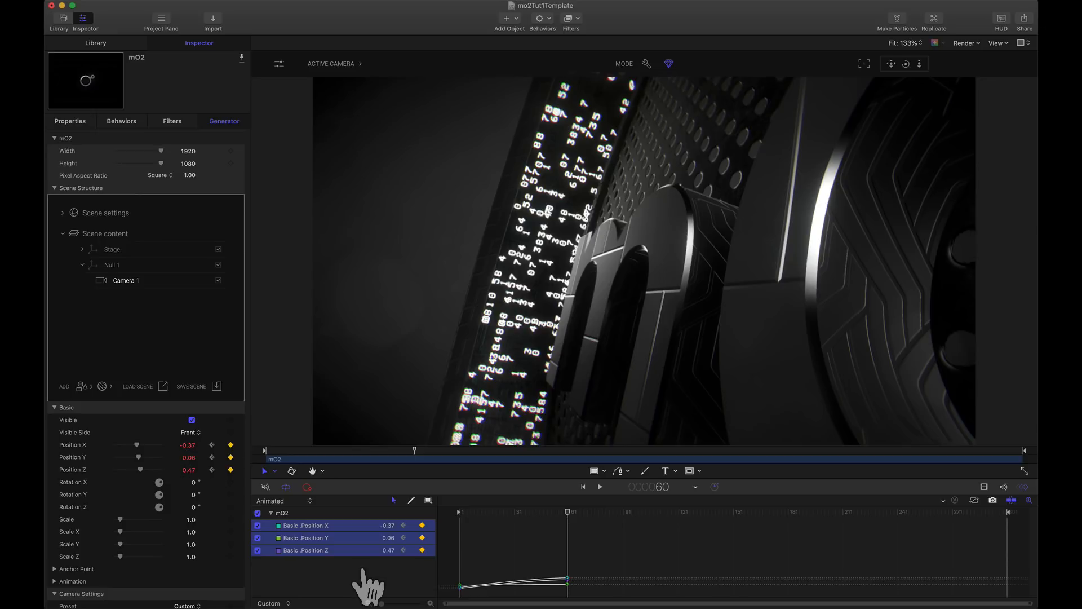
pyautogui.click(432, 539)
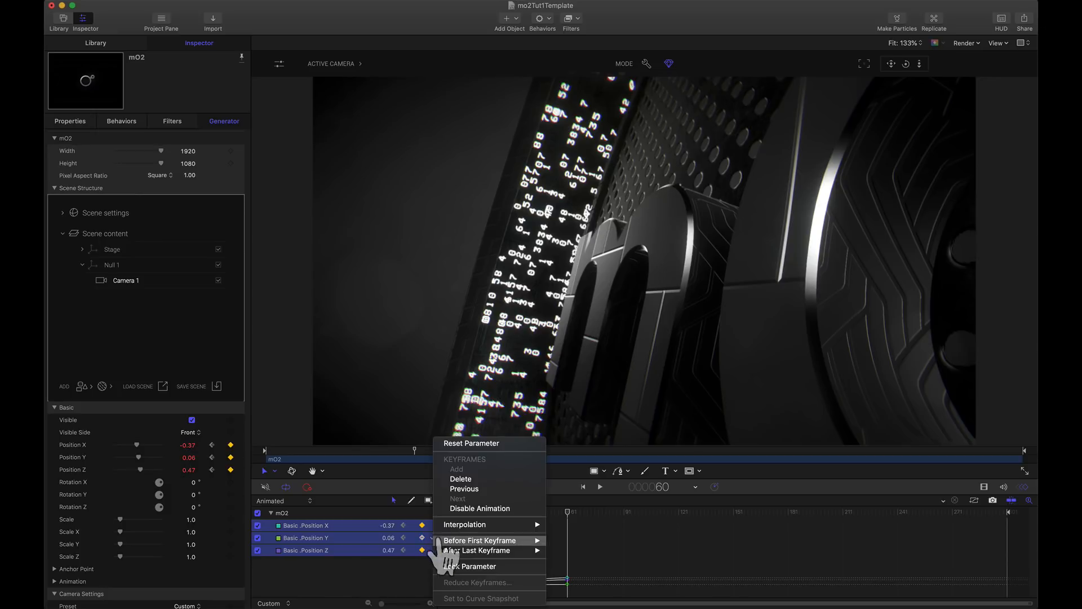
pyautogui.moveTo(485, 524)
pyautogui.click(561, 535)
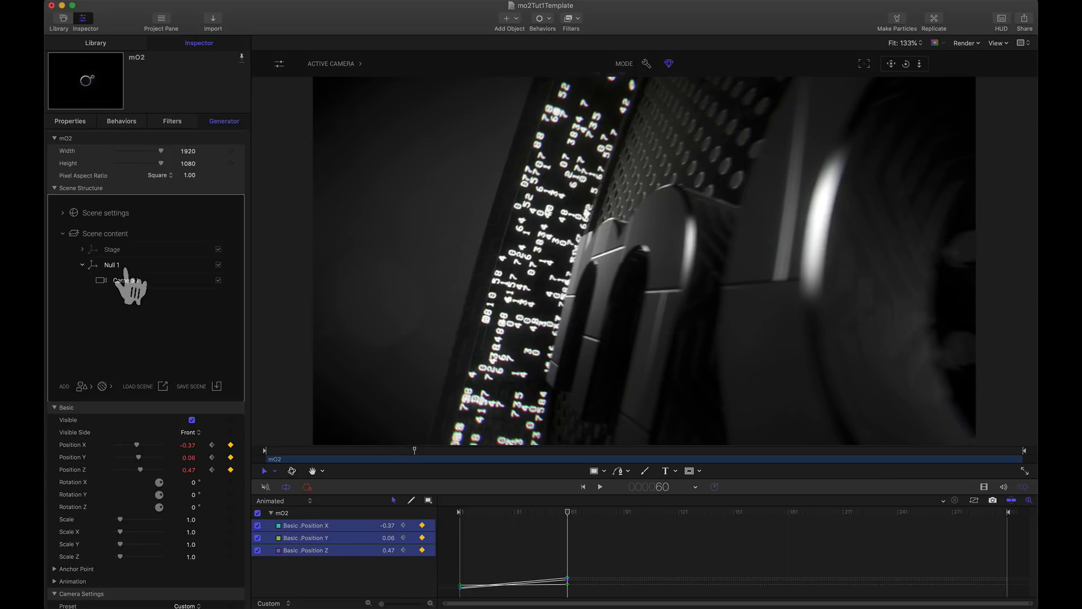
# Step: Change Null 1's Rotation X, Y and Z curves to linear interpolation and play back the camera move
pyautogui.click(117, 264)
pyautogui.moveTo(326, 583); pyautogui.dragTo(331, 524)
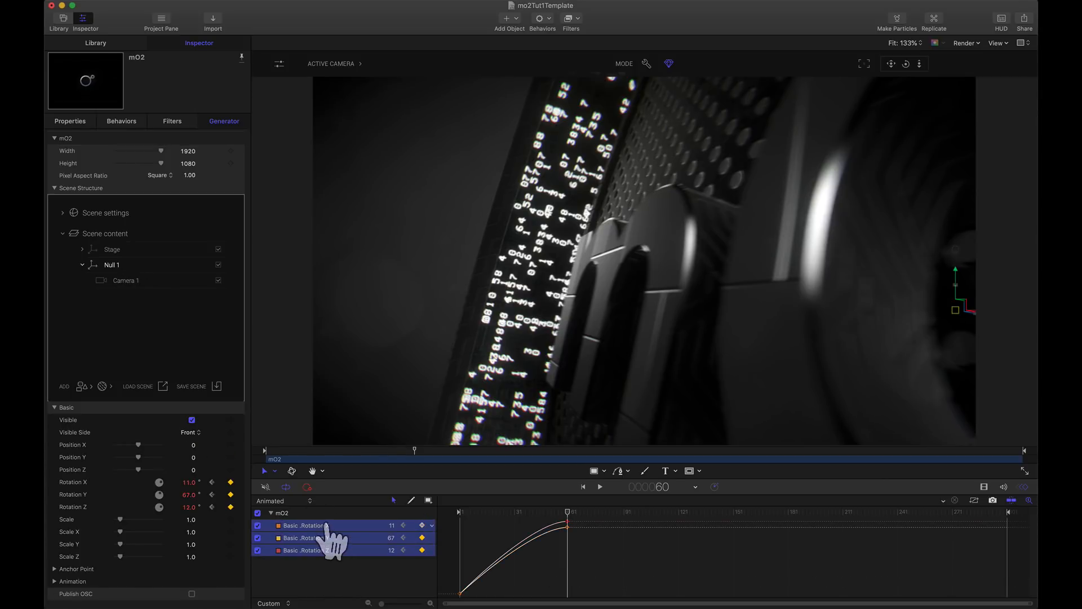
pyautogui.rightClick(496, 557)
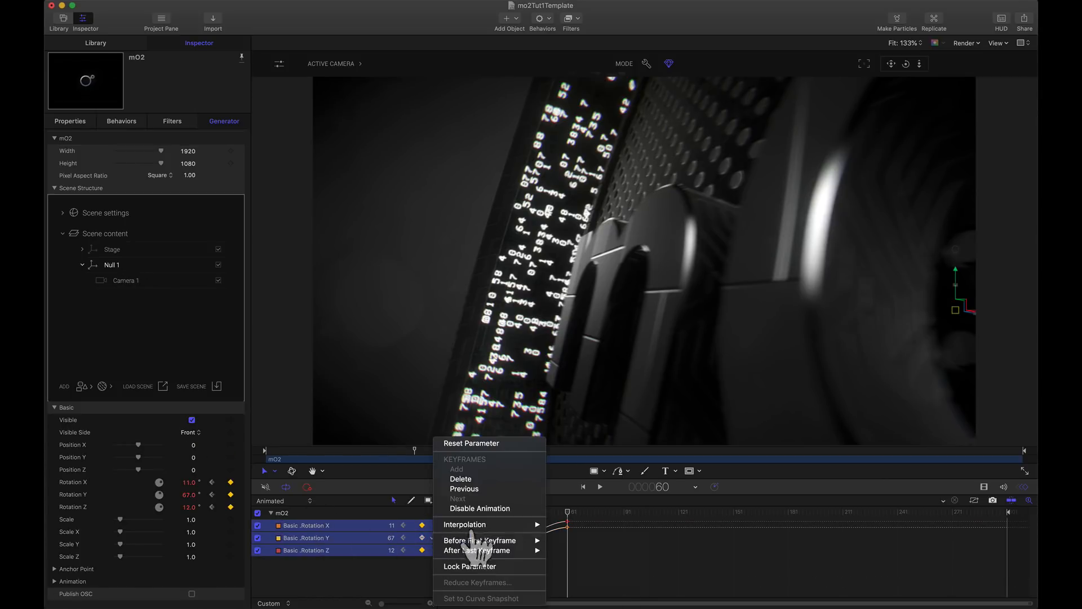
pyautogui.moveTo(524, 524)
pyautogui.click(567, 534)
pyautogui.press('space')
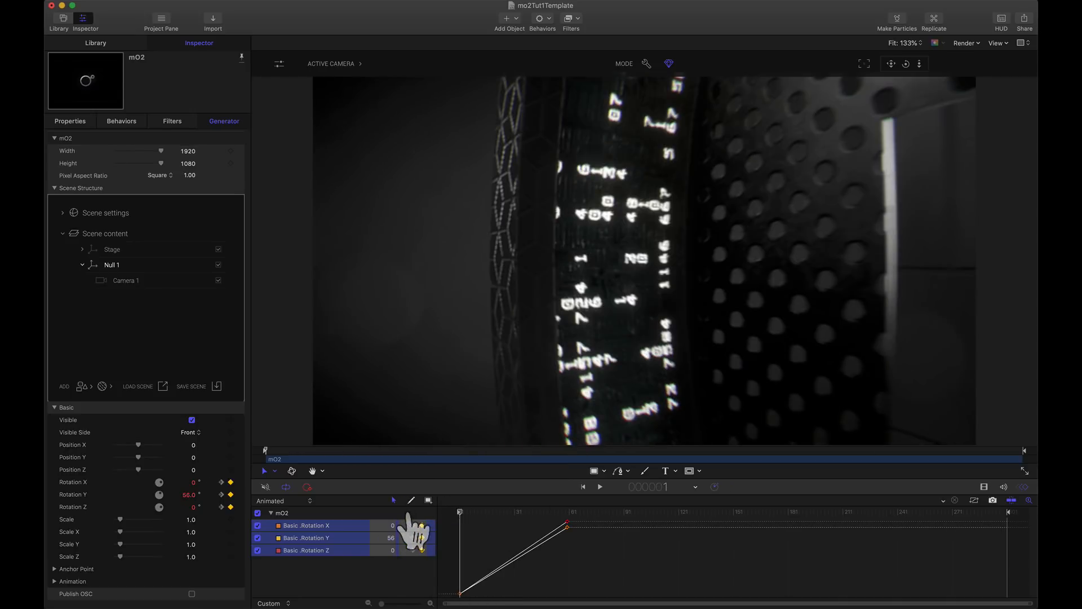
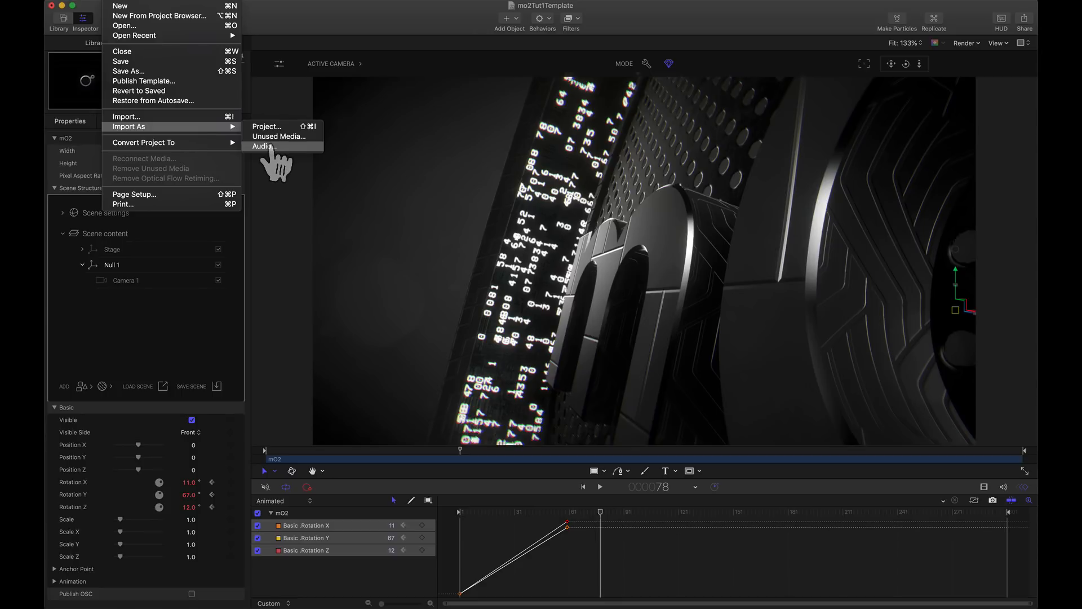
# Step: Import the tutorial1mod soundtrack into the project as audio
pyautogui.click(265, 146)
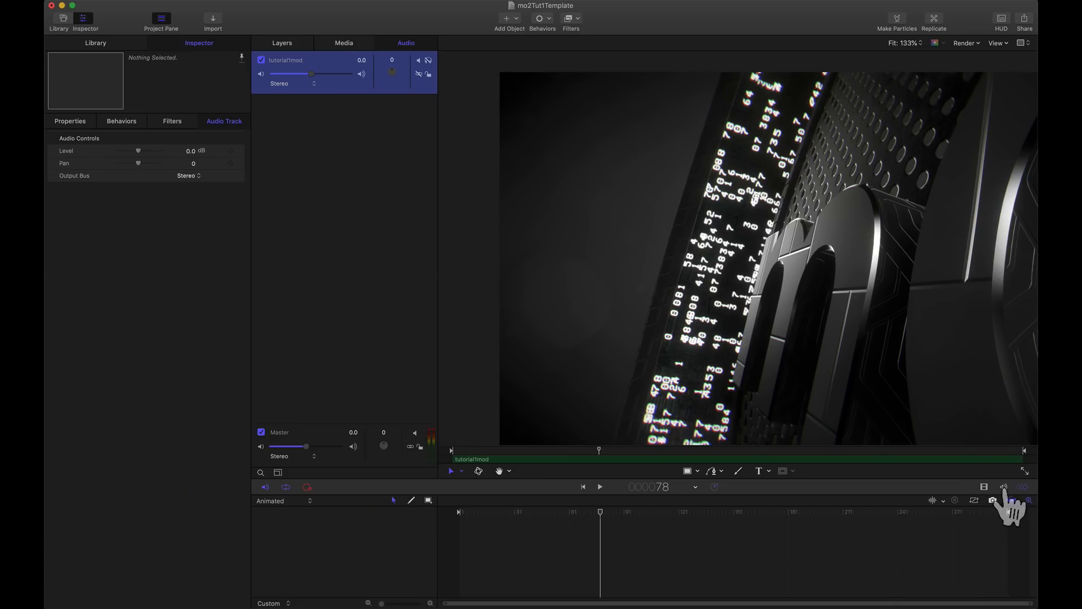
# Step: Display the soundtrack in the timeline and disable the mO2 layer so only the audio is active
pyautogui.click(1003, 487)
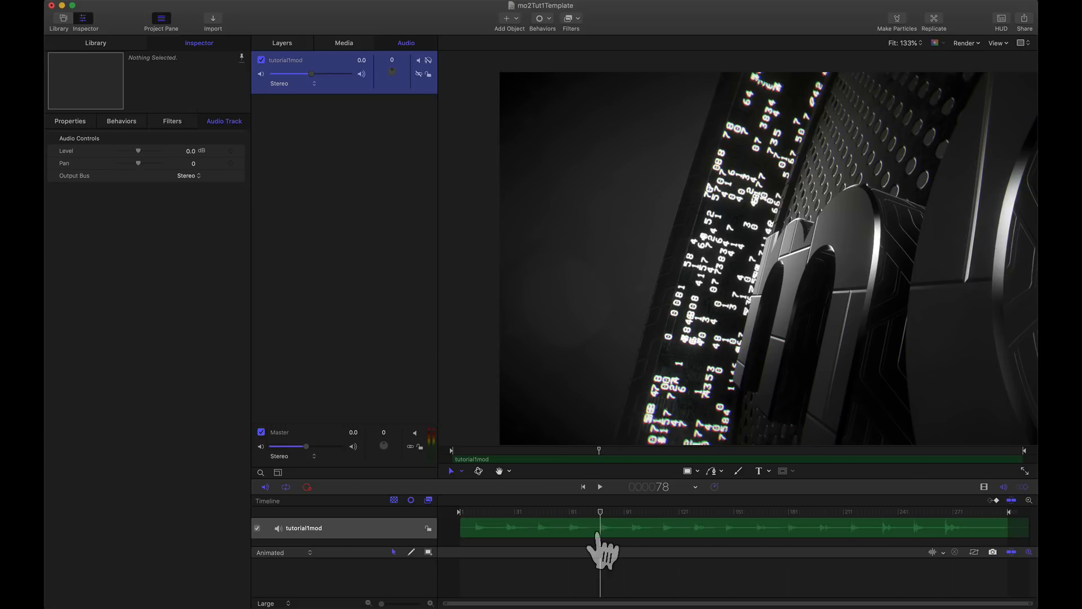
pyautogui.click(282, 44)
pyautogui.click(258, 98)
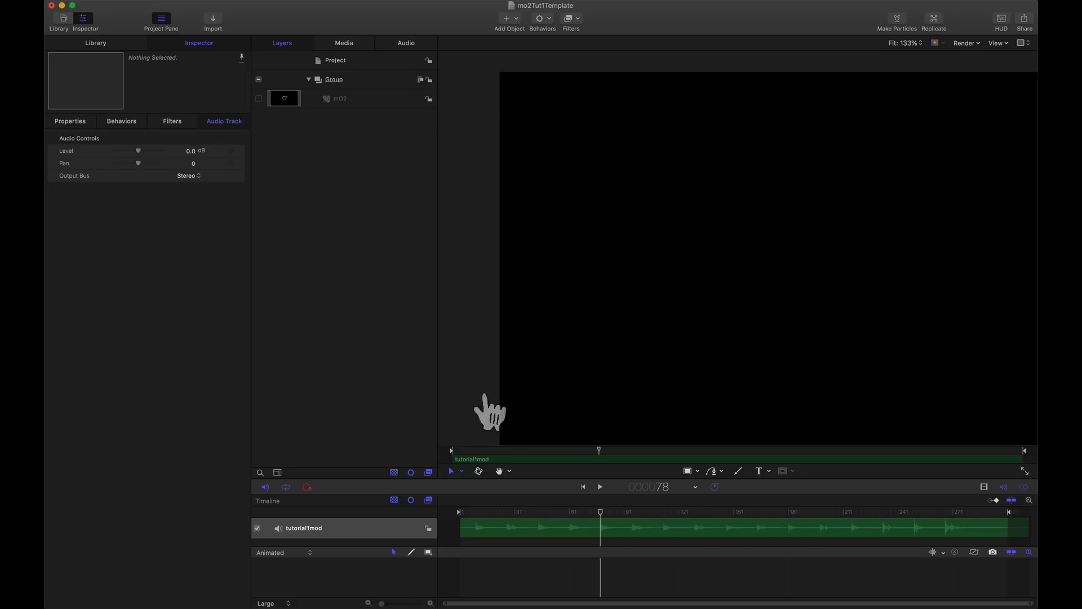
# Step: Scrub and play the soundtrack from the start to locate its beats
pyautogui.click(518, 512)
pyautogui.moveTo(504, 513)
pyautogui.mouseDown()
pyautogui.moveTo(611, 513)
pyautogui.moveTo(540, 516)
pyautogui.moveTo(596, 514)
pyautogui.mouseUp()
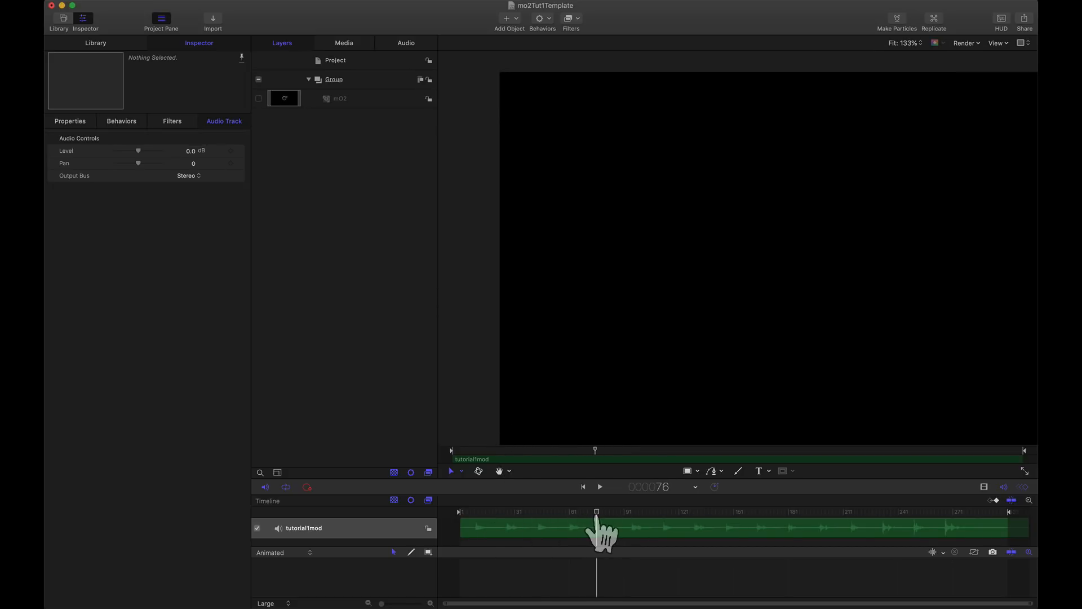
pyautogui.press('Home')
pyautogui.click(599, 488)
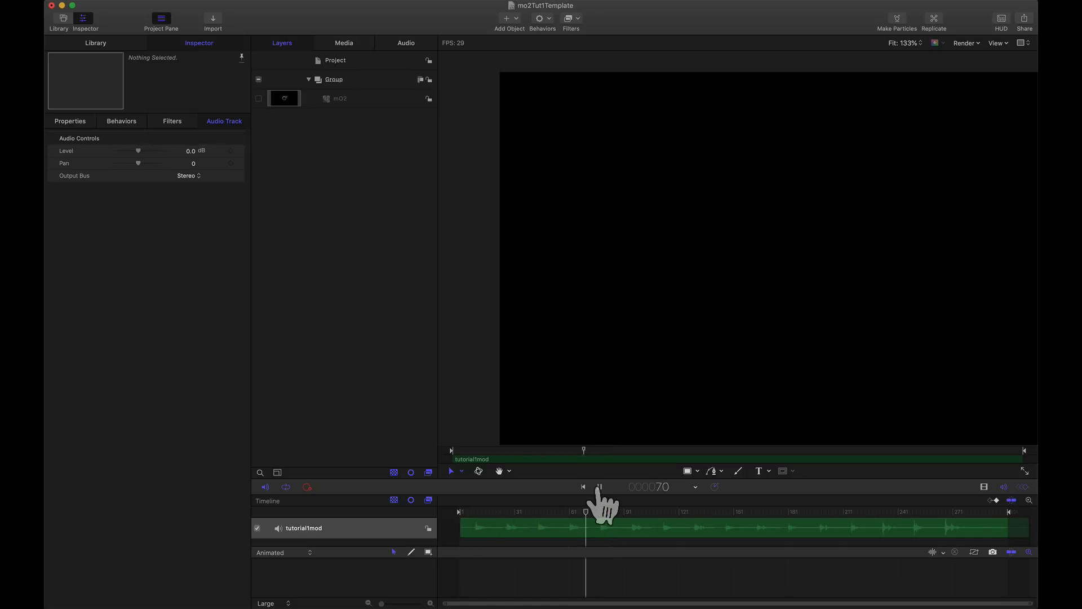
pyautogui.click(599, 488)
# Step: Add timeline markers on the soundtrack beats at frame 78, frame 145 and just after frame 241
pyautogui.rightClick(601, 522)
pyautogui.click(633, 589)
pyautogui.click(599, 488)
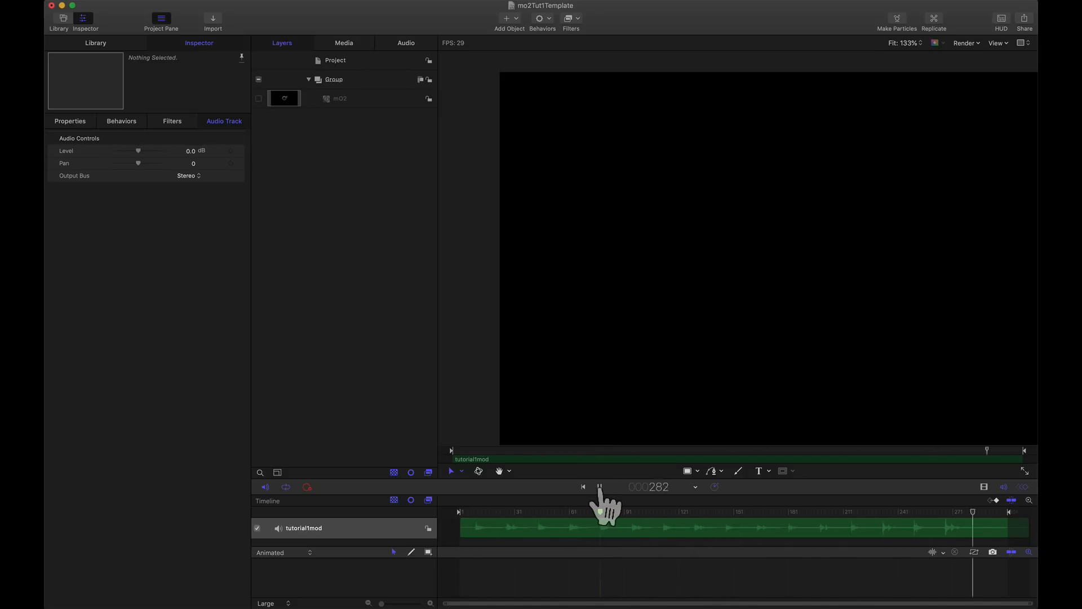
pyautogui.press('m')
pyautogui.click(599, 488)
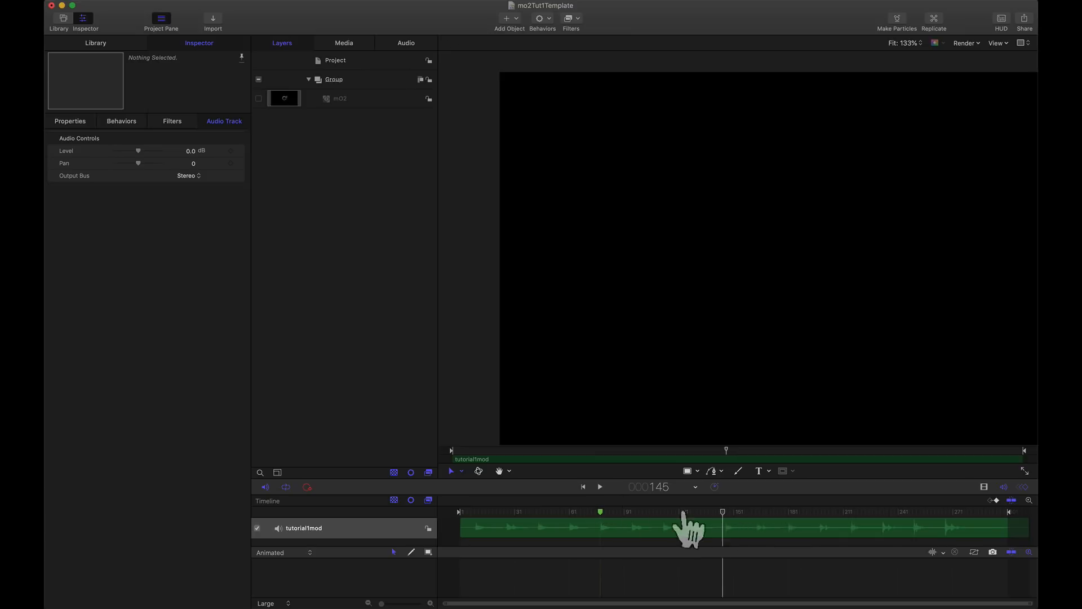
pyautogui.moveTo(715, 512); pyautogui.dragTo(723, 512)
pyautogui.click(600, 488)
pyautogui.press('m')
pyautogui.click(601, 487)
pyautogui.moveTo(920, 512); pyautogui.dragTo(671, 513)
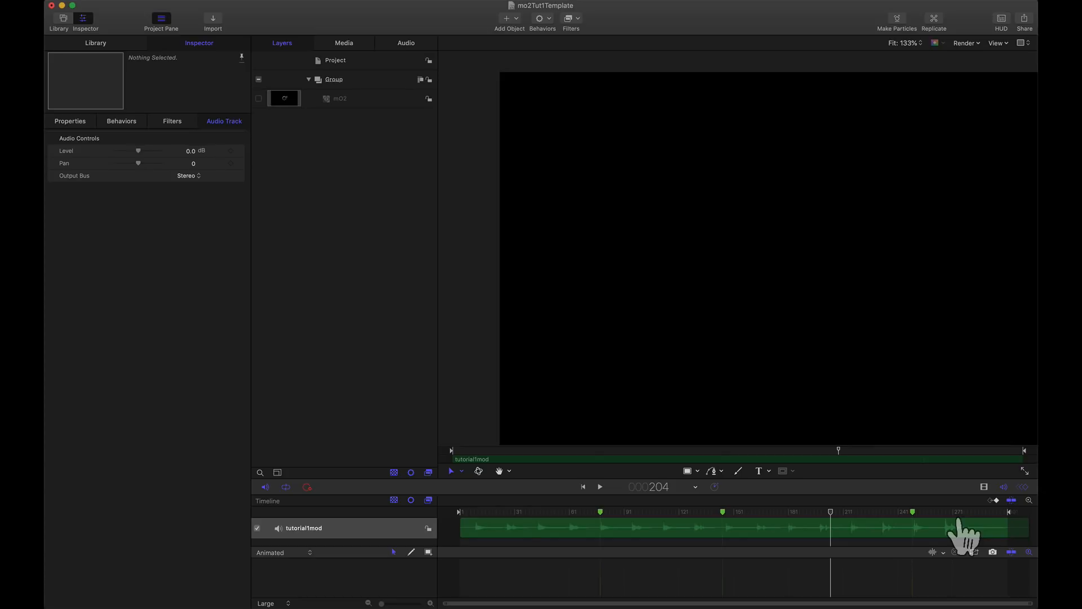
# Step: Re-enable the mO2 layer, hide the project pane and select the mO2 generator in the canvas
pyautogui.click(258, 99)
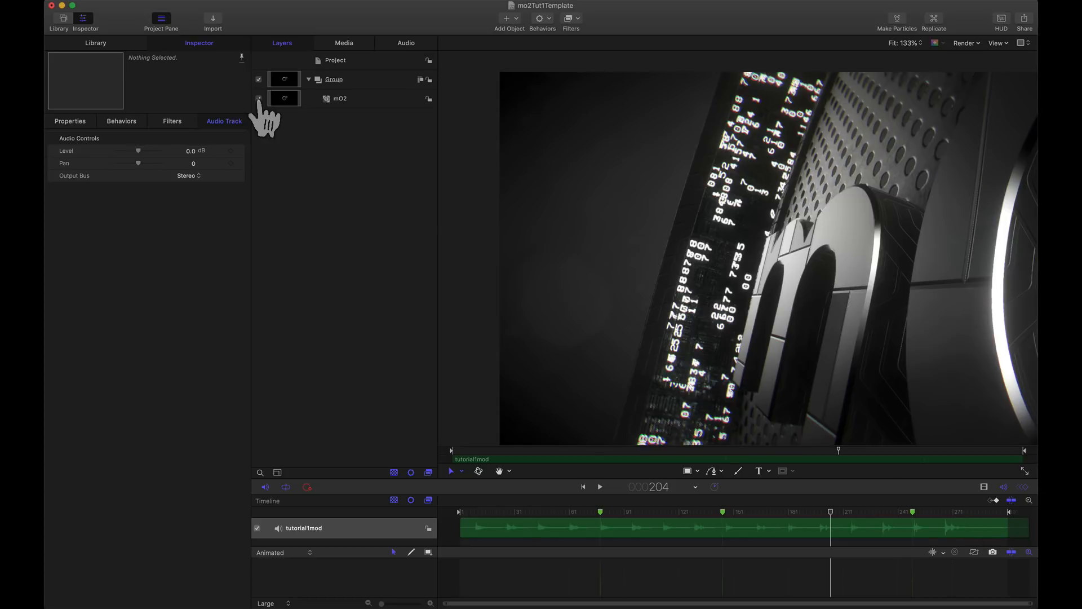
pyautogui.click(162, 23)
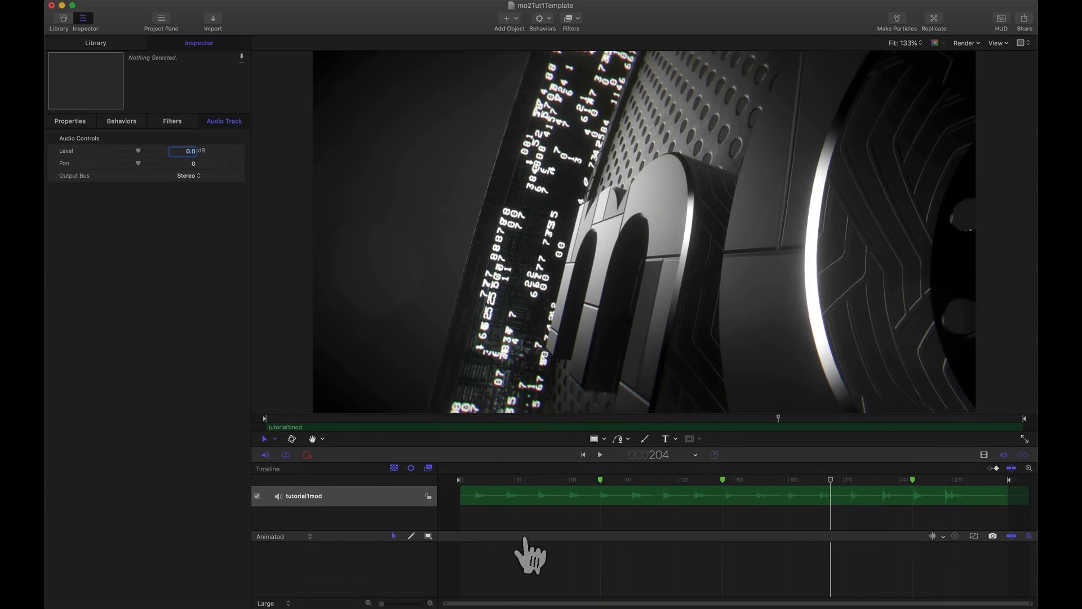
pyautogui.click(362, 207)
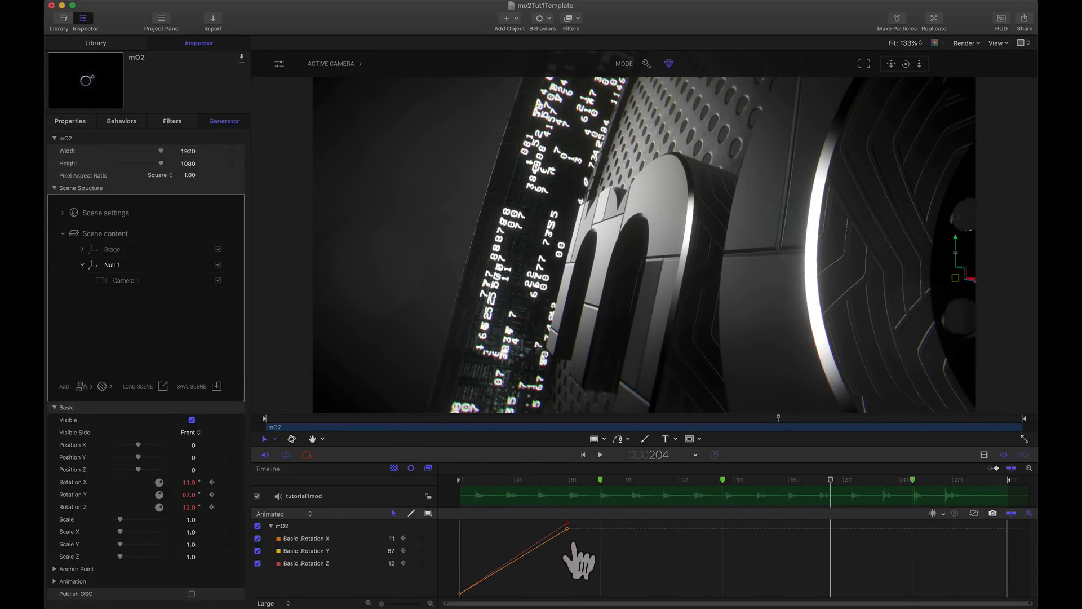
# Step: At the first marker, frame 78, keyframe Null 1 at Rotation X 11°, Y 67° and Z 12°
pyautogui.click(600, 480)
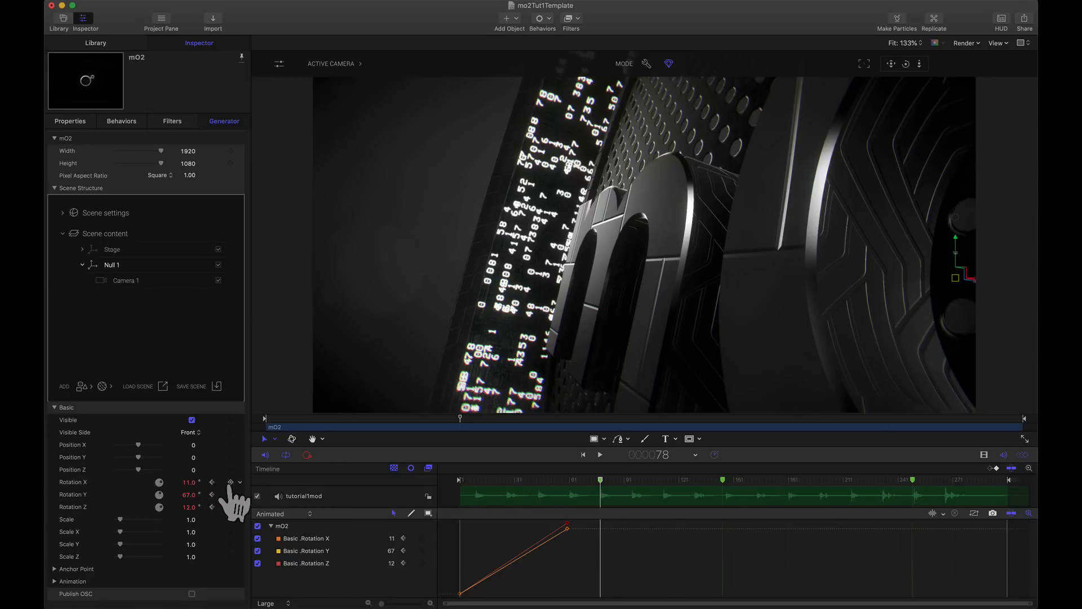
pyautogui.click(231, 482)
pyautogui.click(230, 494)
pyautogui.click(230, 507)
# Step: Keyframe Camera 1 at Position X -0.37, Y 0.06 and Z 0.47 on frame 78
pyautogui.click(131, 281)
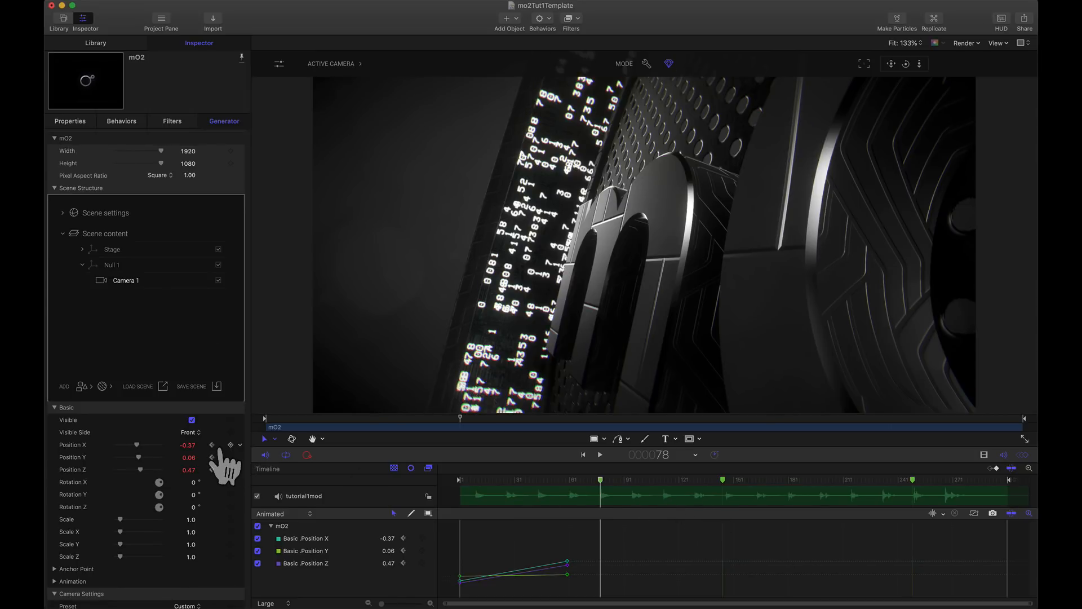
pyautogui.click(231, 444)
pyautogui.click(230, 457)
pyautogui.click(230, 470)
# Step: Delete Camera 1's middle position keyframes before the first marker and set the three position curves to linear interpolation
pyautogui.moveTo(547, 543); pyautogui.dragTo(577, 585)
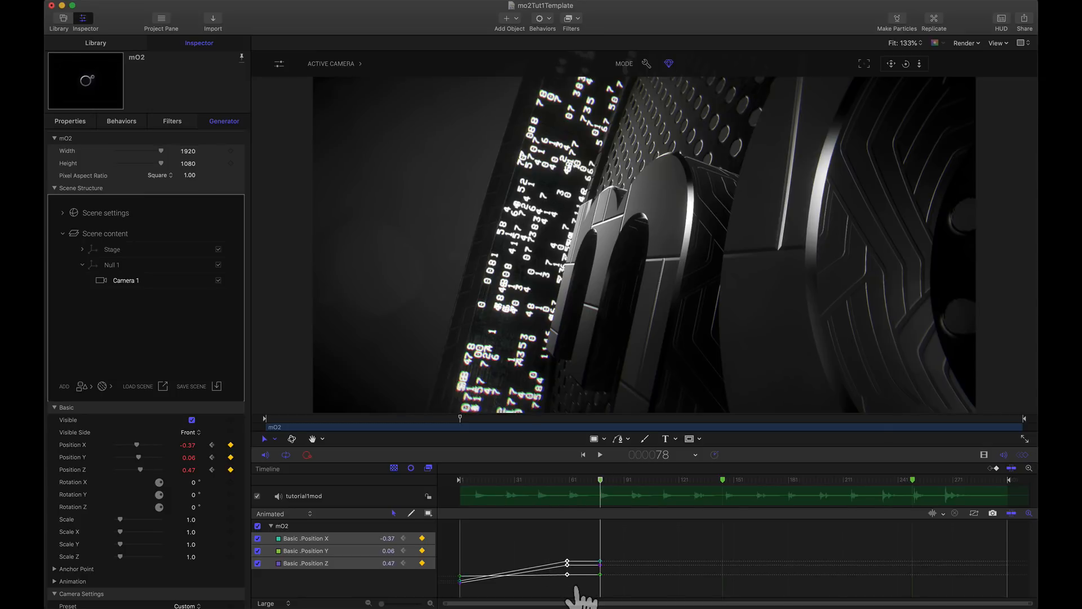
pyautogui.rightClick(435, 560)
pyautogui.moveTo(461, 541)
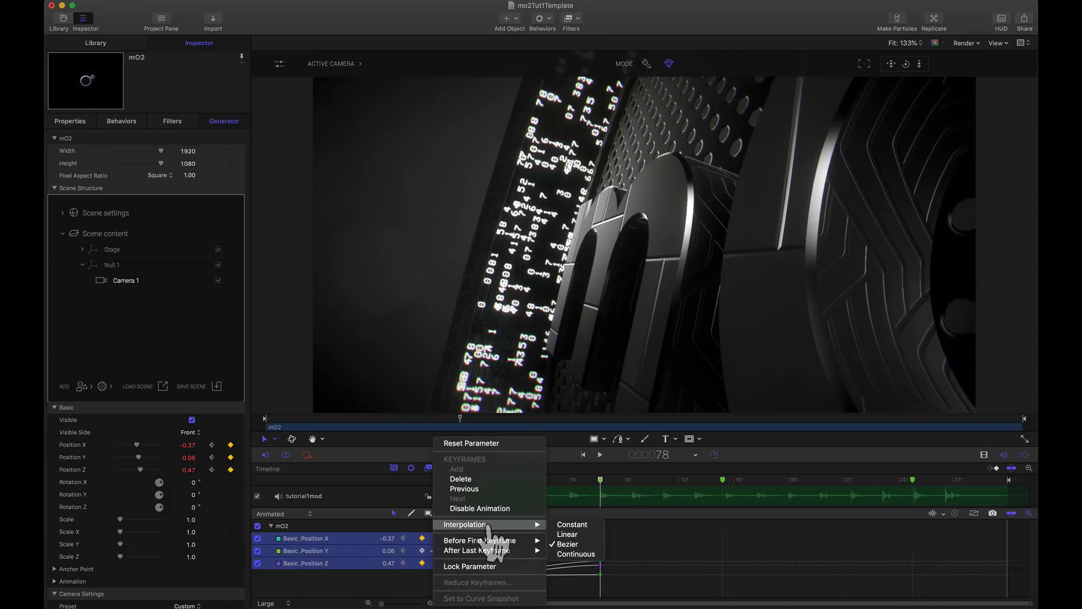
pyautogui.click(566, 539)
# Step: Delete Null 1's middle rotation keyframes before the first marker and set the three rotation curves to linear interpolation
pyautogui.click(143, 264)
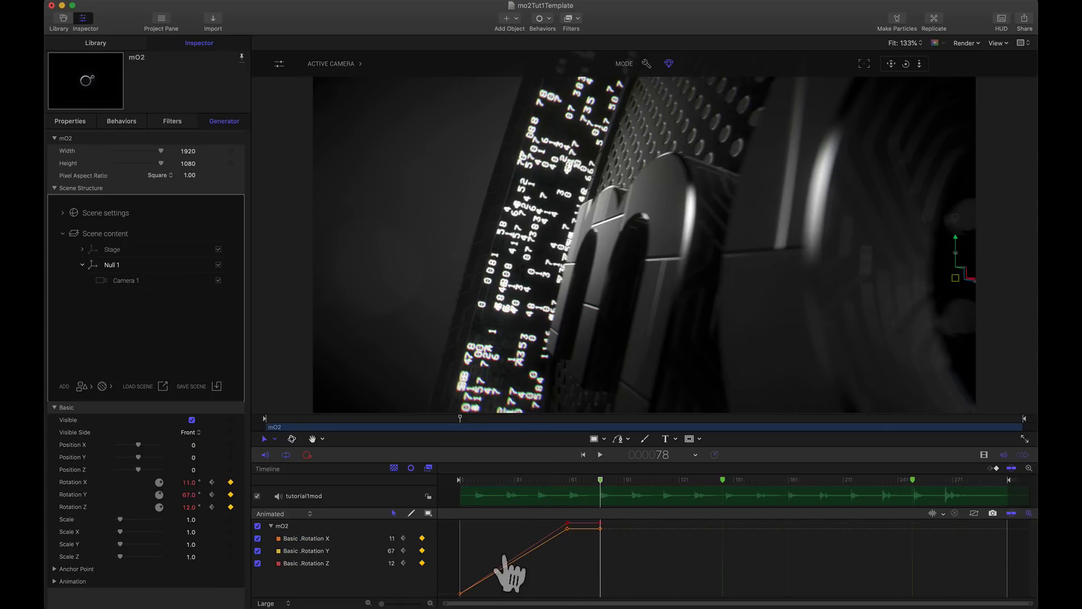
pyautogui.moveTo(562, 528); pyautogui.dragTo(557, 519)
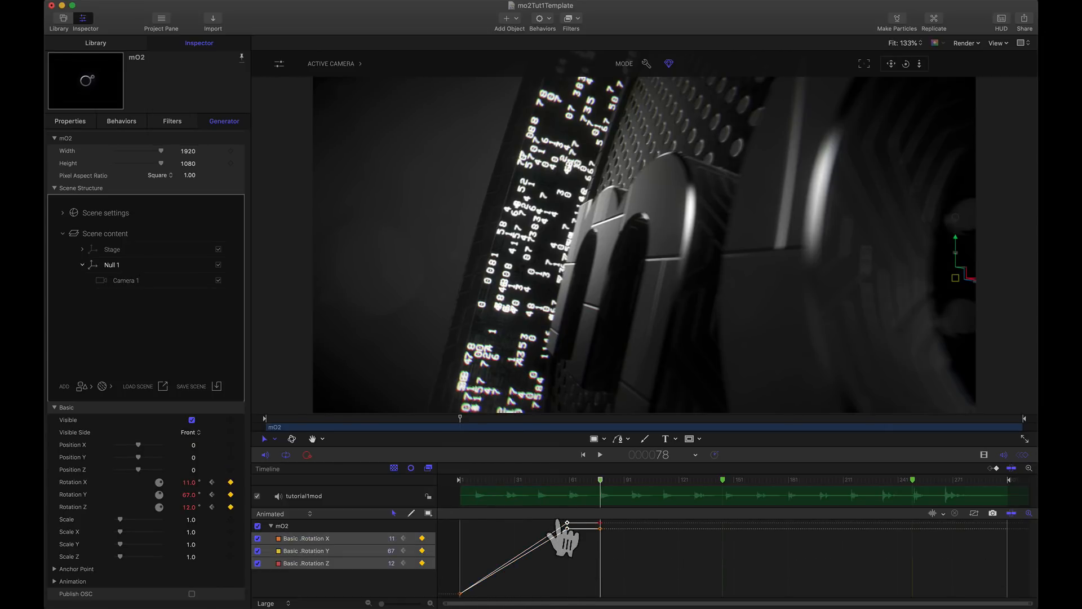
pyautogui.press('Delete')
pyautogui.rightClick(434, 564)
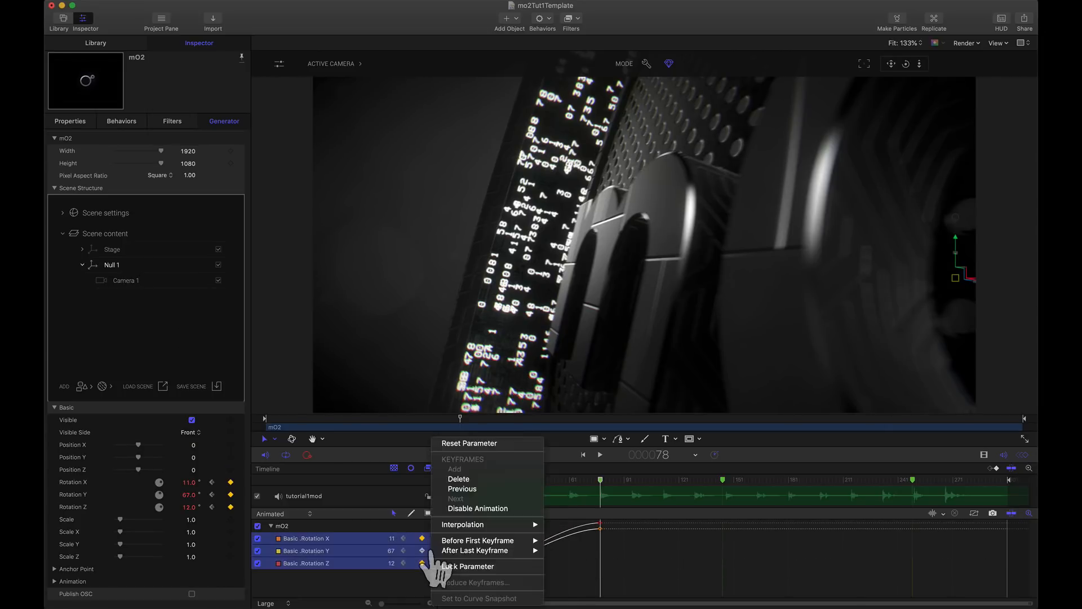
pyautogui.click(557, 533)
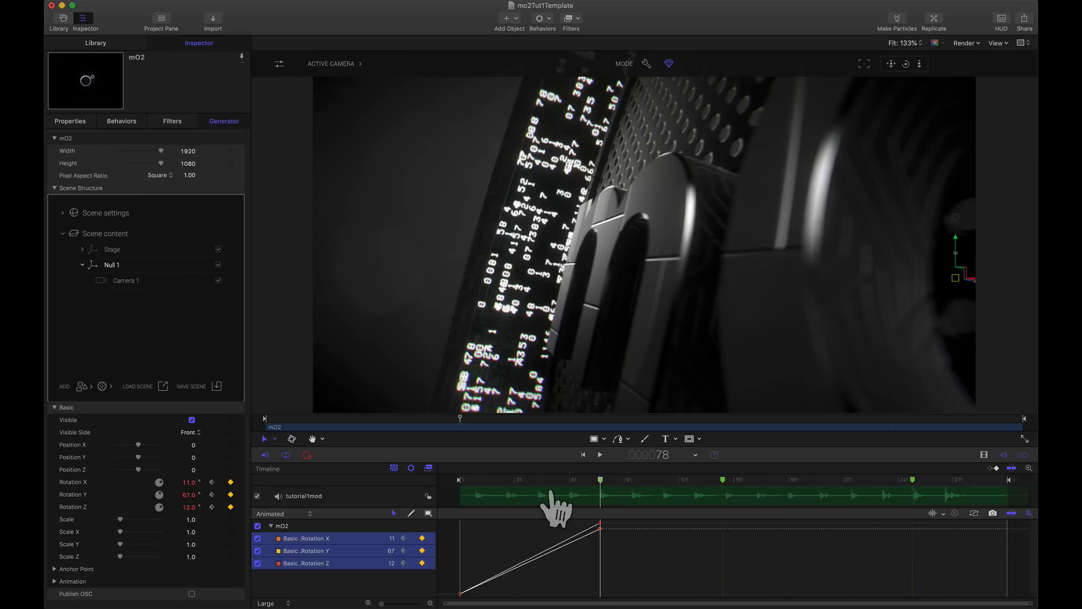
# Step: Keyframe Camera 1's Visible parameter on at frame 1 and off at frame 78
pyautogui.press('Home')
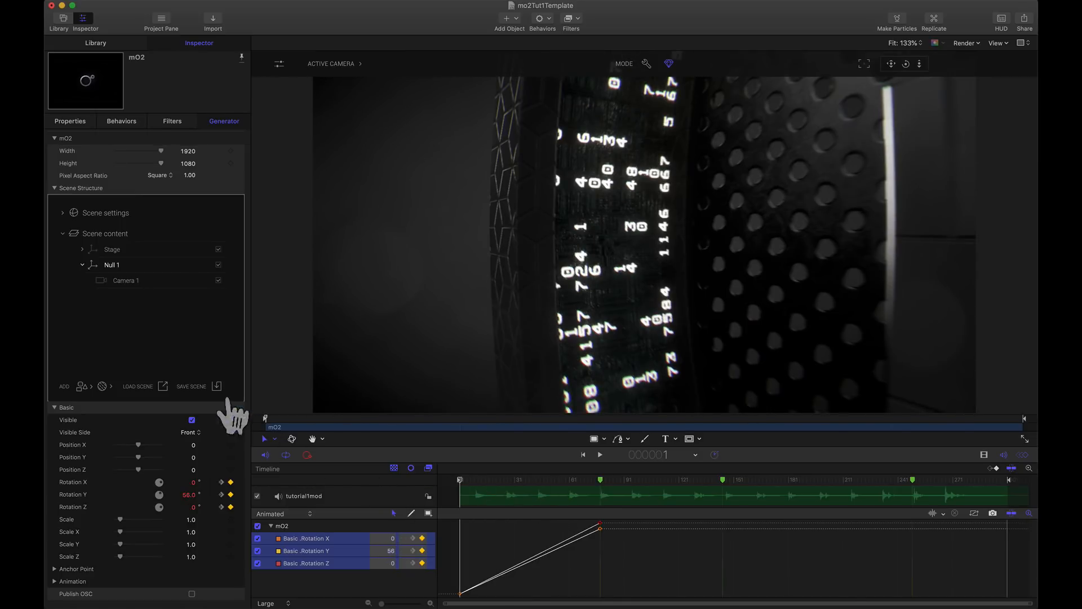
pyautogui.click(122, 280)
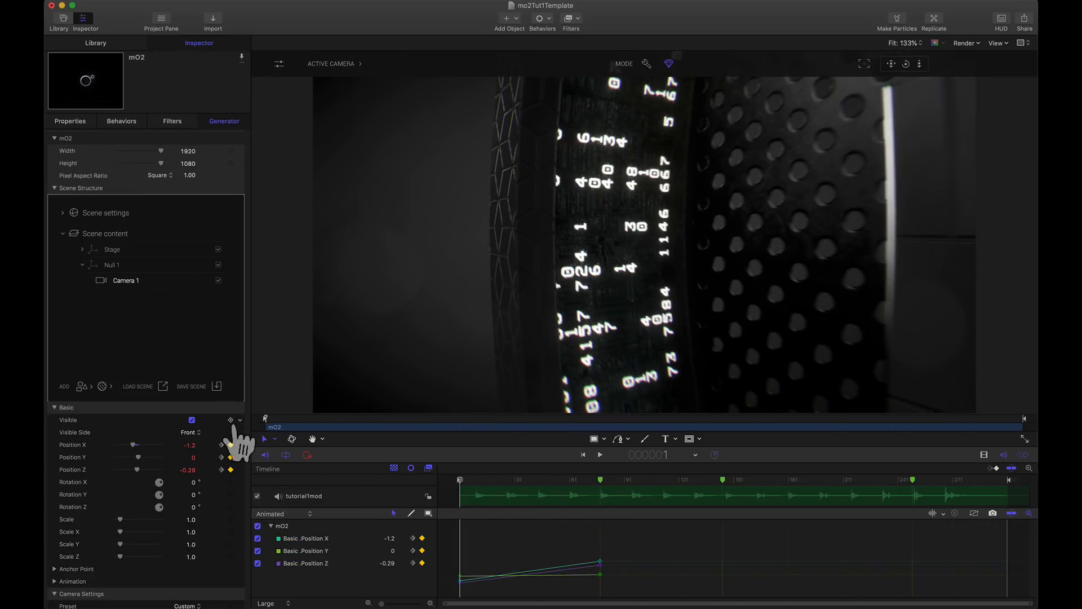
pyautogui.click(231, 420)
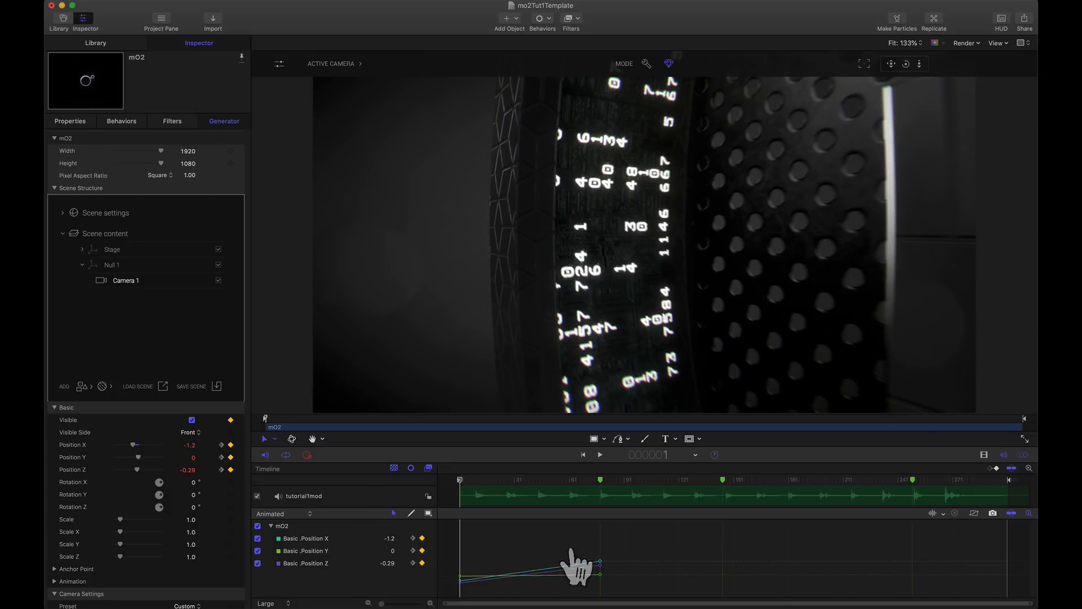
pyautogui.moveTo(579, 486); pyautogui.dragTo(600, 485)
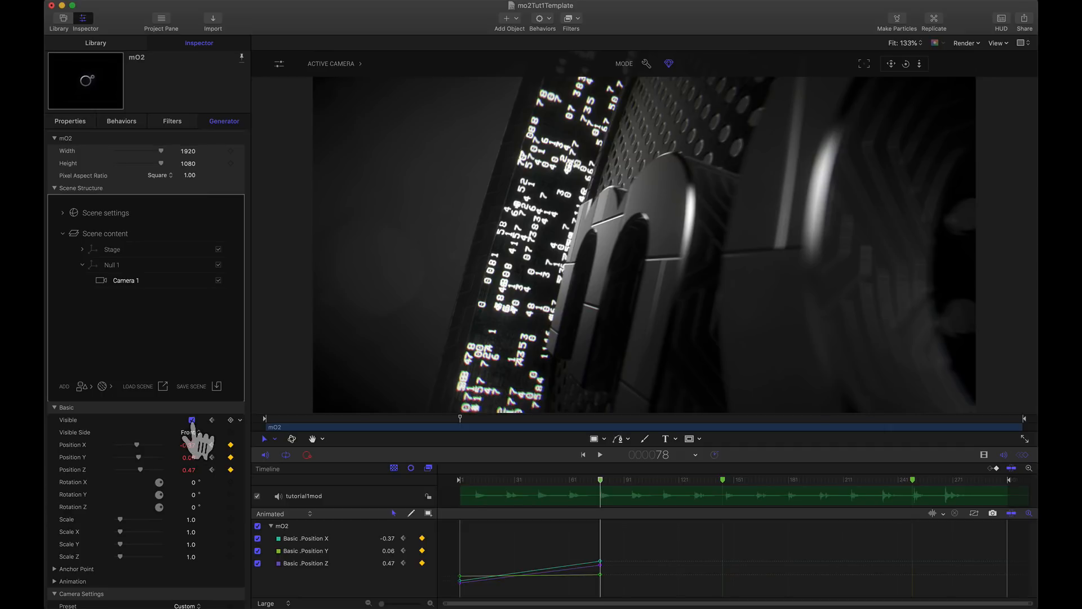
pyautogui.click(192, 420)
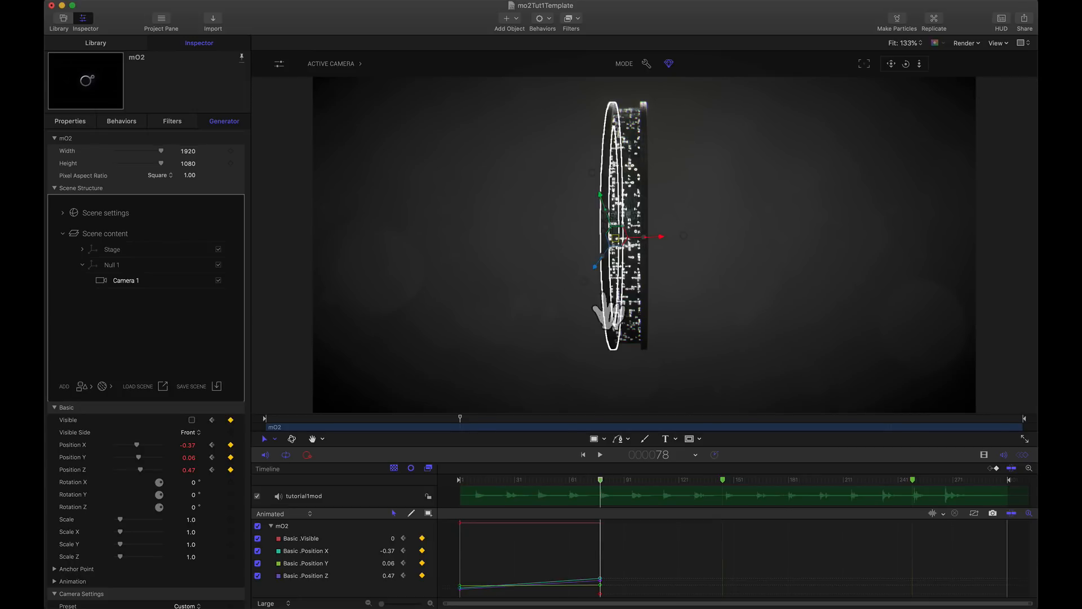
# Step: Add a new camera to the scene and rename it Camera 2
pyautogui.click(82, 386)
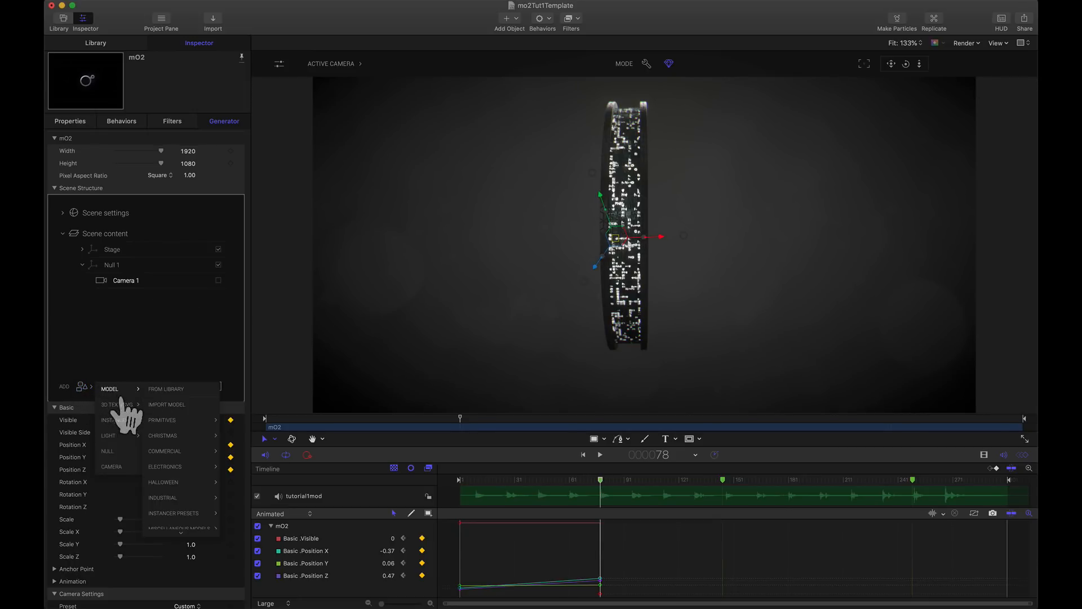
pyautogui.click(111, 466)
pyautogui.moveTo(126, 282); pyautogui.dragTo(99, 321)
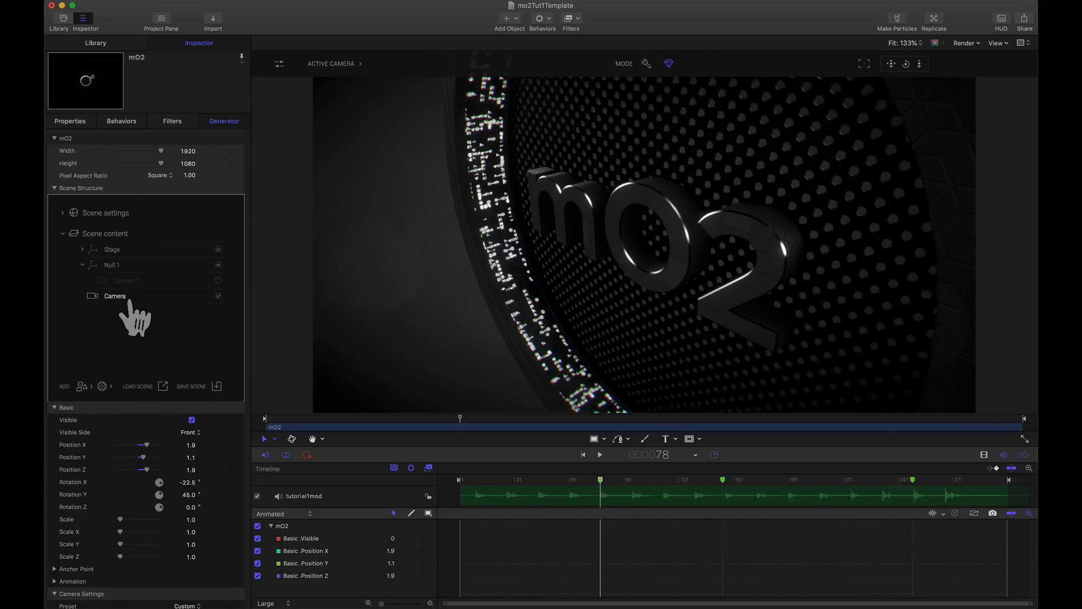
pyautogui.write('2')
# Step: Add a null named Null 2 to the scene and parent Camera 2 to it
pyautogui.click(81, 386)
pyautogui.click(115, 451)
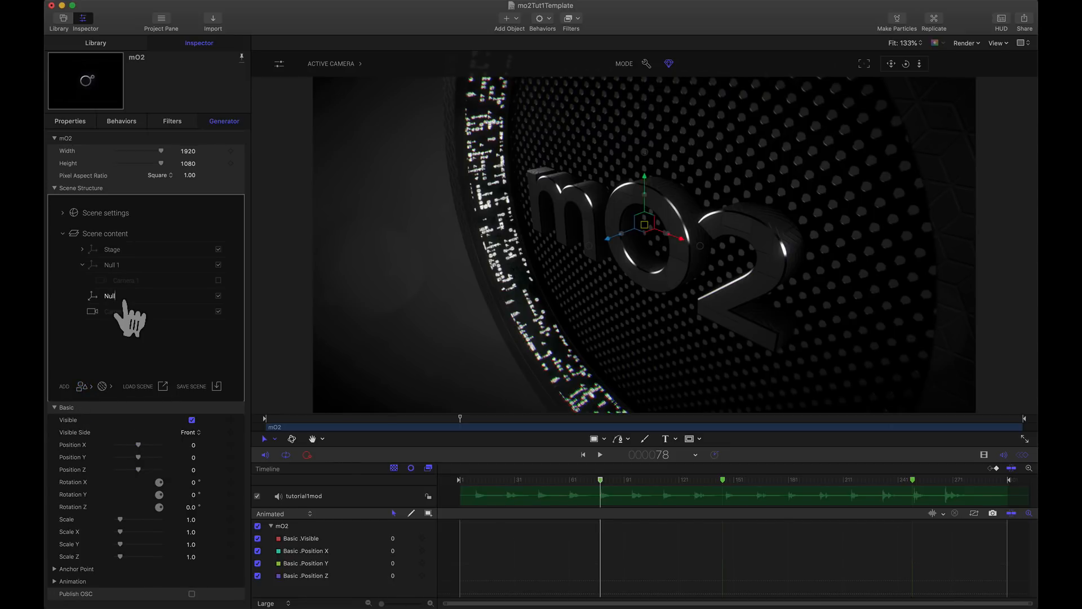
pyautogui.write('2')
pyautogui.moveTo(122, 308)
pyautogui.mouseDown()
pyautogui.moveTo(110, 302)
pyautogui.moveTo(116, 311)
pyautogui.mouseUp()
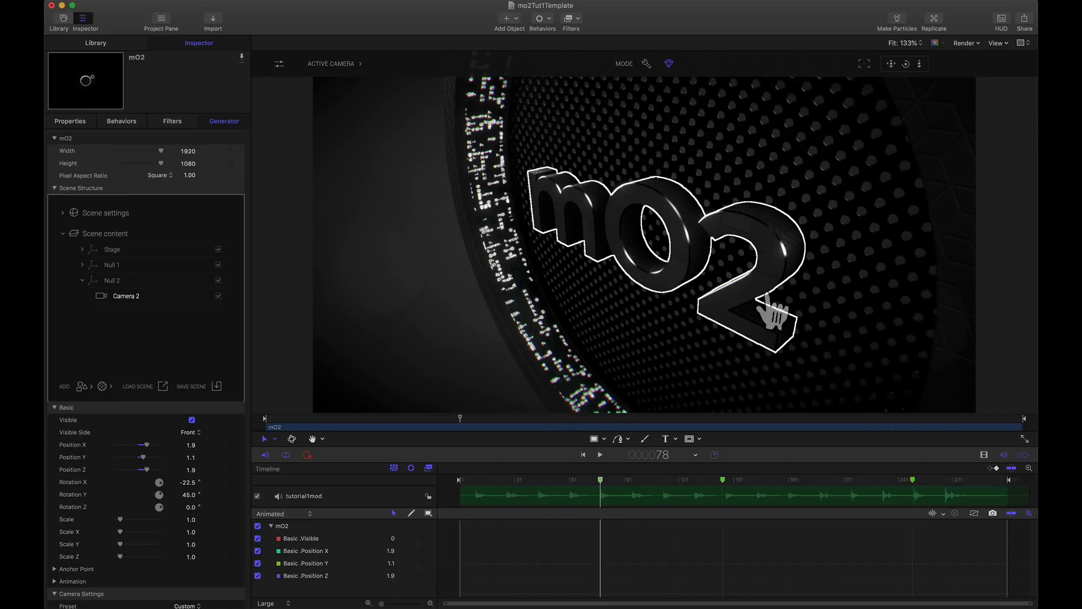
# Step: Reset Camera 2's Basic parameters and adjust its Position Z to bring it close to the logo
pyautogui.click(240, 408)
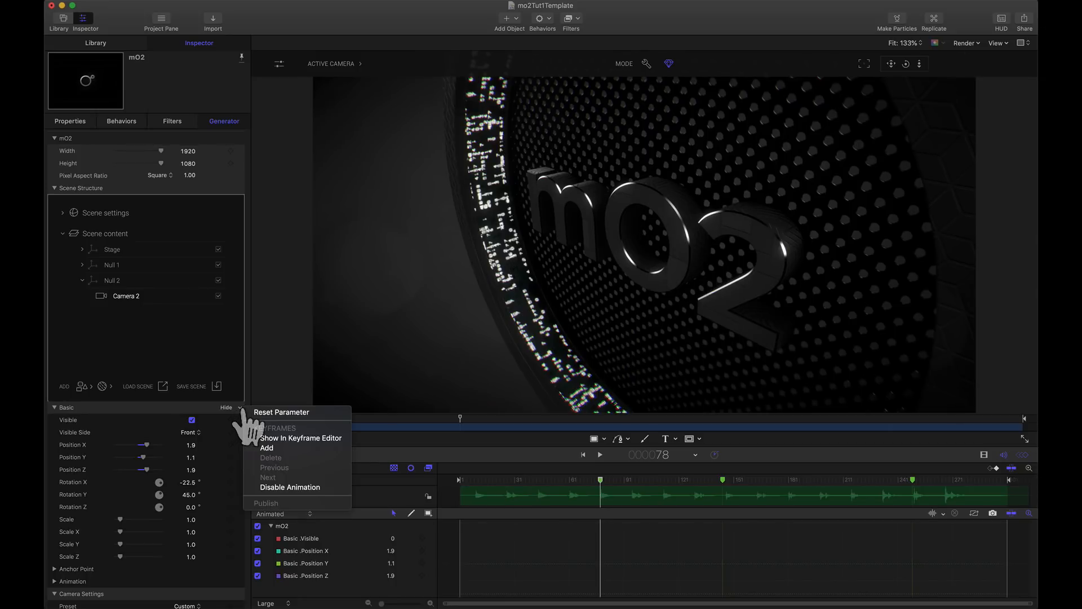
pyautogui.click(260, 412)
pyautogui.moveTo(138, 469); pyautogui.dragTo(163, 470)
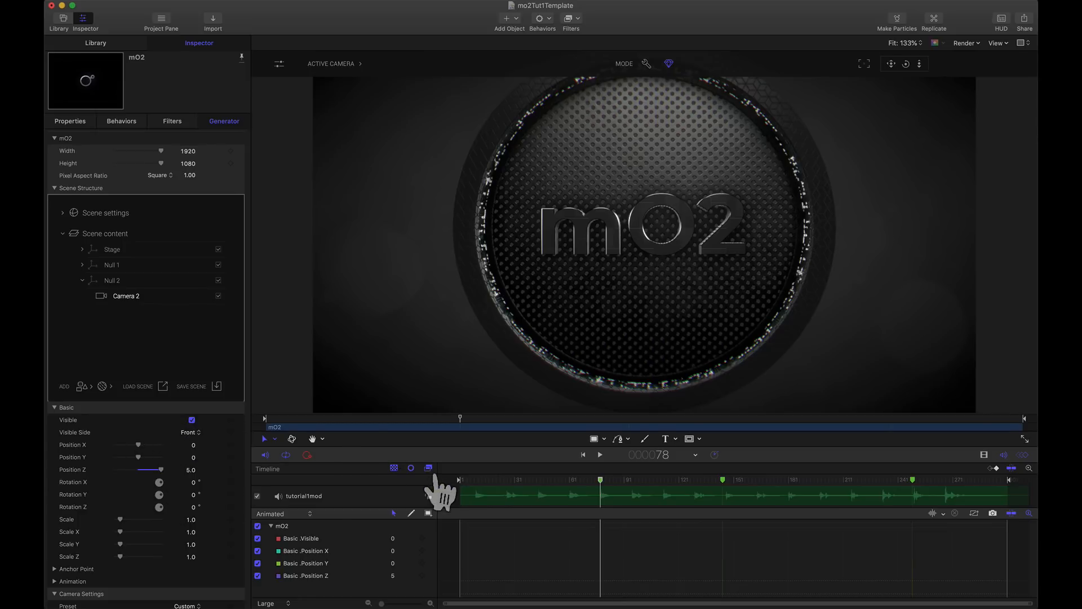
pyautogui.moveTo(163, 469); pyautogui.dragTo(143, 471)
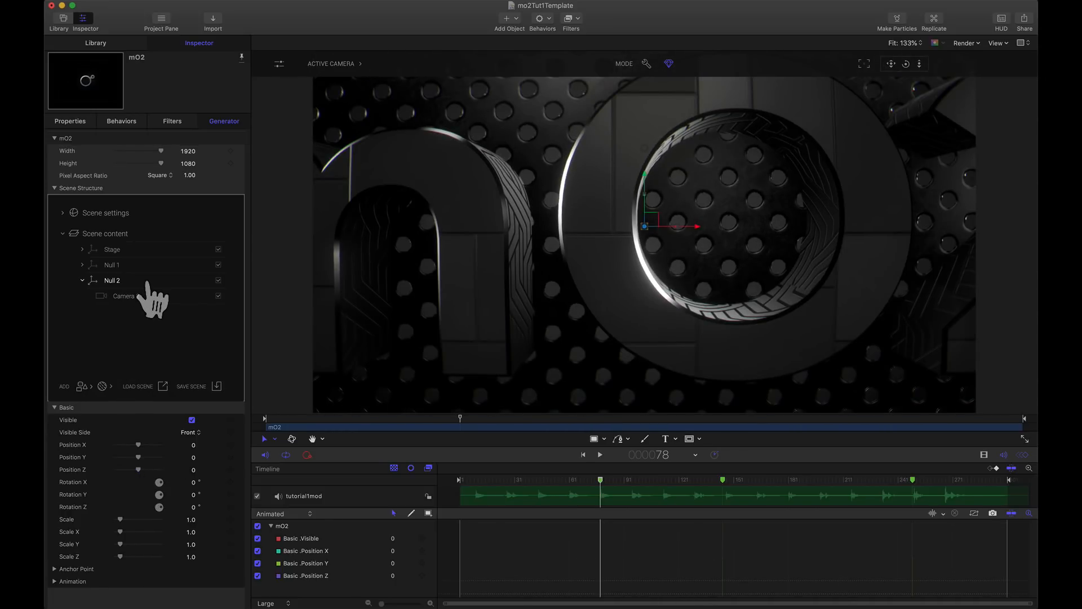
# Step: Set Null 2's Rotation Y to -64° and Camera 2's Position X to 1.18 and Z to -0.03
pyautogui.moveTo(195, 494)
pyautogui.mouseDown()
pyautogui.moveTo(198, 473)
pyautogui.moveTo(193, 495)
pyautogui.mouseUp()
pyautogui.click(151, 295)
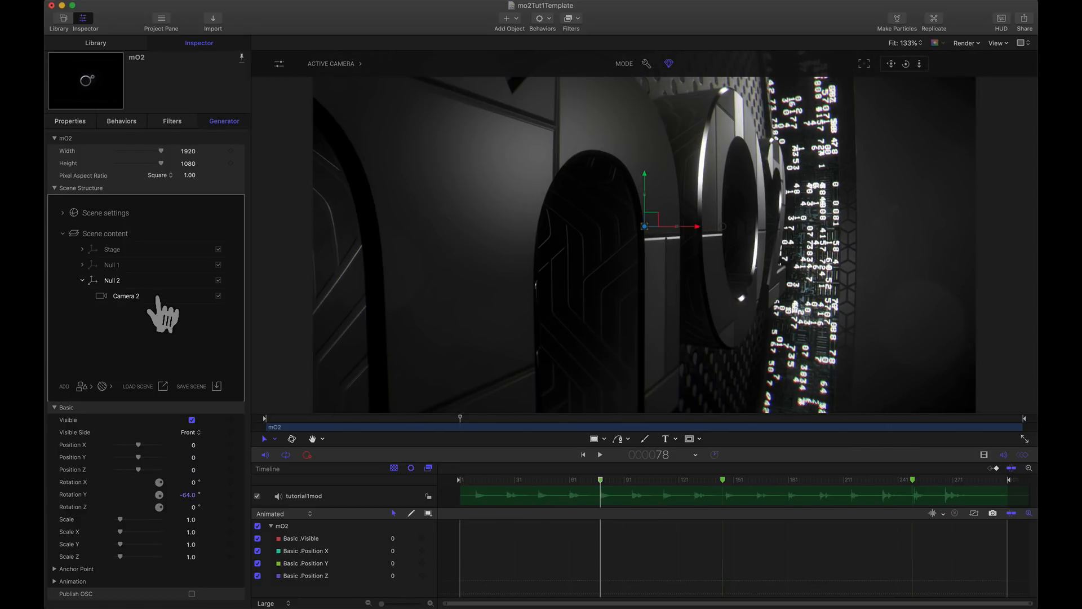
pyautogui.moveTo(139, 448); pyautogui.dragTo(187, 472)
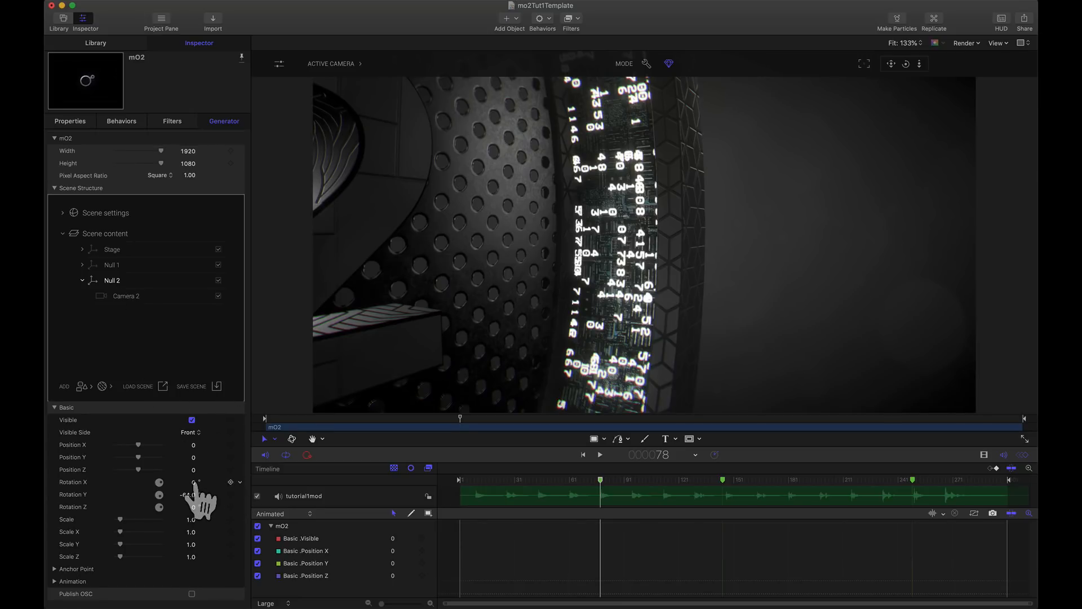
# Step: Set Null 2's Rotation X to 5° and Rotation Z to -8°
pyautogui.press('Up')
pyautogui.press('Up')
pyautogui.press('Up')
pyautogui.press('Up')
pyautogui.press('Up')
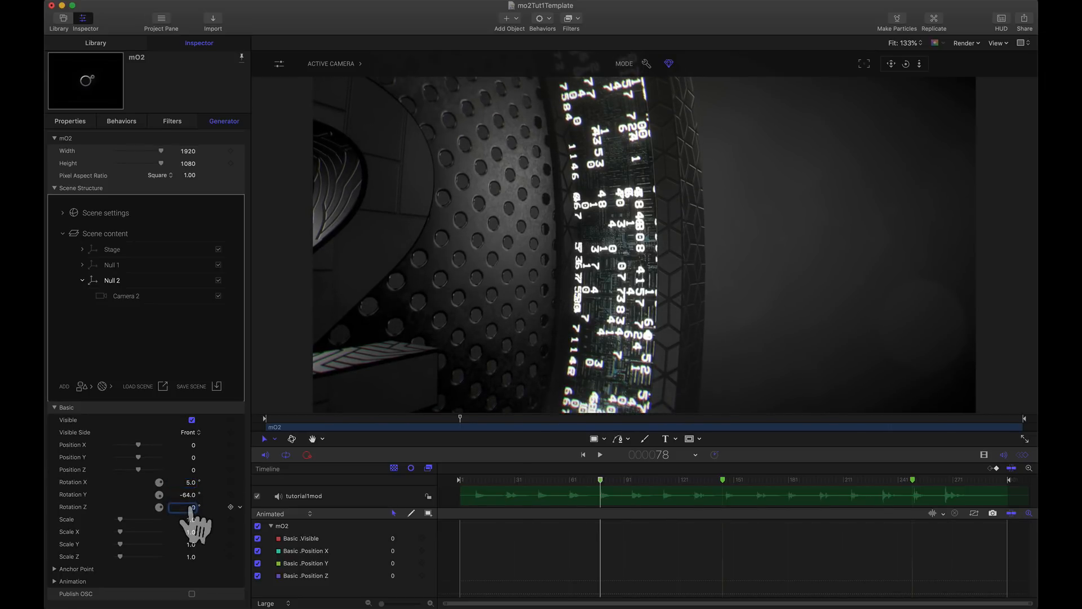
pyautogui.press('Down')
pyautogui.press('Down')
pyautogui.press('Down')
pyautogui.press('Down')
pyautogui.press('Down')
pyautogui.press('Down')
pyautogui.press('Down')
pyautogui.press('Down')
# Step: Keyframe Null 2's Rotation X, Y and Z at 5°, -64° and -8° on frame 78
pyautogui.click(231, 482)
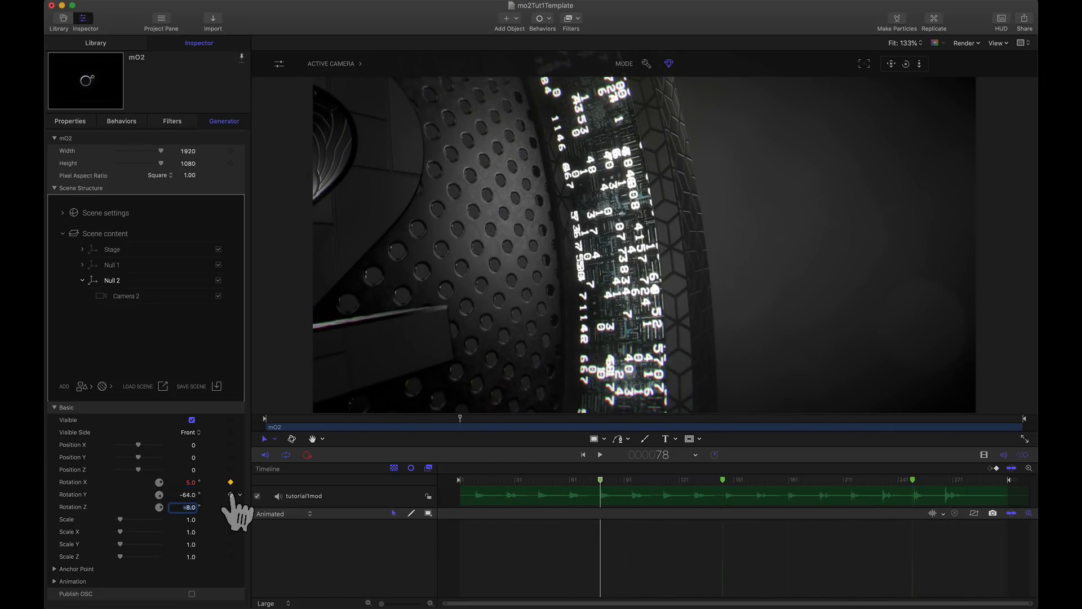
pyautogui.click(230, 494)
pyautogui.click(230, 507)
# Step: Keyframe Camera 2's position on frame 78, and set its Position X to 0.48 and Z to 0.67 on frame 145
pyautogui.click(144, 296)
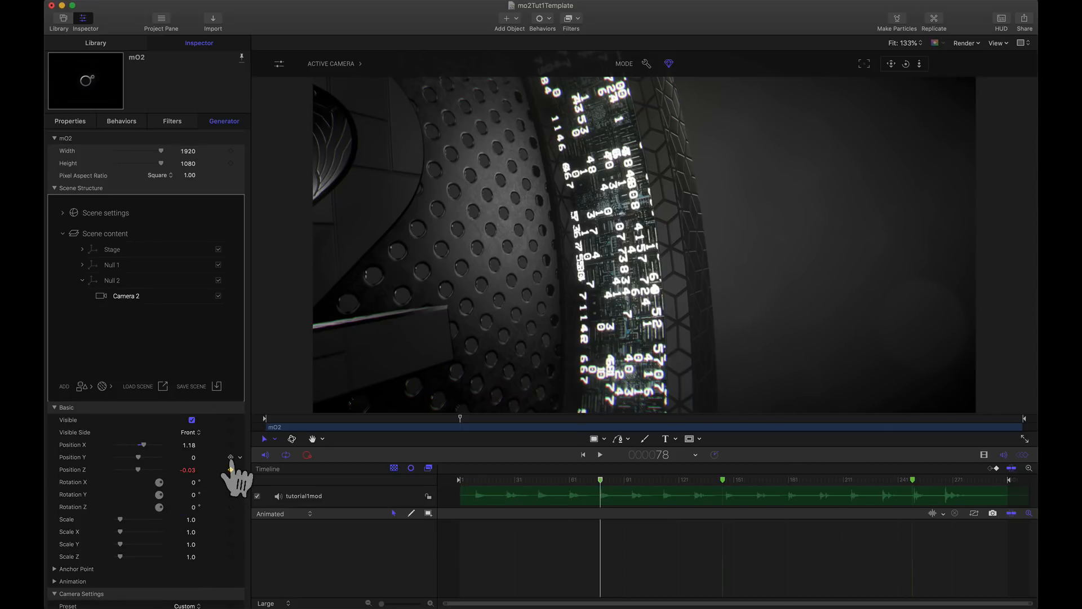
pyautogui.click(231, 457)
pyautogui.click(231, 445)
pyautogui.moveTo(665, 481); pyautogui.dragTo(723, 480)
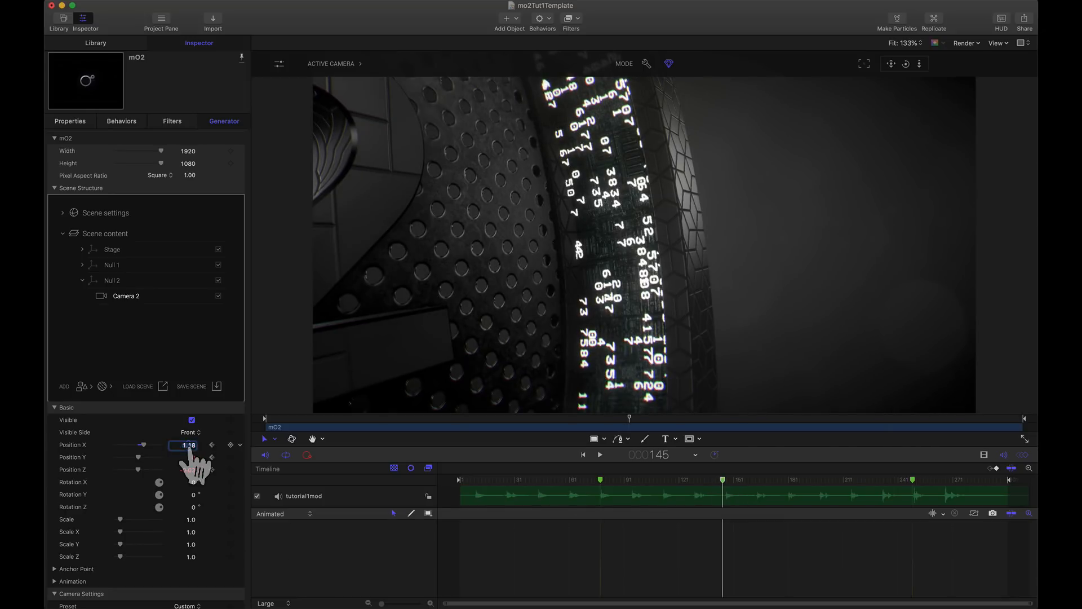
pyautogui.moveTo(188, 449)
pyautogui.mouseDown()
pyautogui.moveTo(155, 449)
pyautogui.moveTo(182, 447)
pyautogui.moveTo(204, 470)
pyautogui.moveTo(188, 470)
pyautogui.mouseUp()
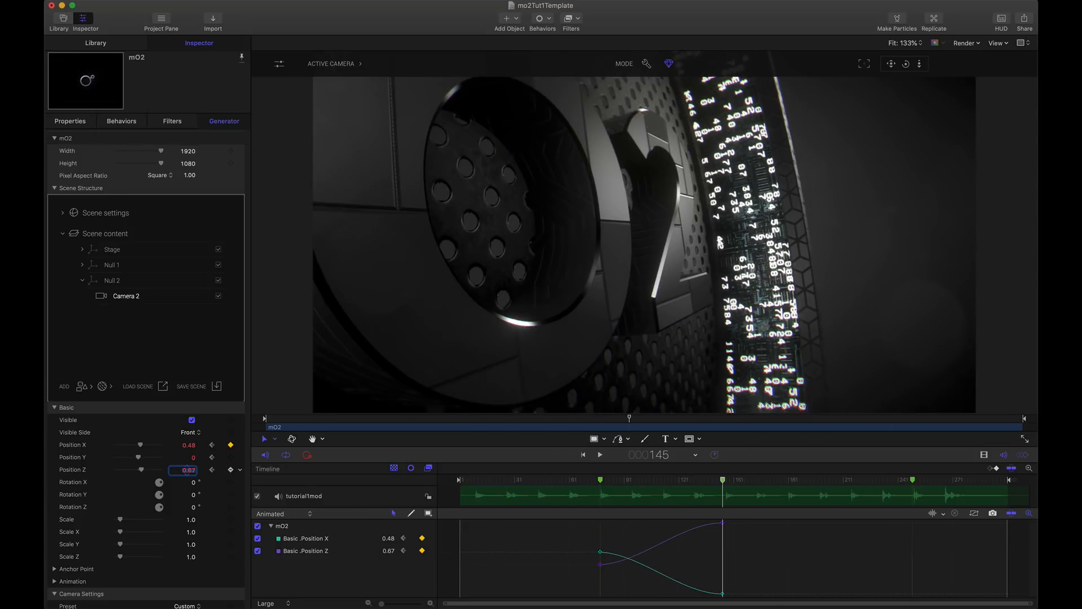
# Step: On frame 145, set Null 2's Rotation X to -3°, Rotation Y to -60° and Rotation Z to 9°
pyautogui.click(148, 293)
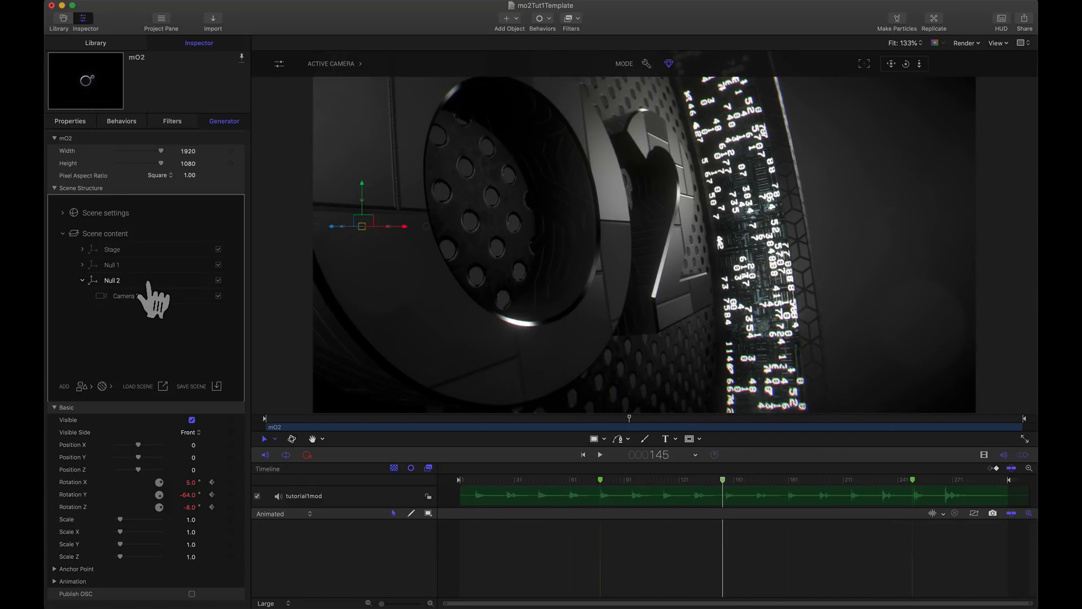
pyautogui.scroll(-7, 191, 483)
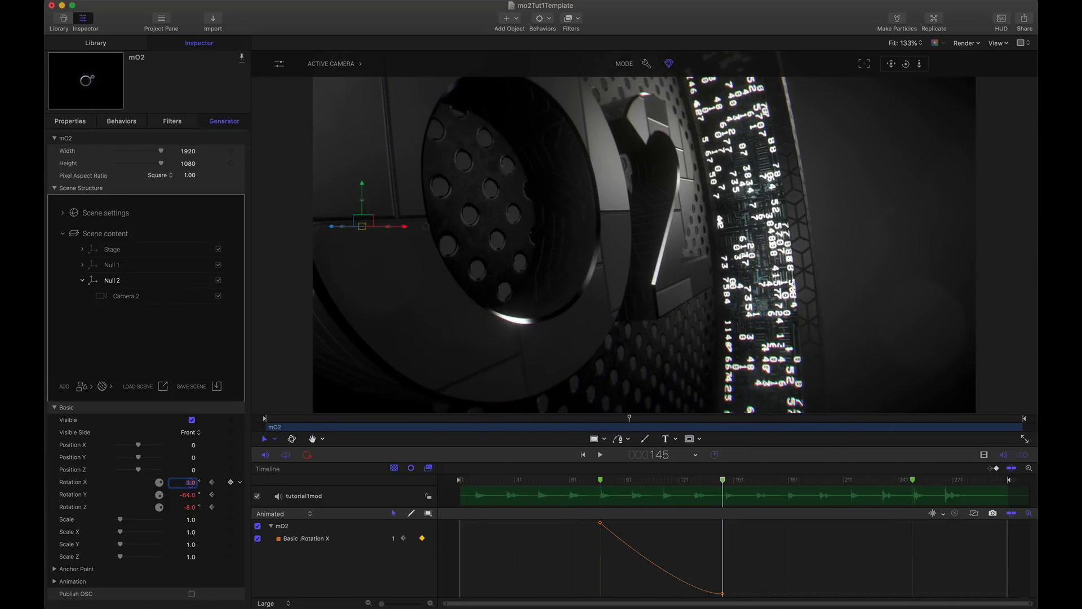
pyautogui.moveTo(189, 496)
pyautogui.mouseDown()
pyautogui.moveTo(189, 505)
pyautogui.moveTo(190, 497)
pyautogui.mouseUp()
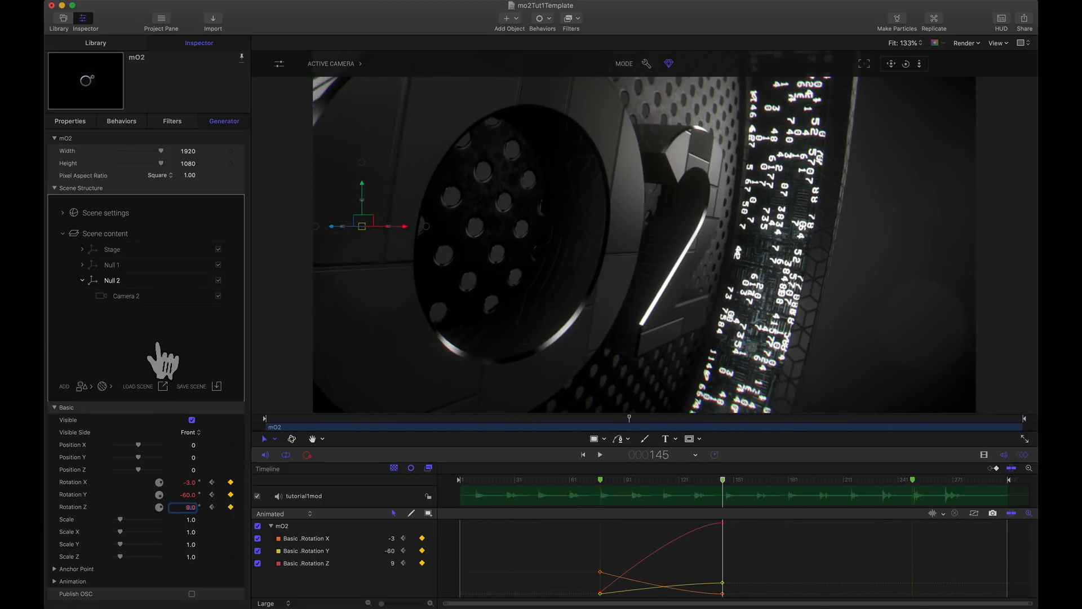
# Step: Set Camera 2's Position X to 0.78 and Z to 0.37 on frame 145, and make both position curves linear
pyautogui.click(134, 296)
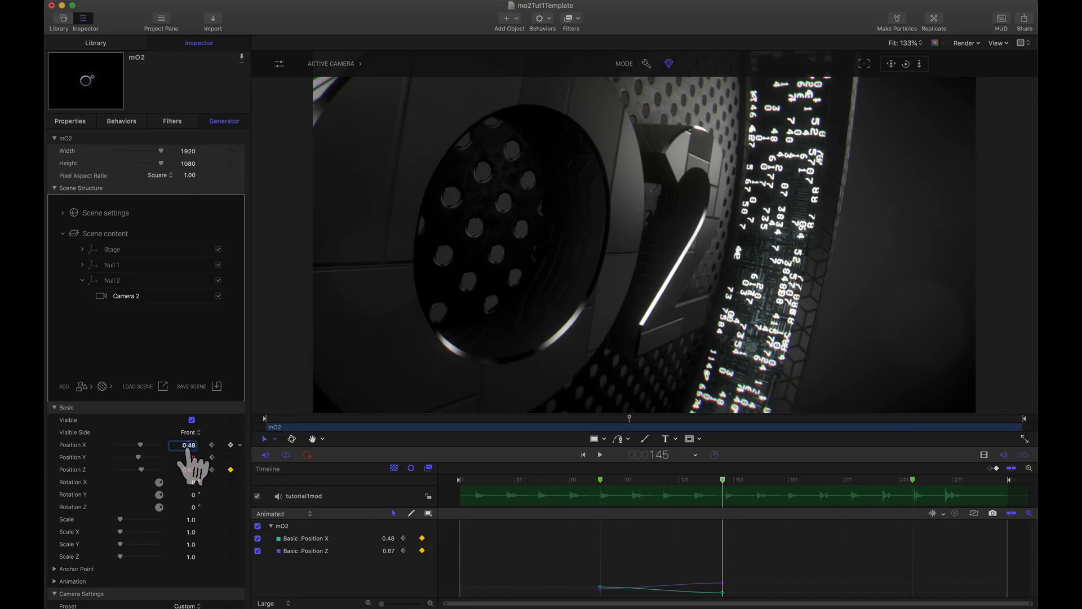
pyautogui.moveTo(188, 449); pyautogui.dragTo(191, 488)
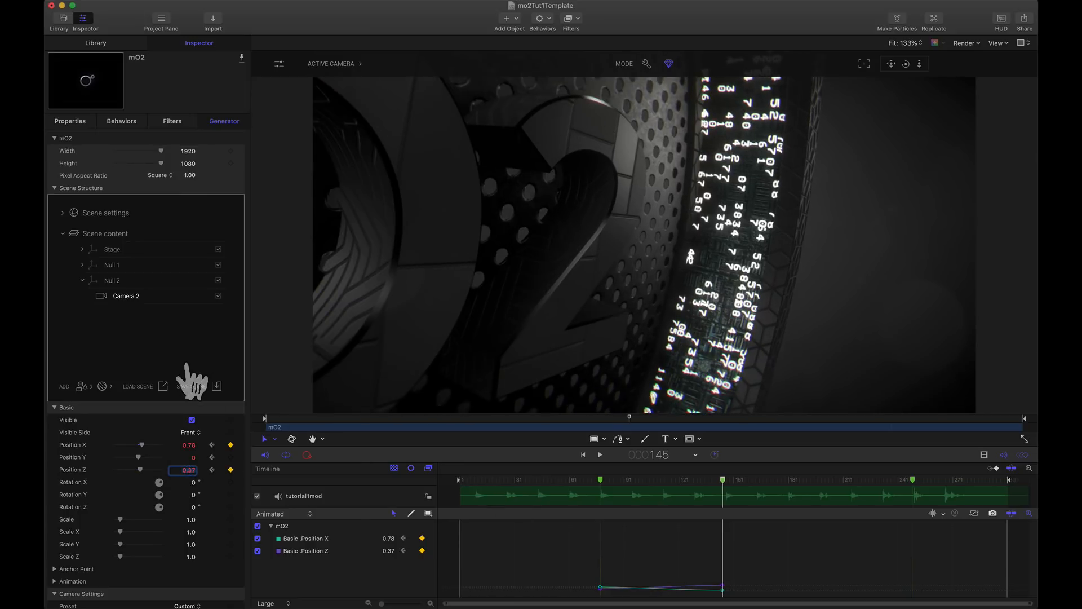
pyautogui.moveTo(322, 566); pyautogui.dragTo(320, 544)
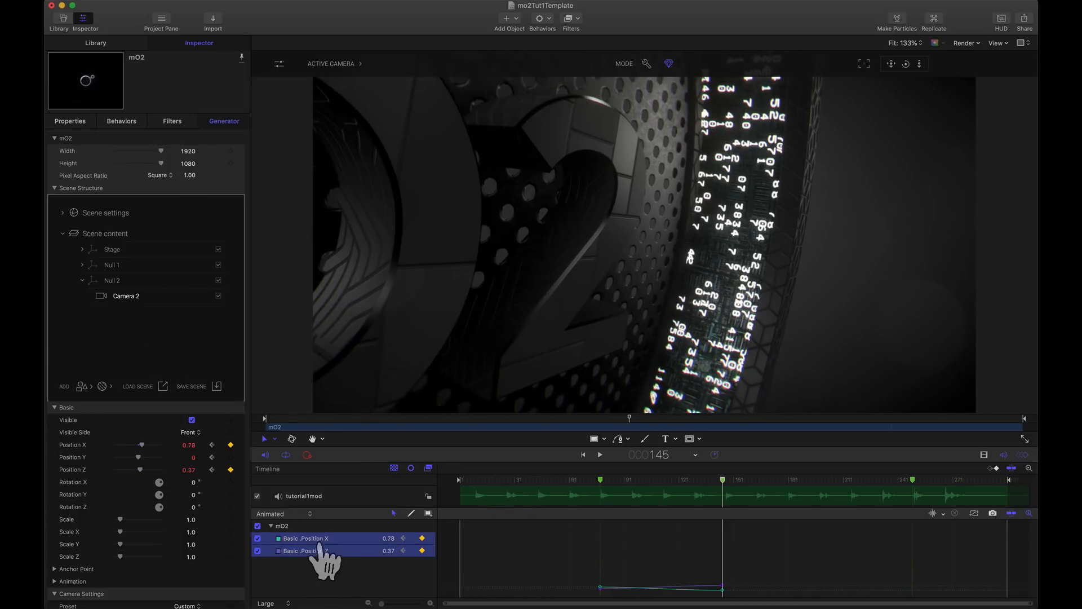
pyautogui.click(432, 539)
pyautogui.click(581, 538)
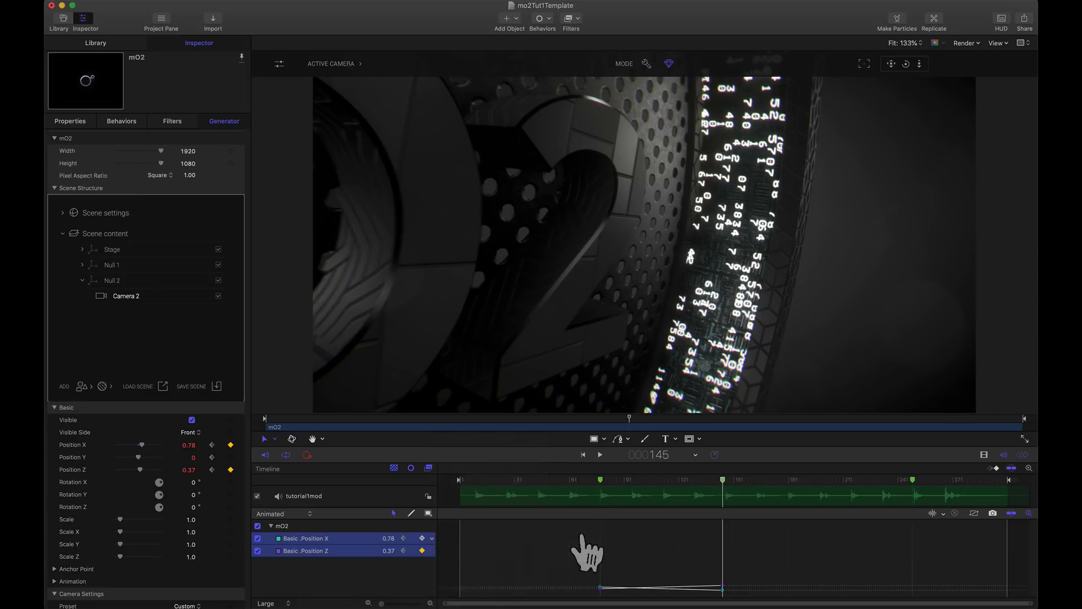
# Step: Make Null 2's Rotation X, Y and Z keyframe curves linear
pyautogui.click(145, 280)
pyautogui.moveTo(361, 585); pyautogui.dragTo(376, 538)
pyautogui.click(432, 539)
pyautogui.moveTo(479, 525)
pyautogui.click(572, 535)
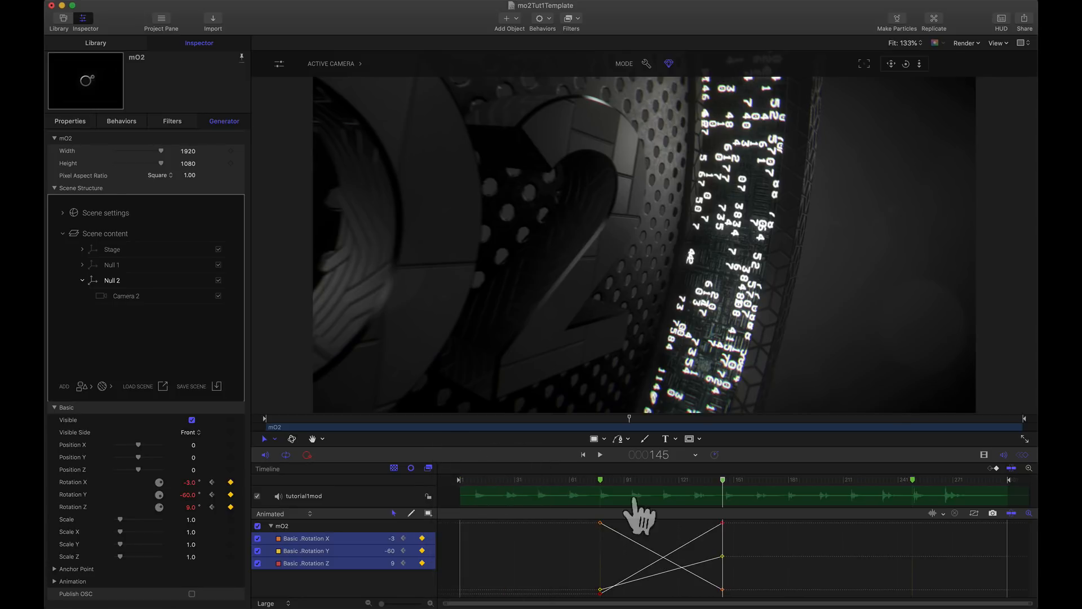
# Step: Preview the second camera move and examine Camera 1's Visible keyframe around frame 78
pyautogui.moveTo(585, 496); pyautogui.dragTo(717, 498)
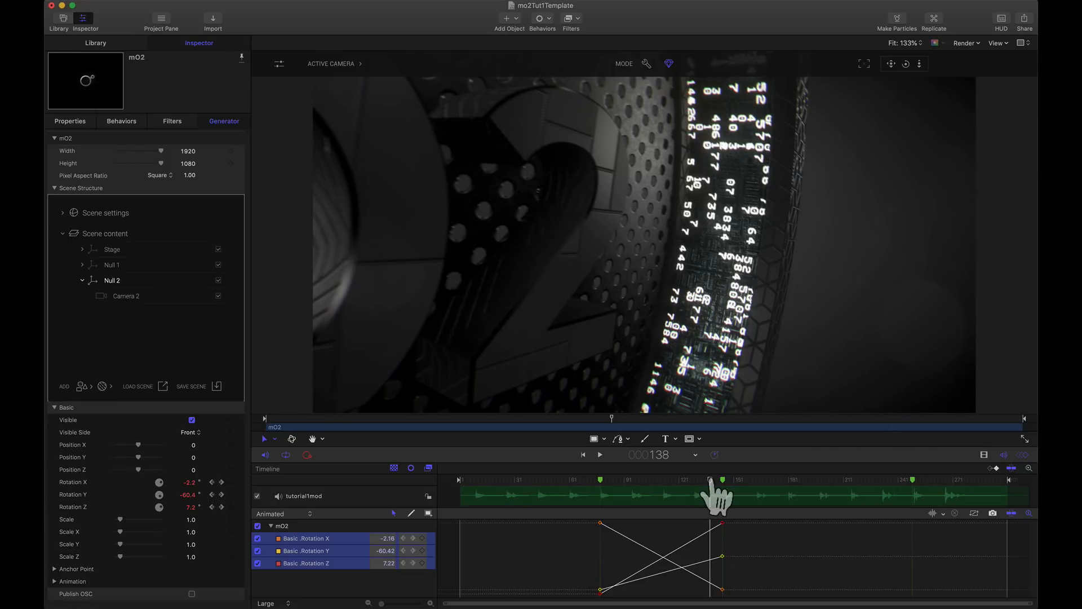
pyautogui.click(80, 269)
pyautogui.click(83, 265)
pyautogui.click(121, 280)
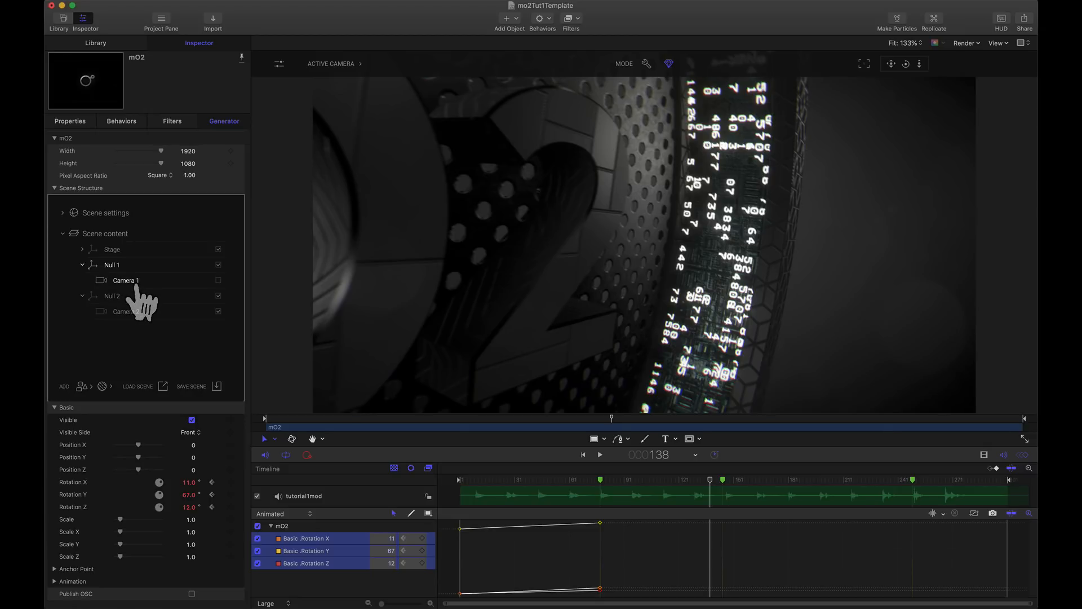
pyautogui.moveTo(555, 485); pyautogui.dragTo(601, 486)
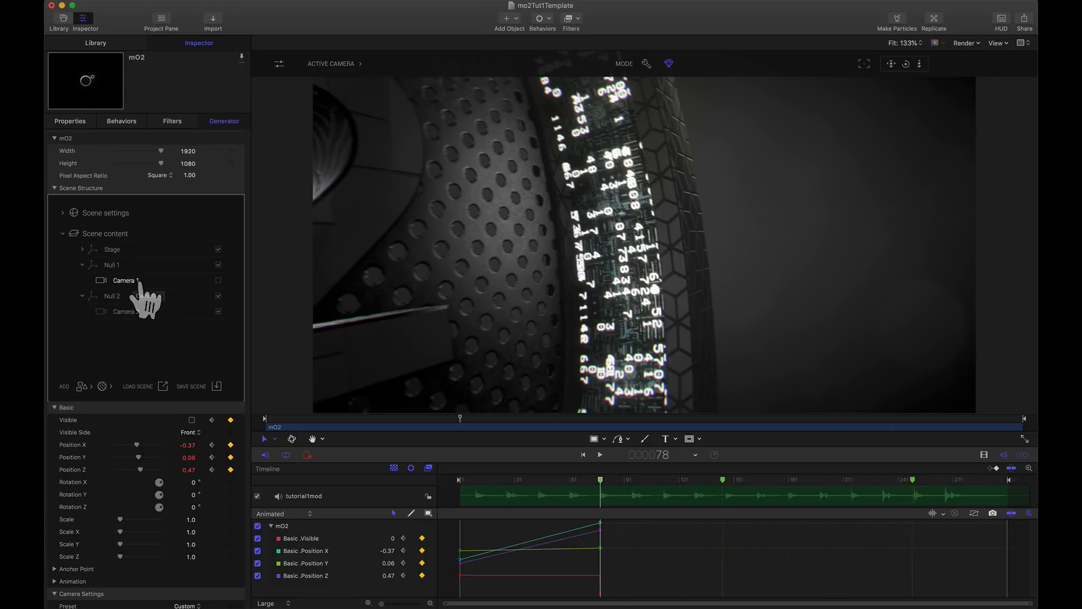
pyautogui.moveTo(601, 480); pyautogui.dragTo(615, 481)
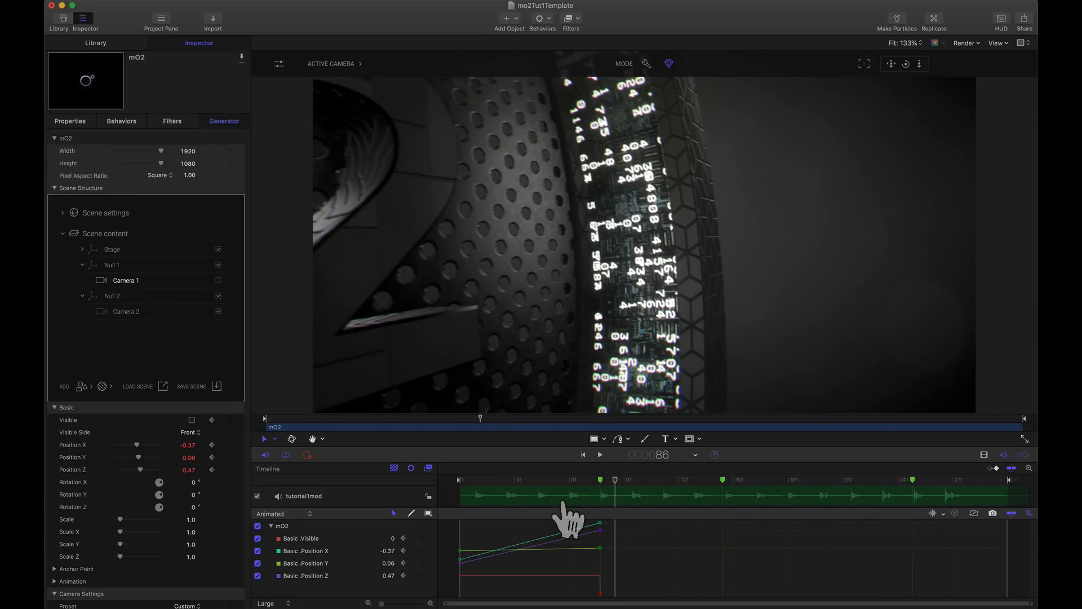
# Step: Keyframe Camera 2's Visible setting as enabled on frame 145 and on frame 1
pyautogui.moveTo(672, 490); pyautogui.dragTo(723, 490)
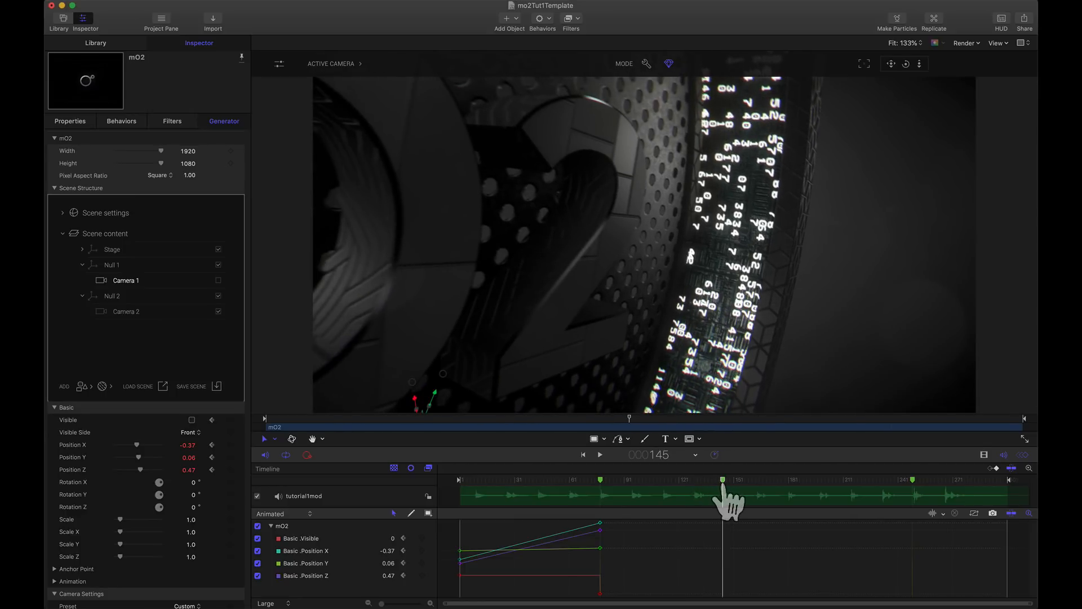
pyautogui.click(147, 312)
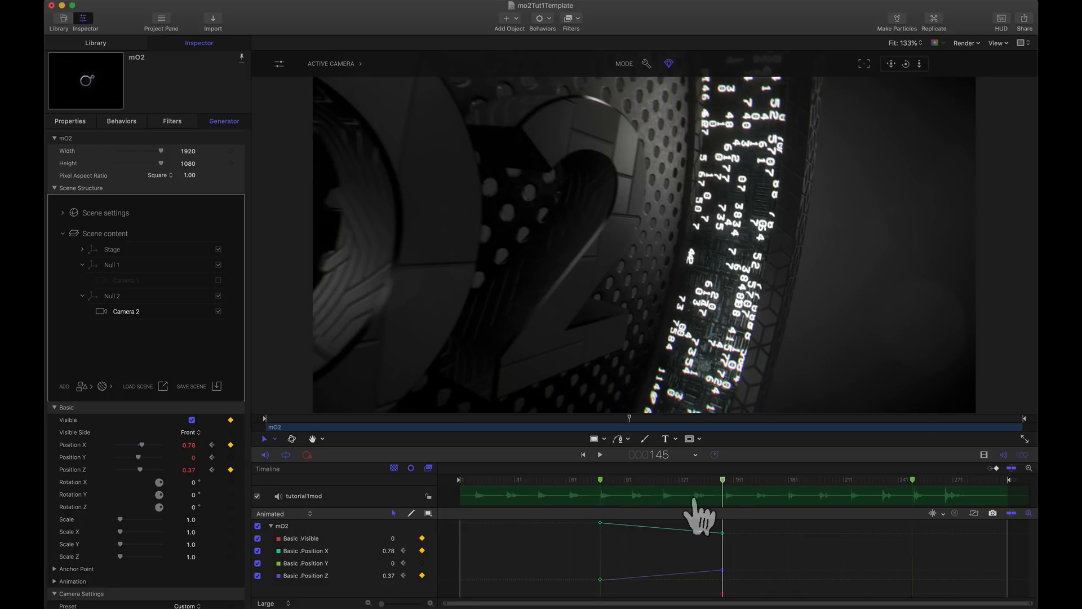
pyautogui.moveTo(720, 501); pyautogui.dragTo(312, 472)
pyautogui.click(306, 456)
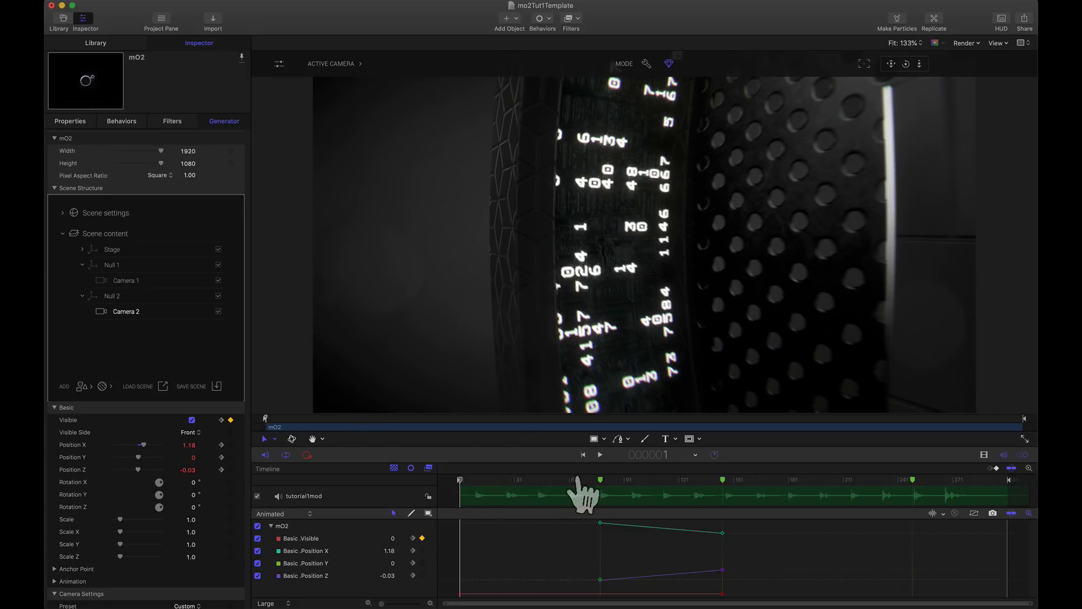
# Step: Review the shot through to frame 145 and disable Camera 2's Visible setting on that frame
pyautogui.click(469, 480)
pyautogui.moveTo(469, 490); pyautogui.dragTo(605, 496)
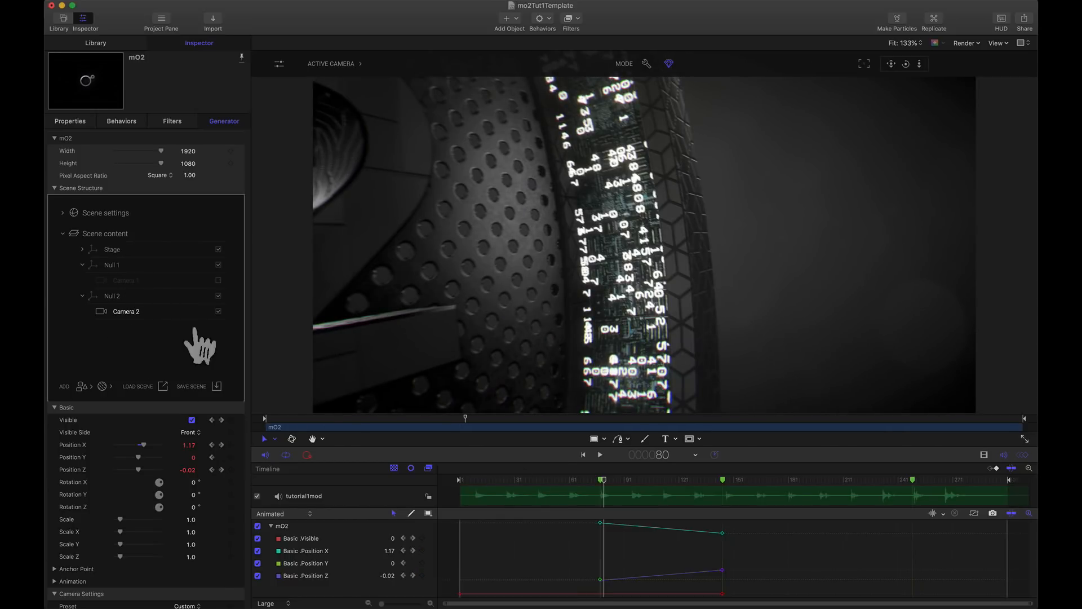
pyautogui.moveTo(627, 490); pyautogui.dragTo(727, 490)
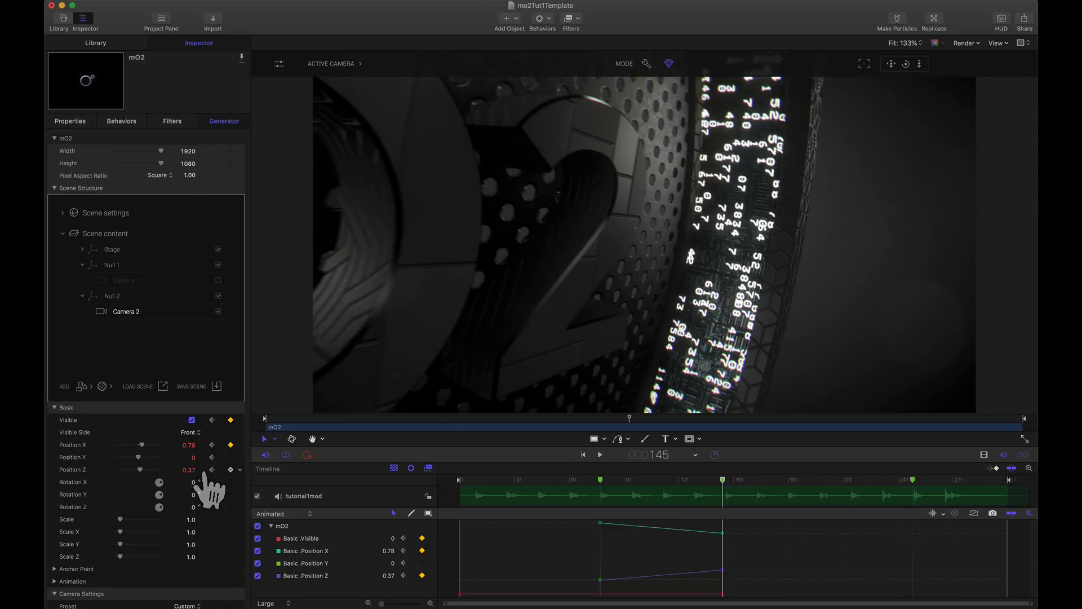
pyautogui.click(192, 420)
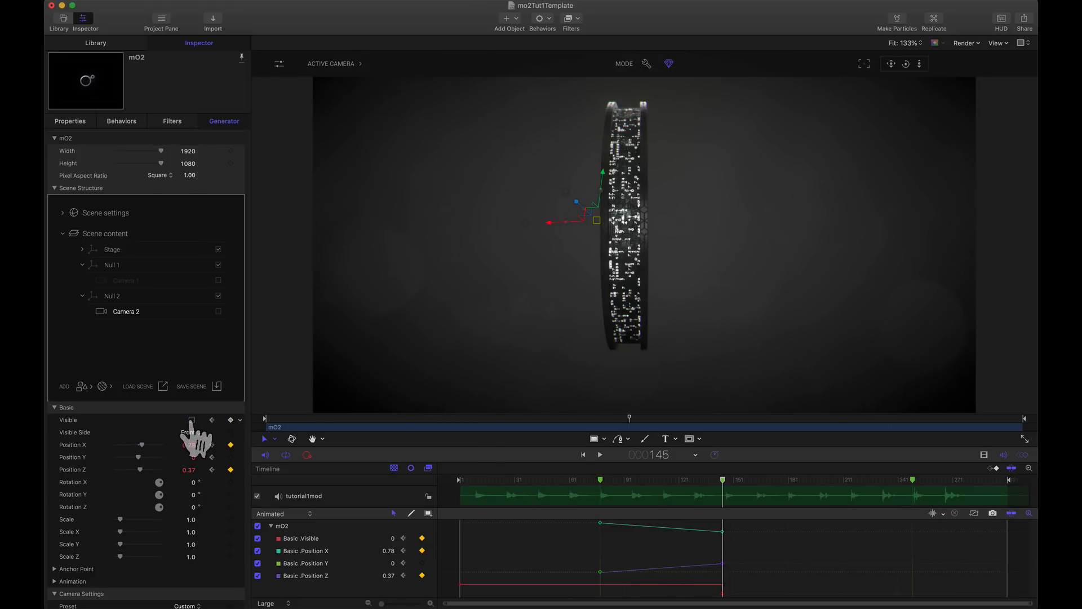
# Step: Add a new camera to the scene content and name it Camera 3
pyautogui.click(82, 387)
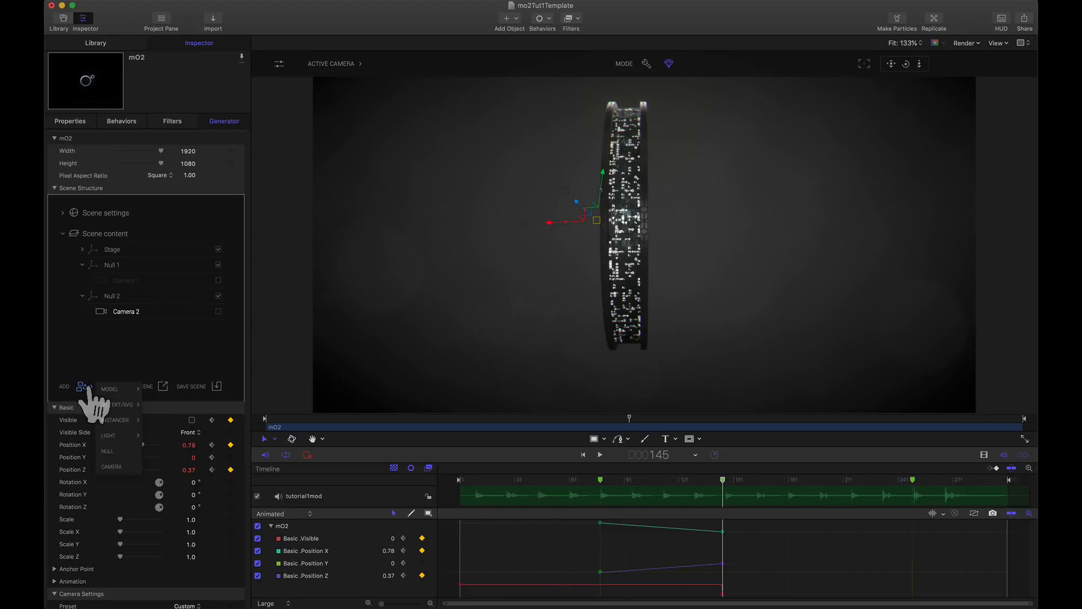
pyautogui.click(114, 467)
pyautogui.moveTo(119, 329)
pyautogui.mouseDown()
pyautogui.moveTo(77, 338)
pyautogui.moveTo(118, 333)
pyautogui.mouseUp()
pyautogui.doubleClick(119, 328)
pyautogui.write('3')
pyautogui.press('Return')
# Step: Add a null named Null 3 and place Camera 3 inside it
pyautogui.click(83, 387)
pyautogui.click(110, 451)
pyautogui.doubleClick(117, 330)
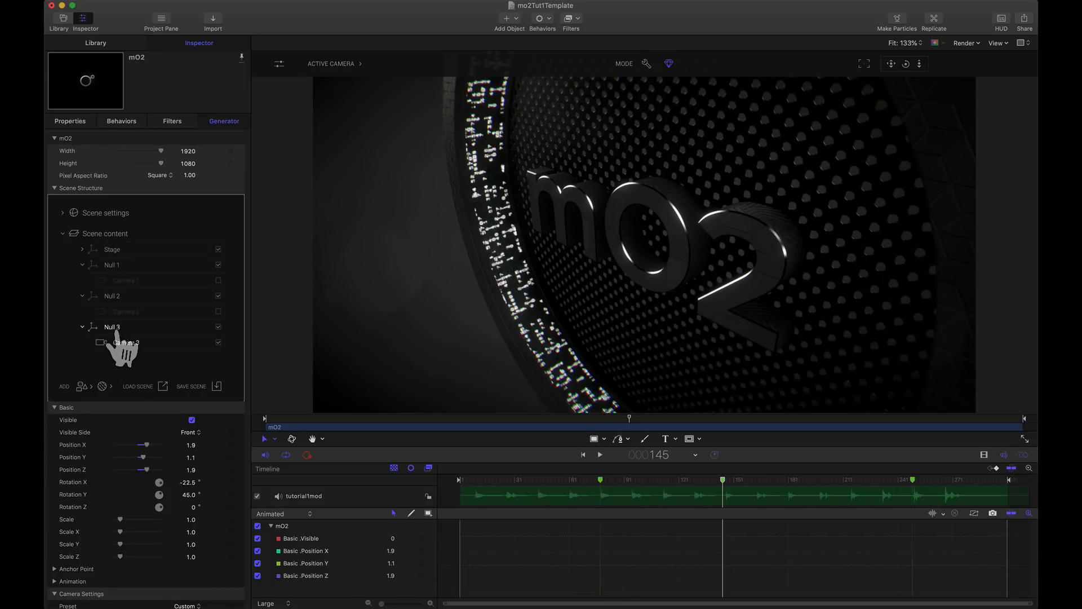
# Step: Reset Camera 3's Basic parameters and set Null 3's Rotation X to -65.5°
pyautogui.click(240, 408)
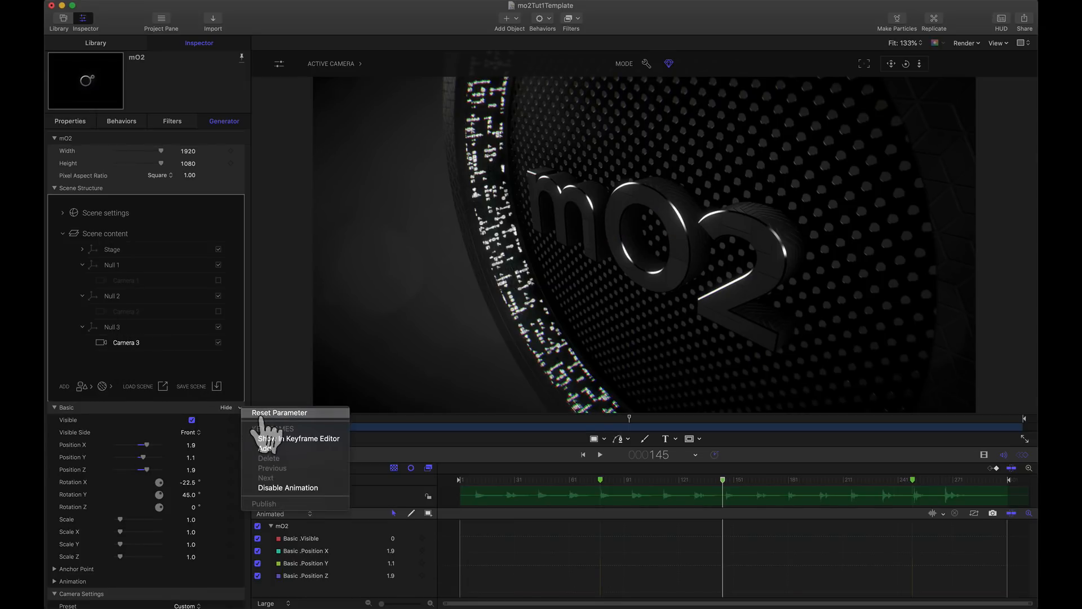
pyautogui.click(261, 417)
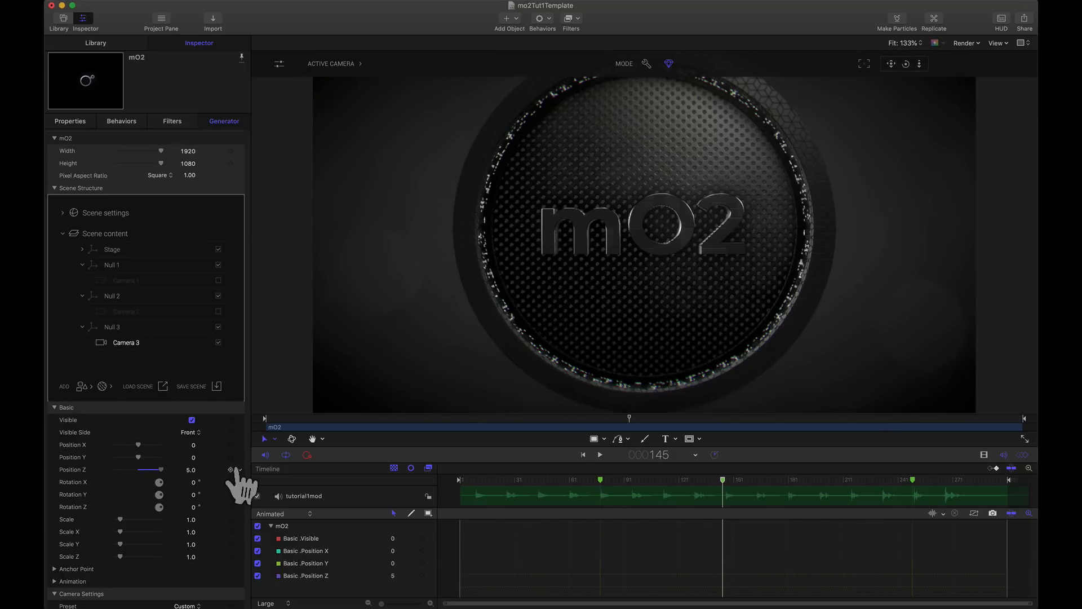
pyautogui.click(130, 330)
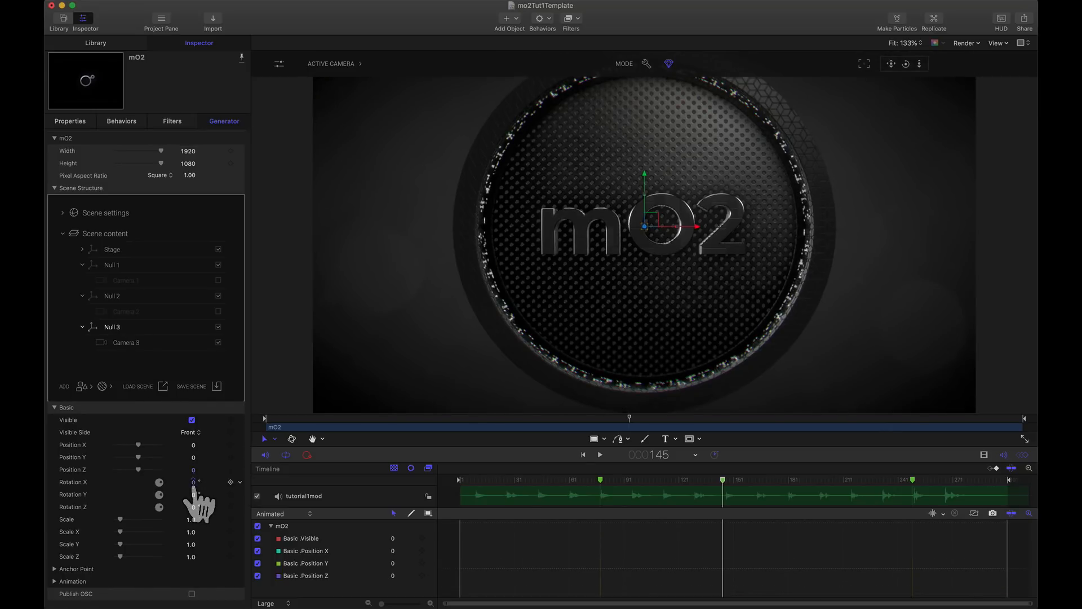
pyautogui.moveTo(194, 485)
pyautogui.mouseDown()
pyautogui.moveTo(179, 490)
pyautogui.moveTo(192, 483)
pyautogui.mouseUp()
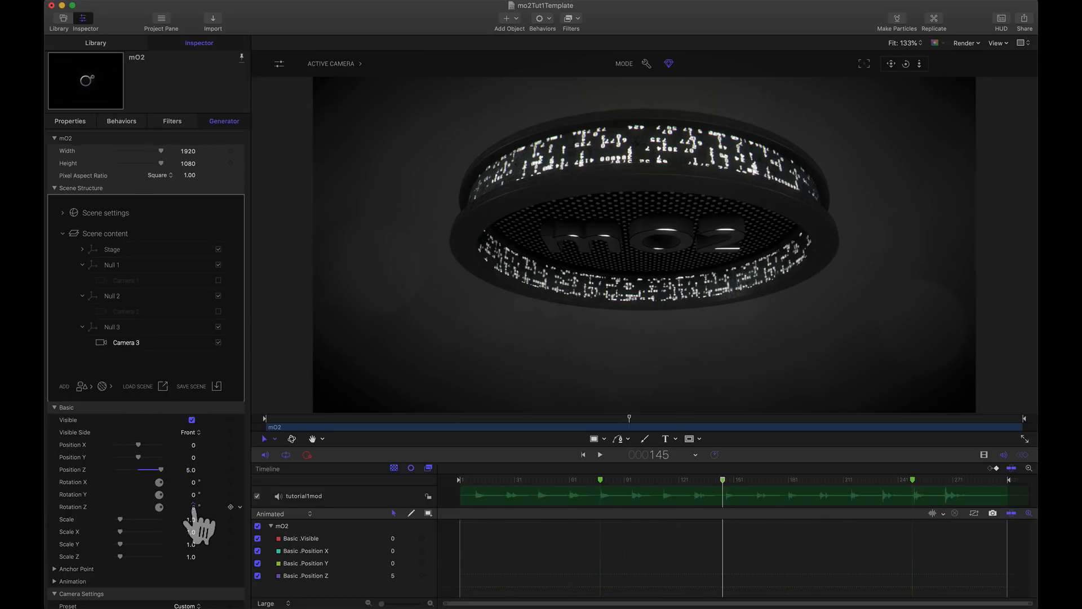
# Step: Keyframe Camera 3 on frame 145 with Rotation Z at 180° and Position Z at 5.82
pyautogui.moveTo(193, 506); pyautogui.dragTo(233, 518)
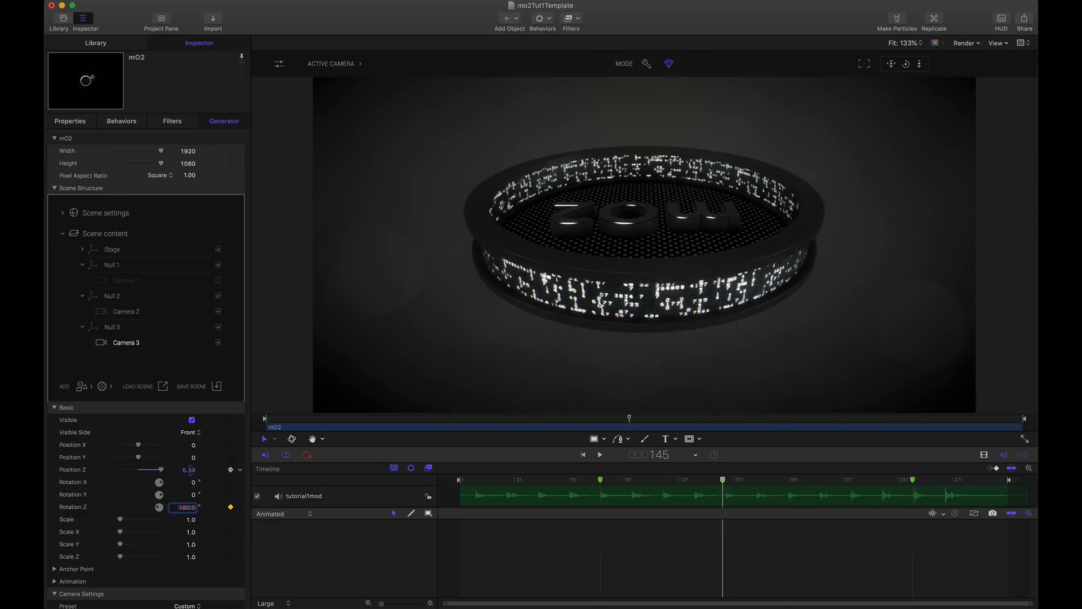
pyautogui.moveTo(189, 469); pyautogui.dragTo(125, 352)
# Step: Keyframe Null 3's Rotation X at -65.5° on frame 145 and at -6.5° on frame 249
pyautogui.click(127, 342)
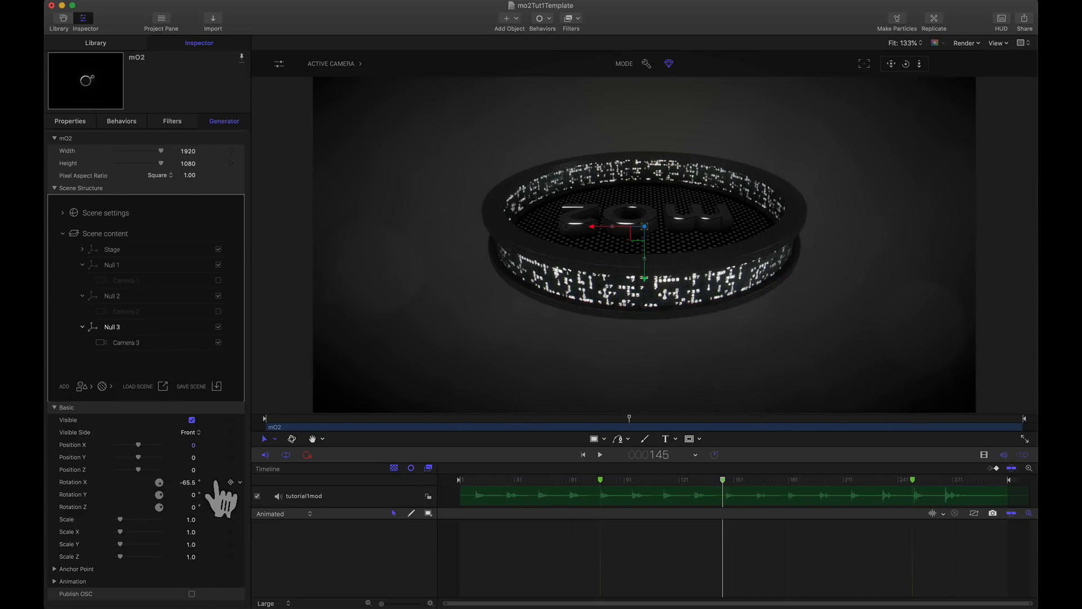
pyautogui.click(231, 482)
pyautogui.moveTo(723, 479); pyautogui.dragTo(912, 479)
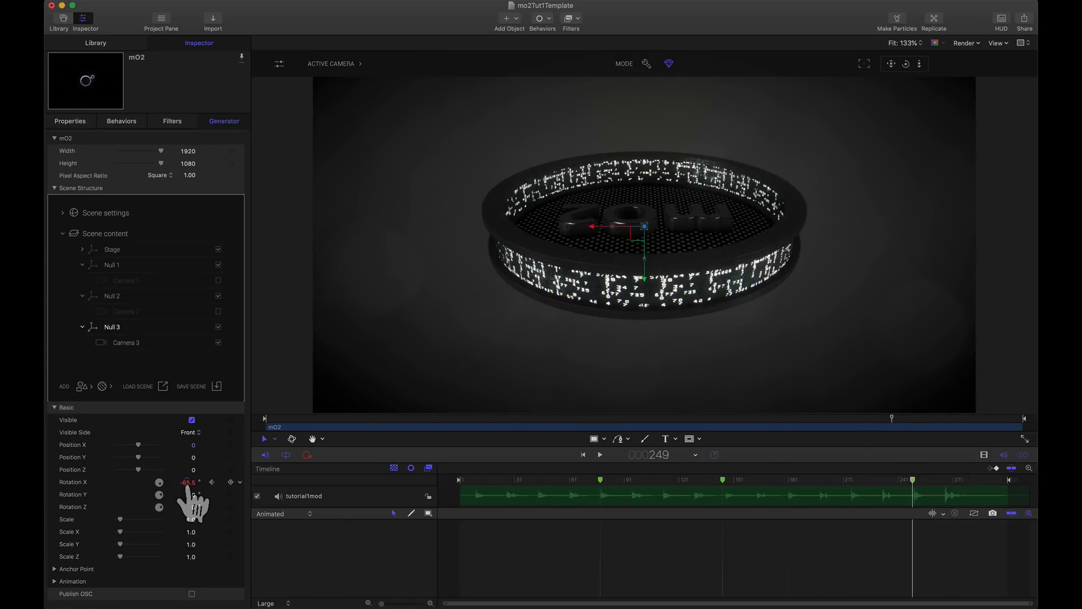
pyautogui.moveTo(186, 482); pyautogui.dragTo(188, 499)
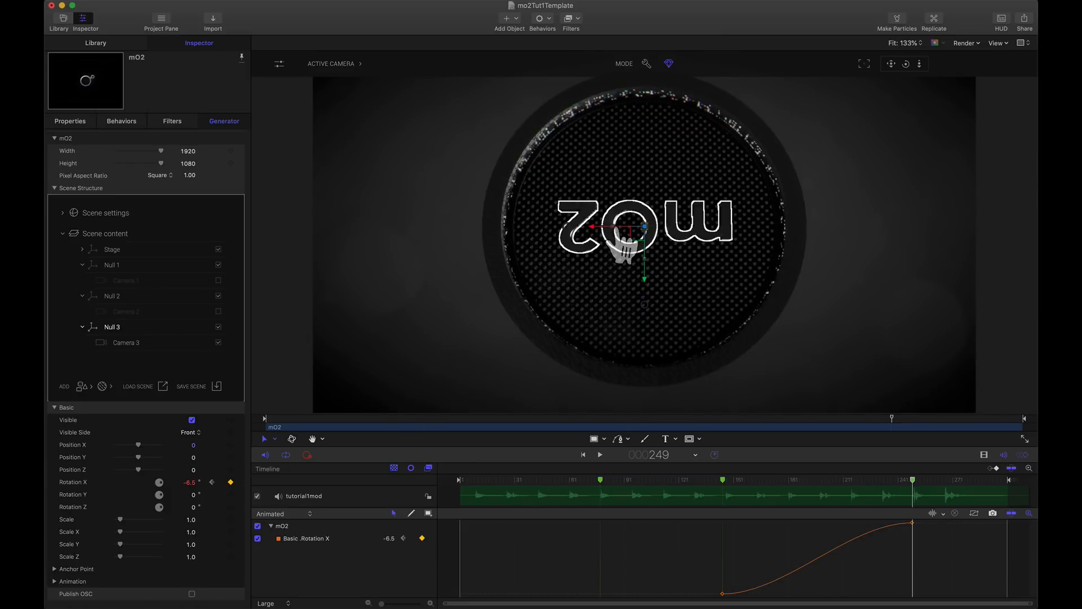
# Step: Set Camera 3's Rotation Z to 355° on frame 249 and its Position Z to 2.66 on frame 250
pyautogui.click(135, 345)
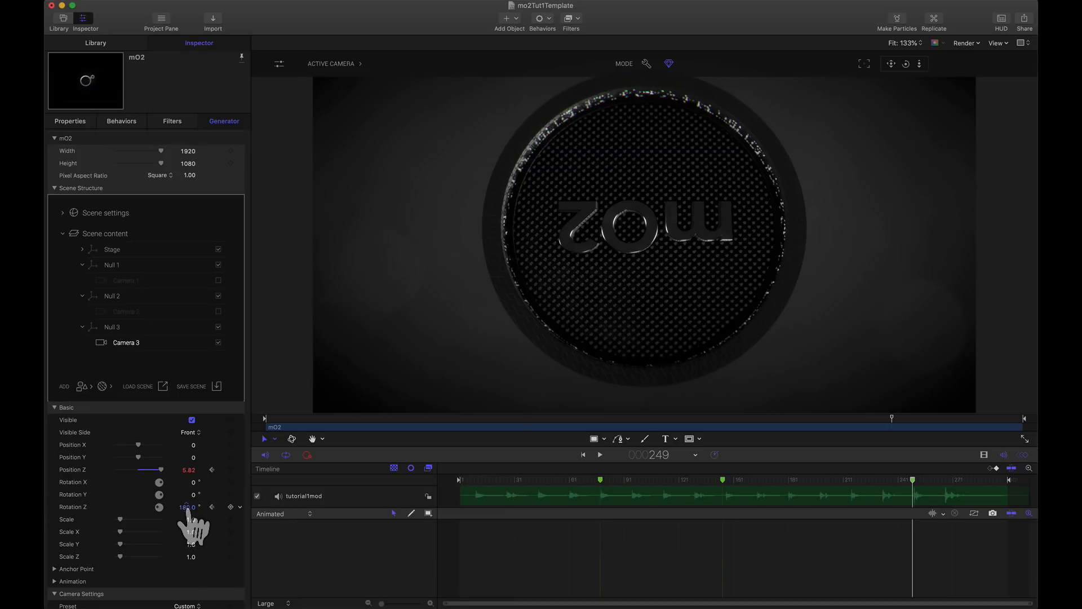
pyautogui.moveTo(188, 508)
pyautogui.mouseDown()
pyautogui.moveTo(205, 508)
pyautogui.moveTo(188, 508)
pyautogui.moveTo(189, 524)
pyautogui.mouseUp()
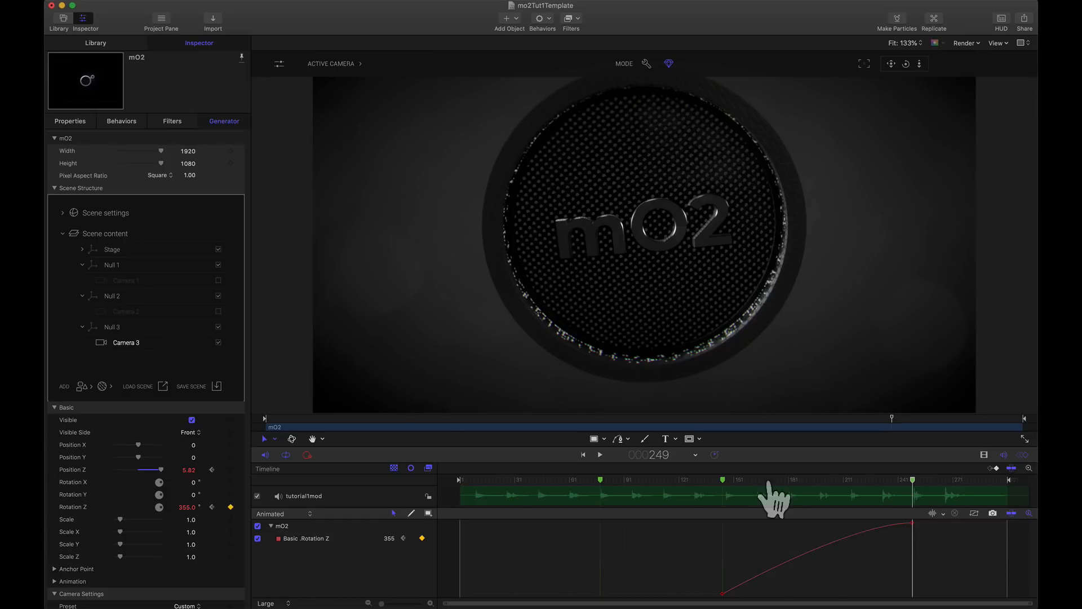
pyautogui.moveTo(768, 482)
pyautogui.mouseDown()
pyautogui.moveTo(683, 482)
pyautogui.moveTo(914, 482)
pyautogui.mouseUp()
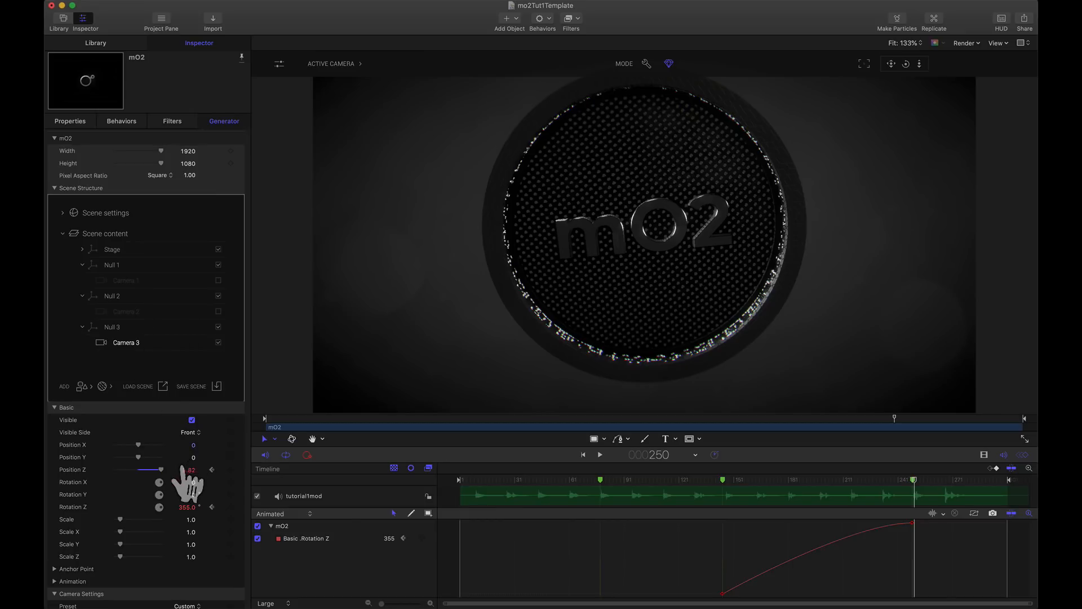
pyautogui.moveTo(161, 471); pyautogui.dragTo(148, 471)
# Step: Set the keyframe interpolation of Camera 3's Position Z and Rotation Z and of Null 3's Rotation X to Linear
pyautogui.moveTo(322, 551); pyautogui.dragTo(315, 540)
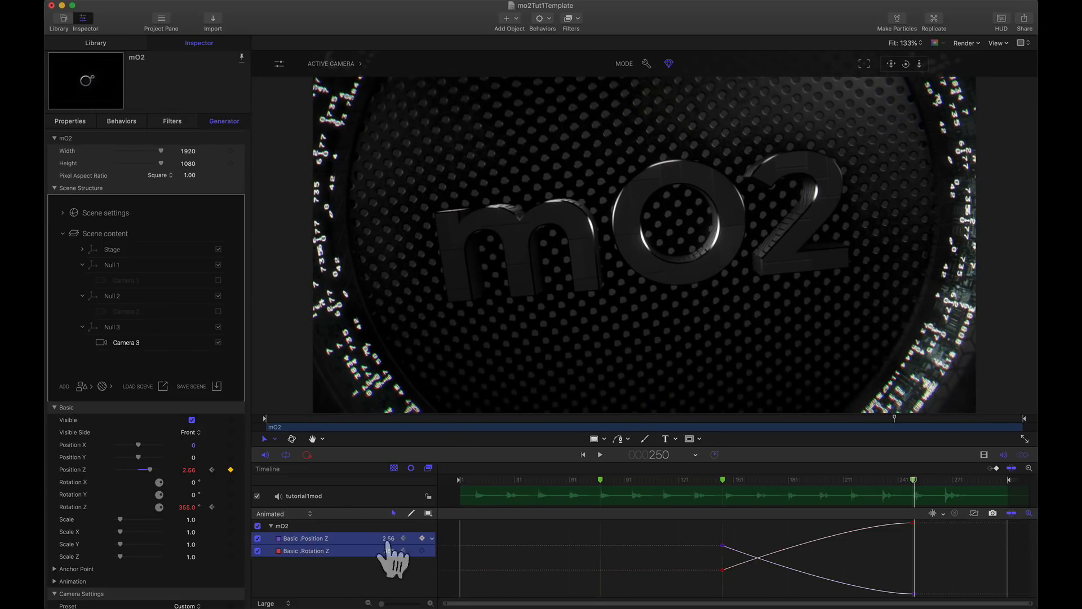
pyautogui.click(432, 539)
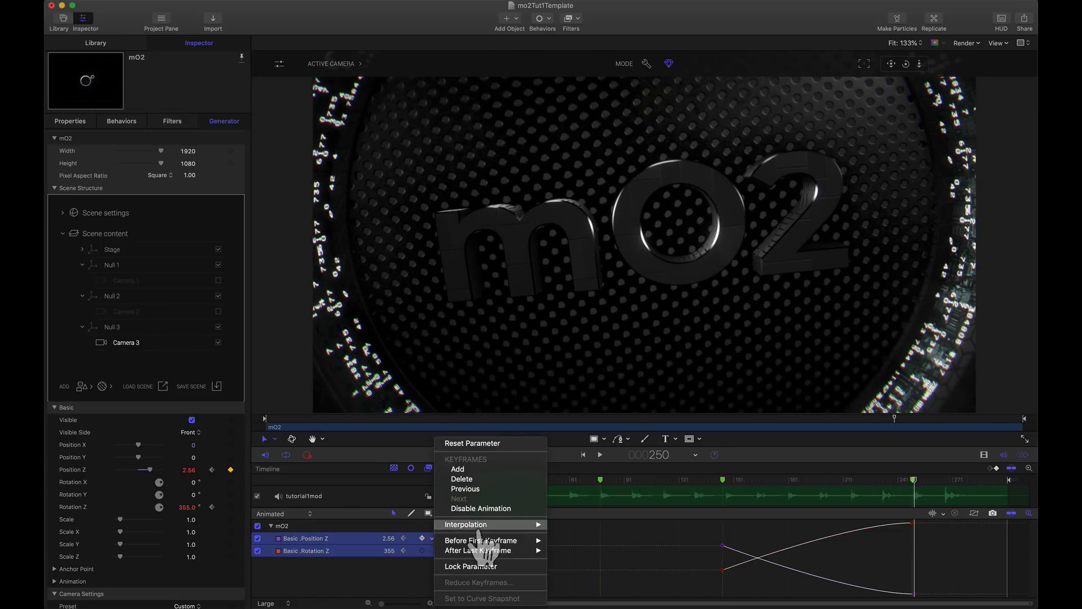
pyautogui.click(564, 534)
pyautogui.click(121, 330)
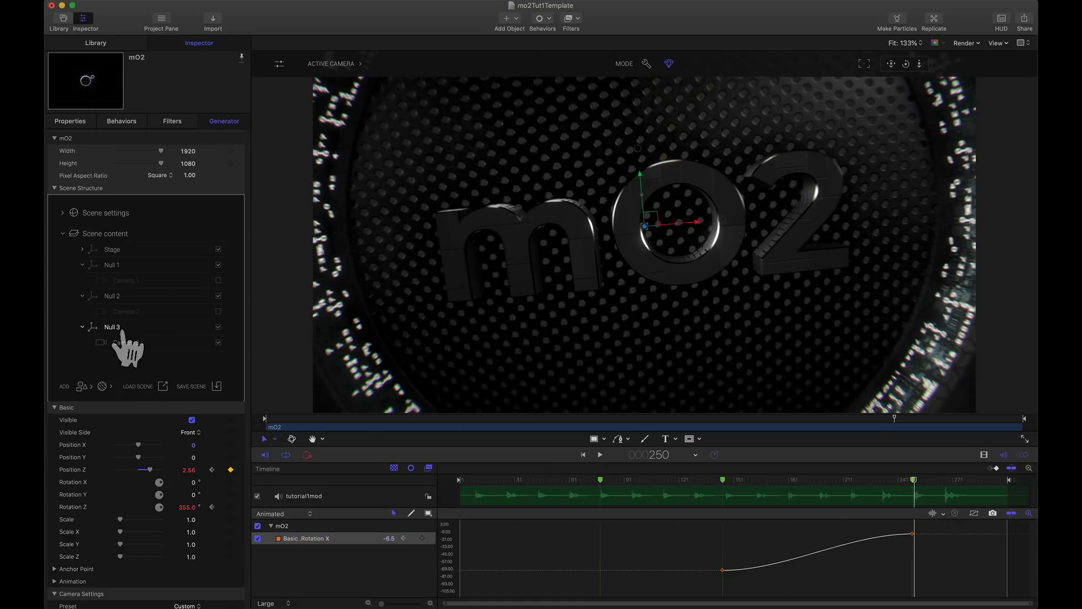
pyautogui.click(432, 538)
pyautogui.moveTo(468, 525)
pyautogui.click(564, 534)
# Step: Add a new camera to the scene at frame 249, place it below the Null 3 group and name it Camera 4
pyautogui.click(709, 479)
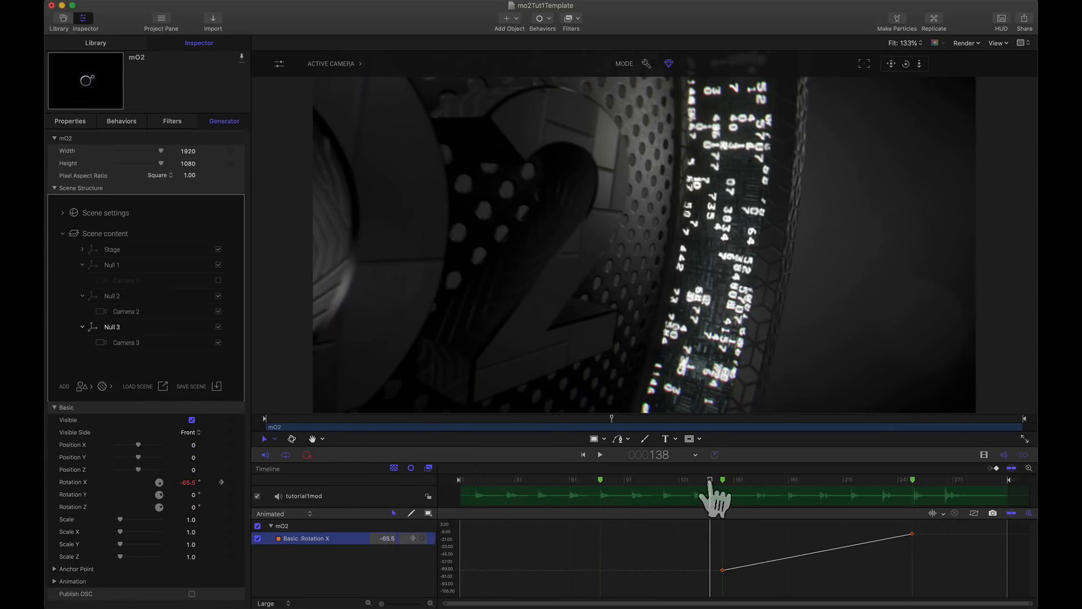
pyautogui.moveTo(717, 497); pyautogui.dragTo(918, 500)
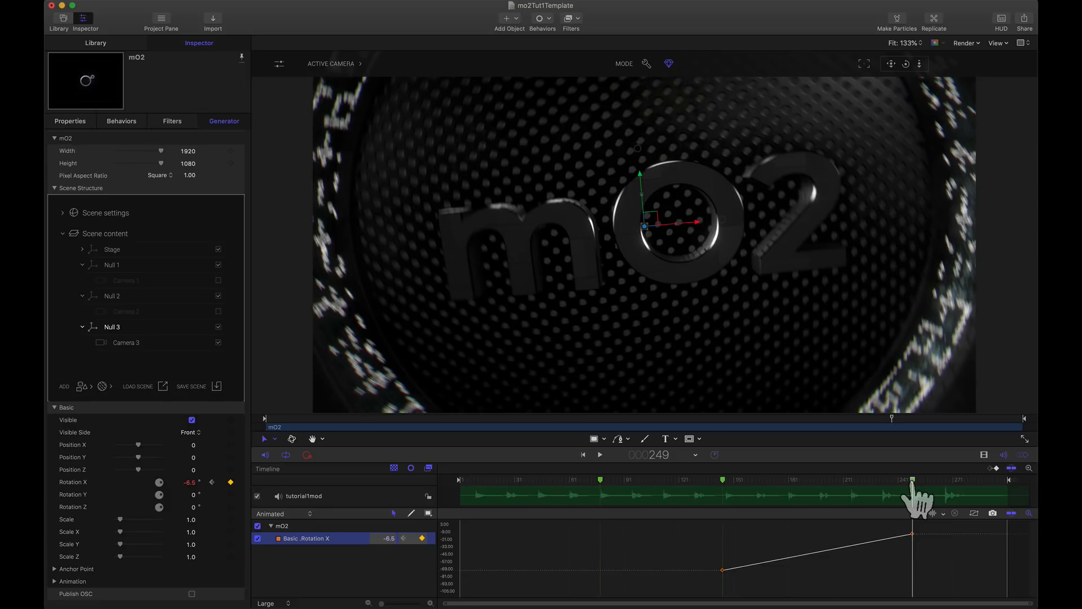
pyautogui.click(83, 386)
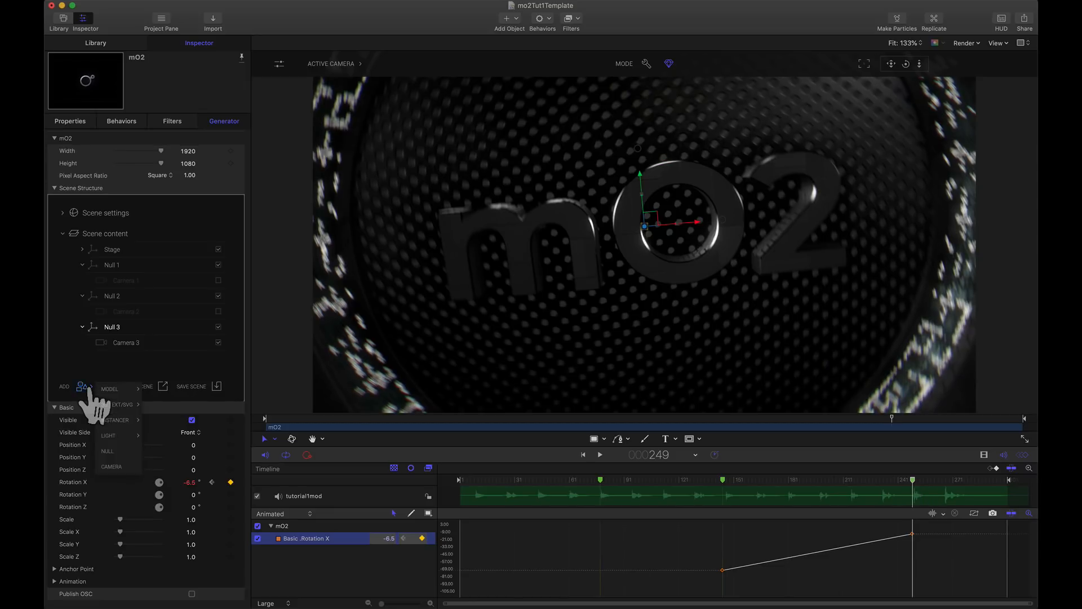
pyautogui.click(111, 467)
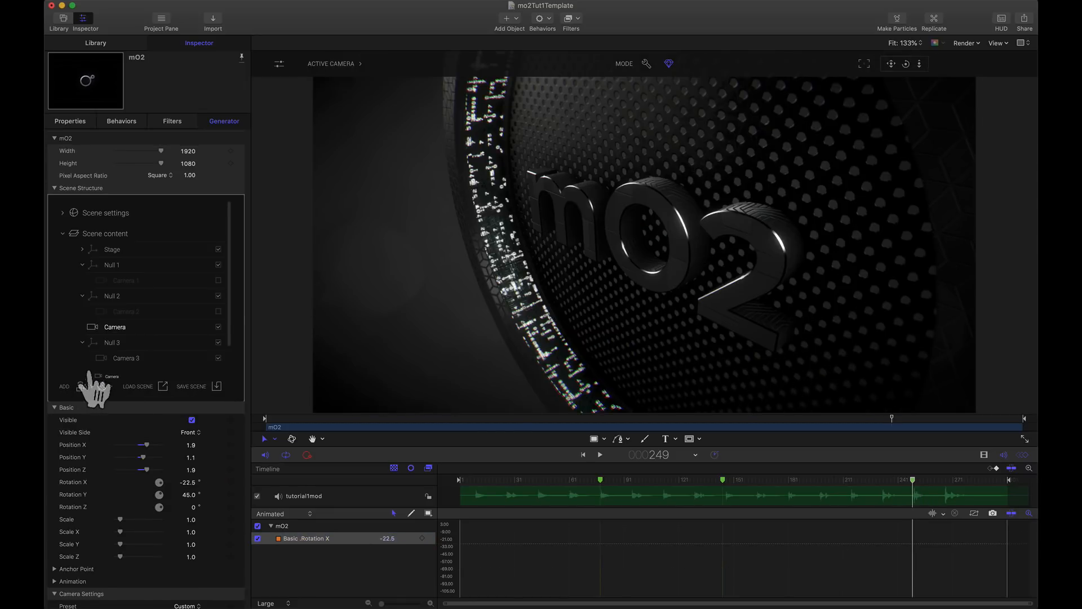
pyautogui.moveTo(99, 363); pyautogui.dragTo(134, 342)
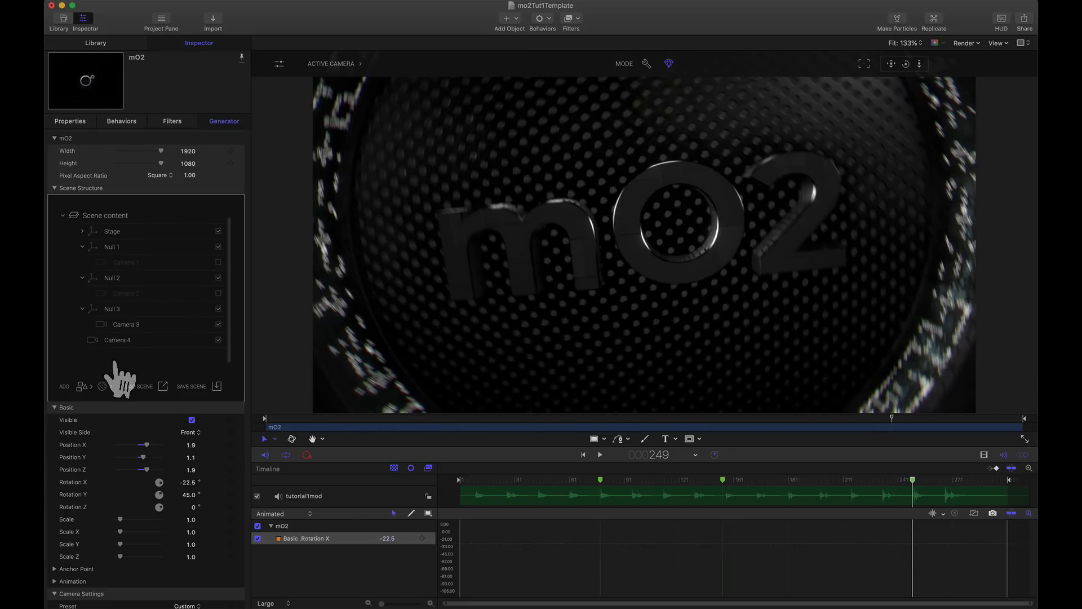
pyautogui.click(127, 341)
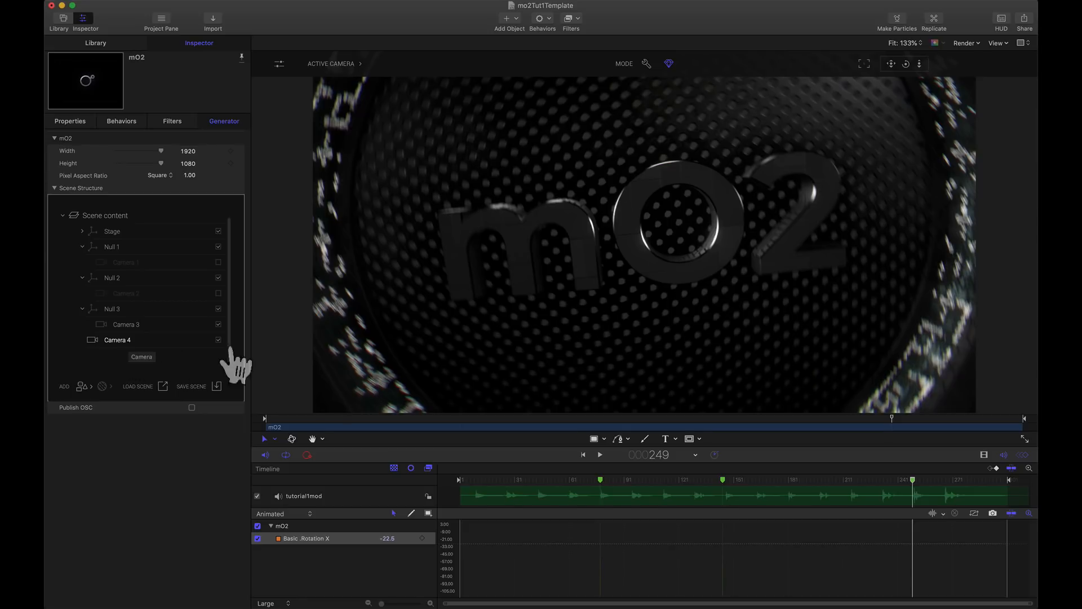
# Step: Keyframe Camera 3's Visible parameter on at frame 1 and off at frame 249
pyautogui.click(126, 324)
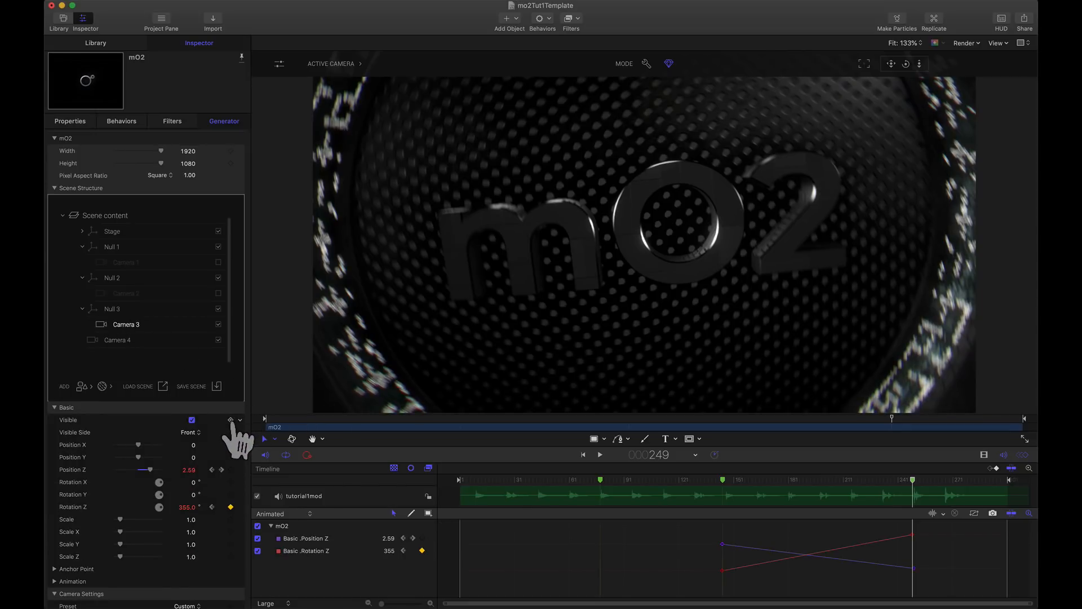
pyautogui.moveTo(760, 479); pyautogui.dragTo(379, 479)
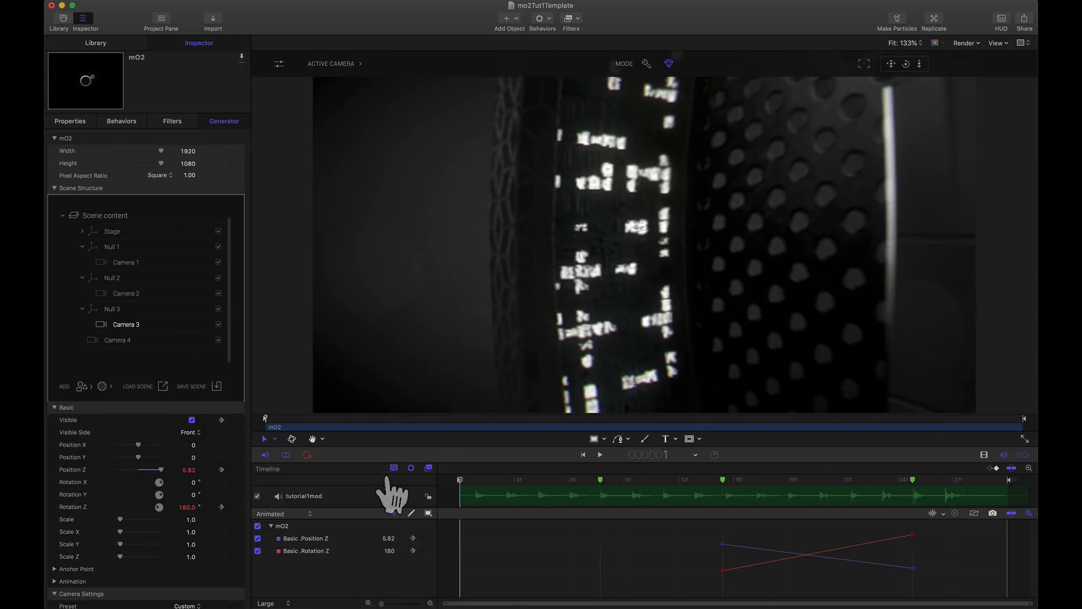
pyautogui.click(230, 419)
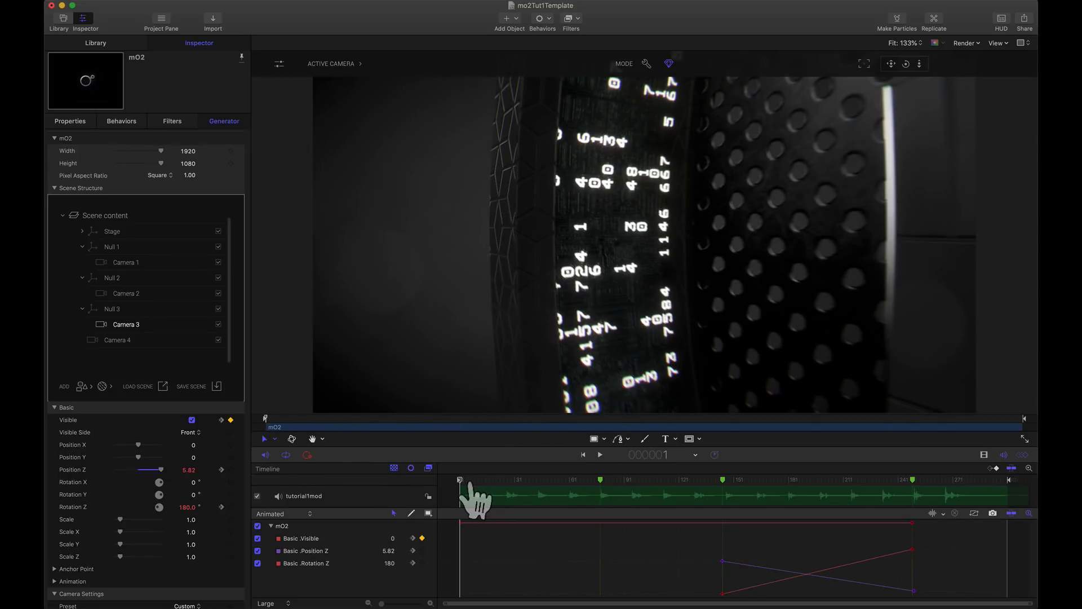
pyautogui.moveTo(475, 498); pyautogui.dragTo(917, 515)
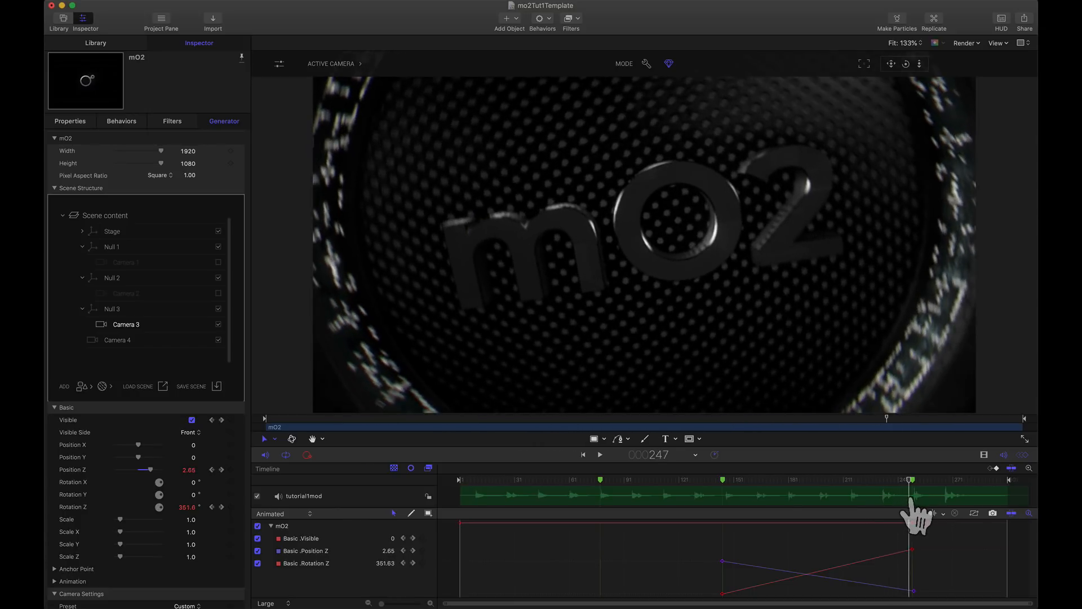
pyautogui.click(192, 420)
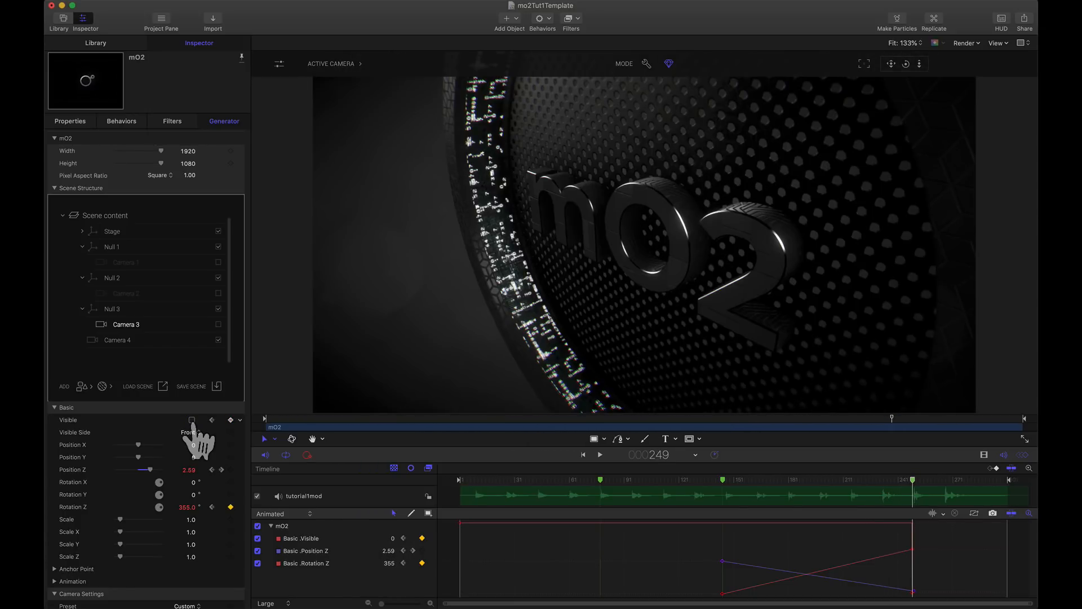
# Step: Reset Camera 4's Basic parameters and keyframe its Position Z at 1.47 on frame 249
pyautogui.click(126, 342)
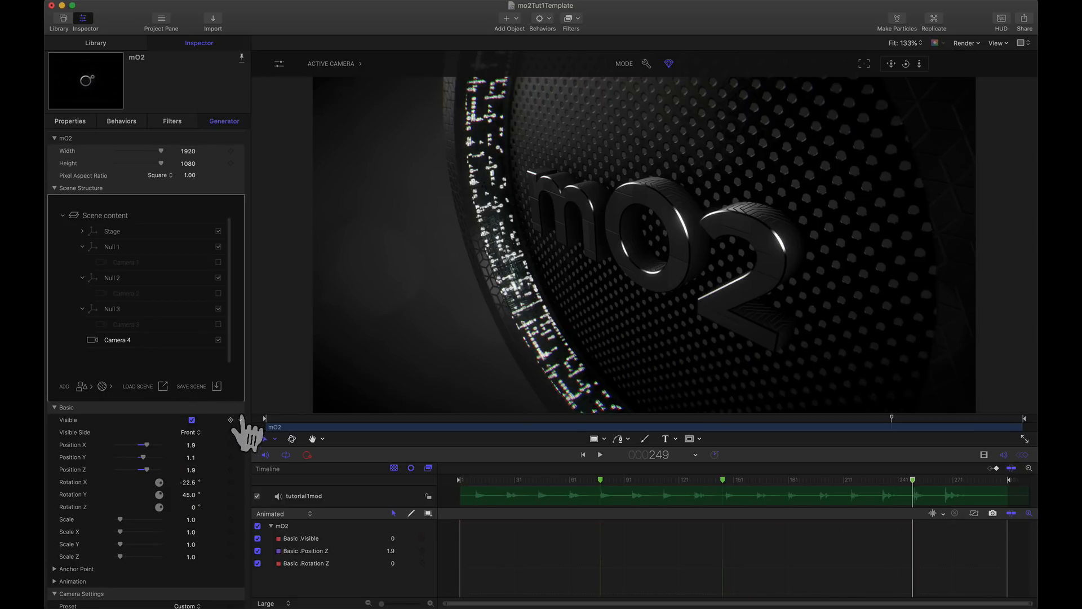
pyautogui.click(240, 407)
pyautogui.click(258, 414)
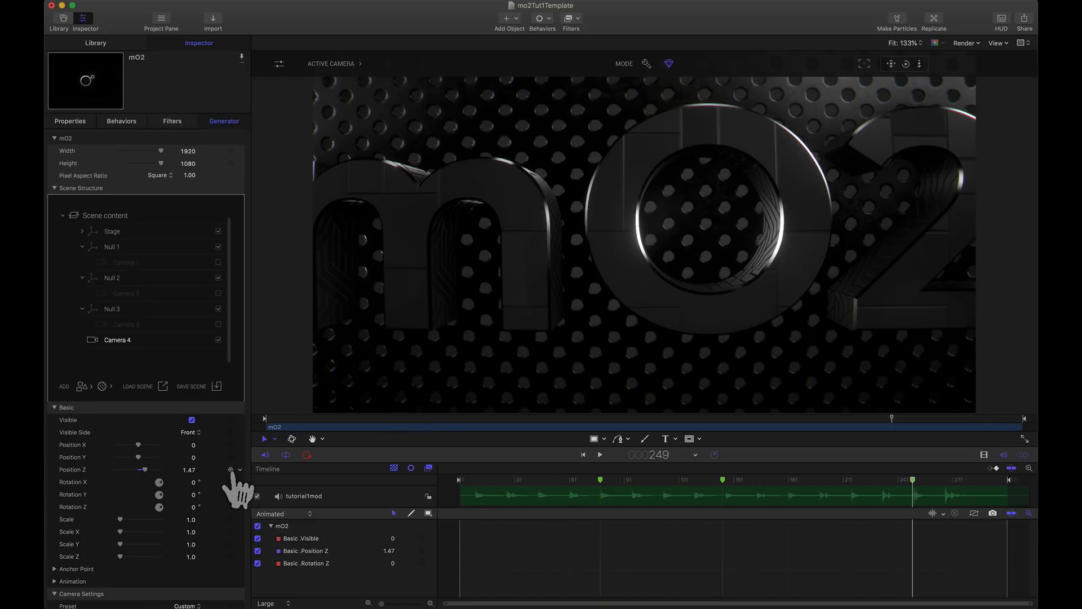
pyautogui.click(230, 468)
# Step: Keyframe Camera 4's Position Z at 8.79 on frame 300 and make its interpolation Linear
pyautogui.click(1005, 480)
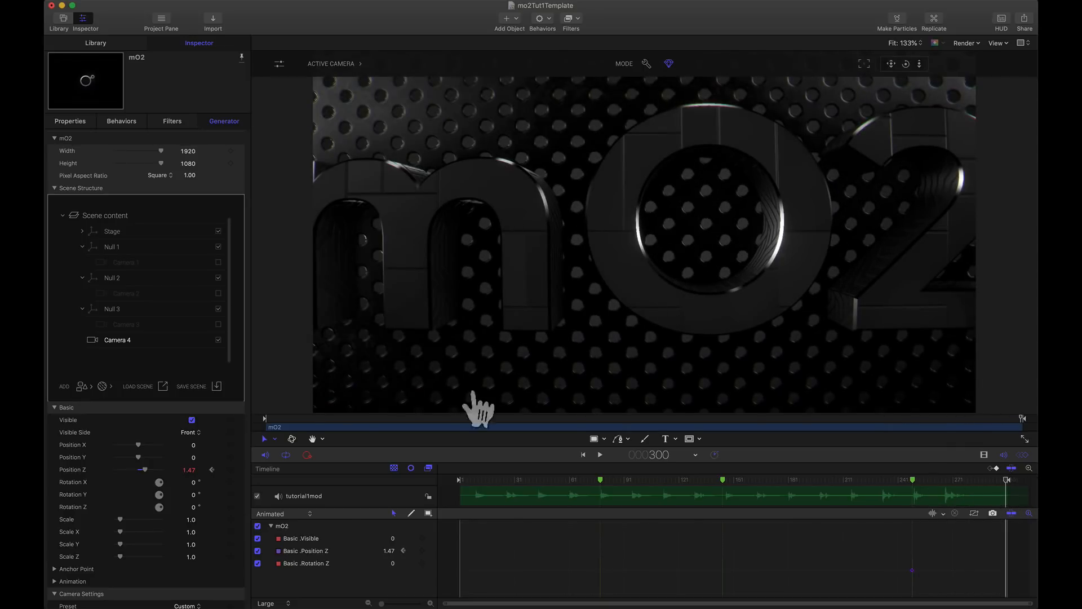
pyautogui.moveTo(189, 469); pyautogui.dragTo(190, 476)
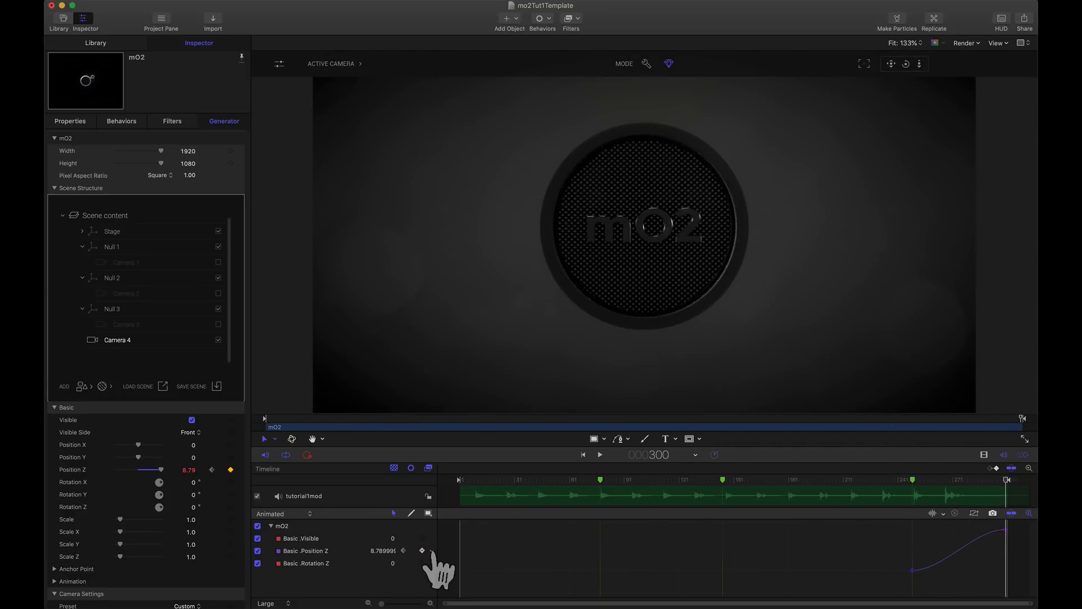
pyautogui.click(432, 550)
pyautogui.moveTo(485, 524)
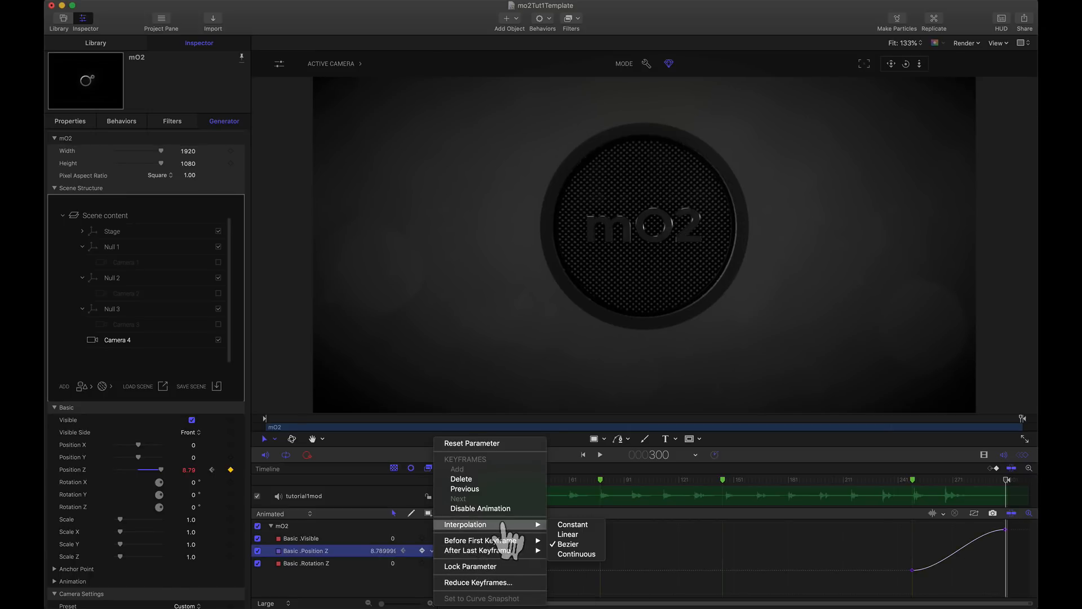
pyautogui.click(567, 535)
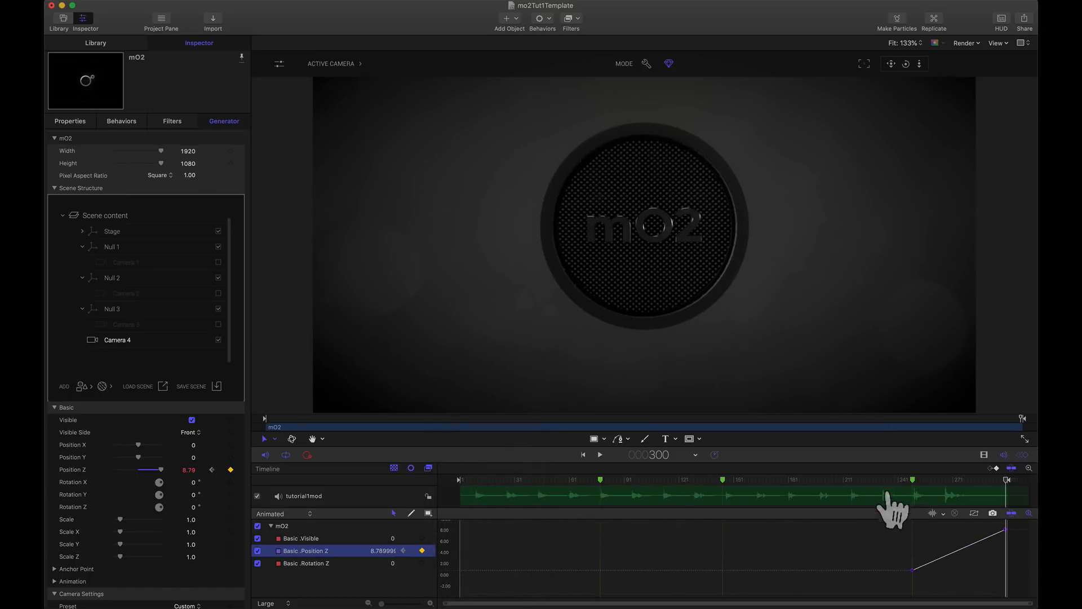
pyautogui.moveTo(873, 485); pyautogui.dragTo(995, 521)
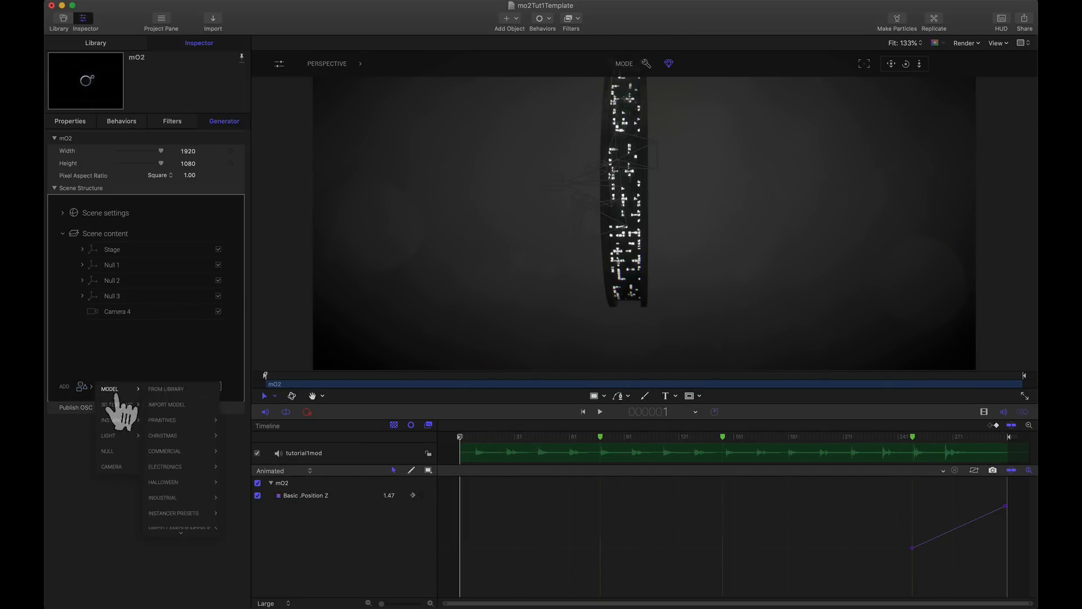
# Step: Add a Sphere light to the scene and move it behind the logo to Position Z -0.75 at frame 279
pyautogui.click(153, 451)
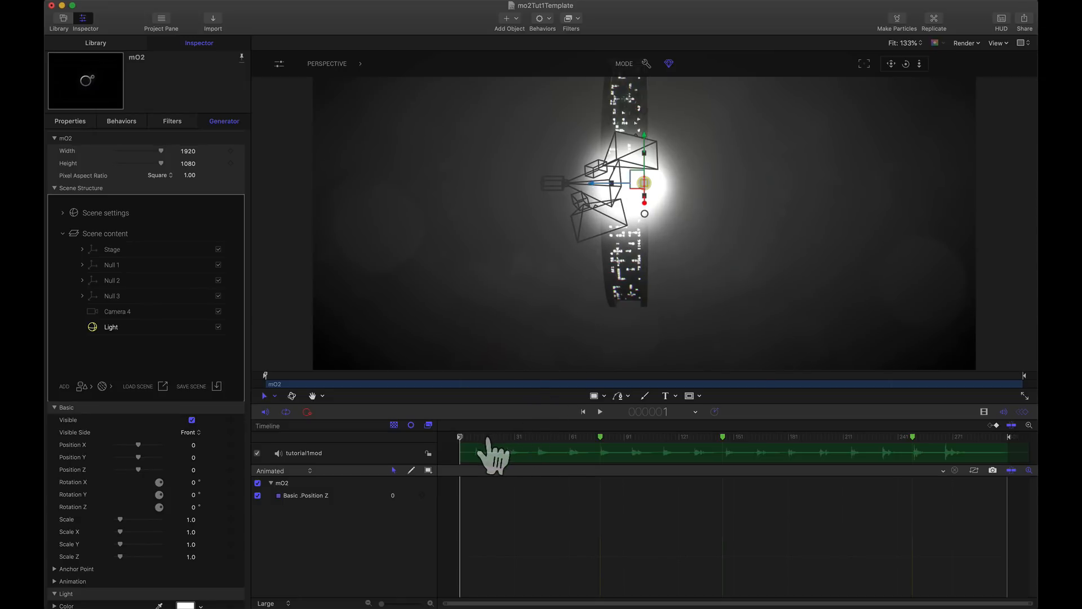
pyautogui.moveTo(488, 450); pyautogui.dragTo(967, 451)
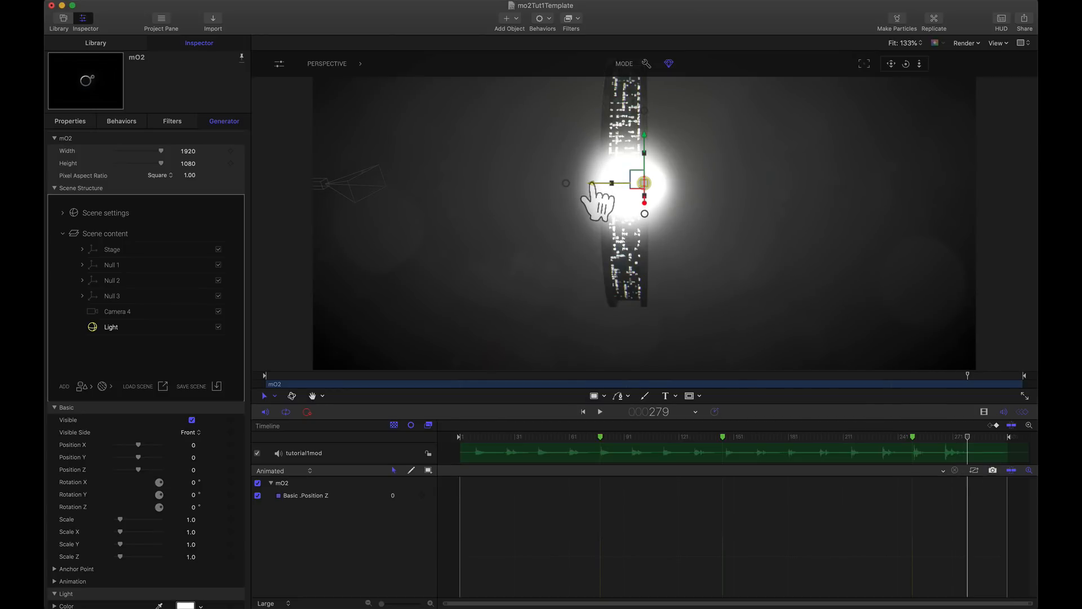
pyautogui.moveTo(592, 183); pyautogui.dragTo(633, 198)
# Step: Turn off the light's Render Shape and compare the shot with the light off and on through the active camera
pyautogui.scroll(-2, 125, 496)
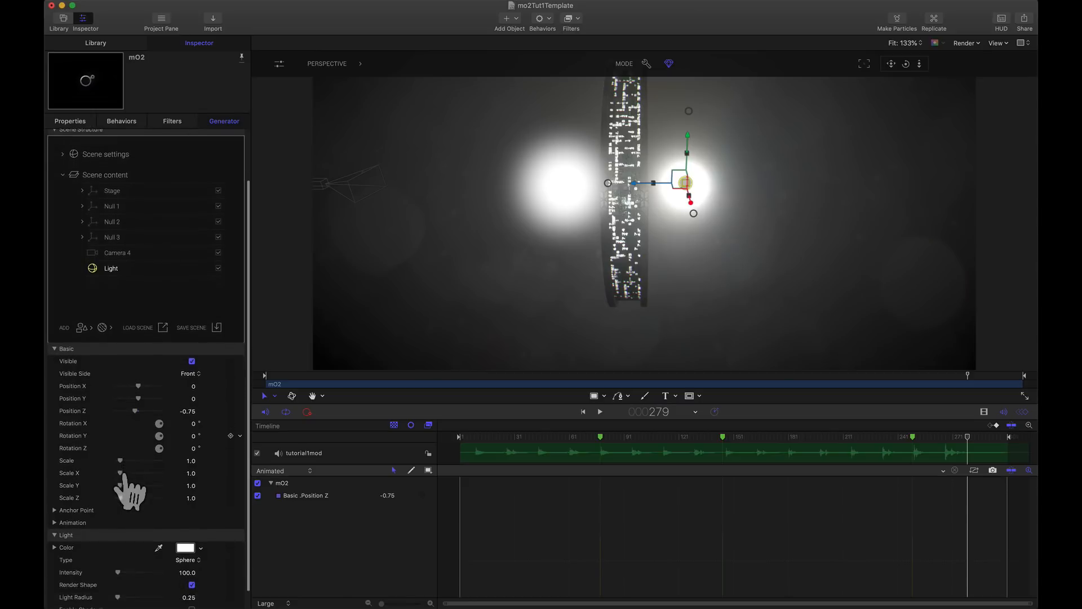
pyautogui.scroll(-1, 129, 489)
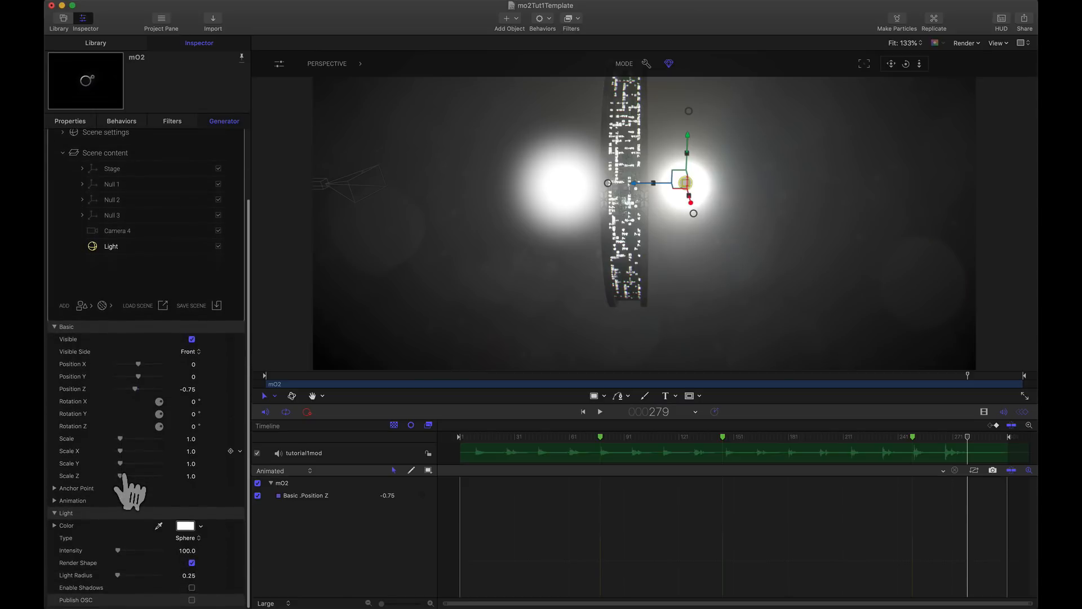
pyautogui.click(192, 566)
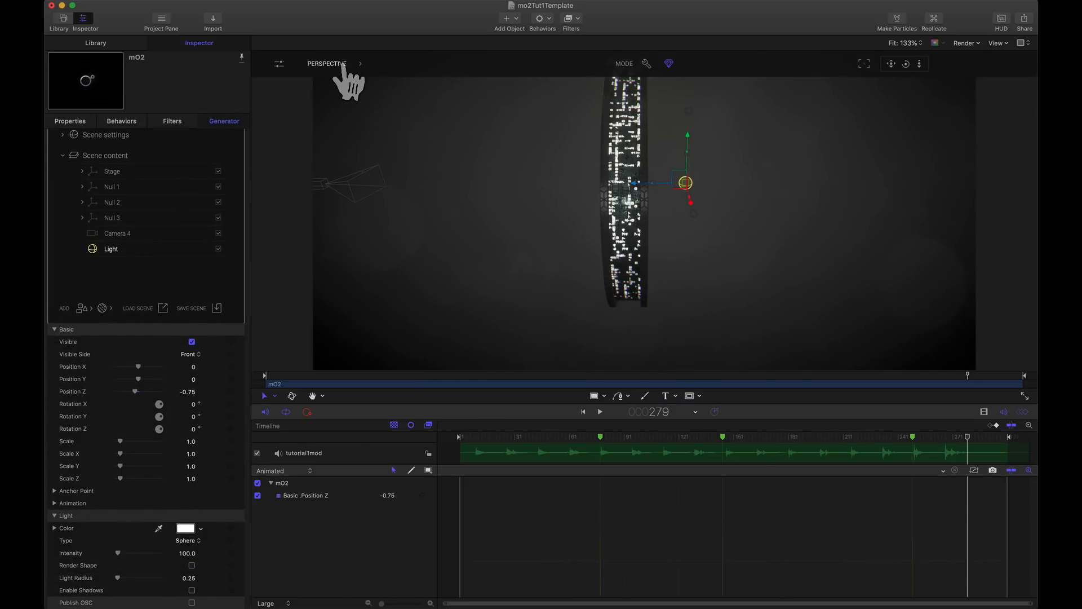
pyautogui.click(331, 84)
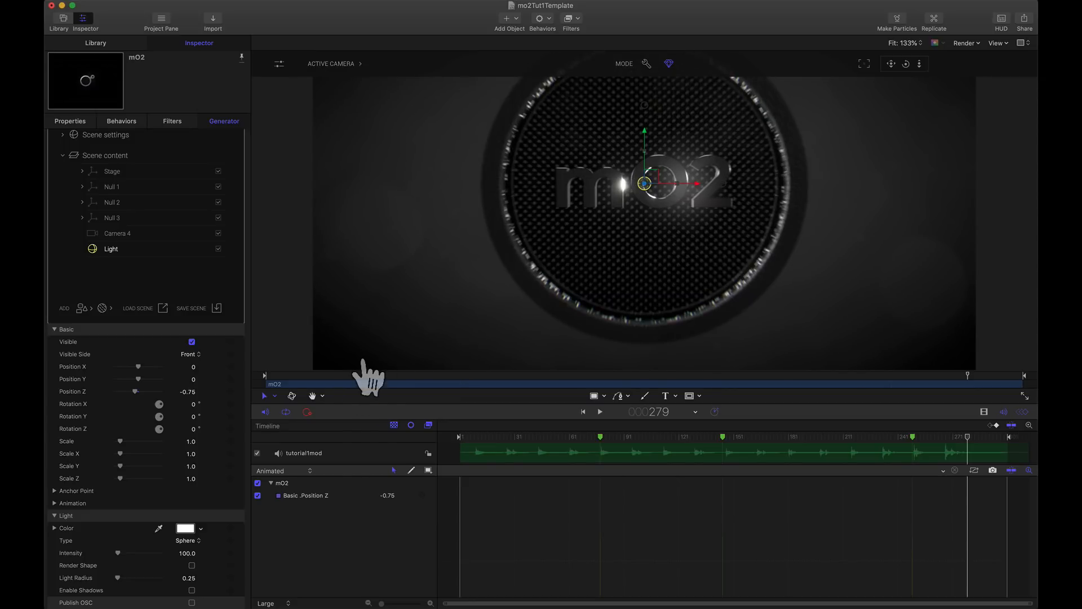
pyautogui.click(218, 249)
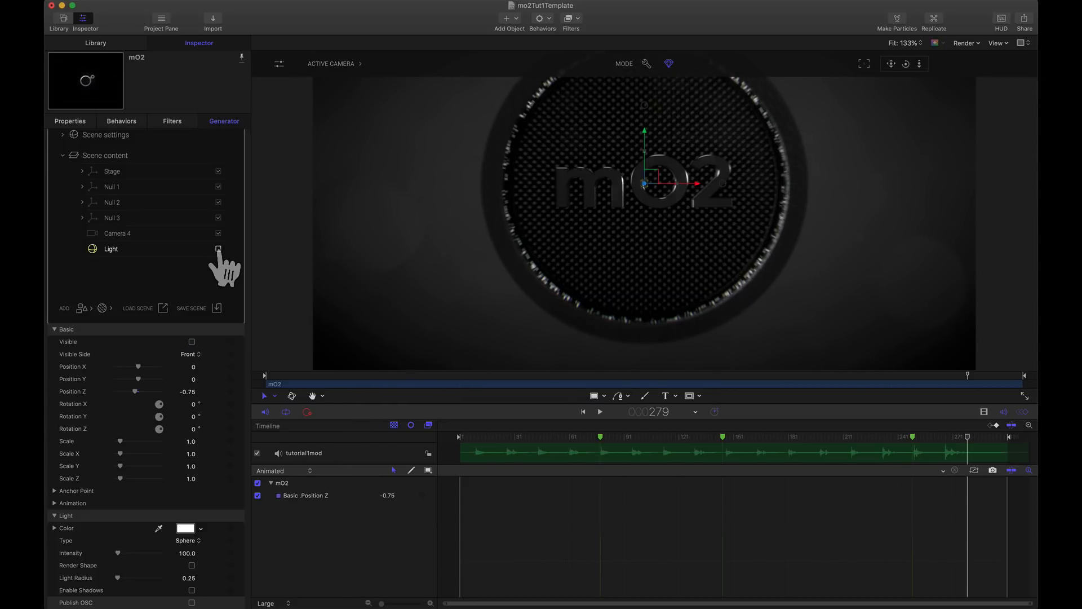
pyautogui.click(218, 249)
# Step: Set the light's Position Z to -0.3 and raise its Position Y to 0.2
pyautogui.click(187, 392)
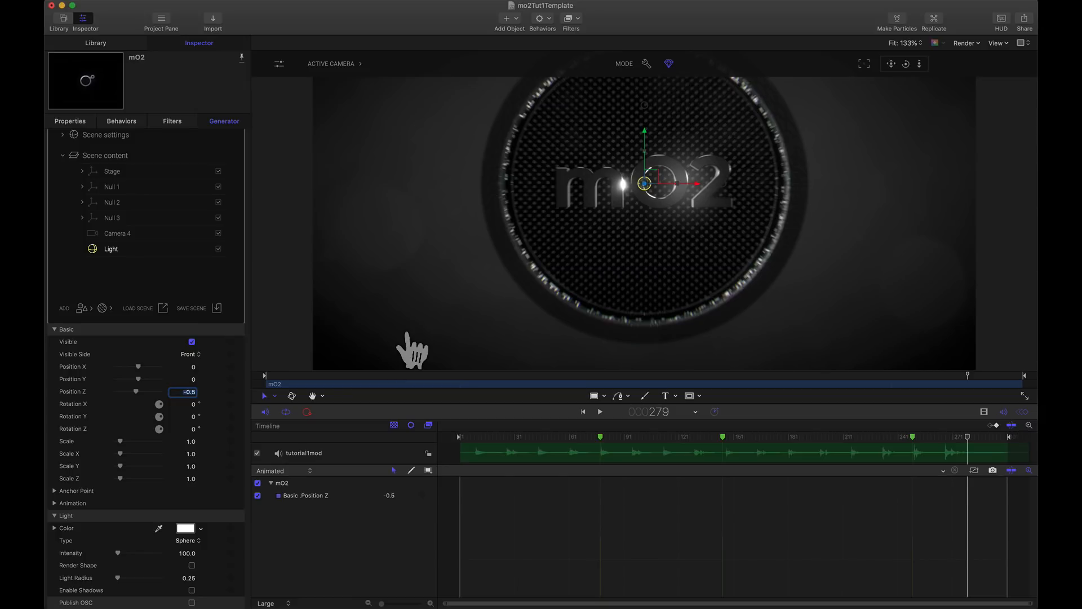
pyautogui.moveTo(188, 393); pyautogui.dragTo(188, 396)
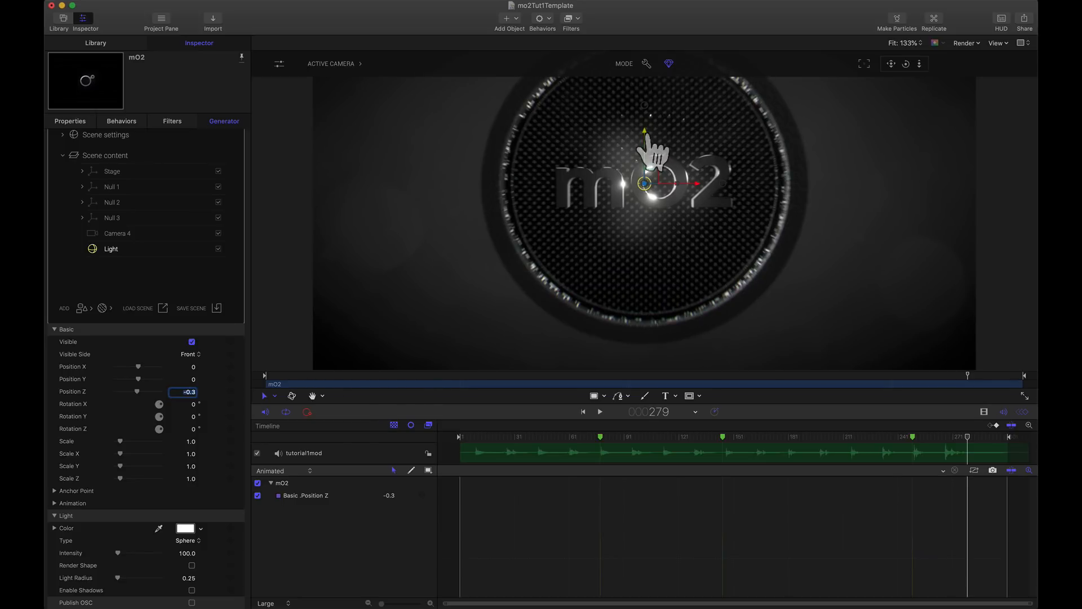
pyautogui.moveTo(644, 123)
pyautogui.mouseDown()
pyautogui.moveTo(643, 90)
pyautogui.moveTo(651, 266)
pyautogui.moveTo(631, 61)
pyautogui.moveTo(642, 129)
pyautogui.mouseUp()
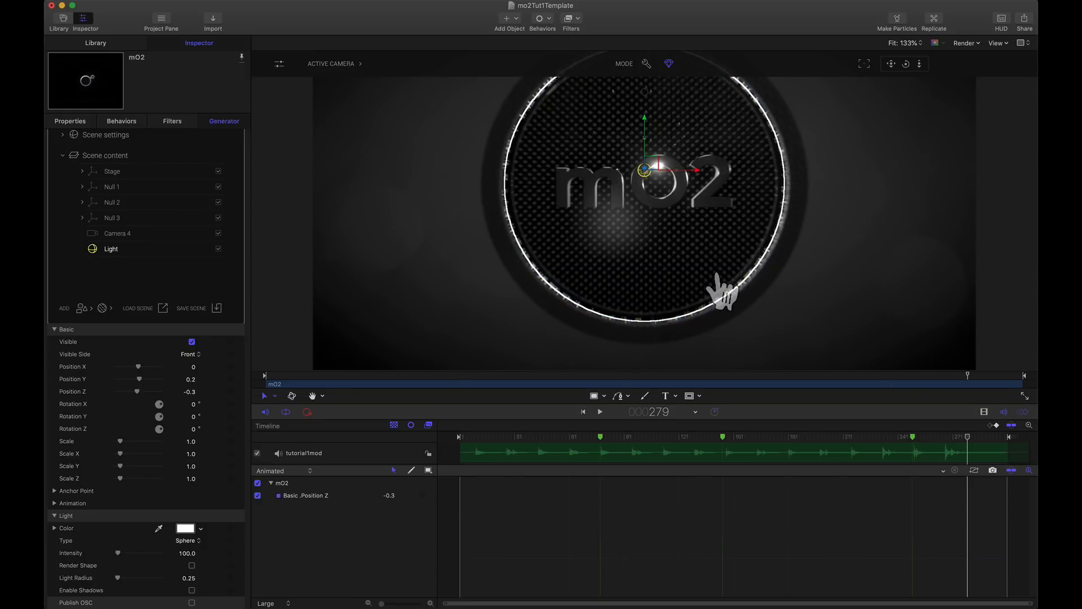
# Step: Keyframe the light's Visible parameter on at frame 145 and off at frame 1
pyautogui.click(736, 438)
pyautogui.moveTo(736, 438); pyautogui.dragTo(723, 438)
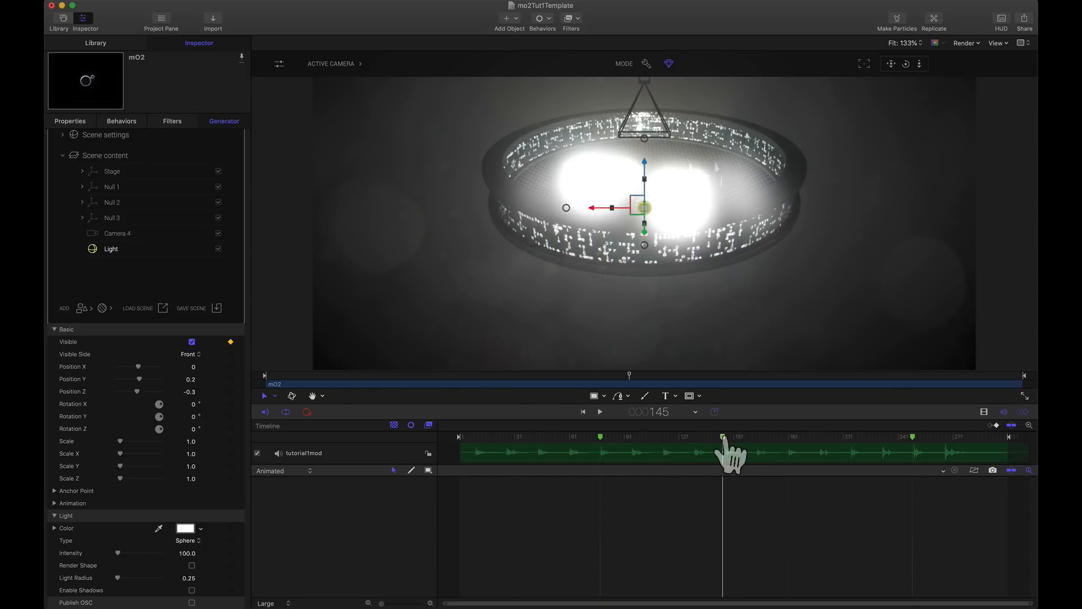
pyautogui.moveTo(721, 454); pyautogui.dragTo(431, 467)
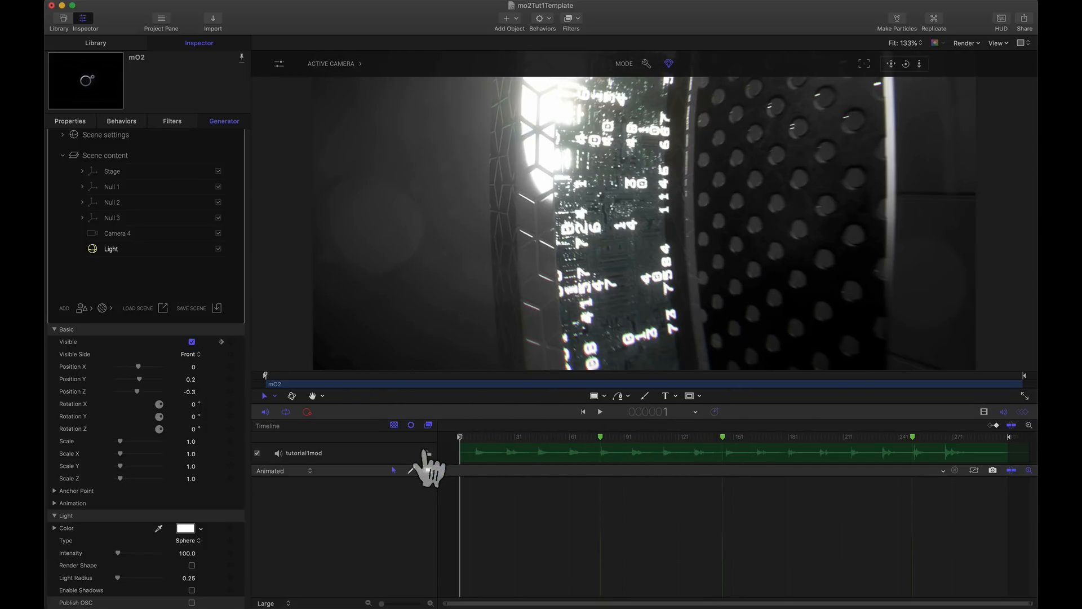
pyautogui.click(192, 342)
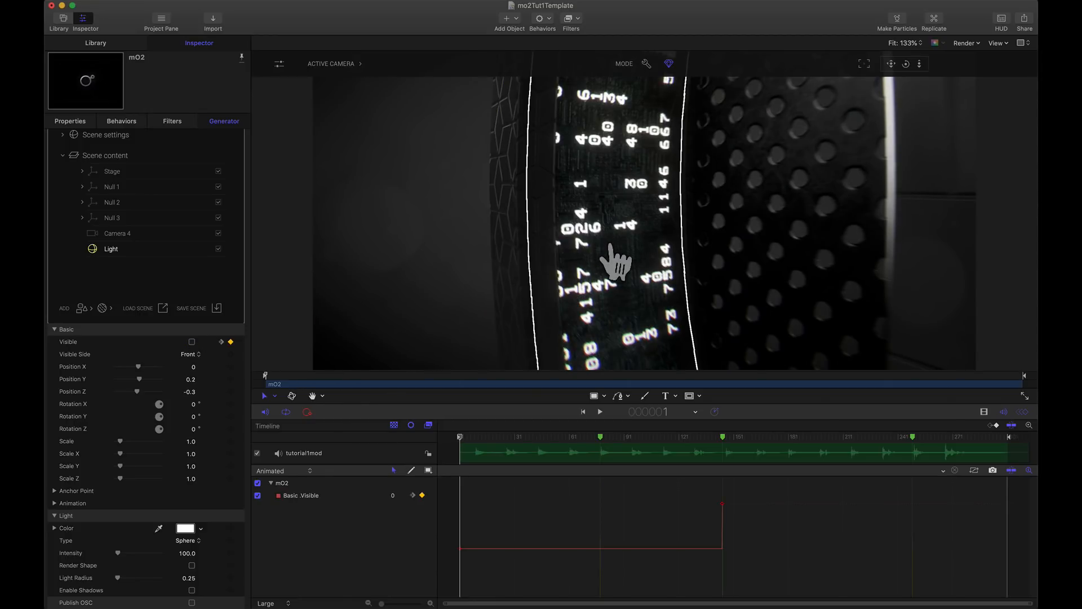
pyautogui.click(496, 438)
pyautogui.moveTo(509, 443); pyautogui.dragTo(724, 437)
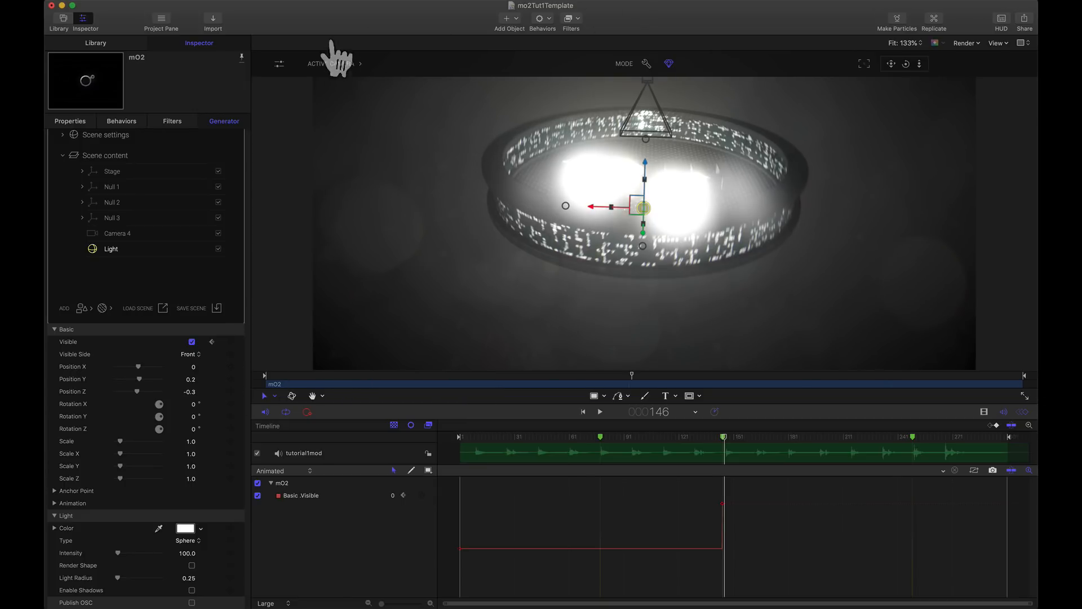
# Step: In the perspective view, lower the light and keyframe its Position Y at -2.0 on frame 146 and 2.0 on frame 249
pyautogui.click(332, 65)
pyautogui.click(328, 99)
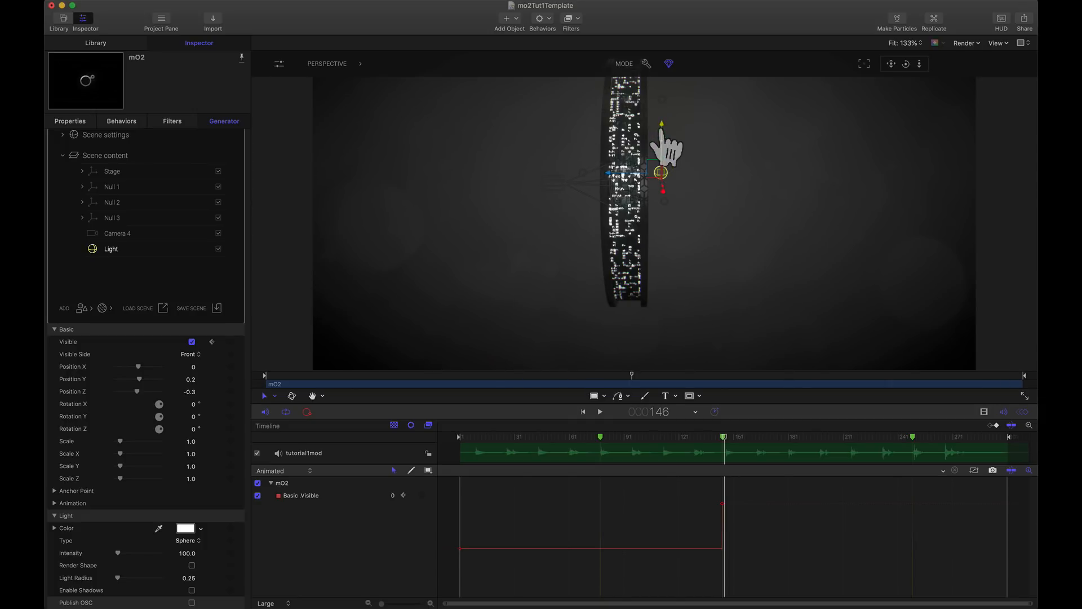
pyautogui.moveTo(662, 130); pyautogui.dragTo(673, 271)
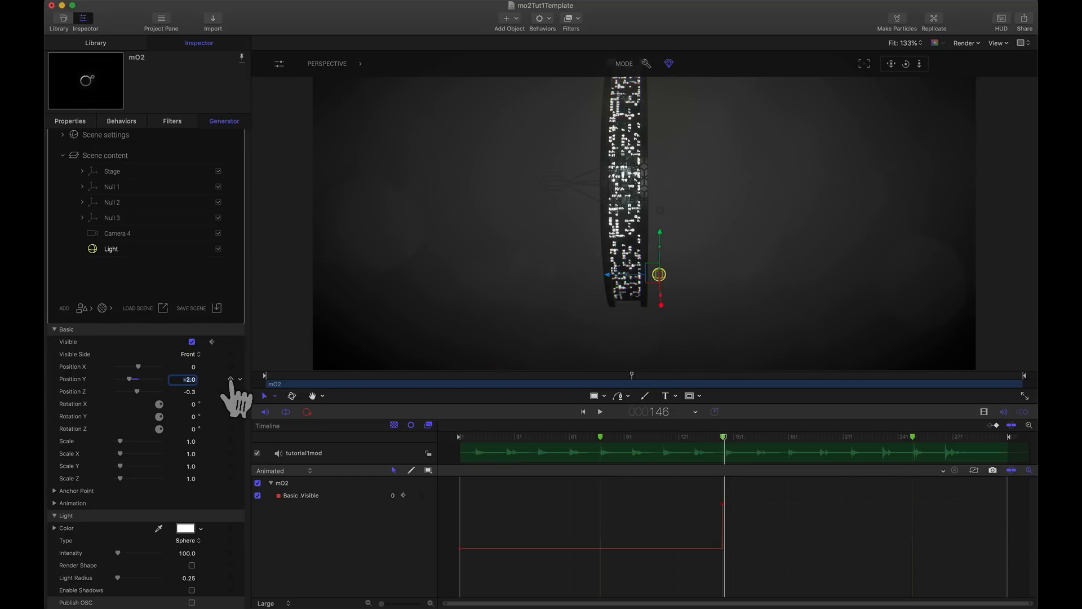
pyautogui.moveTo(778, 445); pyautogui.dragTo(913, 457)
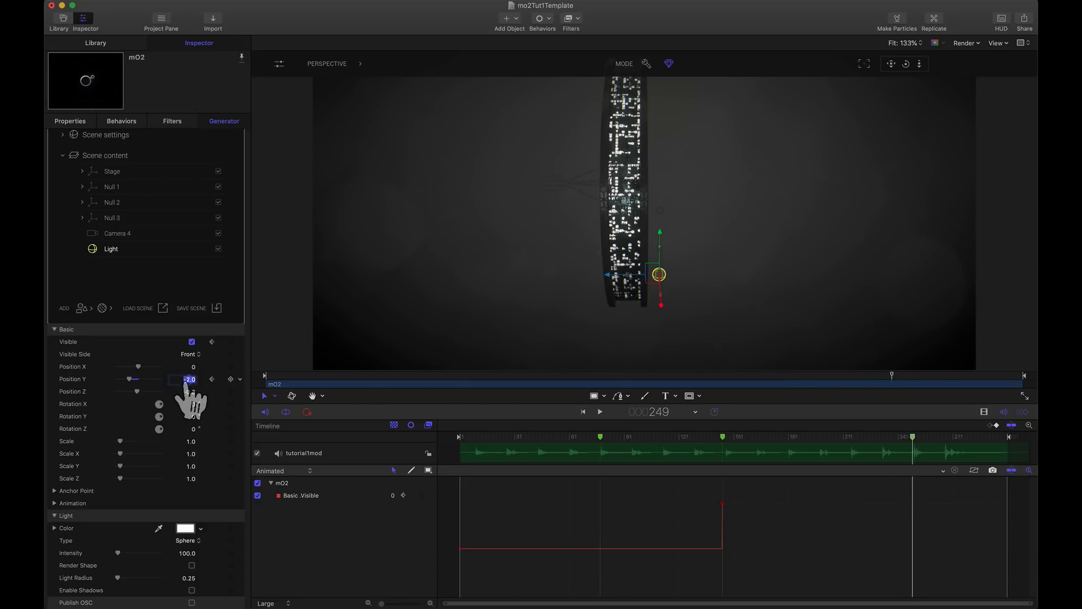
pyautogui.write('2')
pyautogui.press('Return')
# Step: Set the light's Position Y curve to Linear interpolation and preview the light's rise through the active camera
pyautogui.click(432, 509)
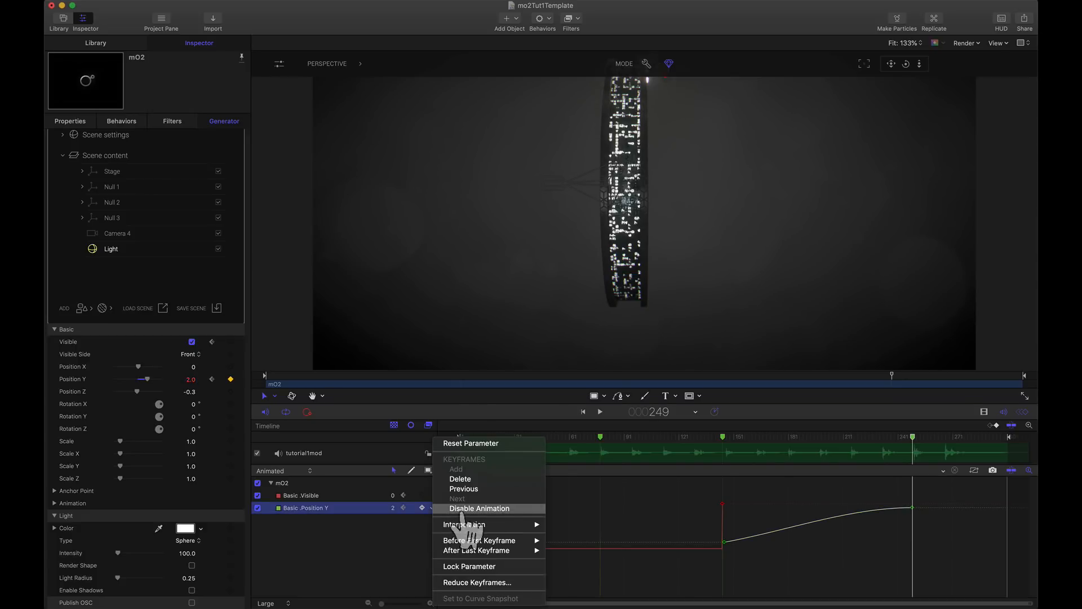
pyautogui.moveTo(466, 524)
pyautogui.click(566, 534)
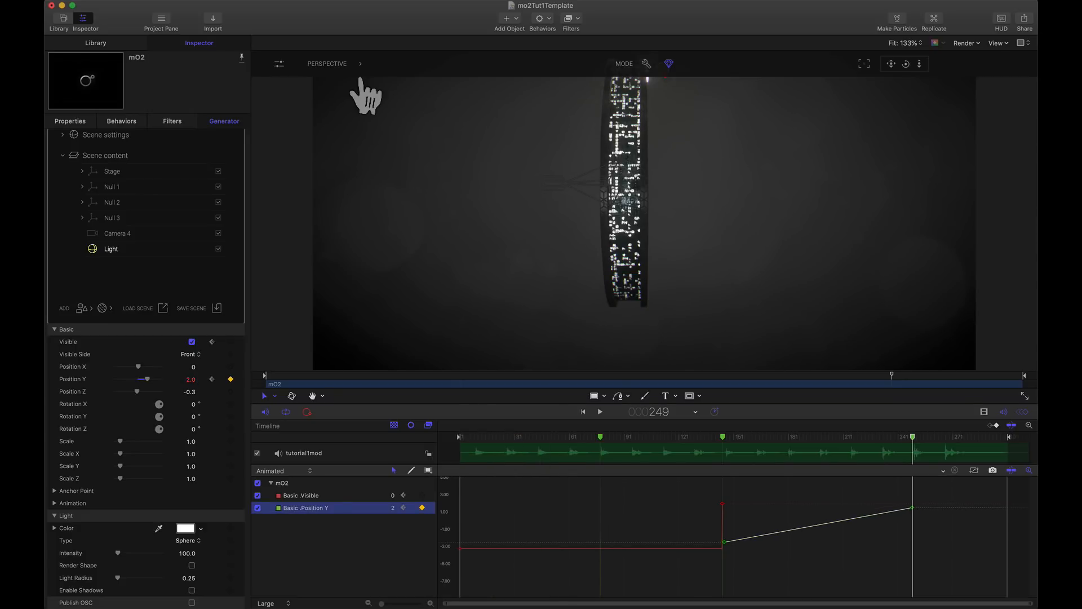
pyautogui.click(355, 64)
pyautogui.click(350, 85)
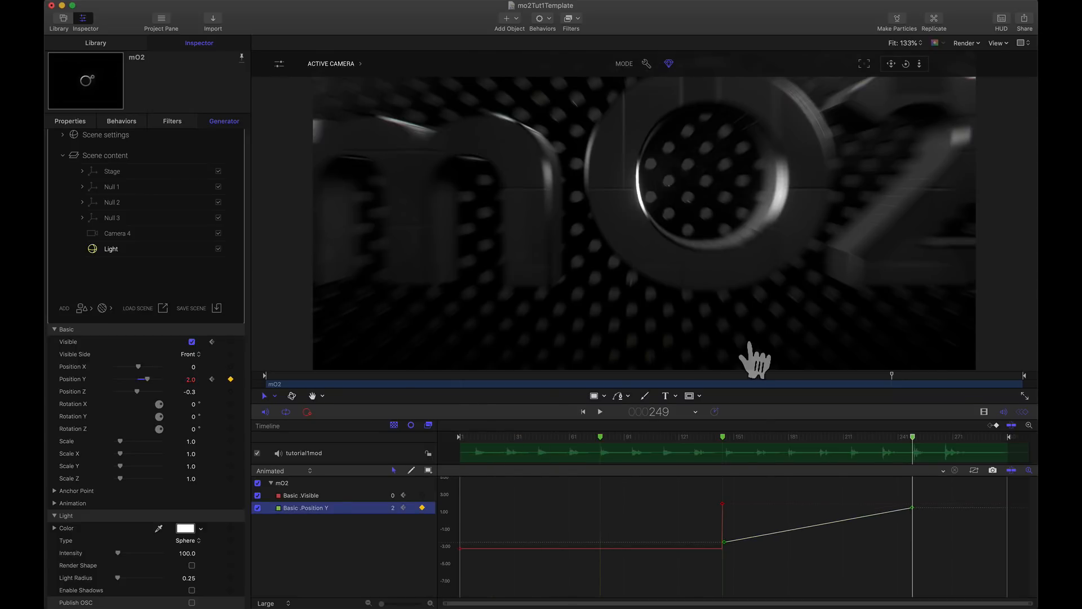
pyautogui.moveTo(742, 437); pyautogui.dragTo(913, 437)
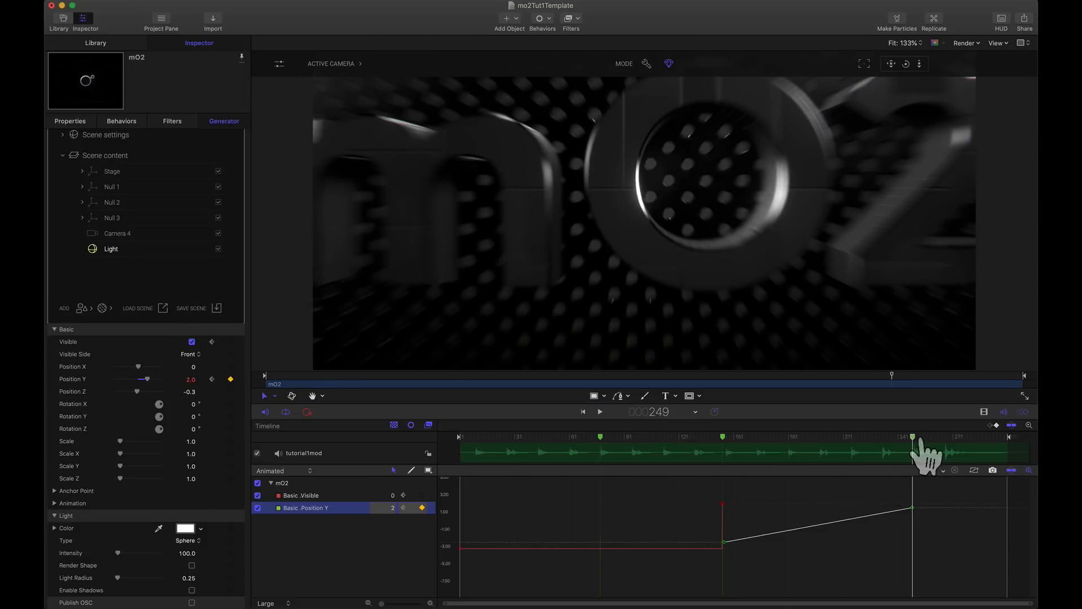
# Step: Keyframe the light's Position Y at -2.0 on frame 300, make the curve Linear, and scrub through the closing shots
pyautogui.moveTo(920, 445); pyautogui.dragTo(1016, 466)
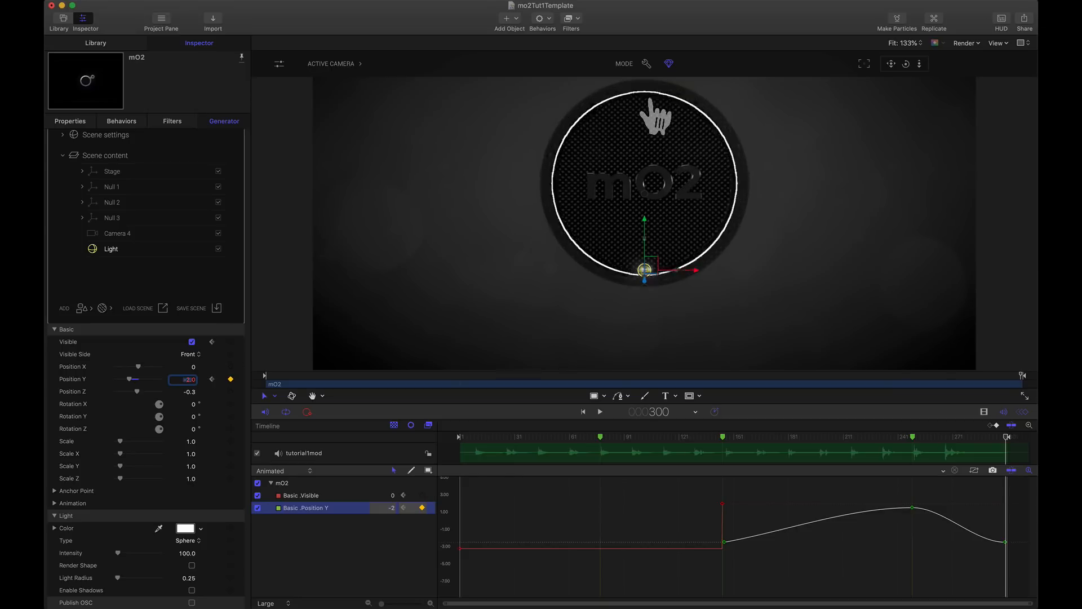
pyautogui.click(432, 507)
pyautogui.moveTo(475, 524)
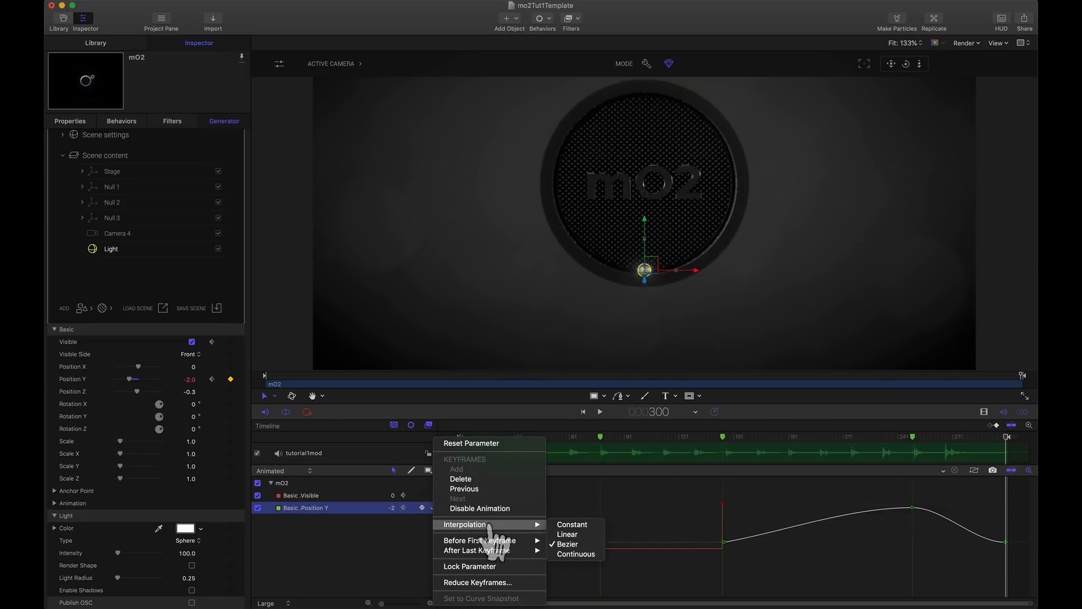
pyautogui.click(566, 535)
pyautogui.moveTo(727, 451); pyautogui.dragTo(965, 501)
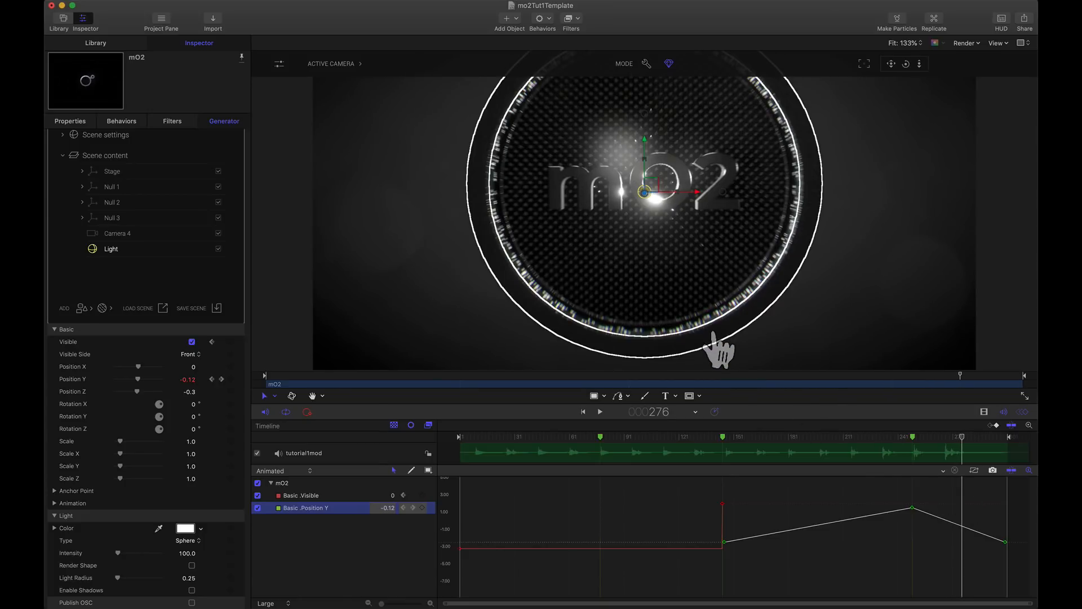
pyautogui.moveTo(962, 437); pyautogui.dragTo(998, 454)
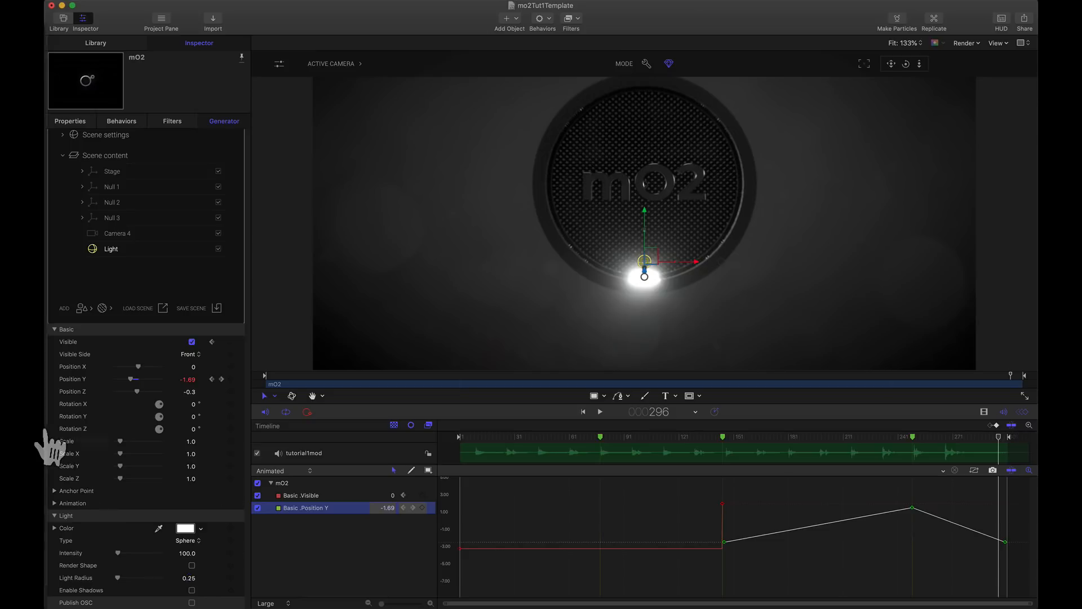
# Step: Apply a Fade In/Fade Out behavior to the Group containing mO2 and return to the first frame
pyautogui.click(162, 21)
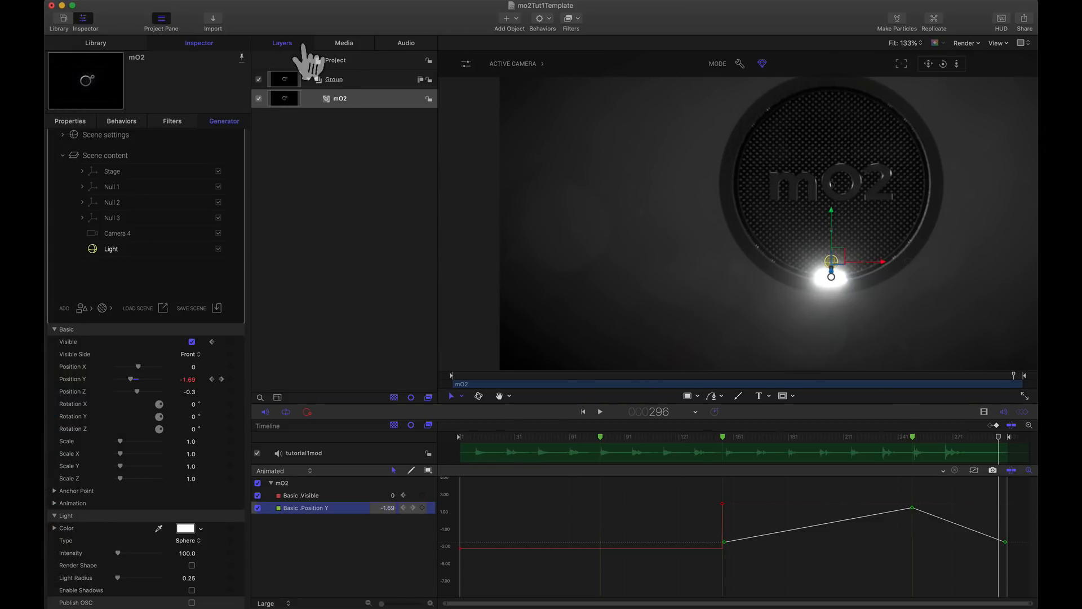
pyautogui.click(334, 60)
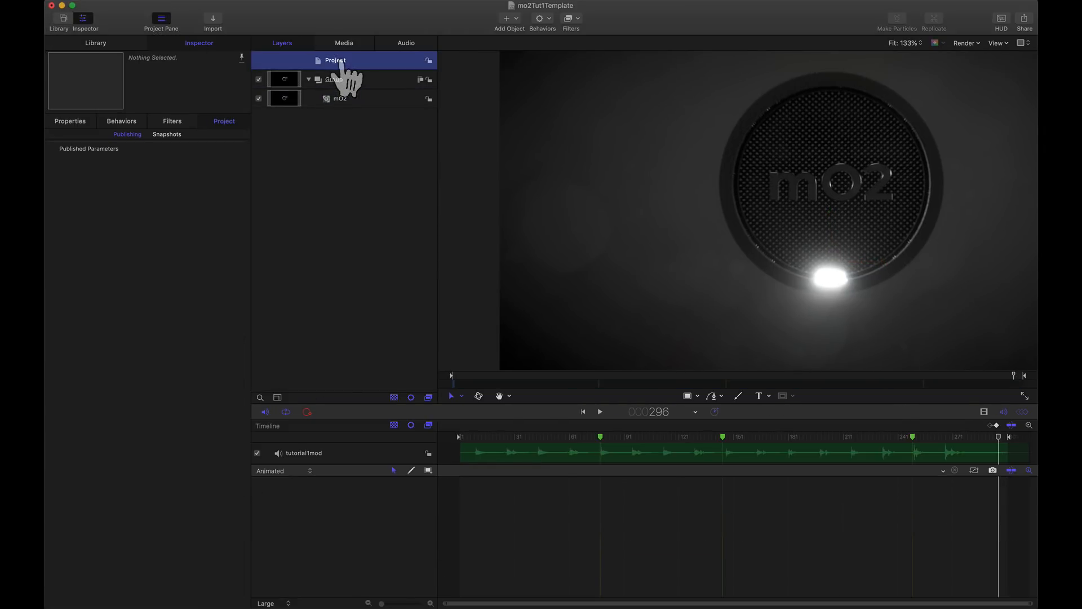
pyautogui.click(542, 22)
pyautogui.moveTo(564, 42)
pyautogui.click(655, 52)
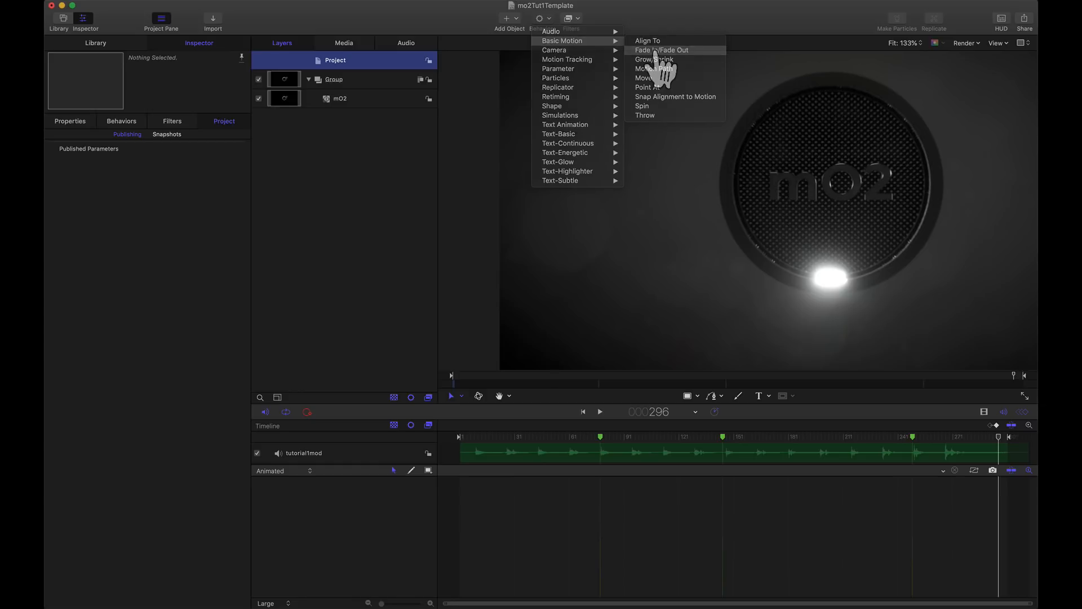
pyautogui.press('Home')
# Step: Start exporting the project as a movie and set the export's Render Quality to Best
pyautogui.click(288, 2)
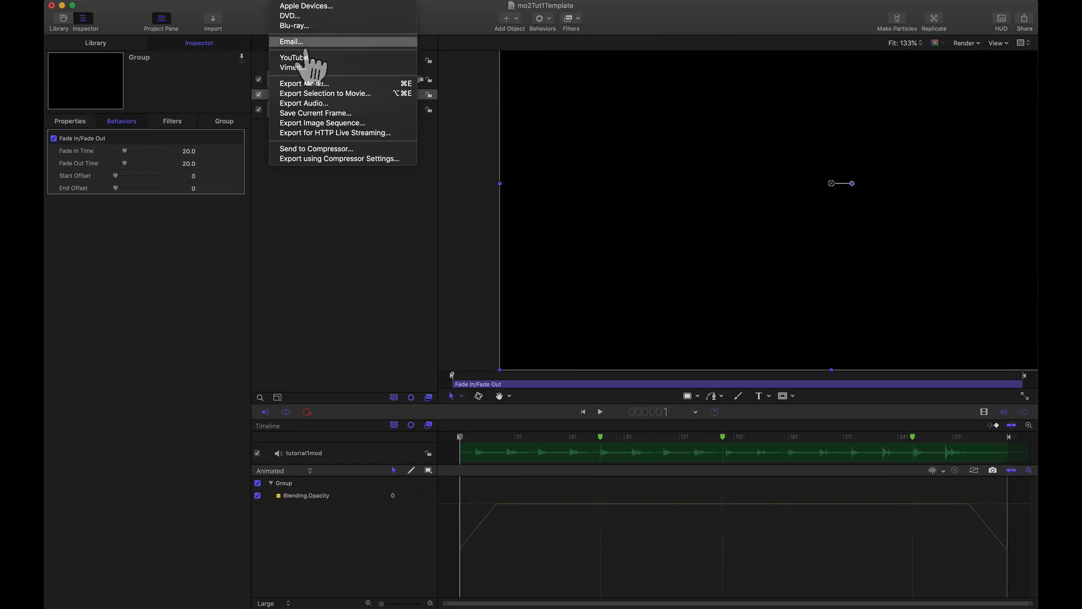
pyautogui.click(305, 83)
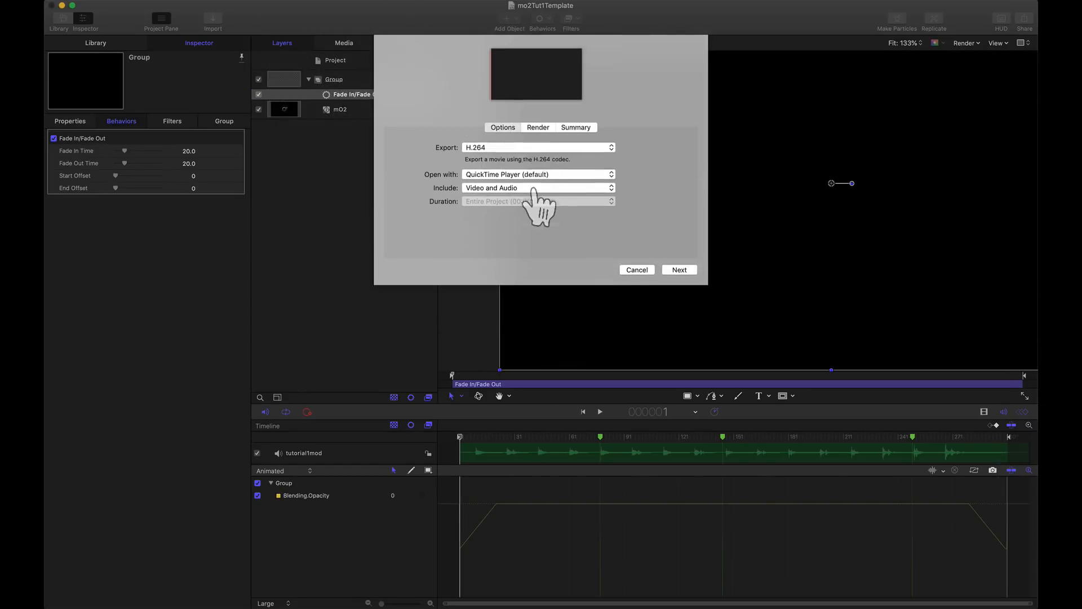
pyautogui.click(537, 168)
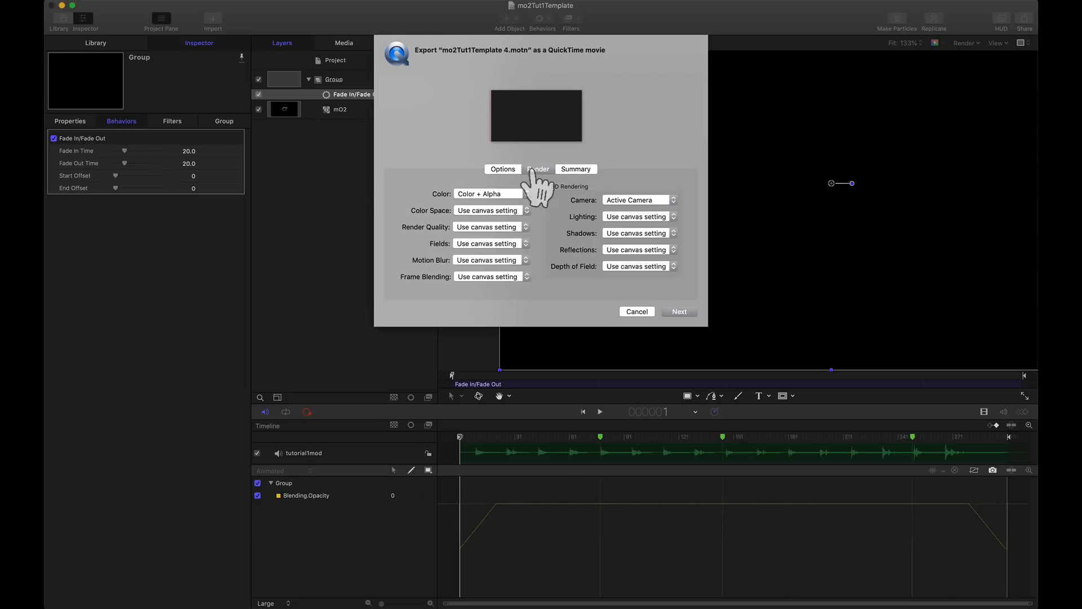
pyautogui.click(486, 227)
pyautogui.click(484, 203)
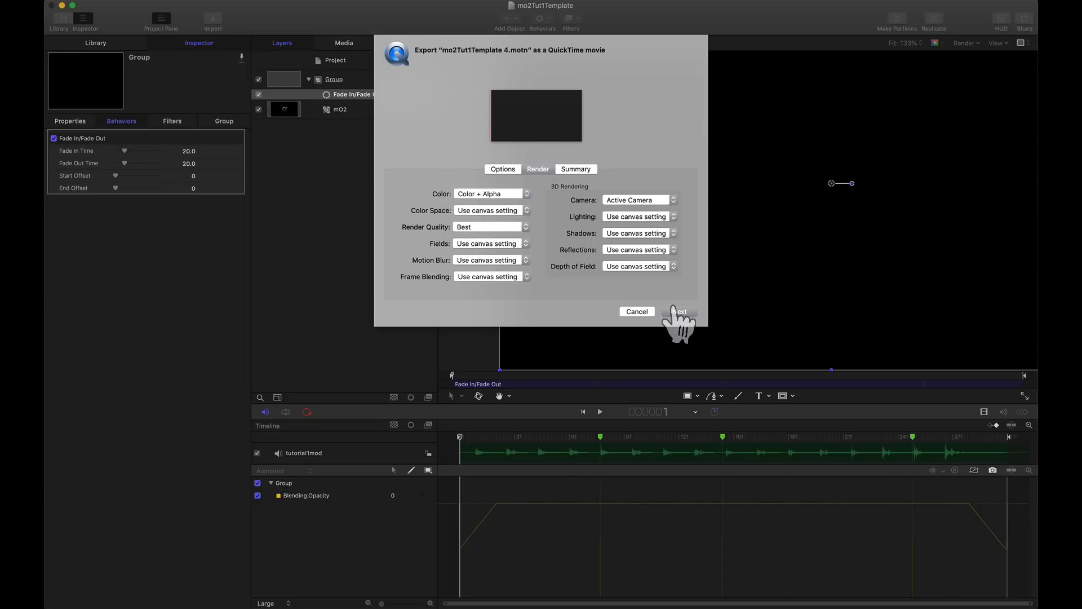